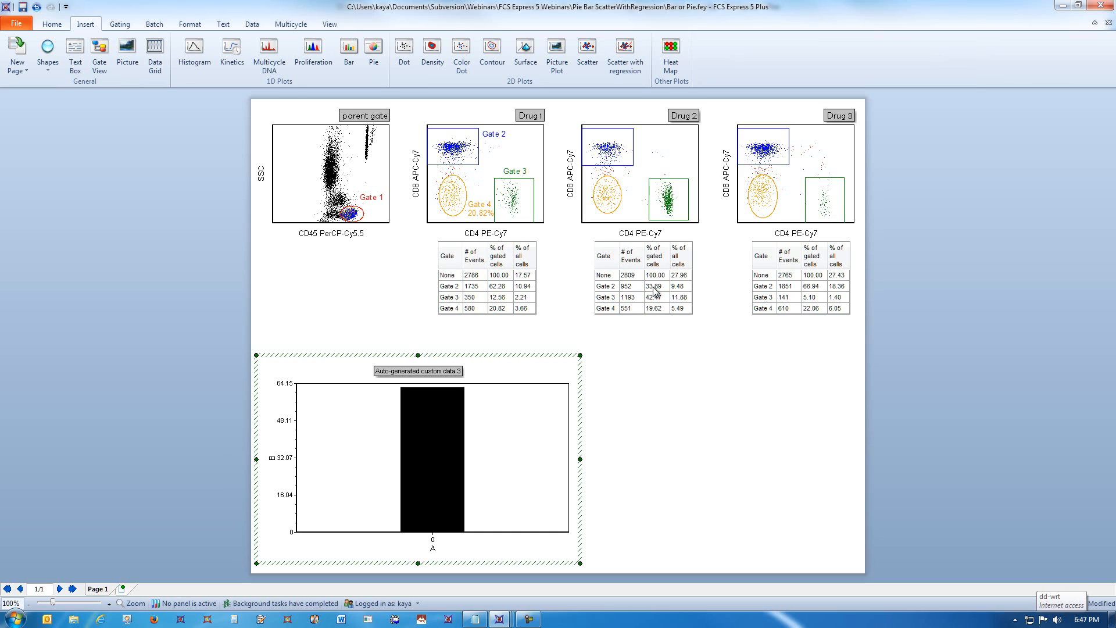
Step: Add the Gate 2 % of gated cells values from the Drug 2 and Drug 3 statistics tables to the bar plot
{"action": "left_click", "coordinate": [654, 287]}
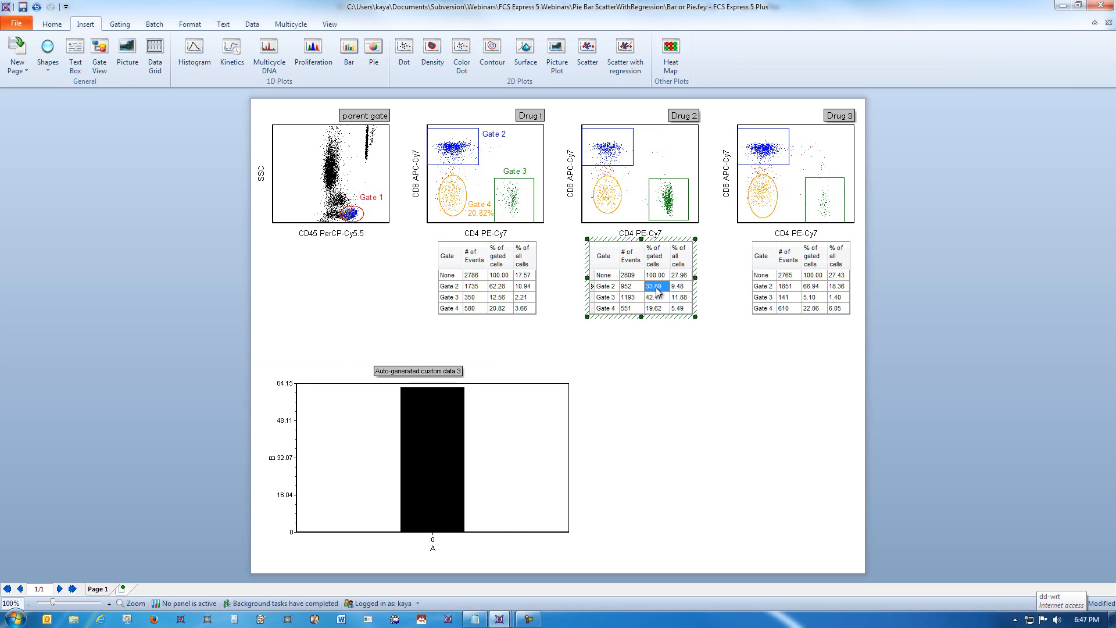
{"action": "left_click_drag", "start_coordinate": [659, 289], "coordinate": [539, 442]}
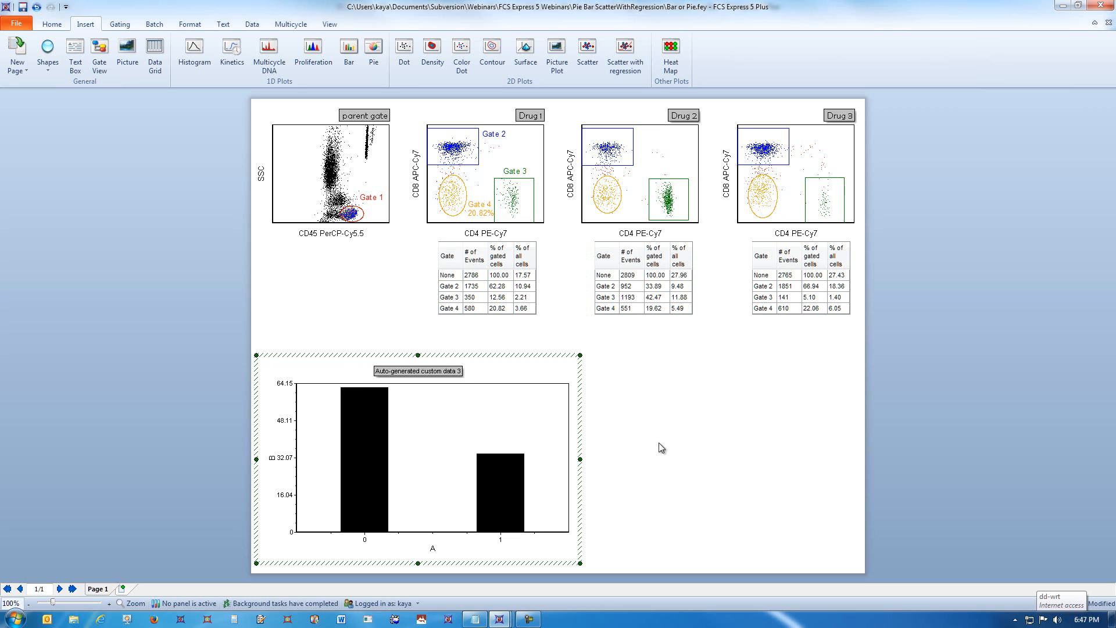
{"action": "left_click", "coordinate": [812, 286]}
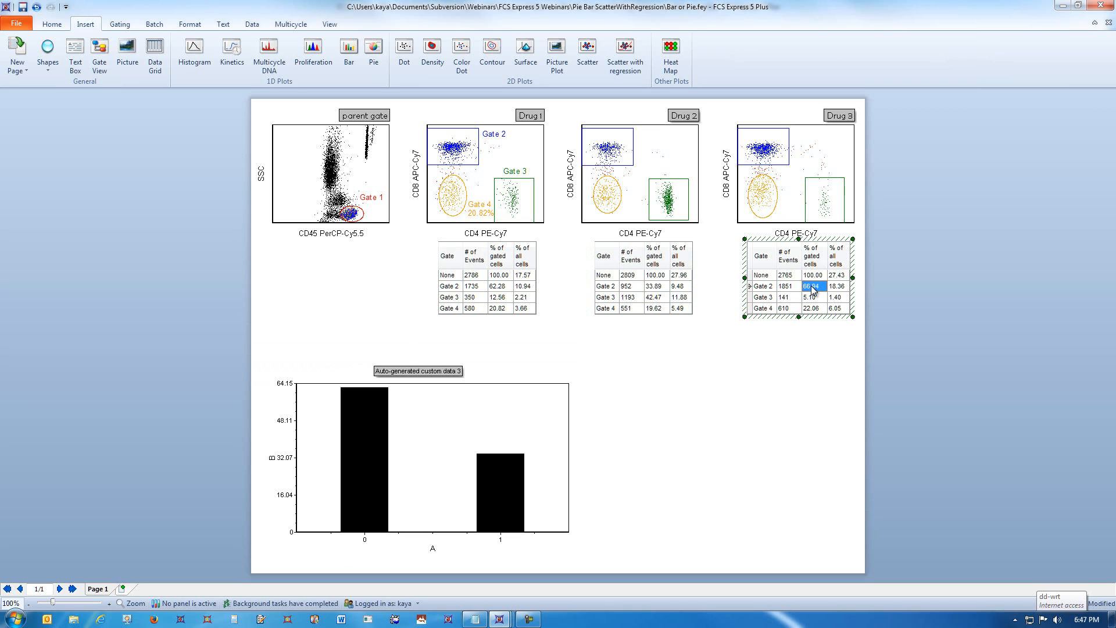
{"action": "mouse_move", "coordinate": [813, 289]}
{"action": "left_mouse_down"}
{"action": "mouse_move", "coordinate": [839, 314]}
{"action": "mouse_move", "coordinate": [737, 423]}
{"action": "mouse_move", "coordinate": [503, 480]}
{"action": "left_mouse_up"}
{"action": "left_click", "coordinate": [36, 7]}
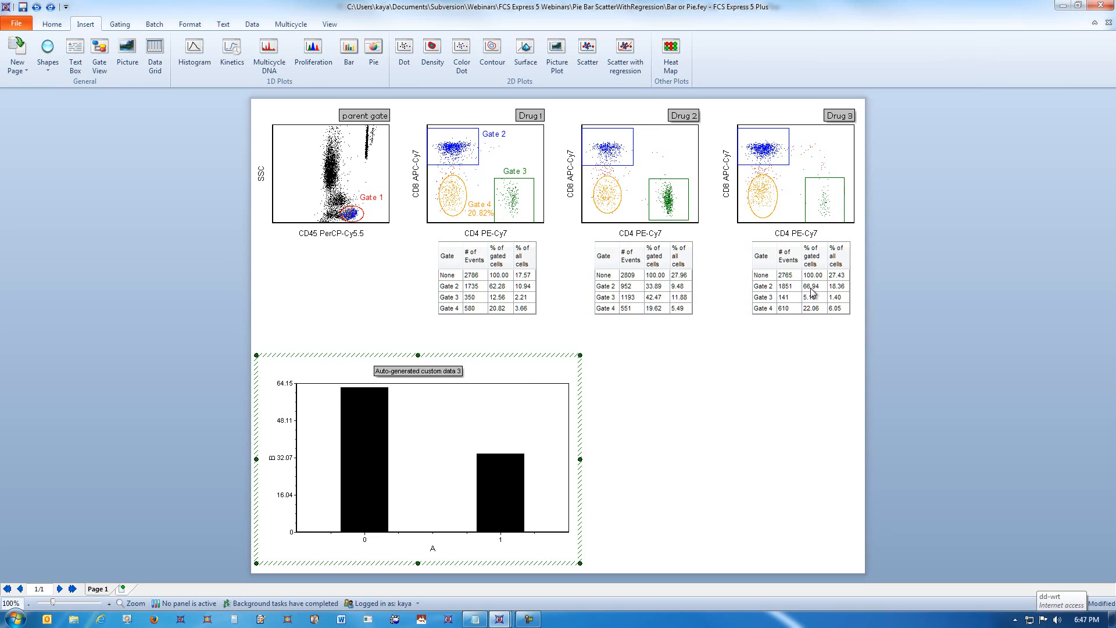
{"action": "left_click_drag", "start_coordinate": [813, 289], "coordinate": [563, 465]}
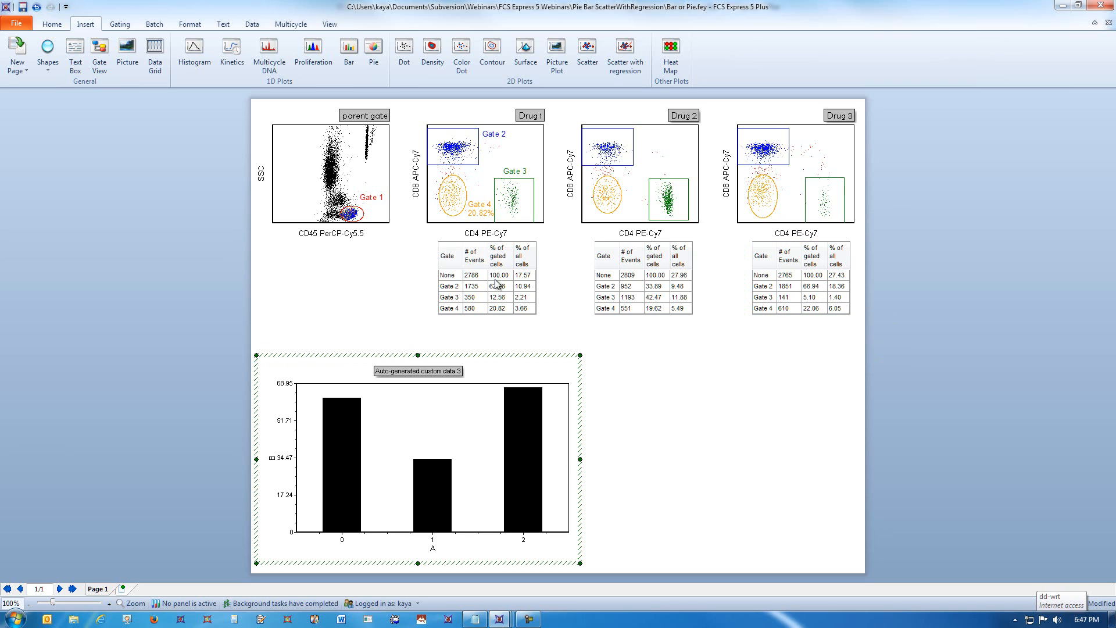
Step: Add Gate 3 from the Drug 1 plot to the bar plot as a second series, using the % of gated cells statistic
{"action": "left_click", "coordinate": [516, 197]}
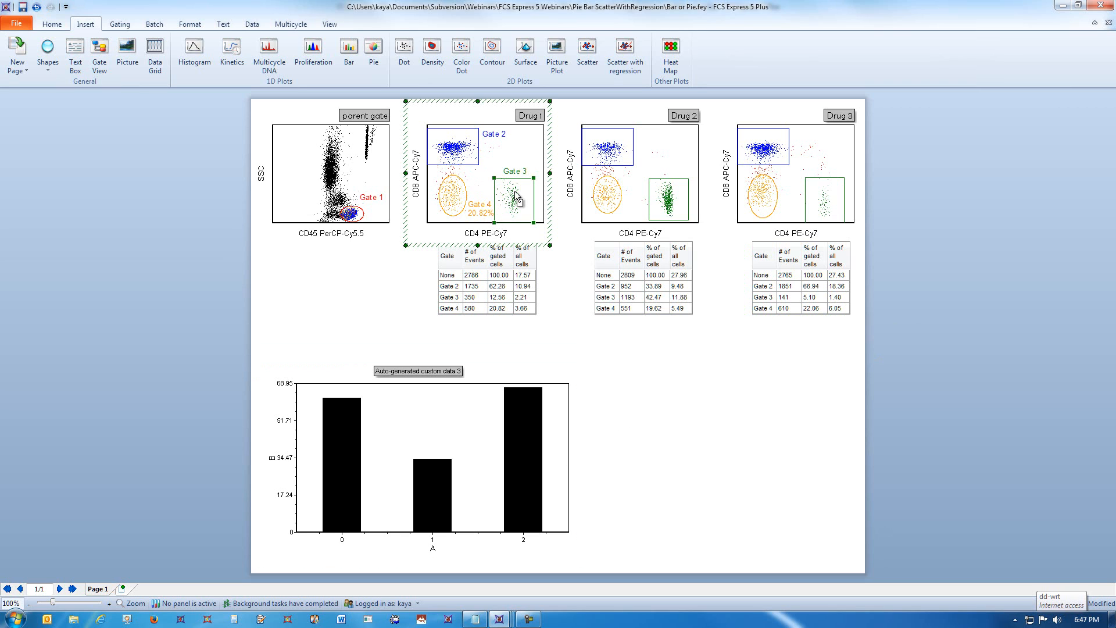
{"action": "mouse_move", "coordinate": [515, 196]}
{"action": "left_mouse_down"}
{"action": "mouse_move", "coordinate": [529, 209]}
{"action": "mouse_move", "coordinate": [479, 502]}
{"action": "mouse_move", "coordinate": [362, 545]}
{"action": "left_mouse_up"}
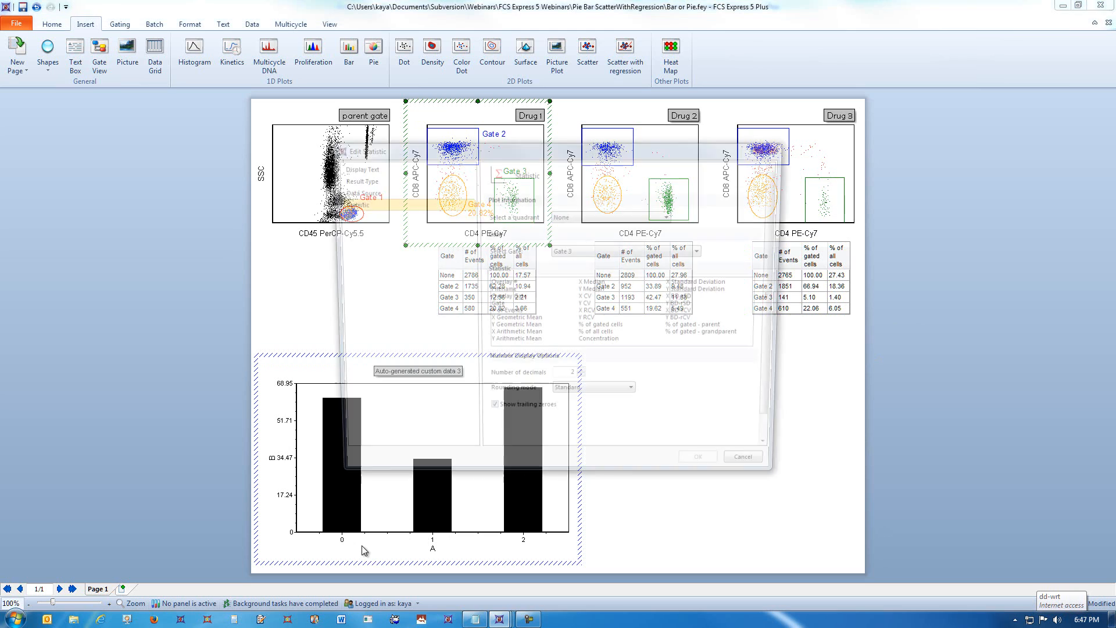
{"action": "left_click", "coordinate": [622, 329]}
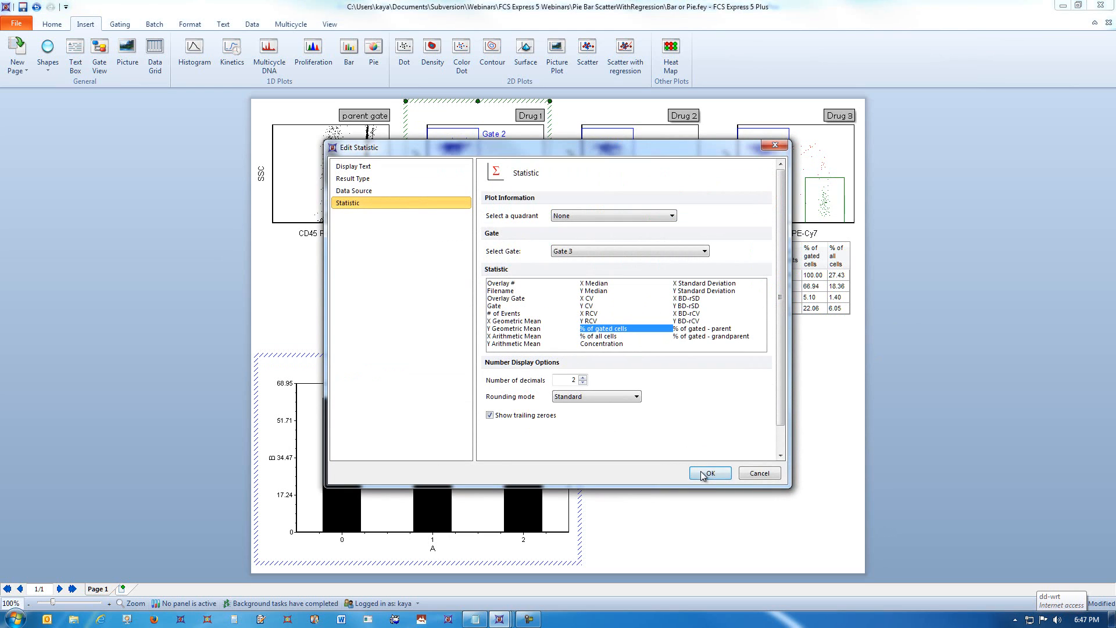
{"action": "left_click", "coordinate": [710, 473]}
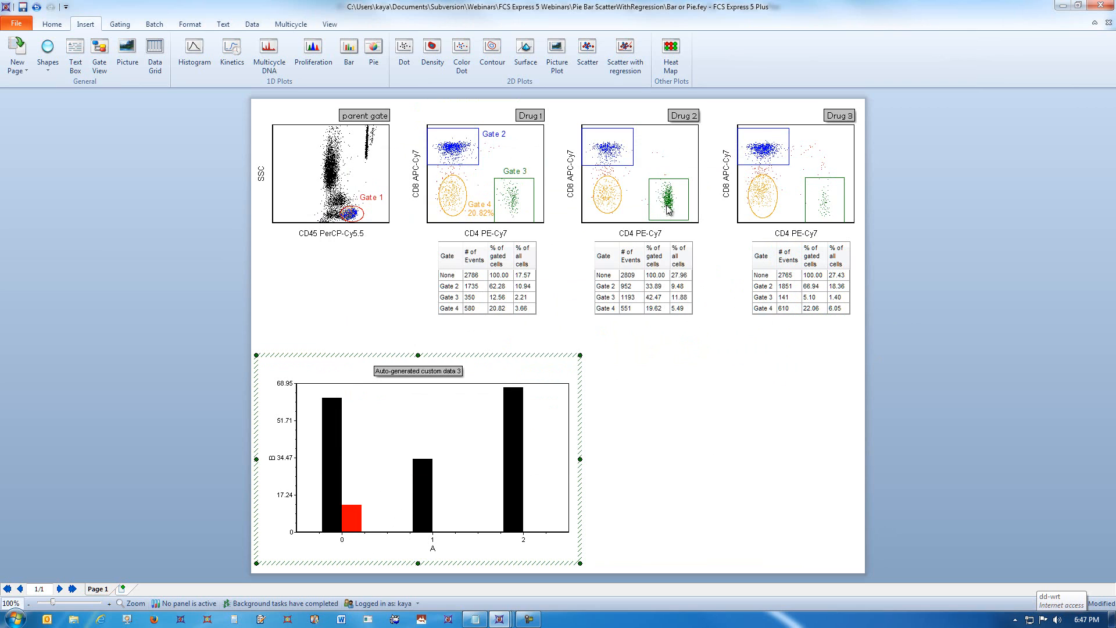
Step: Add the Gate 3 % of gated cells values from the Drug 2 and Drug 3 tables to the bar plot's second series
{"action": "left_click", "coordinate": [650, 298]}
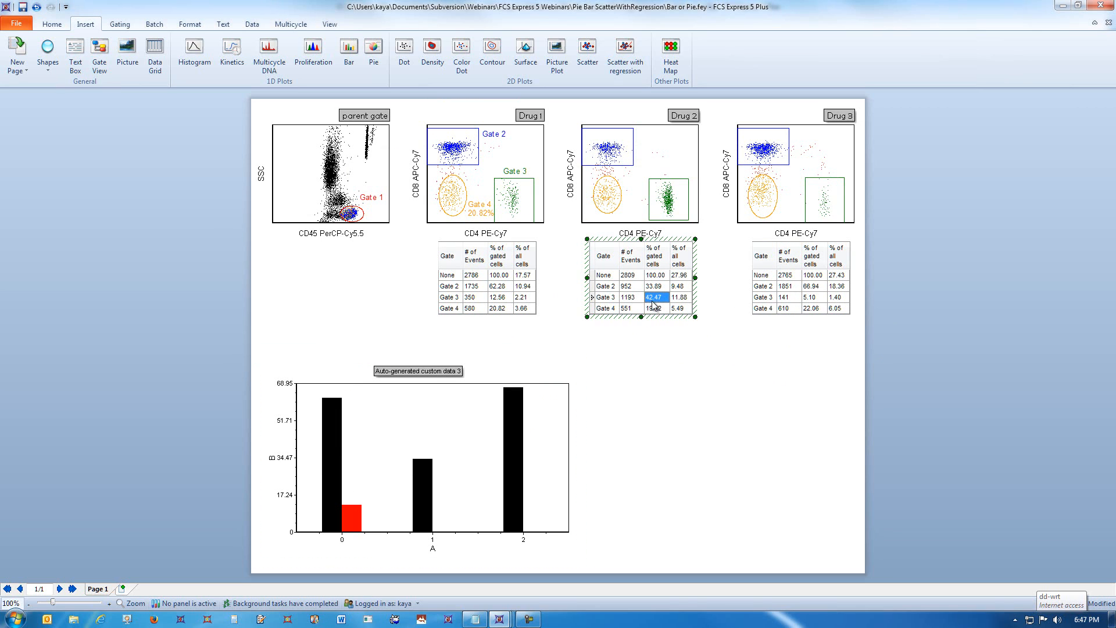
{"action": "left_click_drag", "start_coordinate": [654, 300], "coordinate": [442, 495]}
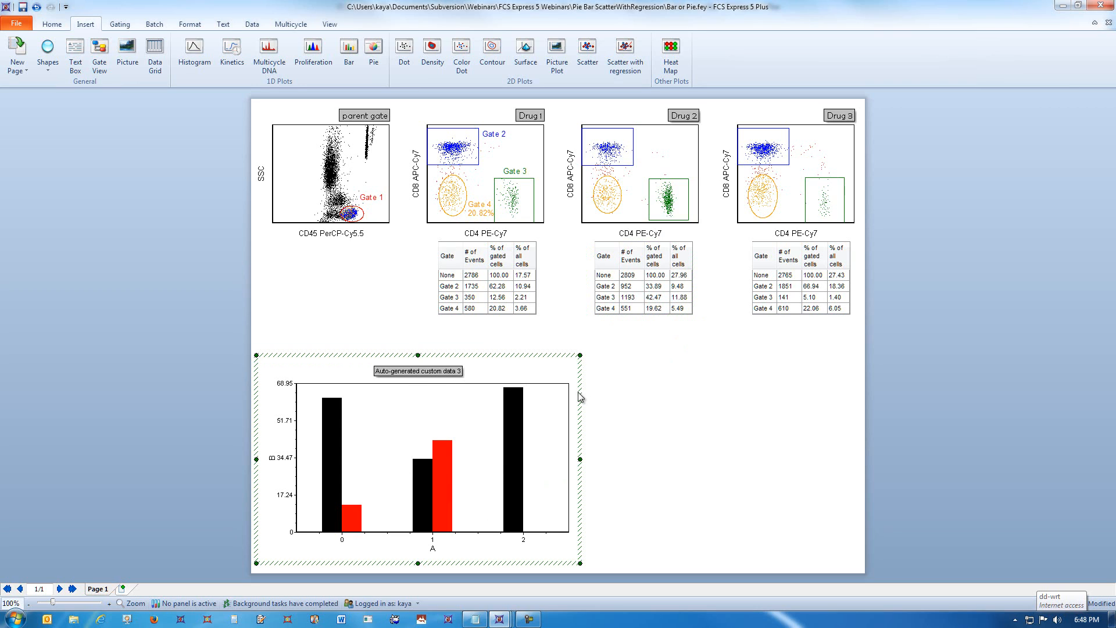
{"action": "left_click", "coordinate": [814, 298]}
{"action": "left_click_drag", "start_coordinate": [811, 299], "coordinate": [535, 459]}
Step: Insert a second bar plot beside the first and add Drug 1's Gate 4 to it with the % of gated cells statistic
{"action": "left_click", "coordinate": [350, 52]}
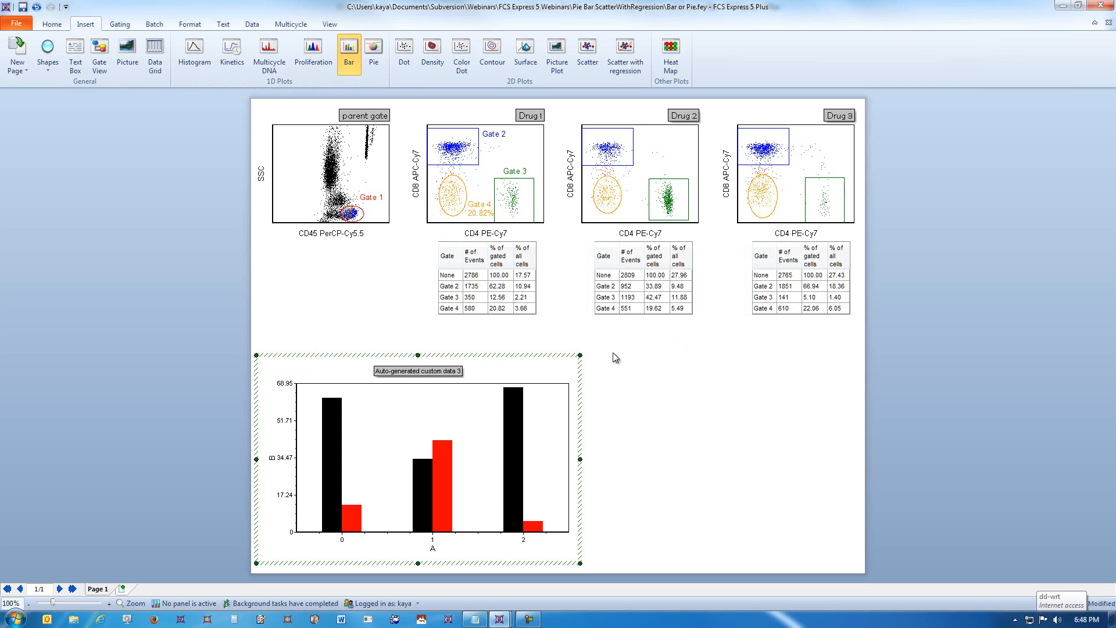
{"action": "left_click_drag", "start_coordinate": [602, 351], "coordinate": [898, 552]}
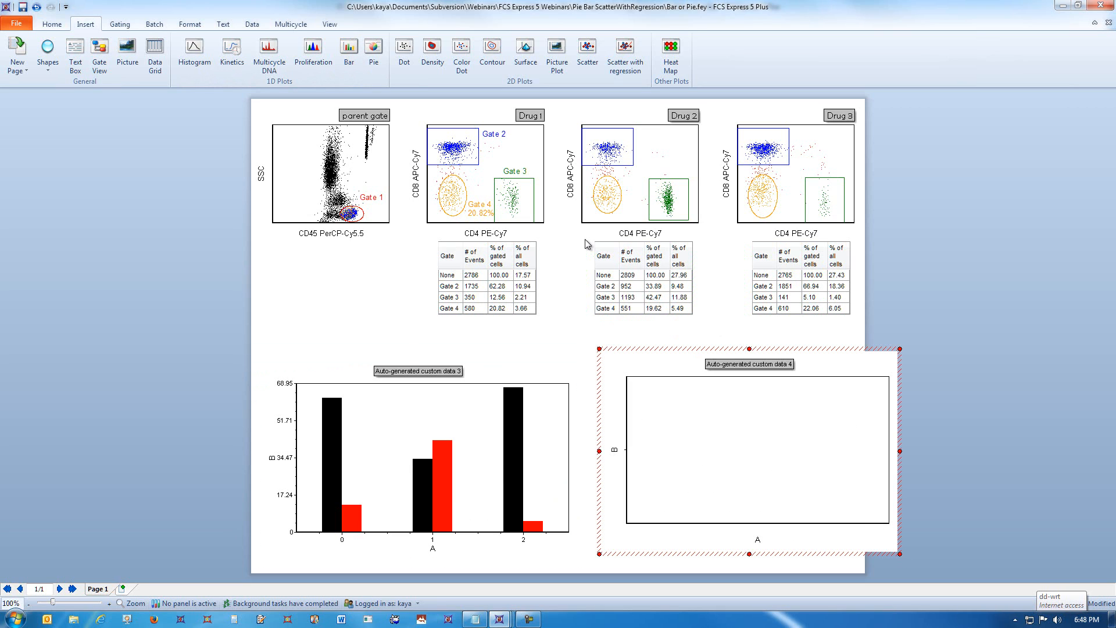
{"action": "left_click", "coordinate": [452, 203]}
{"action": "left_click_drag", "start_coordinate": [451, 204], "coordinate": [651, 427]}
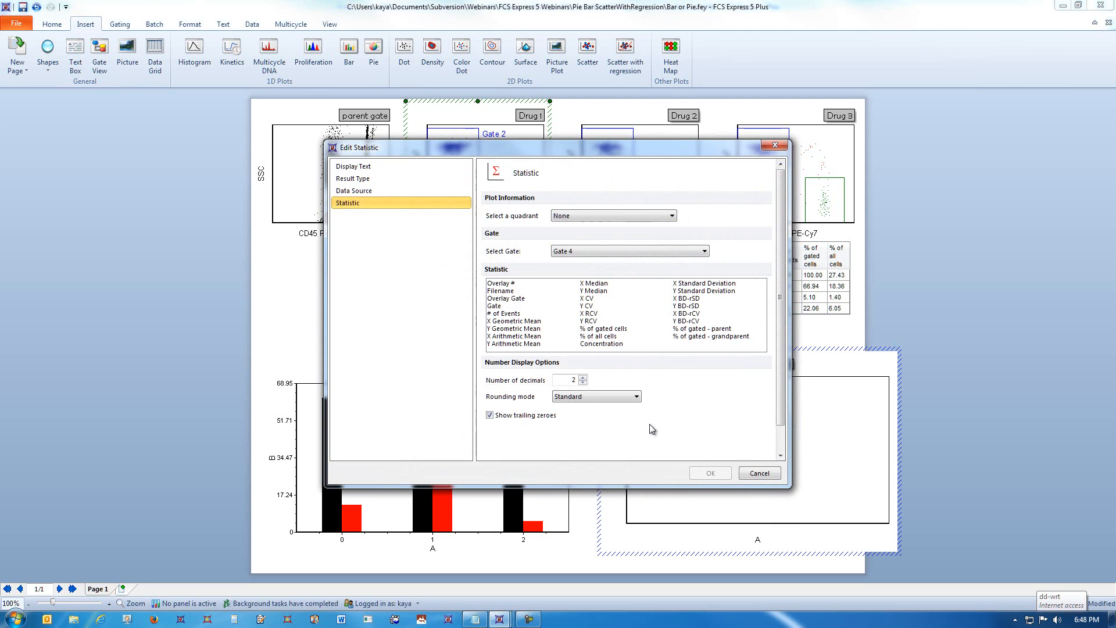
{"action": "left_click", "coordinate": [605, 329]}
{"action": "left_click", "coordinate": [700, 473]}
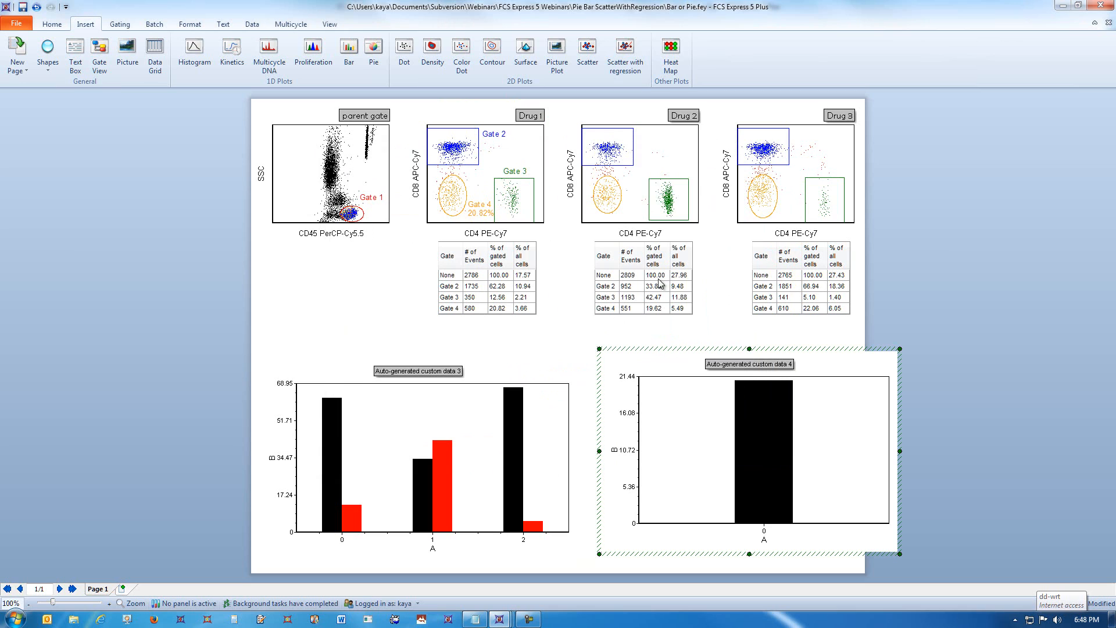
Step: Add the Gate 4 % of gated cells values from the Drug 2 and Drug 3 tables to the second bar plot
{"action": "left_click", "coordinate": [660, 310]}
{"action": "left_click_drag", "start_coordinate": [657, 312], "coordinate": [812, 444]}
{"action": "left_click", "coordinate": [811, 310]}
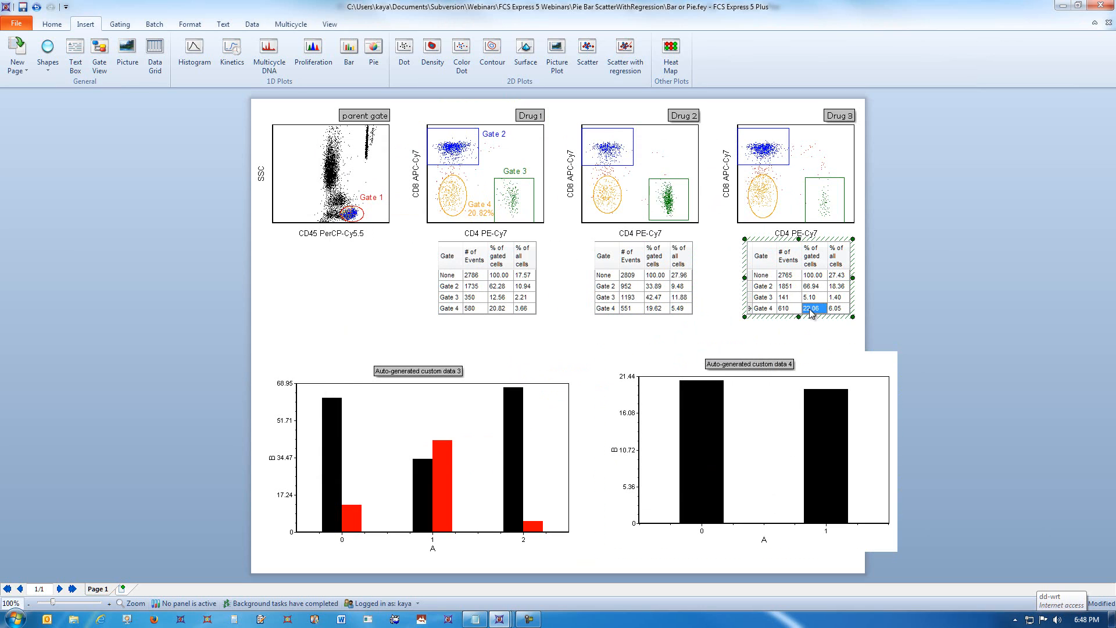
{"action": "left_click_drag", "start_coordinate": [812, 312], "coordinate": [866, 419]}
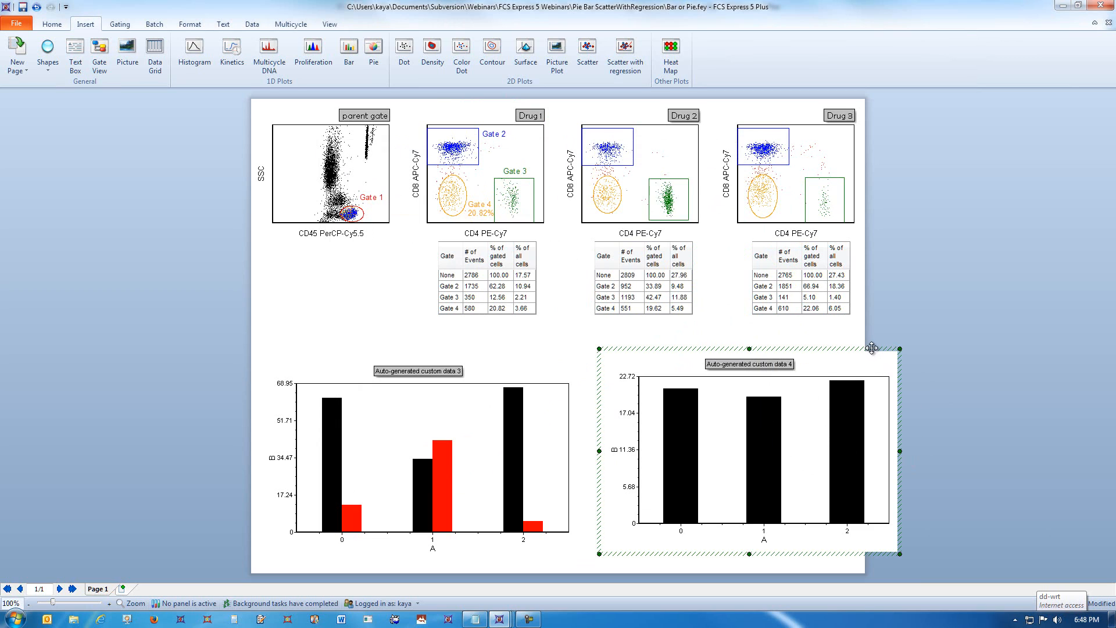
Step: Paste the second bar plot's Gate 4 data onto the first plot using the Bar chart Overlay(s) format
{"action": "mouse_move", "coordinate": [873, 349]}
{"action": "left_mouse_down"}
{"action": "mouse_move", "coordinate": [813, 432]}
{"action": "mouse_move", "coordinate": [334, 369]}
{"action": "left_mouse_up"}
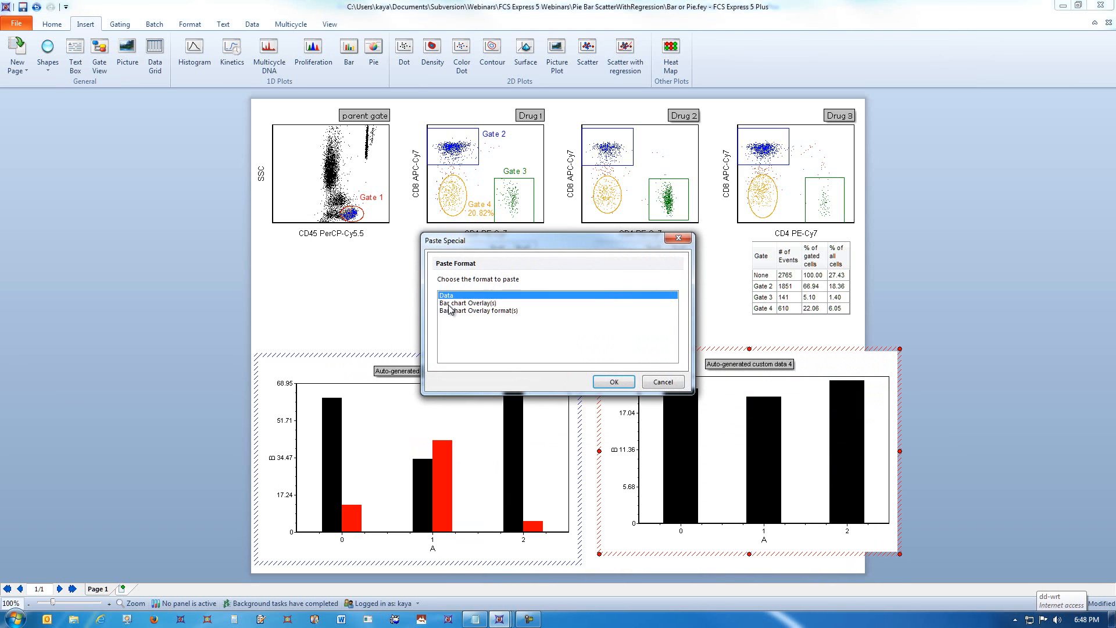
{"action": "left_click", "coordinate": [466, 303]}
{"action": "left_click", "coordinate": [612, 383]}
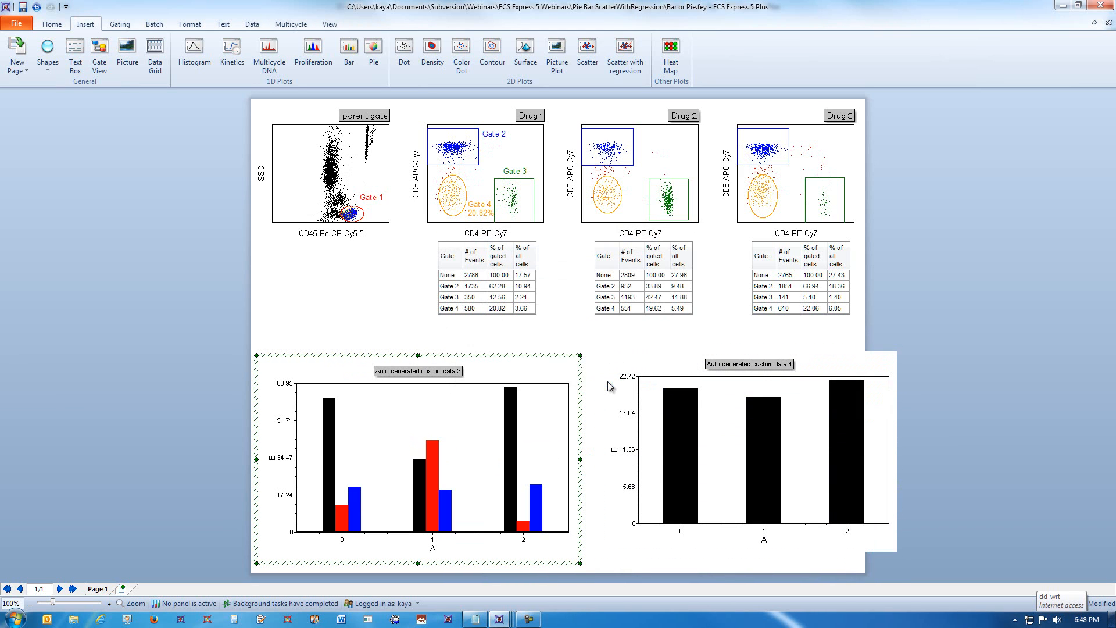
Step: Delete the separate Gate 4 bar plot from the page
{"action": "left_click", "coordinate": [667, 370]}
{"action": "left_click", "coordinate": [665, 350]}
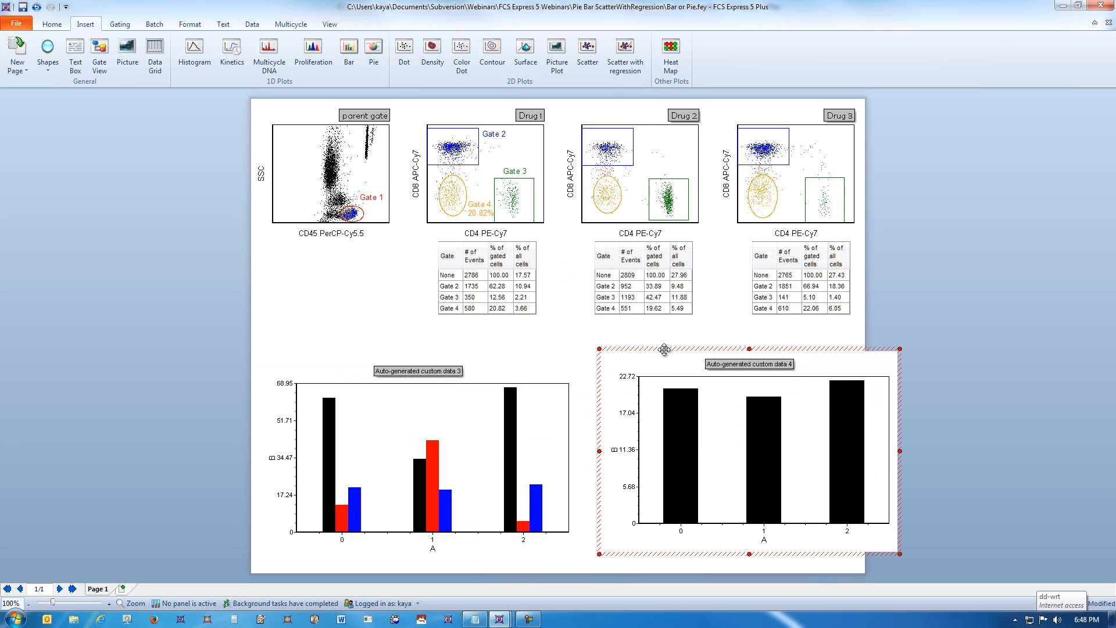
{"action": "key", "text": "Delete"}
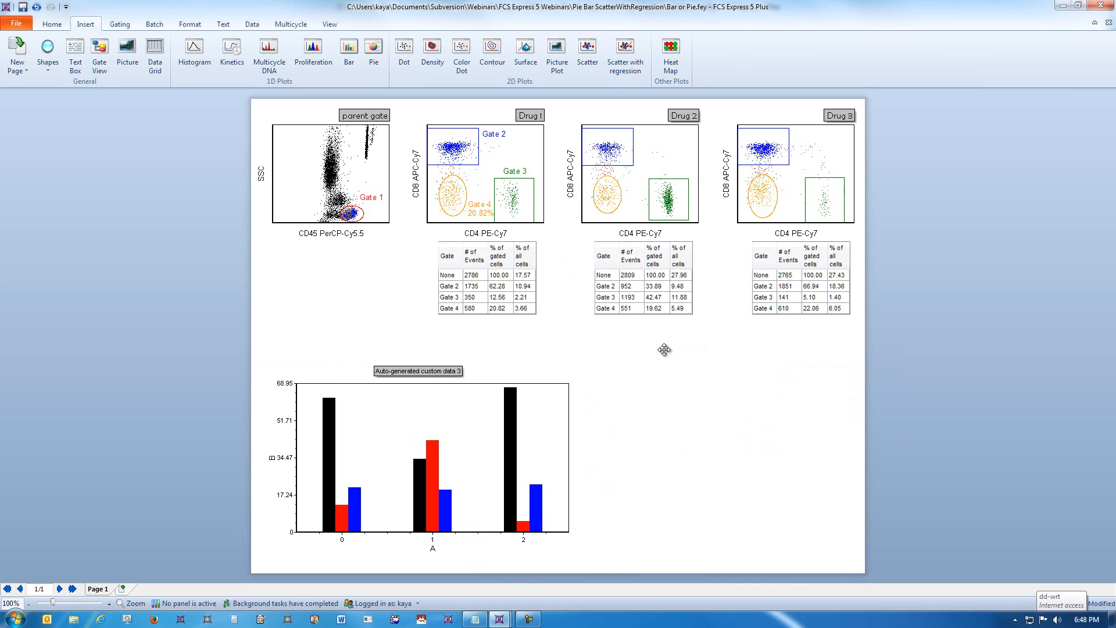
Step: Open the remaining bar plot's formatting options, make its legend visible and preview the change
{"action": "left_click", "coordinate": [529, 368]}
{"action": "right_click", "coordinate": [529, 368]}
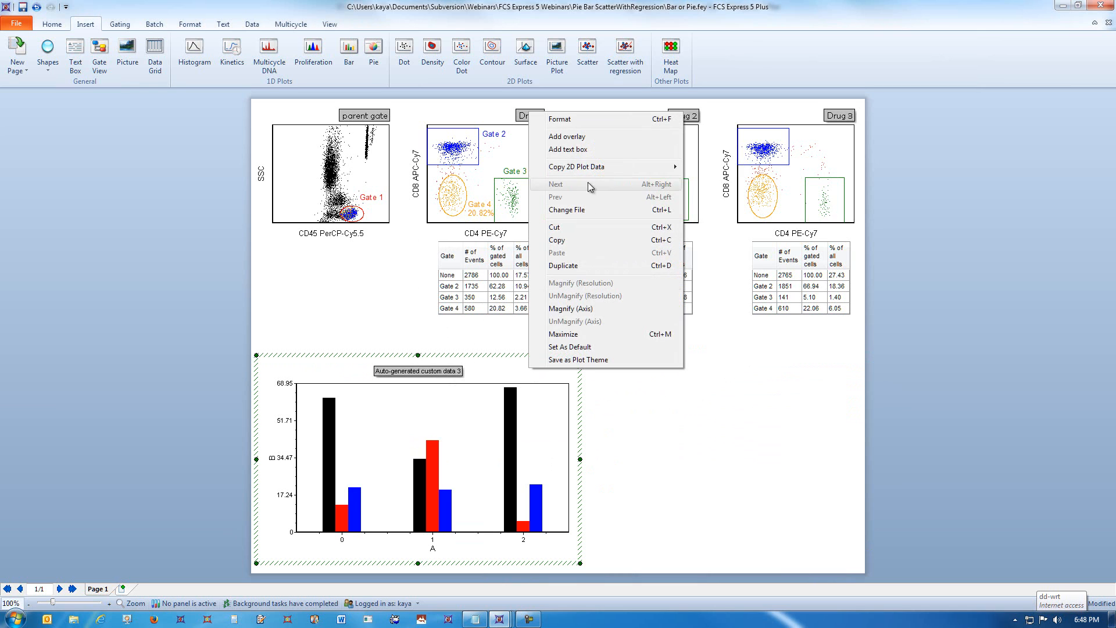
{"action": "left_click", "coordinate": [596, 122]}
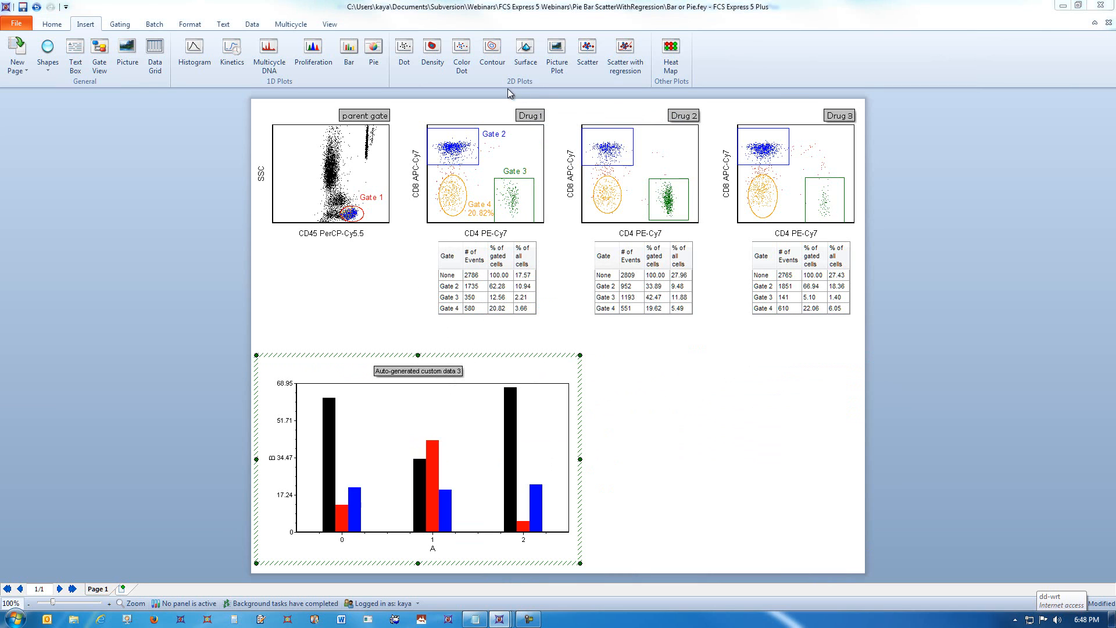
{"action": "left_click_drag", "start_coordinate": [513, 103], "coordinate": [745, 61]}
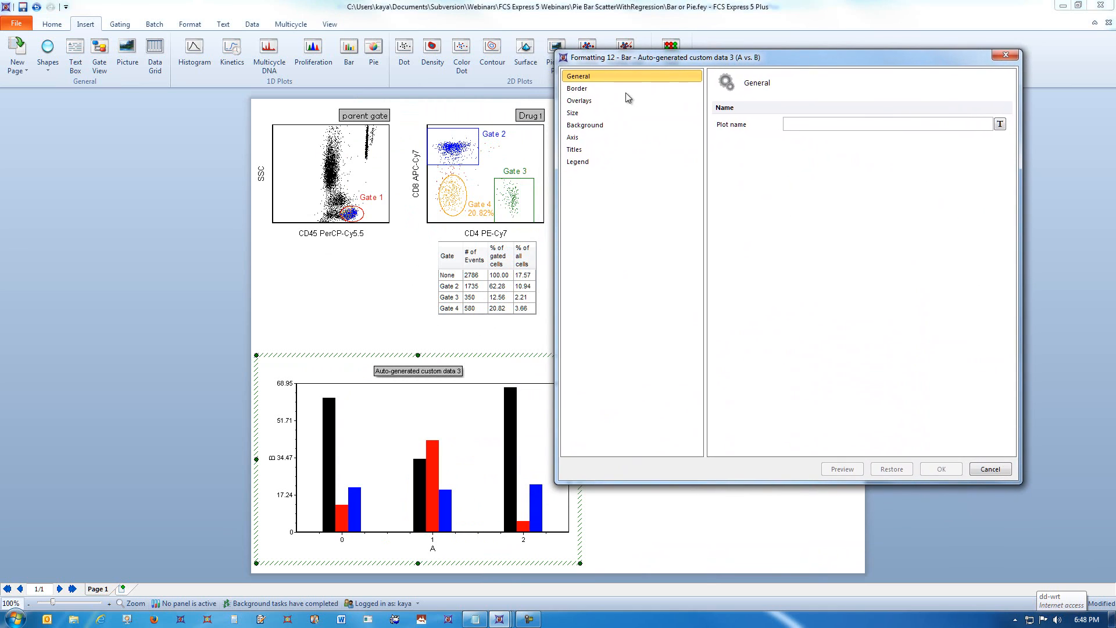
{"action": "left_click", "coordinate": [578, 162]}
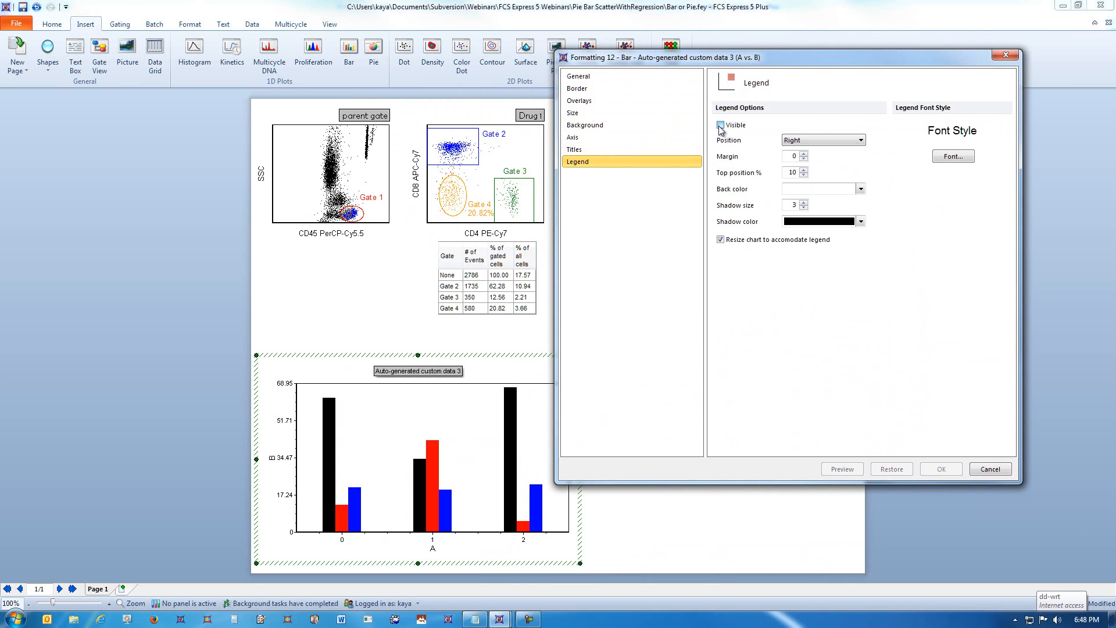
{"action": "left_click", "coordinate": [721, 125]}
{"action": "left_click", "coordinate": [844, 469]}
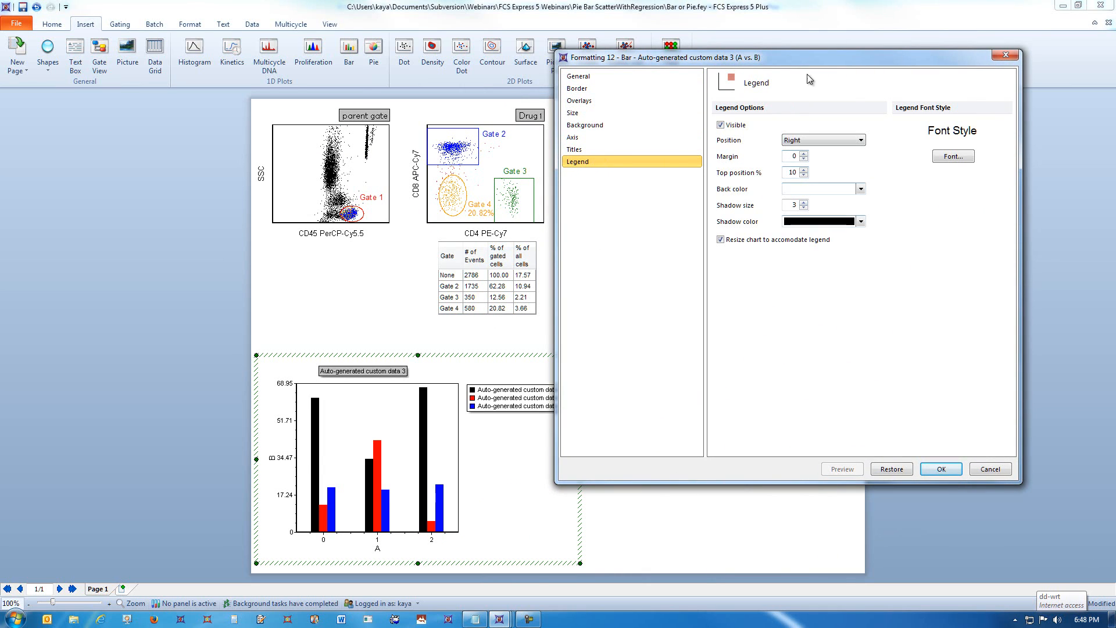
{"action": "left_click_drag", "start_coordinate": [811, 59], "coordinate": [845, 62]}
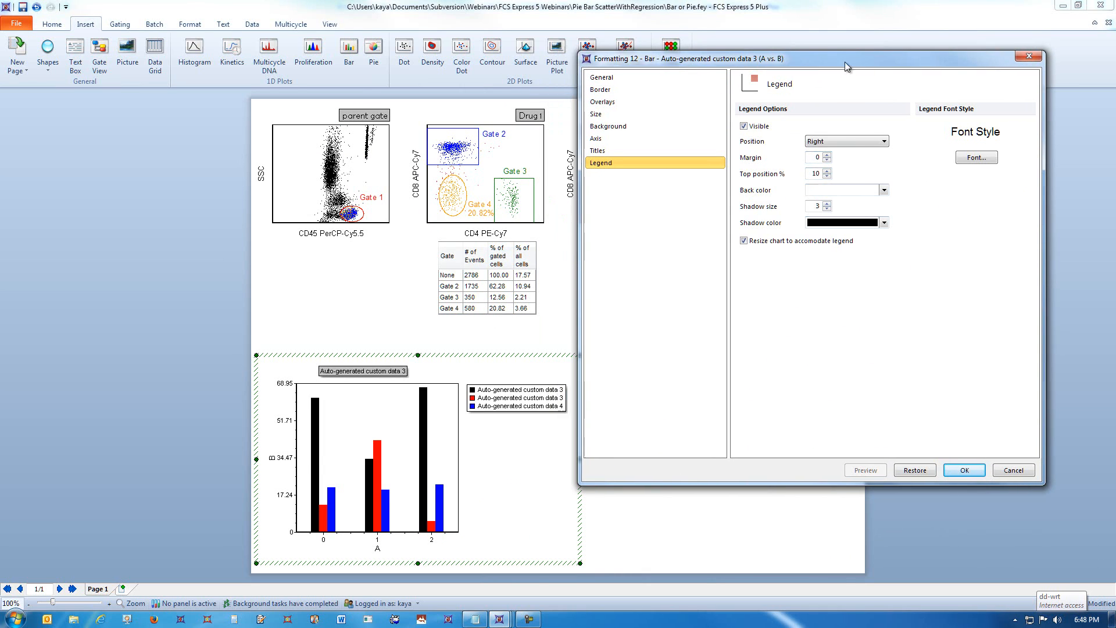
Step: Set the legend text of the three bar overlays to Gate 2, Gate 3 and Gate 4, and preview the result
{"action": "left_click", "coordinate": [630, 102]}
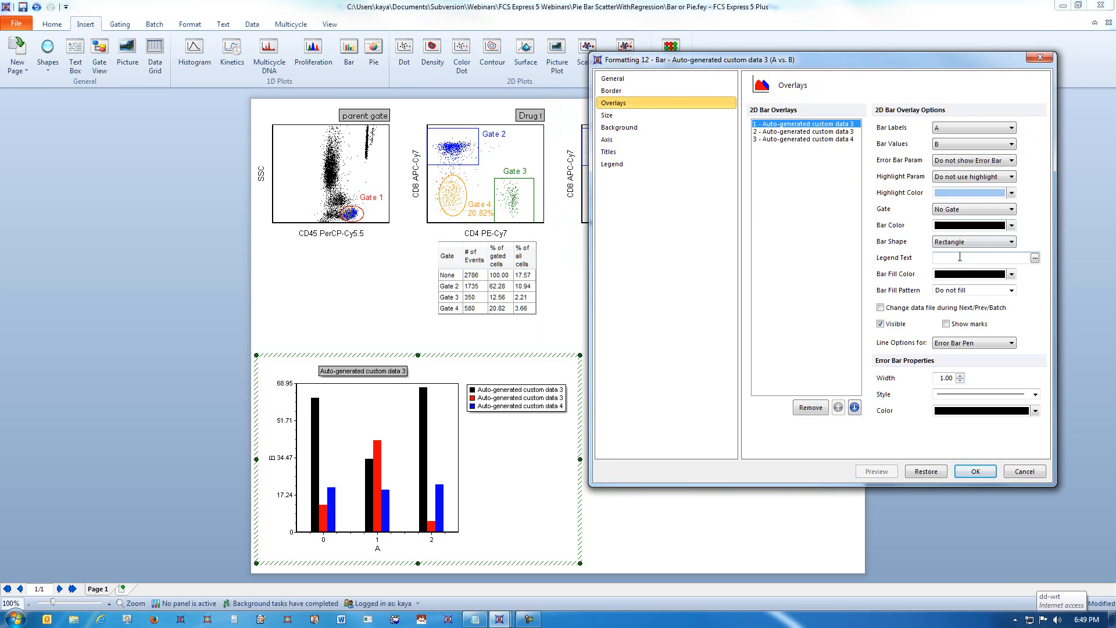
{"action": "type", "text": "Gate 2"}
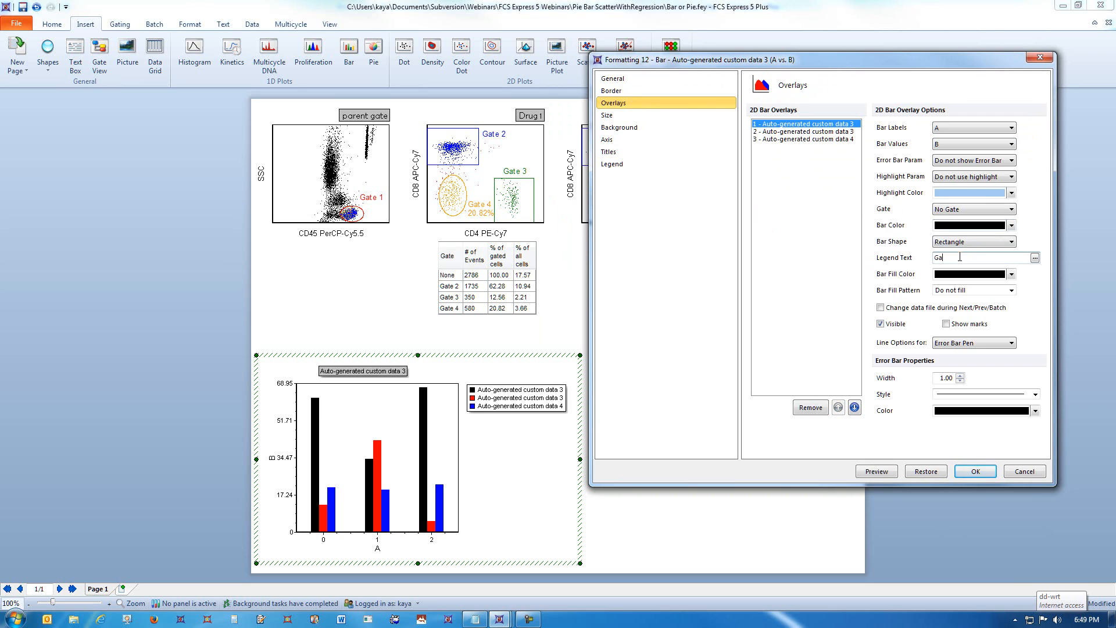
{"action": "left_click", "coordinate": [849, 132]}
{"action": "left_click", "coordinate": [972, 261]}
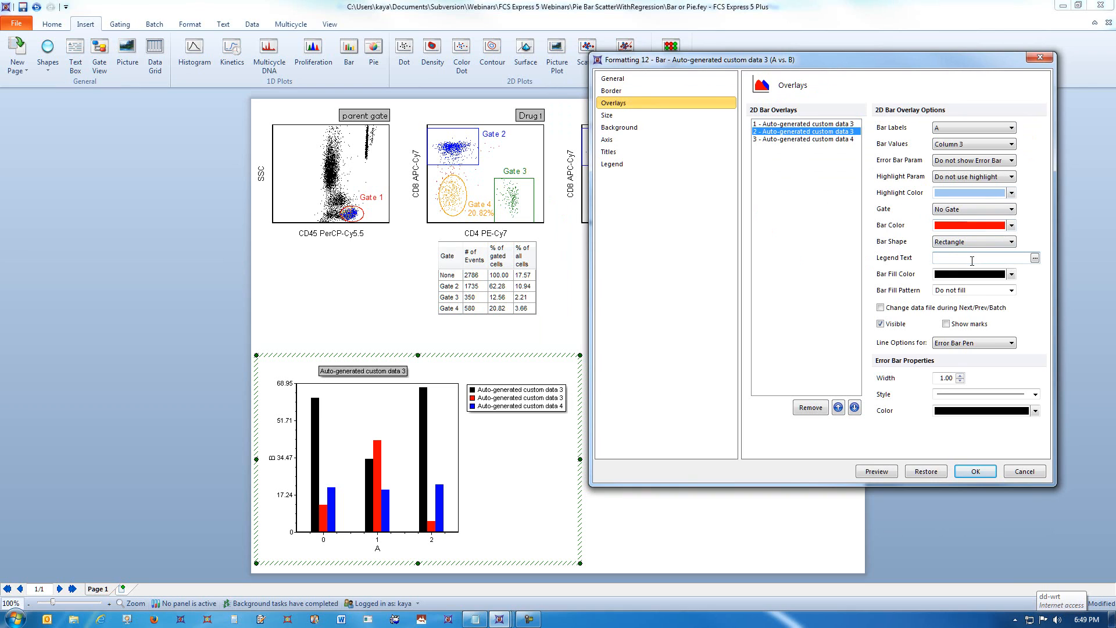
{"action": "type", "text": "Gate 3"}
{"action": "left_click", "coordinate": [836, 140]}
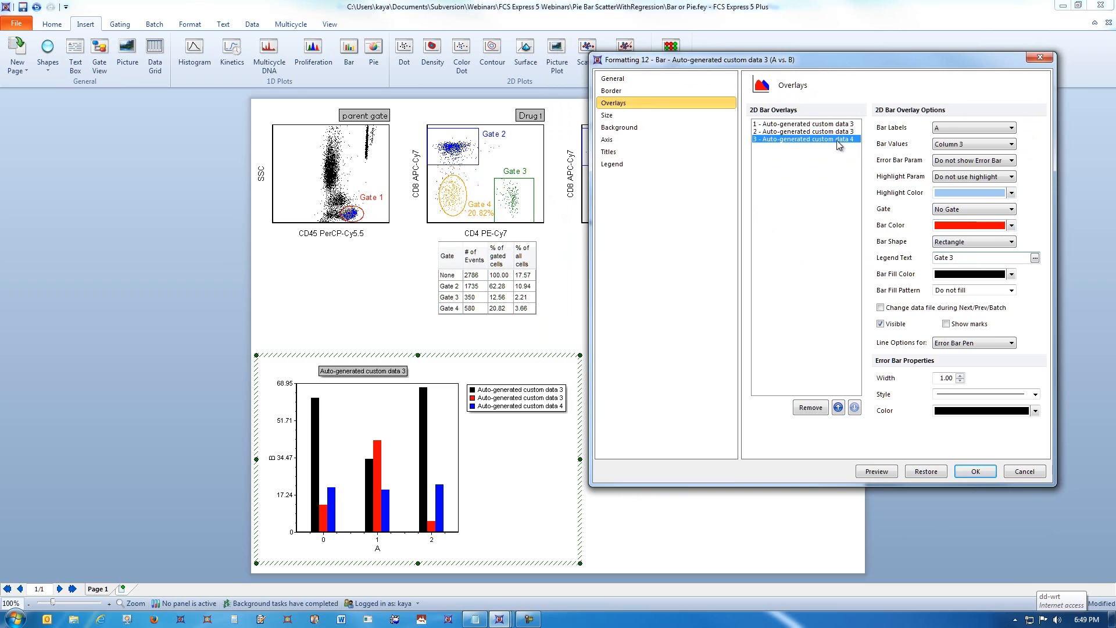
{"action": "left_click", "coordinate": [997, 257]}
{"action": "type", "text": "Gate 4"}
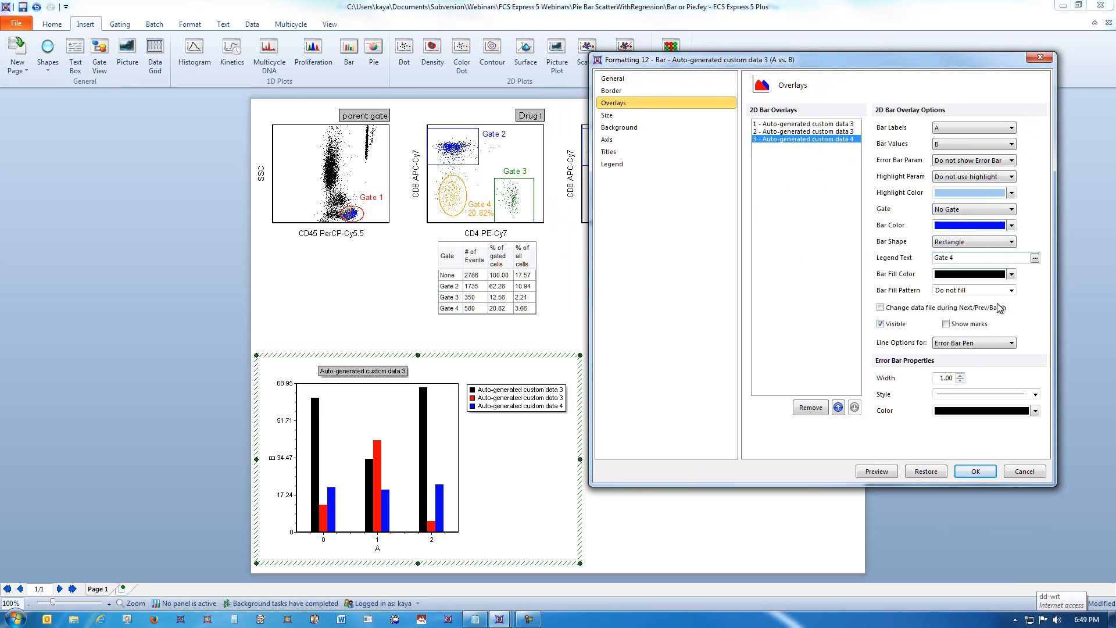
{"action": "left_click", "coordinate": [886, 475]}
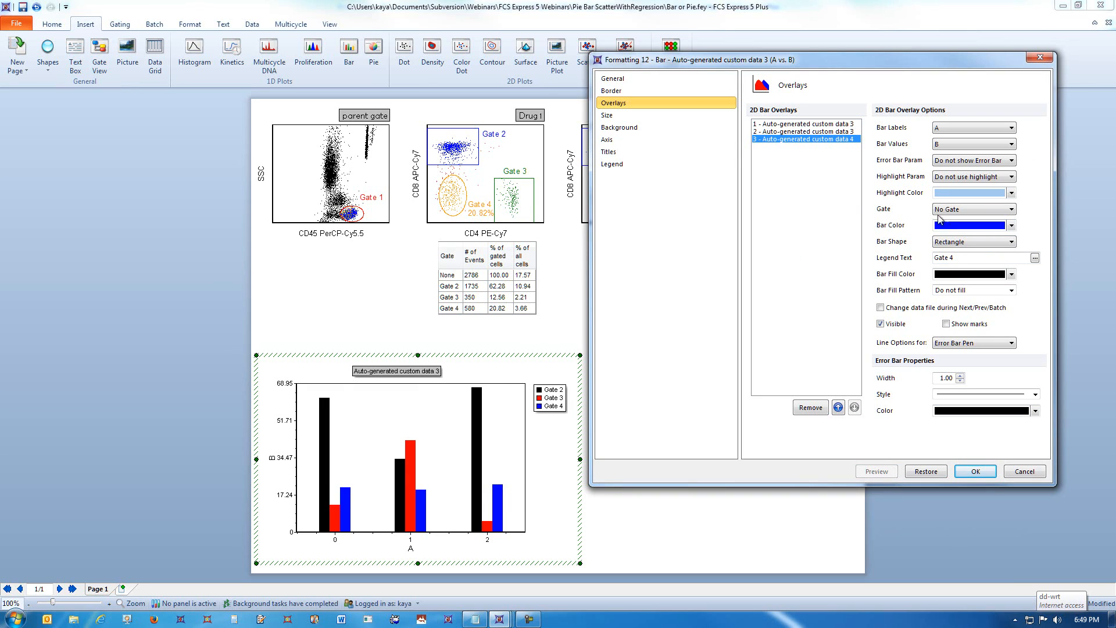
Step: Set the bar color of the Gate 2 overlay to blue
{"action": "left_click", "coordinate": [774, 126]}
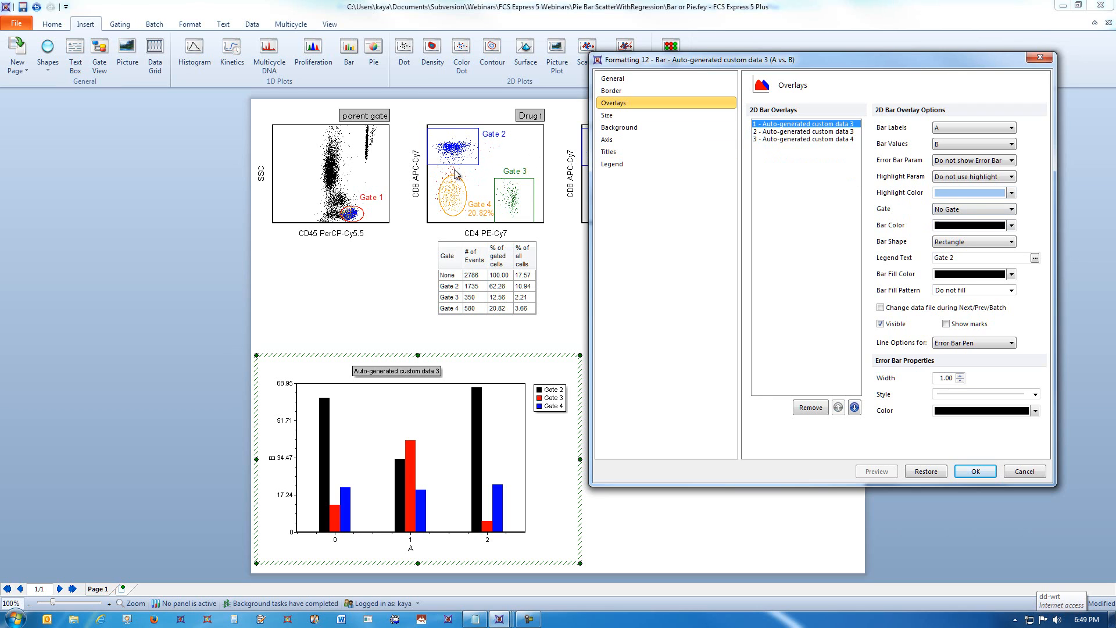
{"action": "left_click", "coordinate": [1012, 225]}
{"action": "left_click", "coordinate": [996, 272]}
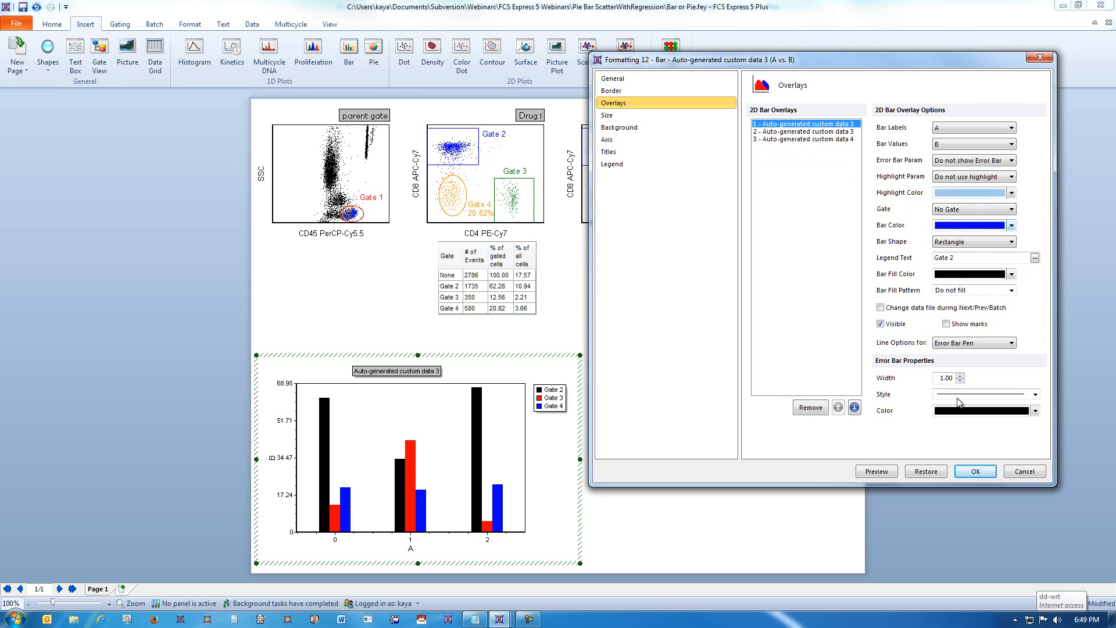
Step: Preview the Gate 2 bar color, set the Gate 3 overlay's bar color to green and preview it
{"action": "left_click", "coordinate": [876, 472]}
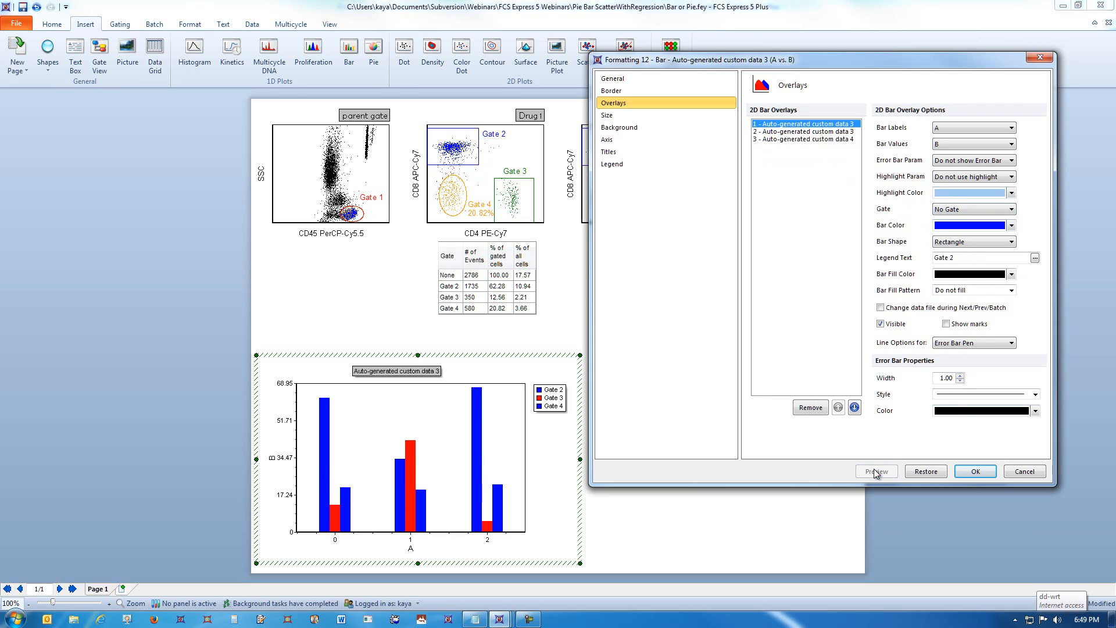
{"action": "left_click", "coordinate": [810, 133]}
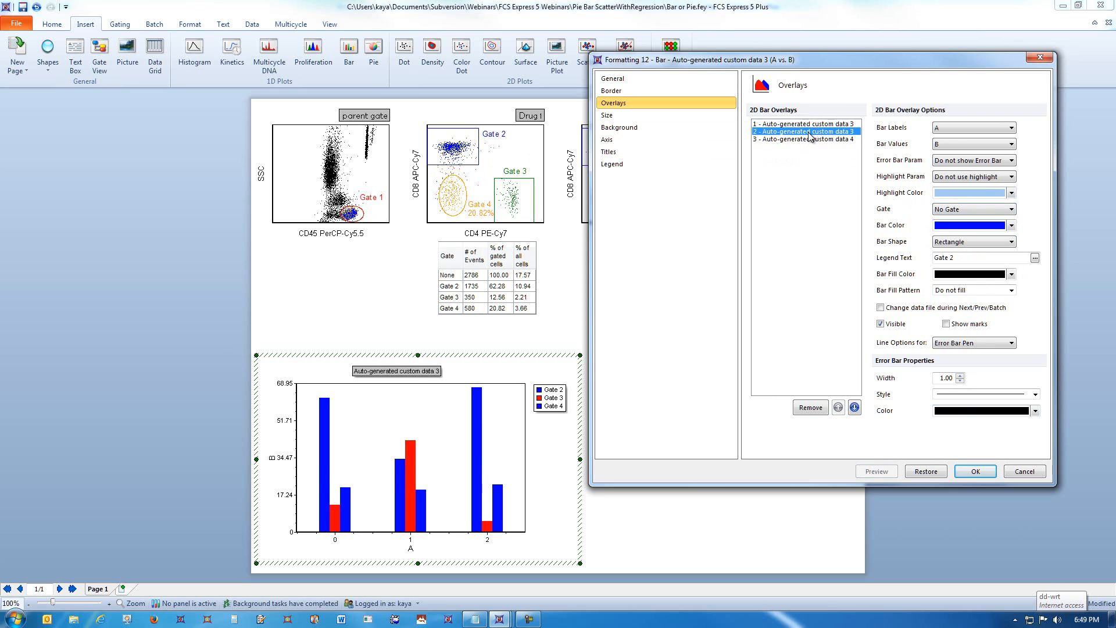
{"action": "left_click", "coordinate": [1011, 226]}
{"action": "left_click", "coordinate": [971, 281]}
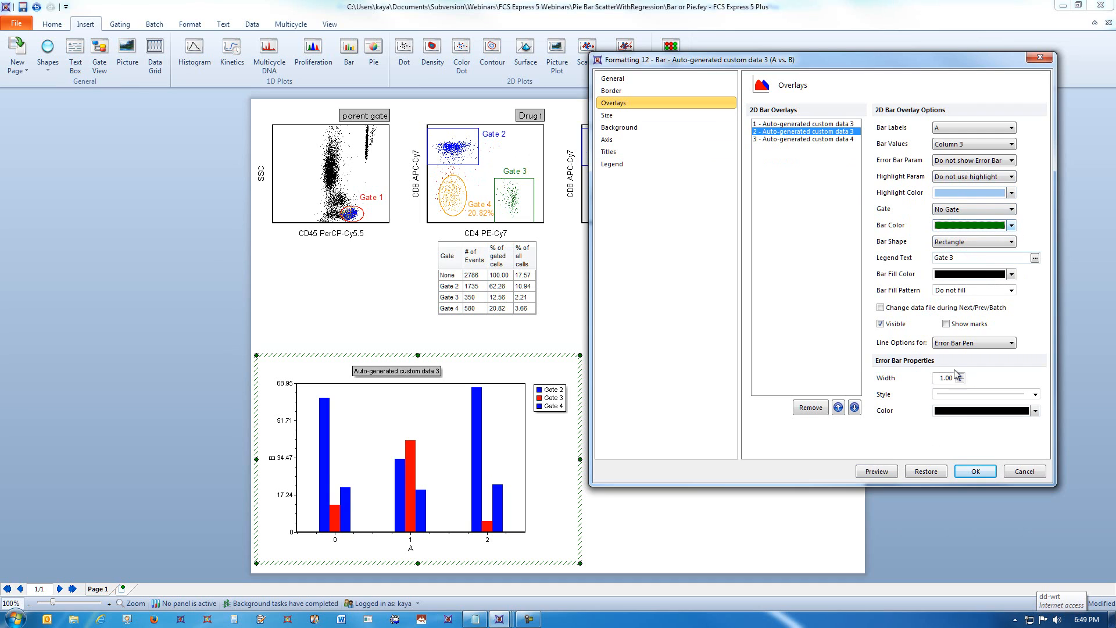
{"action": "left_click", "coordinate": [895, 471]}
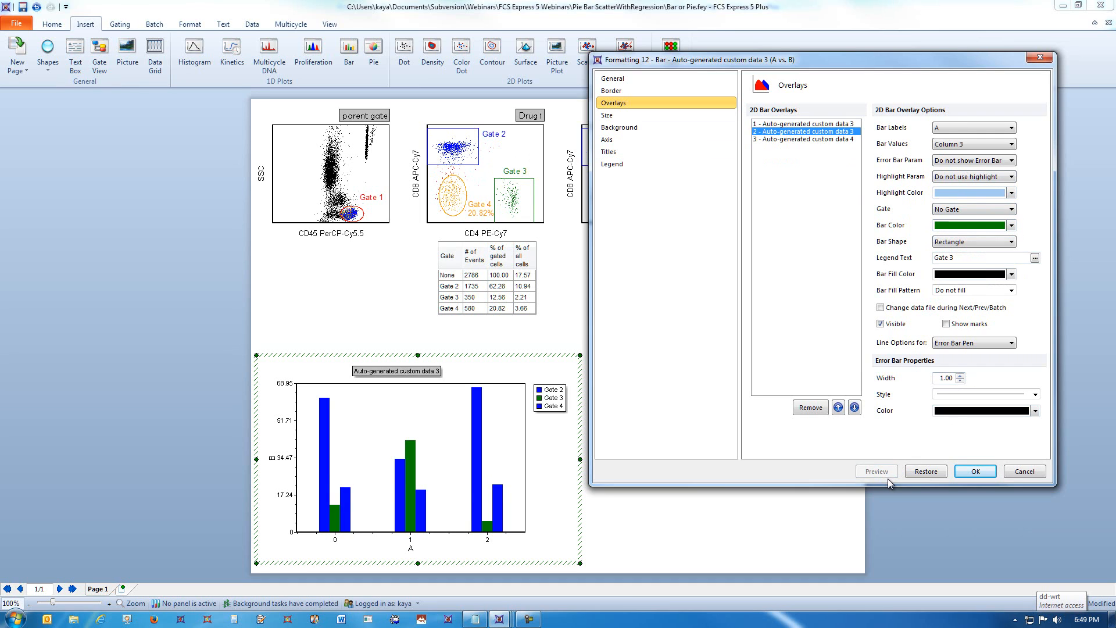
Step: Set the bar color of the Gate 4 overlay to Light Orange and preview the plot
{"action": "left_click", "coordinate": [851, 139]}
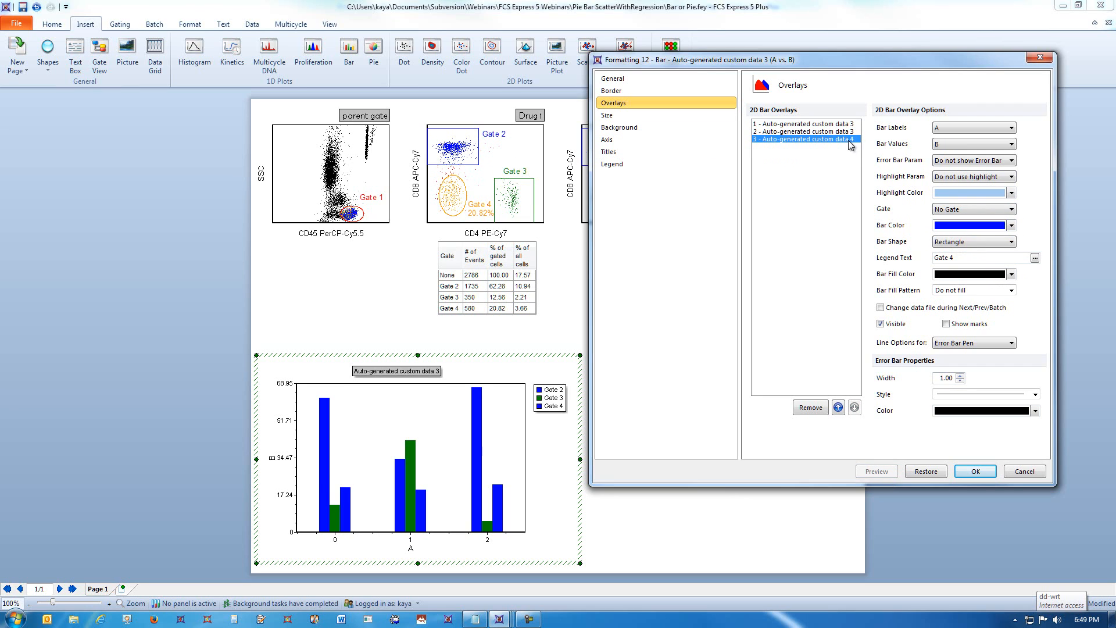
{"action": "left_click", "coordinate": [1012, 226]}
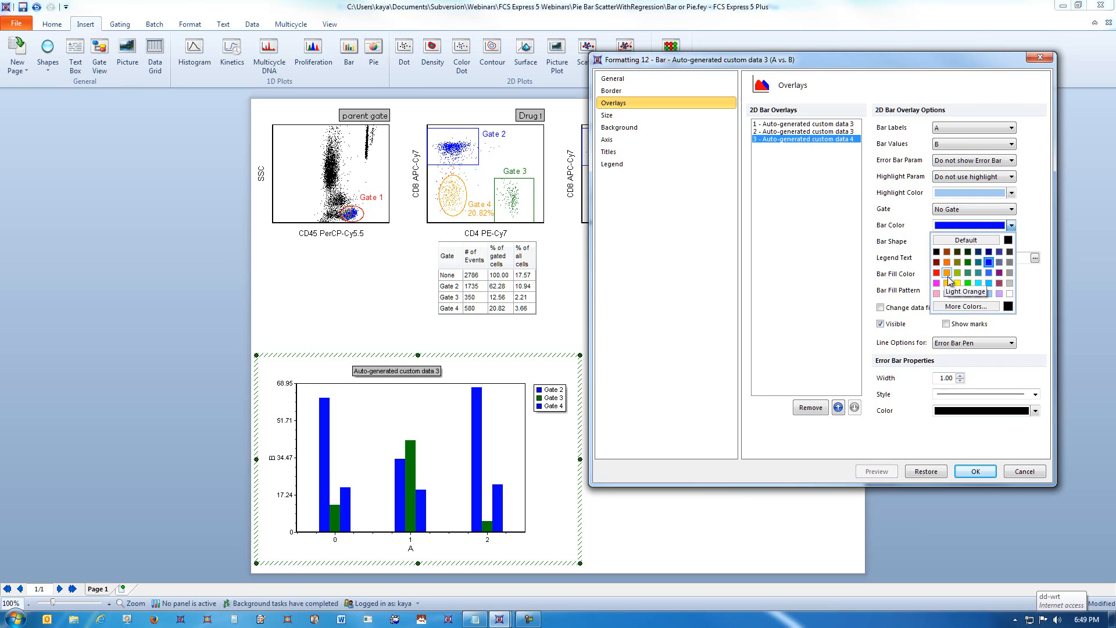
{"action": "left_click", "coordinate": [947, 274]}
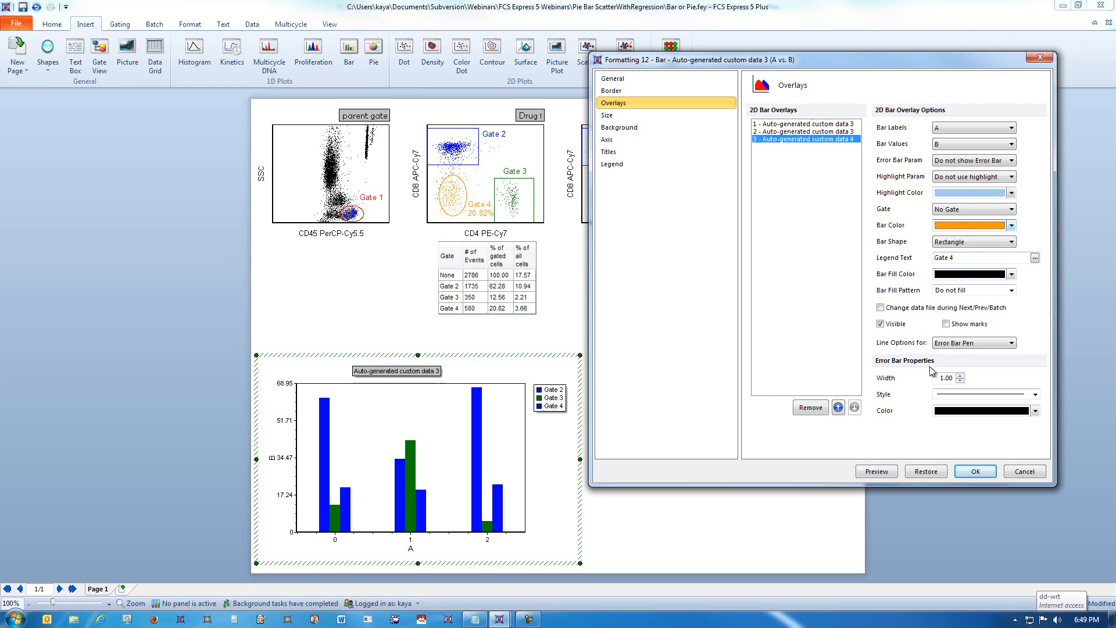
{"action": "left_click", "coordinate": [876, 471]}
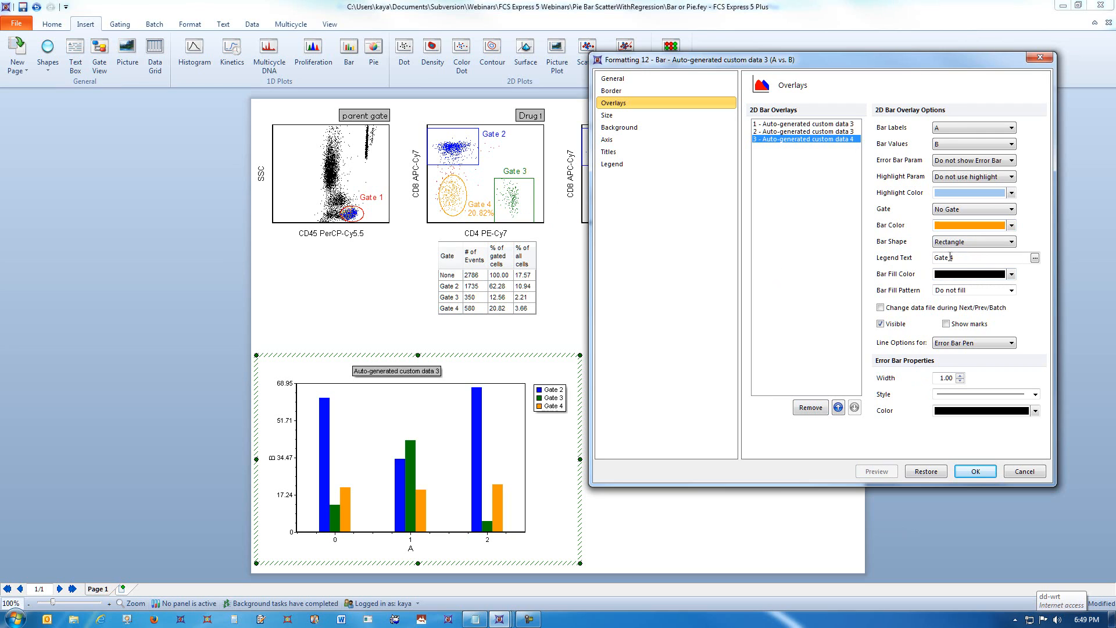
Step: Set the Gate 4 overlay's bar fill pattern to Forward Diagonal and preview the plot
{"action": "left_click", "coordinate": [1011, 227]}
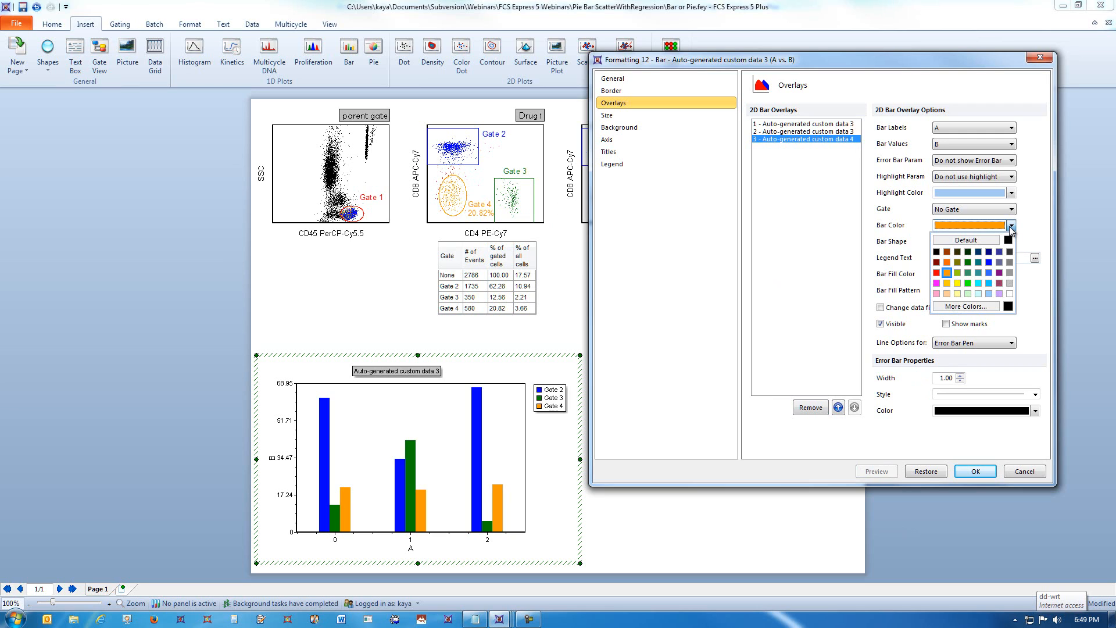
{"action": "left_click", "coordinate": [1012, 228]}
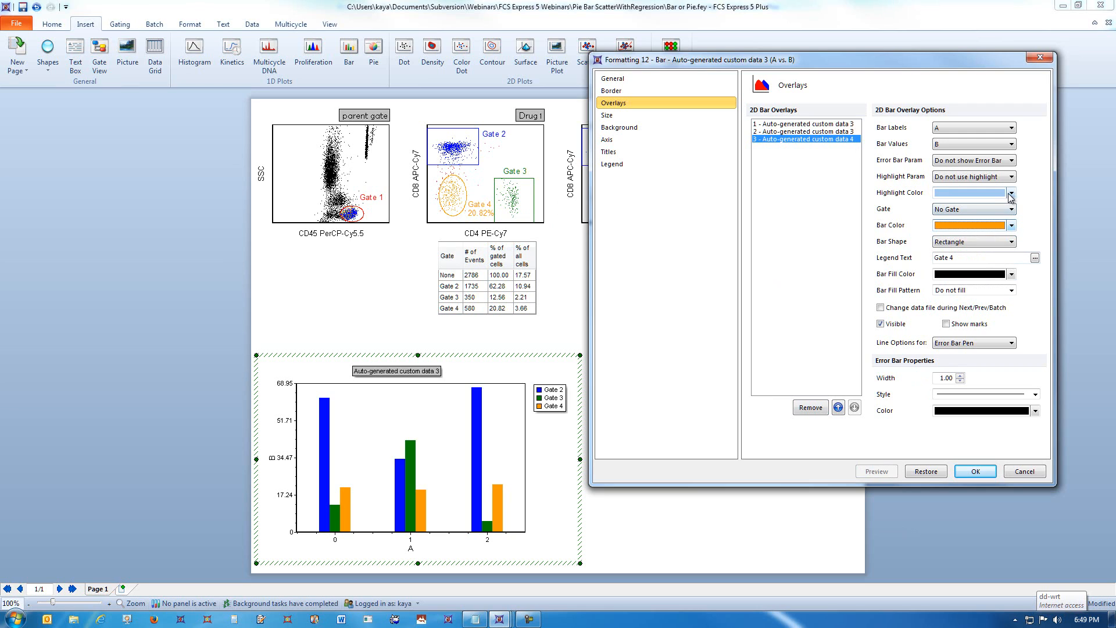
{"action": "left_click", "coordinate": [1012, 274]}
{"action": "left_click", "coordinate": [1012, 274]}
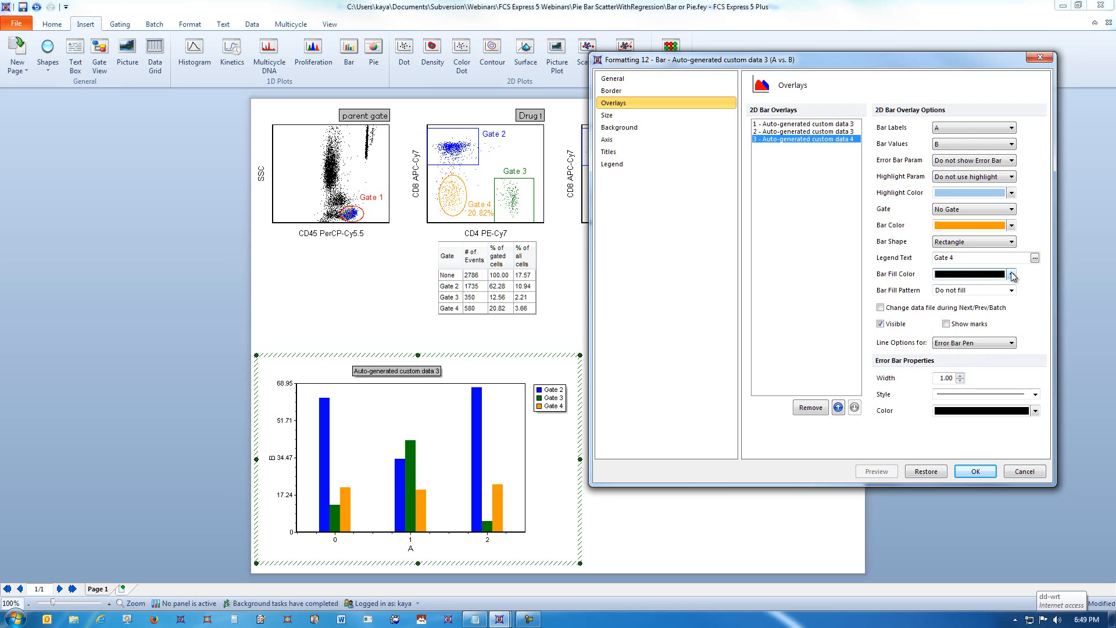
{"action": "left_click", "coordinate": [1012, 291]}
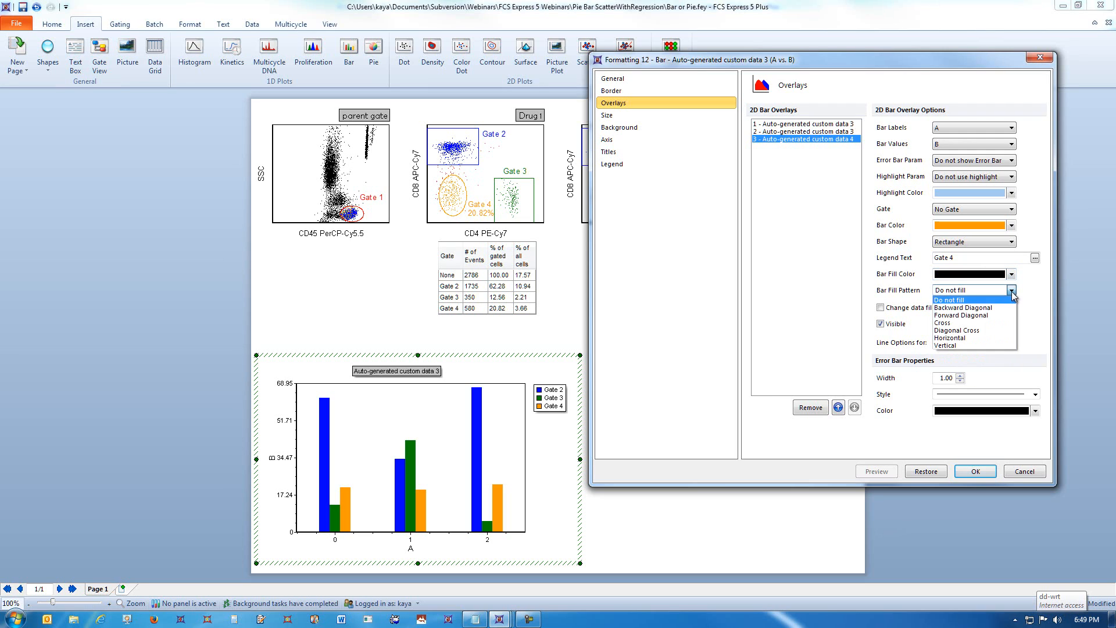
{"action": "left_click", "coordinate": [985, 314]}
{"action": "left_click", "coordinate": [877, 472]}
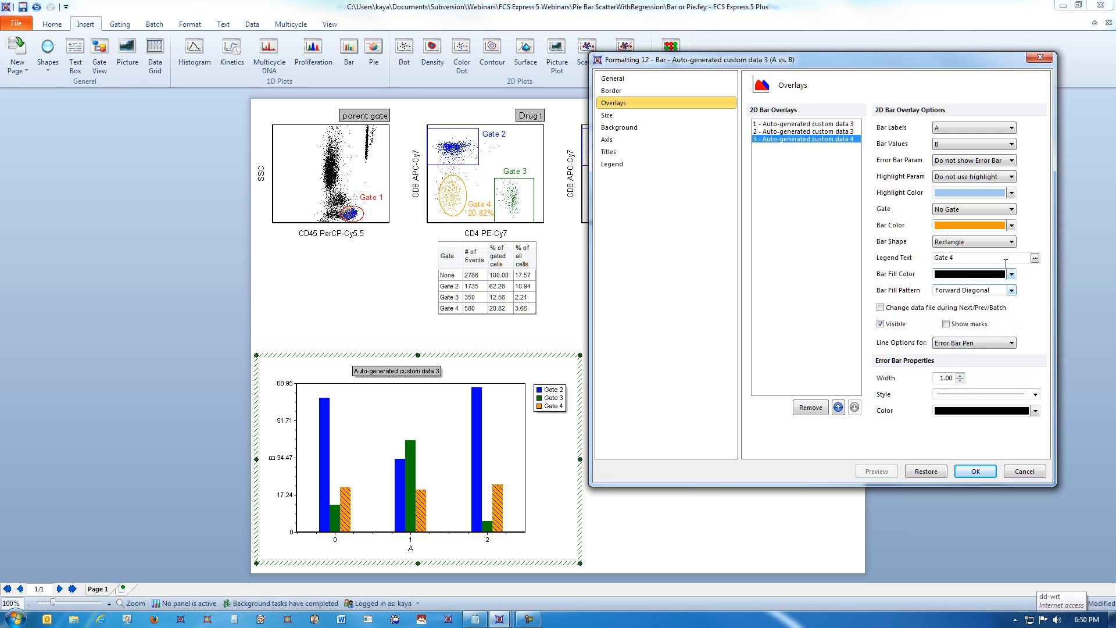
Step: Change the Gate 4 overlay's bar shape to Arrow, preview it and apply the plot formatting
{"action": "left_click", "coordinate": [1012, 241]}
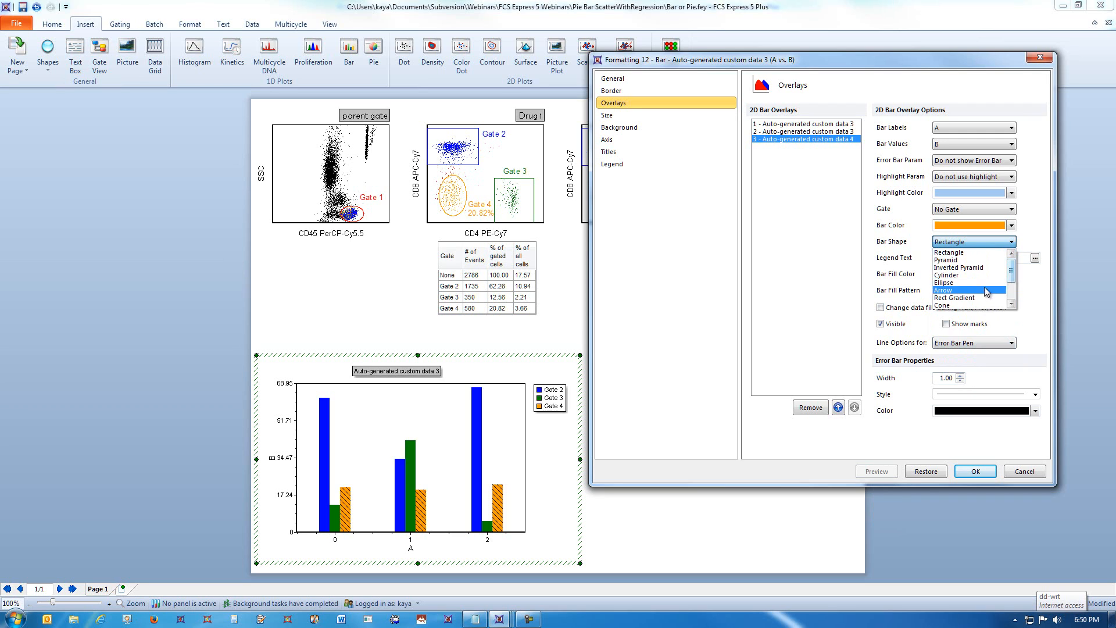
{"action": "left_click", "coordinate": [943, 290]}
{"action": "left_click", "coordinate": [887, 471]}
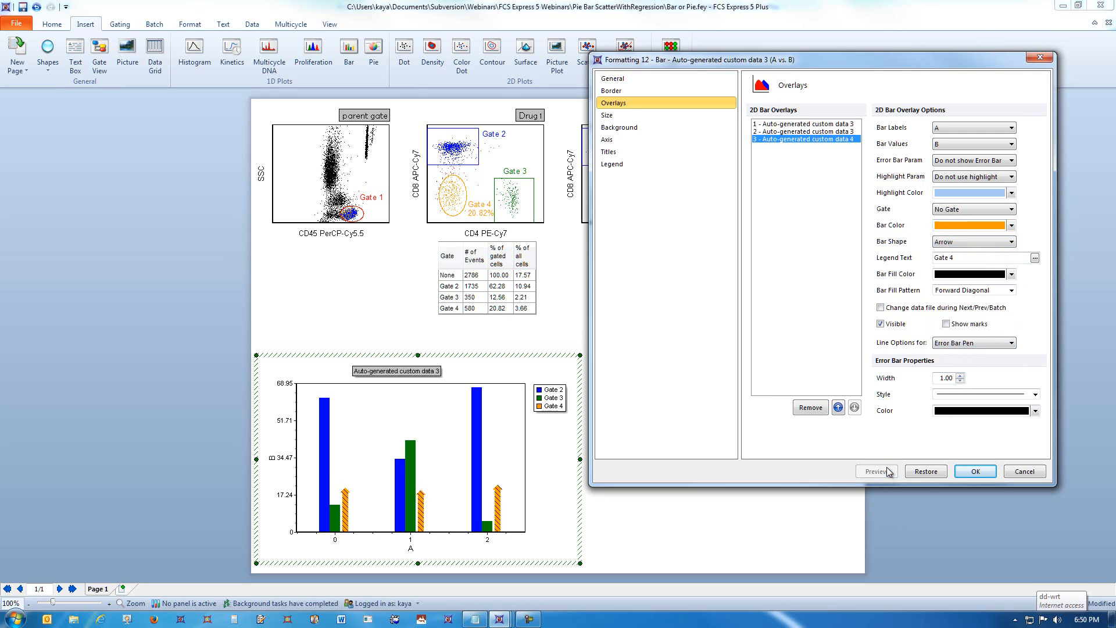
{"action": "left_click", "coordinate": [976, 473]}
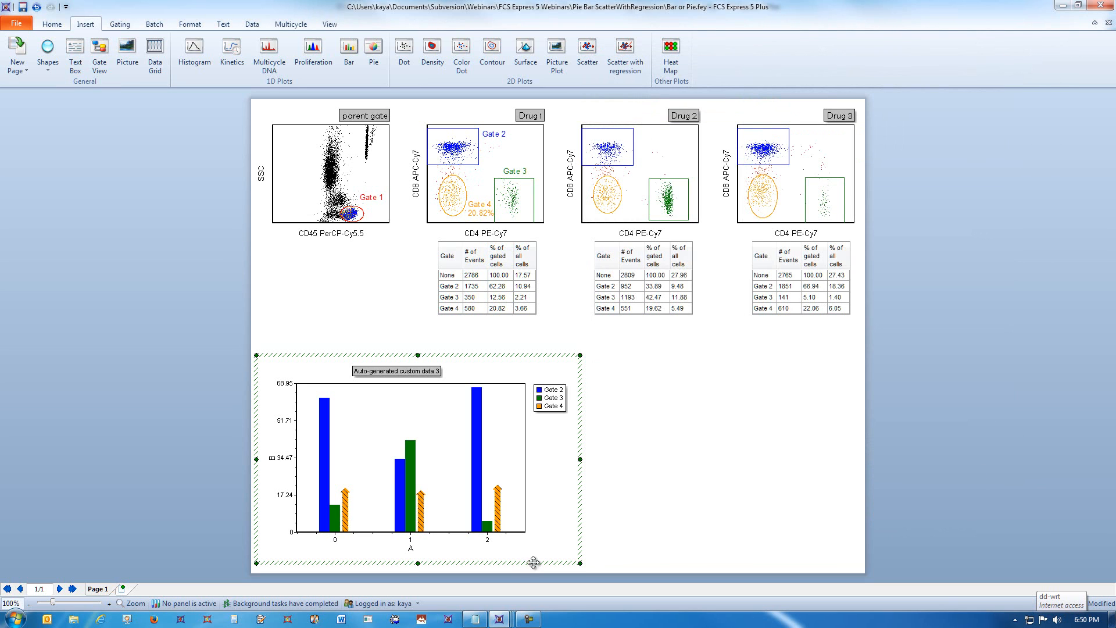
Step: Relabel the first two categories on the bar plot's horizontal axis as "drug1/sample 1" and "drug 2"
{"action": "left_click", "coordinate": [335, 540]}
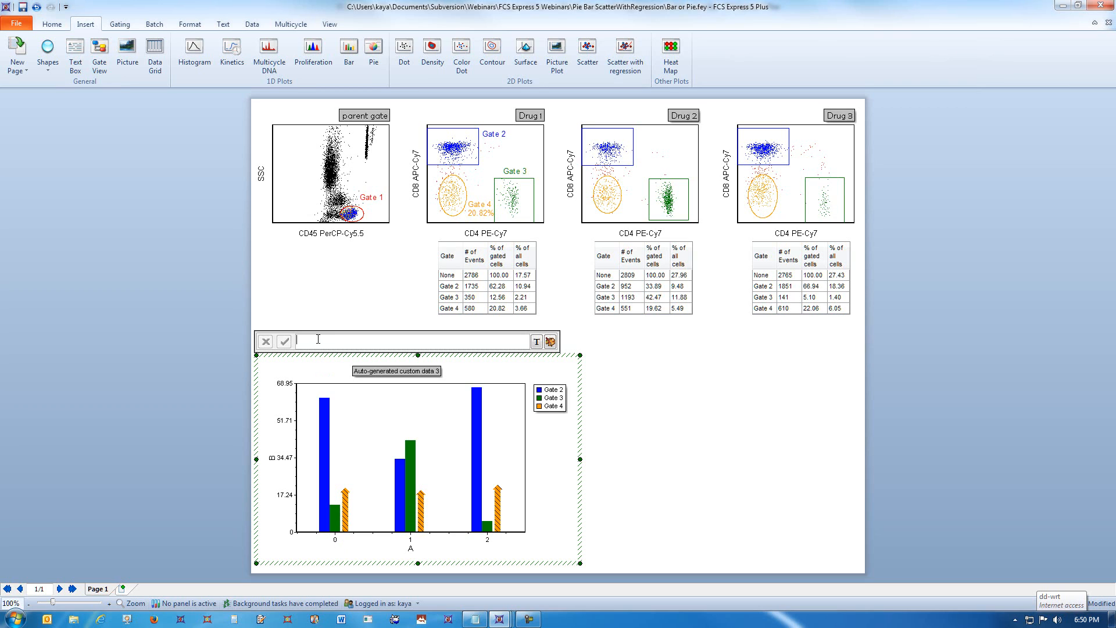
{"action": "type", "text": "drug1/sample 1"}
{"action": "left_click", "coordinate": [284, 341]}
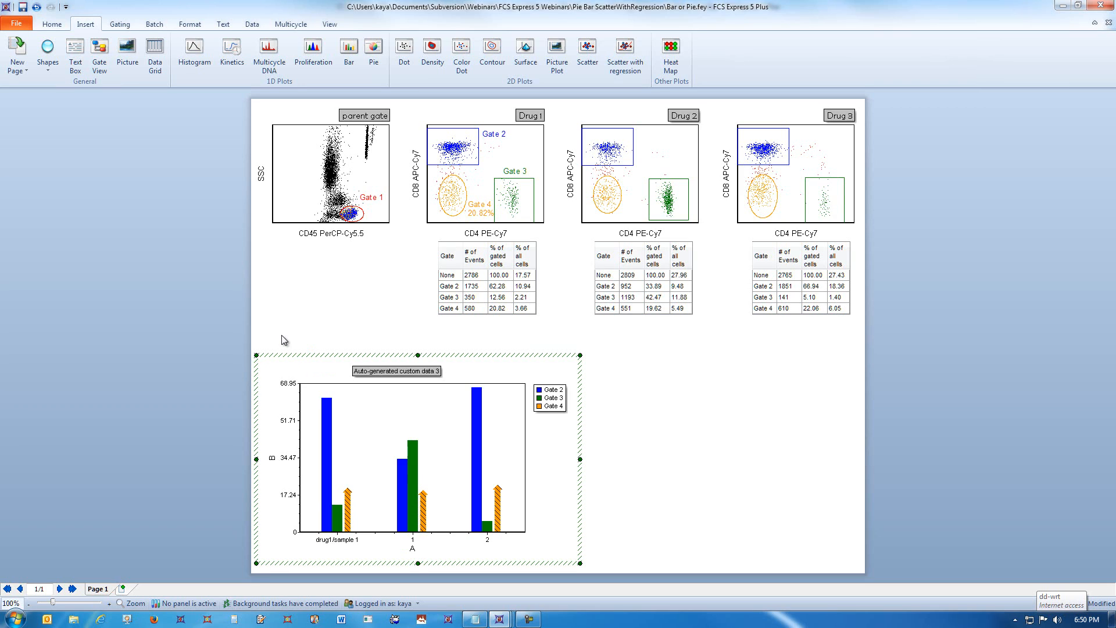
{"action": "left_click", "coordinate": [413, 540]}
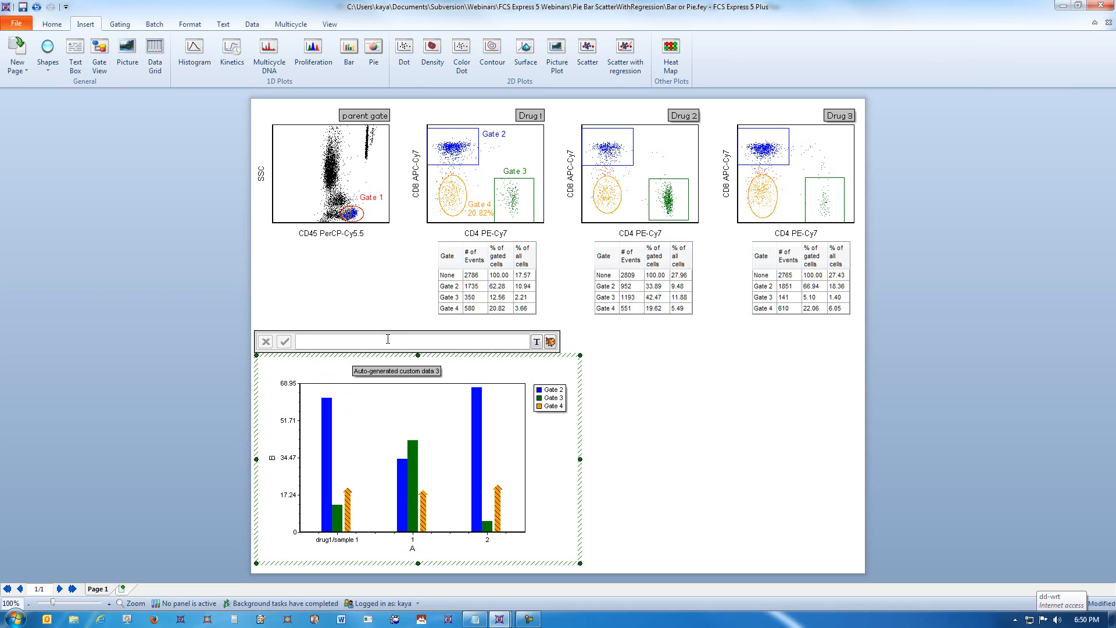
{"action": "type", "text": "drug 2"}
{"action": "left_click", "coordinate": [284, 342]}
Step: Label the bar plot's third category with a keyword token that takes the SAMPLE ID keyword from the Sample 3 plot
{"action": "left_click", "coordinate": [536, 341]}
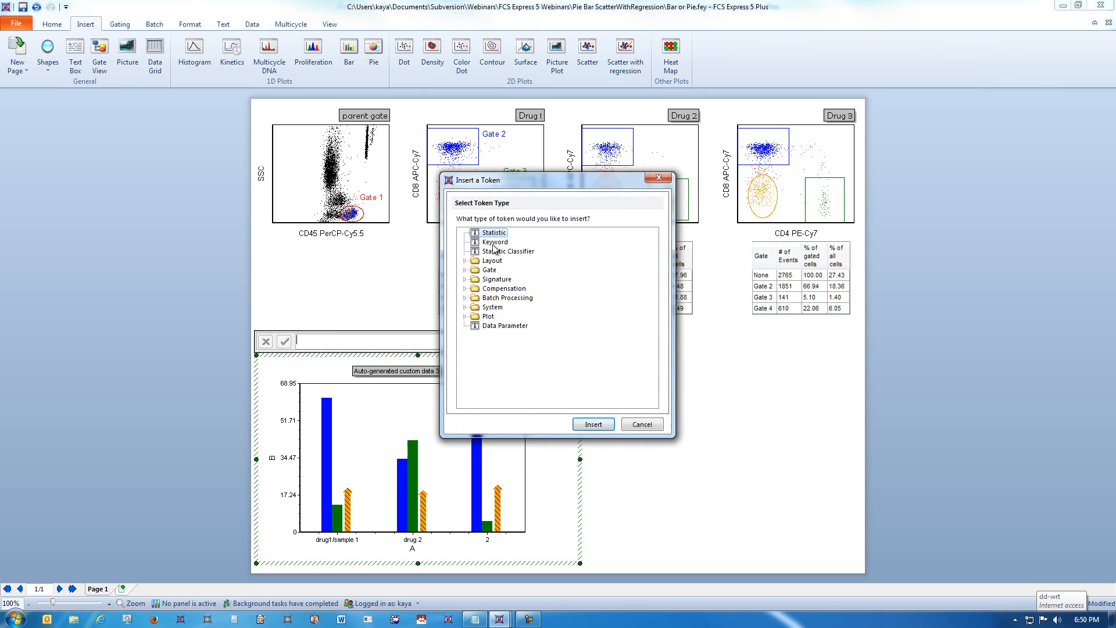
{"action": "left_click", "coordinate": [495, 244]}
{"action": "double_click", "coordinate": [494, 243]}
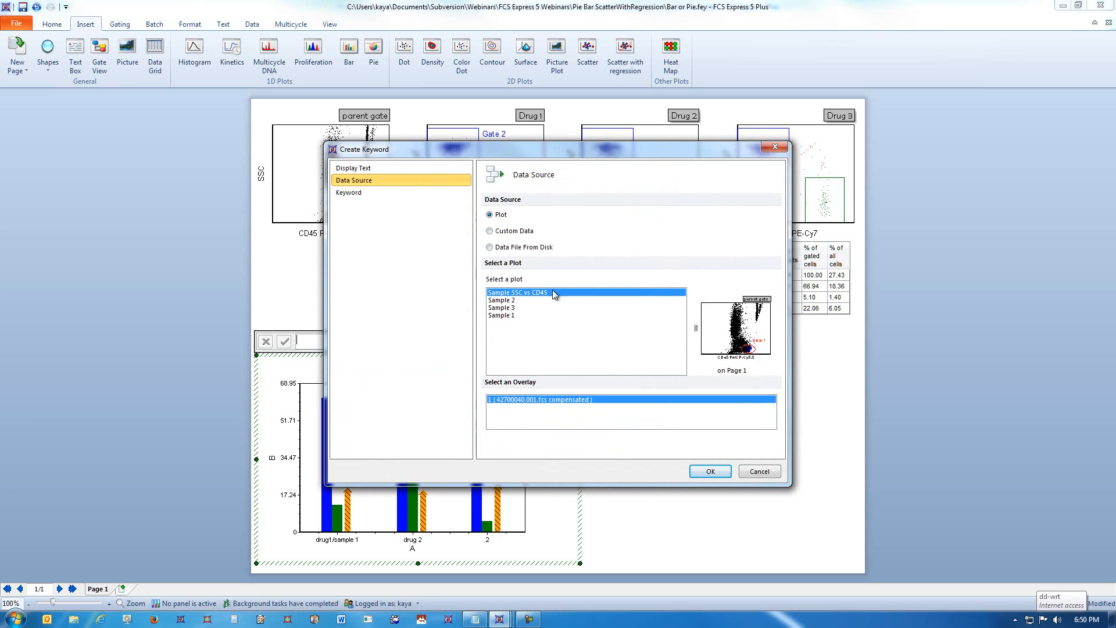
{"action": "left_click", "coordinate": [510, 307]}
{"action": "left_click", "coordinate": [415, 192]}
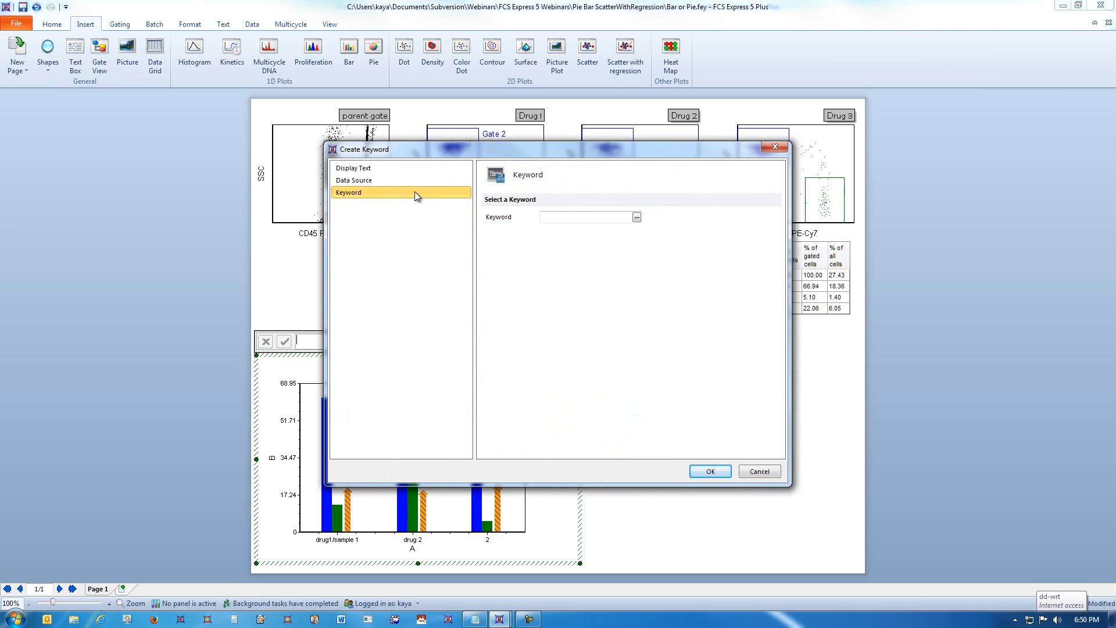
{"action": "left_click", "coordinate": [637, 217]}
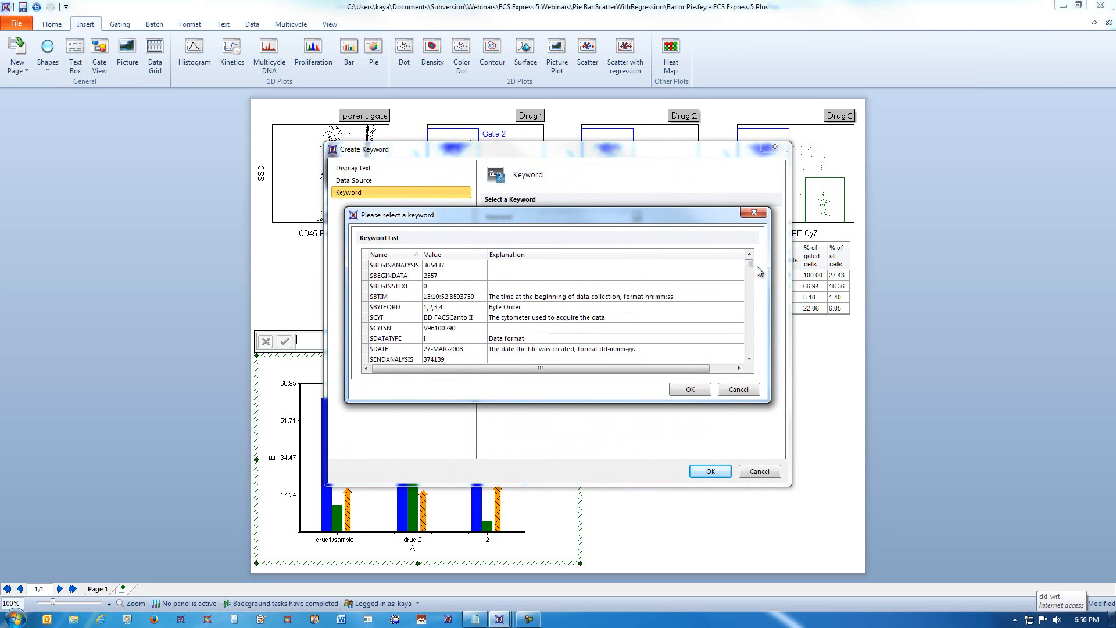
{"action": "left_click_drag", "start_coordinate": [750, 264], "coordinate": [750, 350]}
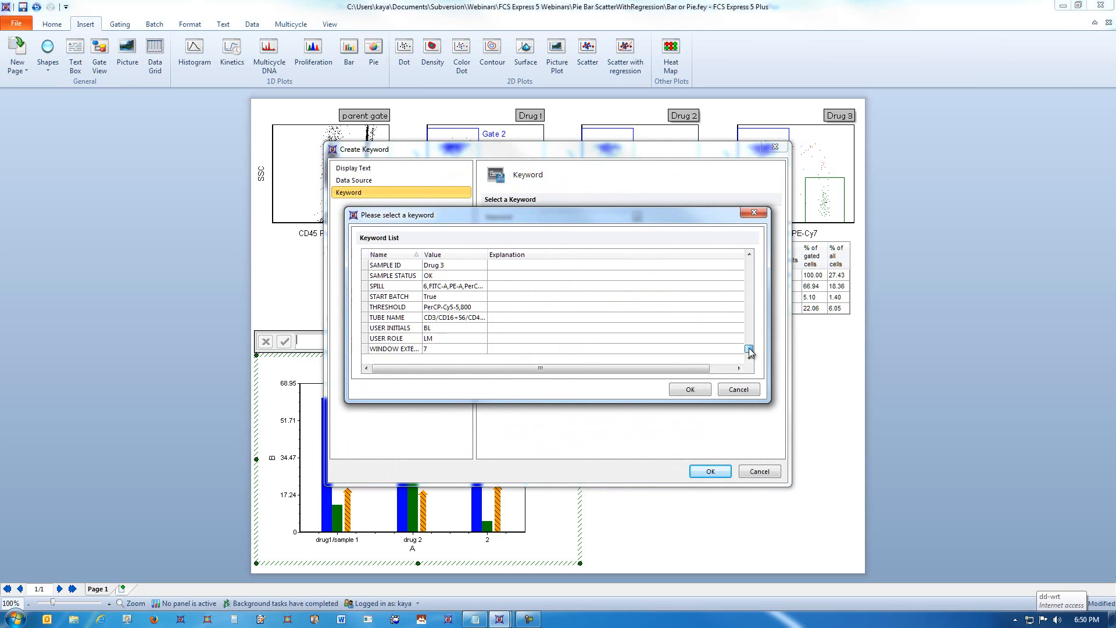
{"action": "left_click", "coordinate": [400, 266]}
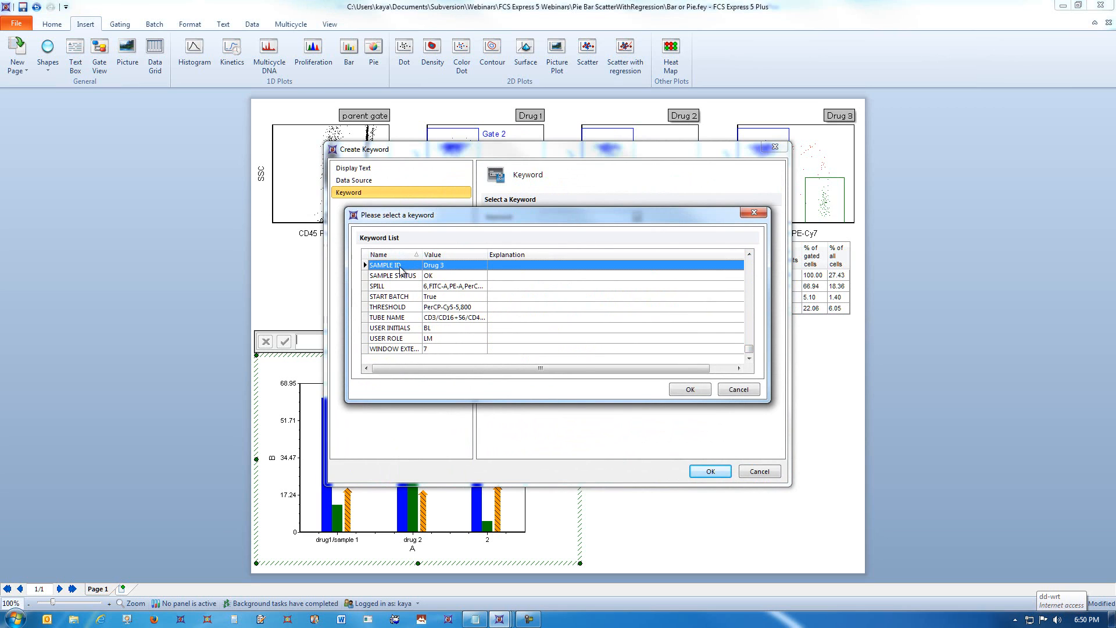
{"action": "left_click", "coordinate": [692, 390]}
{"action": "left_click", "coordinate": [710, 470]}
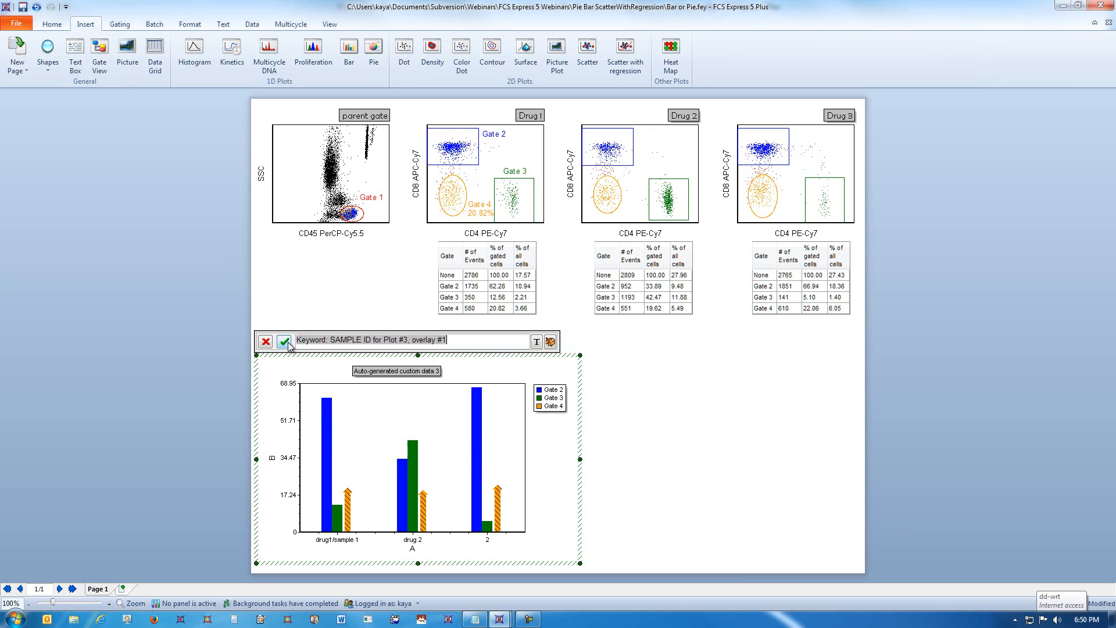
{"action": "left_click", "coordinate": [283, 342]}
{"action": "left_click", "coordinate": [737, 412]}
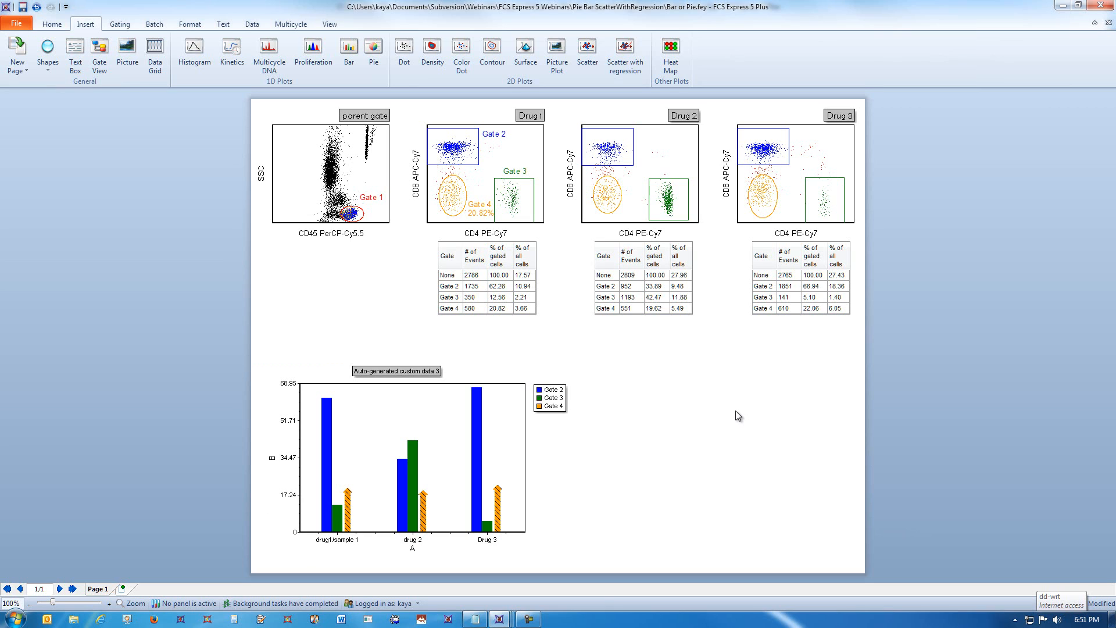
Step: Insert a pie plot in the empty area outside the page, beside the bar plot
{"action": "left_click", "coordinate": [252, 24]}
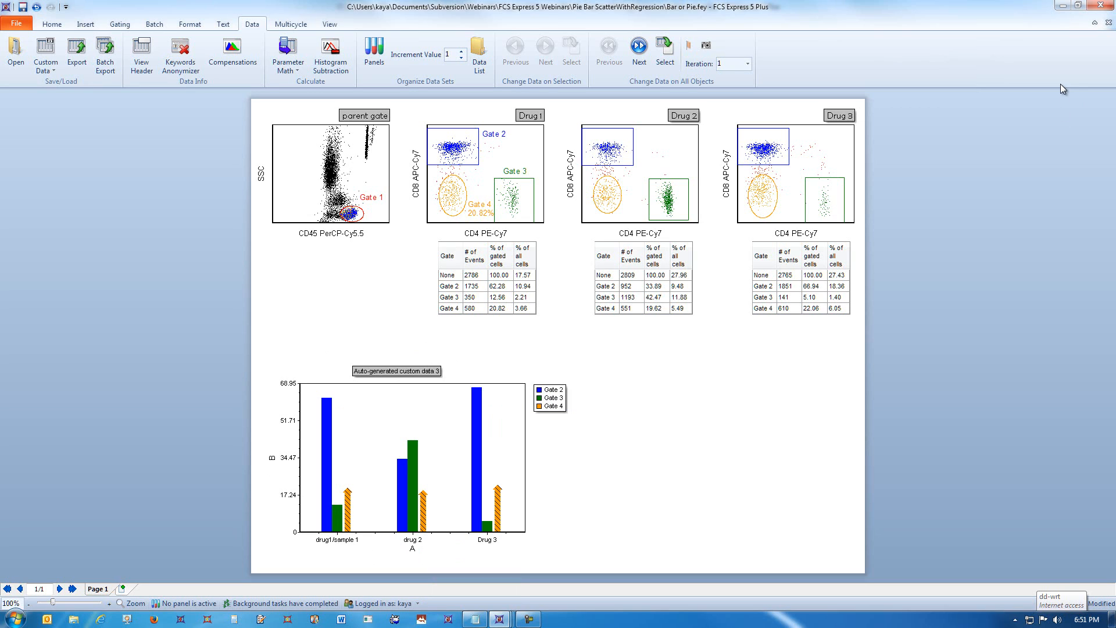
{"action": "left_click", "coordinate": [86, 24]}
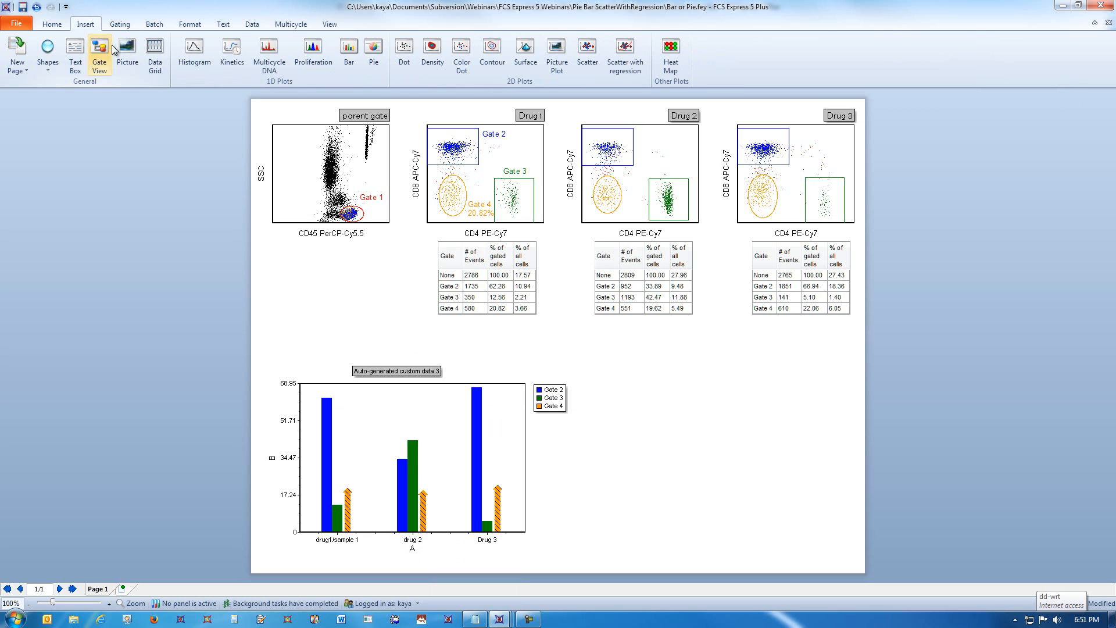
{"action": "left_click", "coordinate": [379, 69]}
{"action": "left_click", "coordinate": [20, 335]}
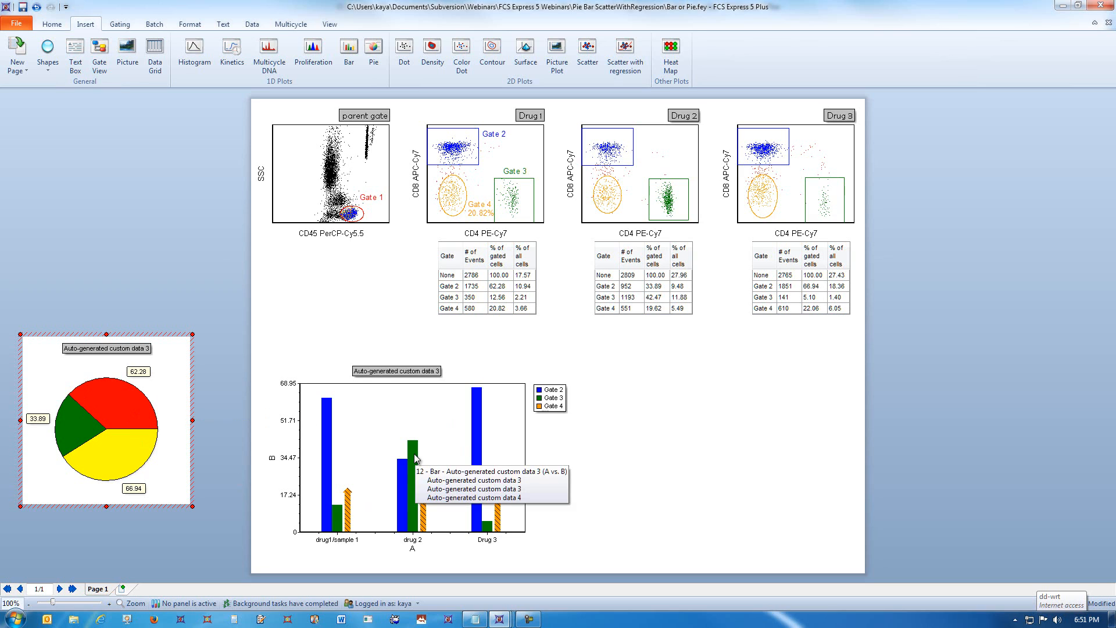
Step: Insert a new empty pie plot on the page beside the bar plot and delete the pie plot outside the page
{"action": "left_click", "coordinate": [375, 50]}
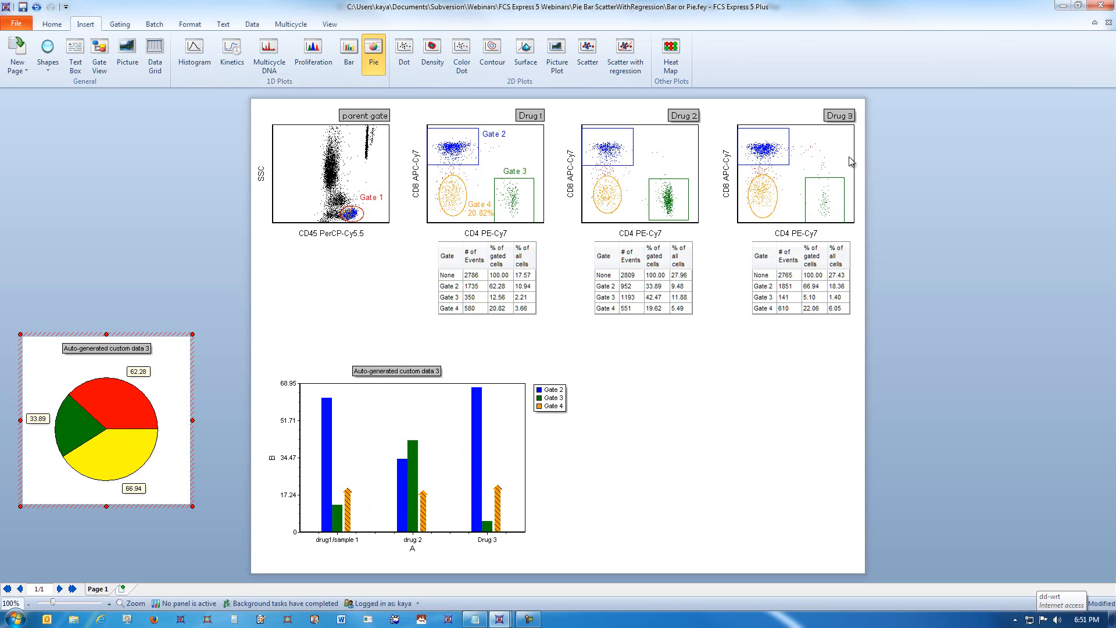
{"action": "left_click", "coordinate": [655, 359]}
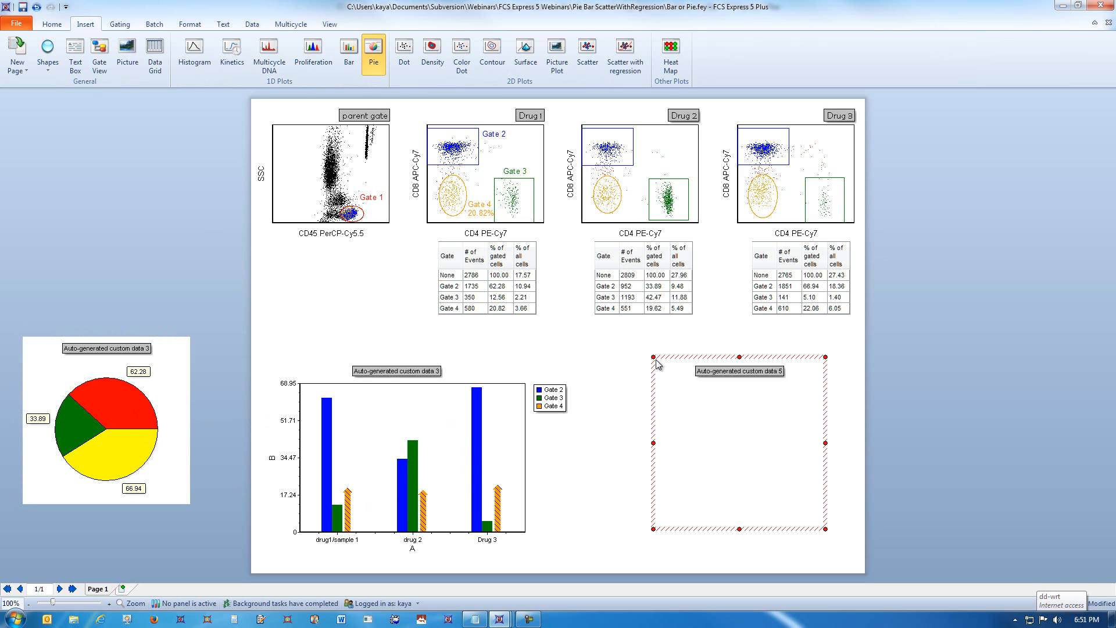
{"action": "left_click", "coordinate": [364, 398]}
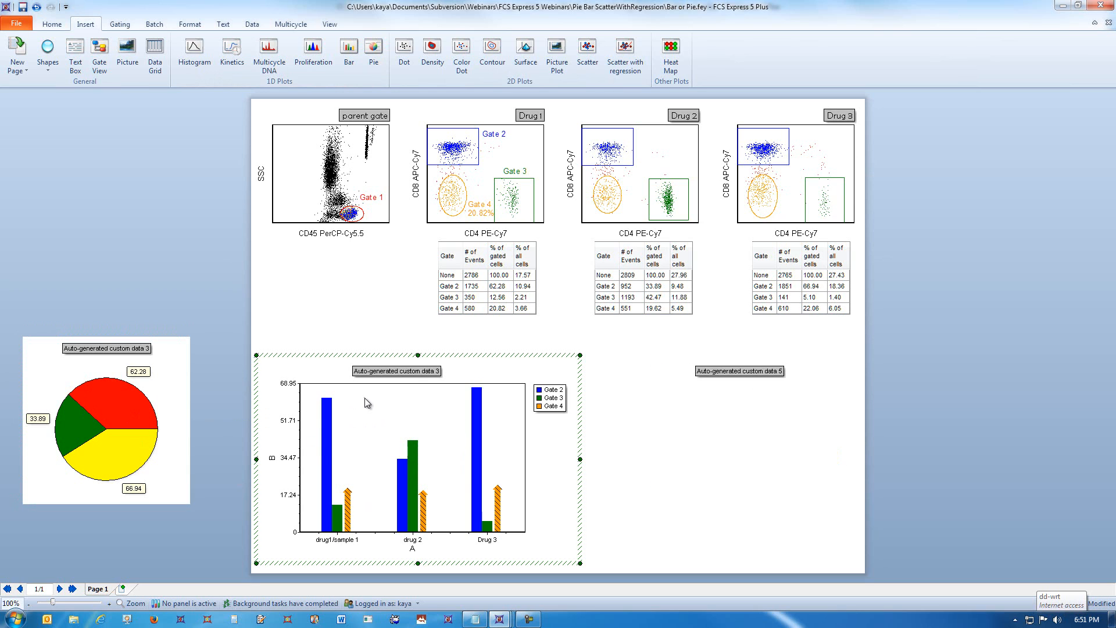
{"action": "left_click", "coordinate": [174, 351]}
{"action": "key", "text": "Delete"}
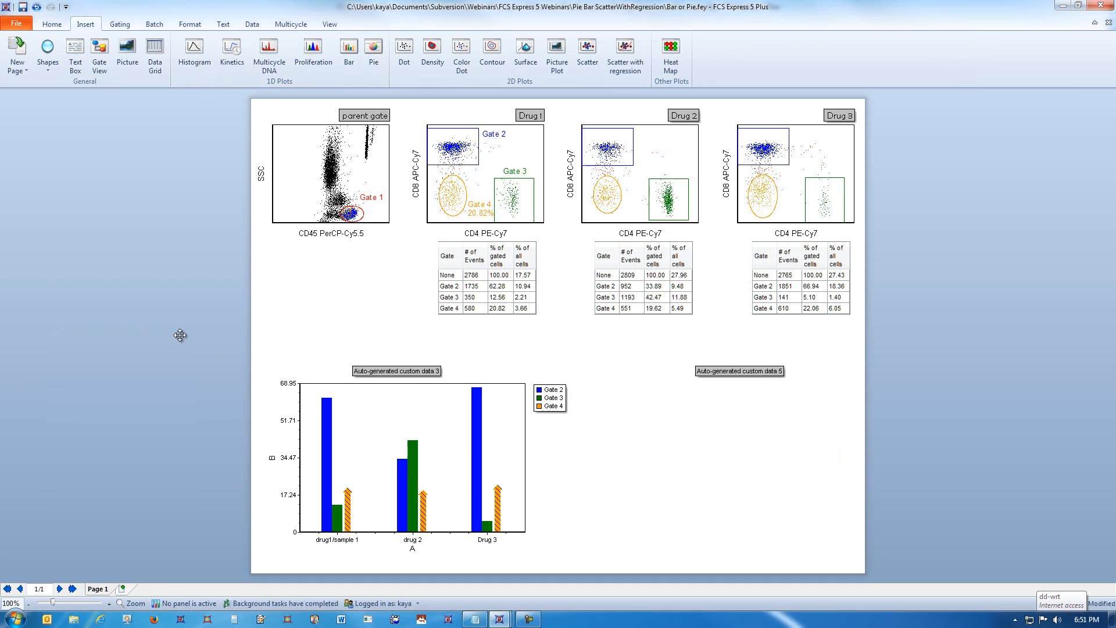
Step: Enlarge the empty pie plot toward the lower-right corner of the page
{"action": "left_click", "coordinate": [783, 456]}
{"action": "left_click_drag", "start_coordinate": [826, 529], "coordinate": [858, 554]}
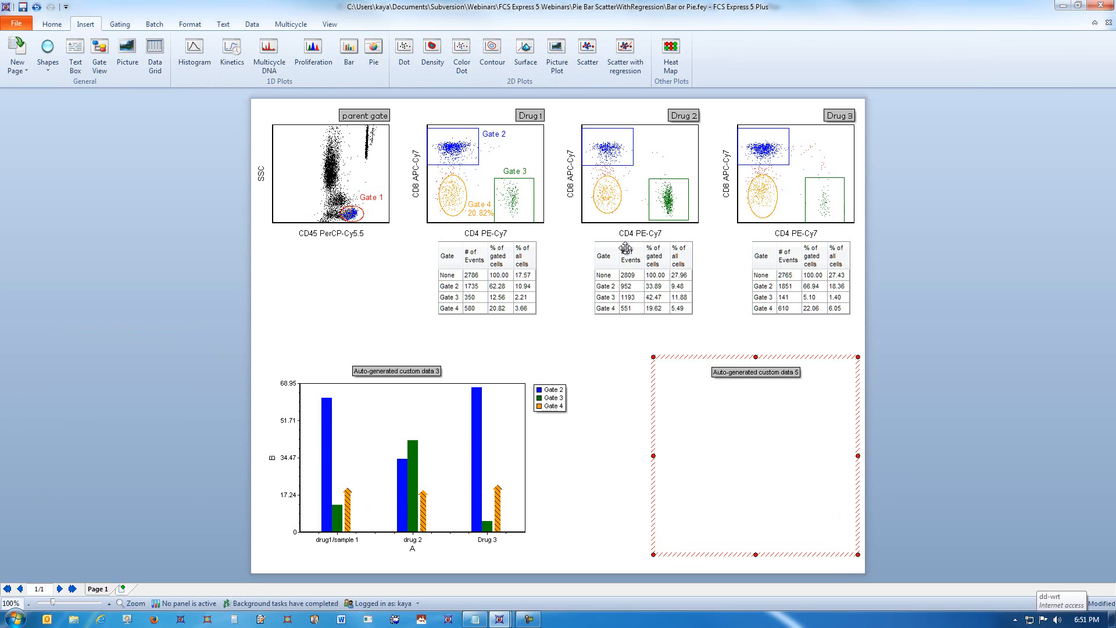
Step: Add Gate 2's % of gated cells from the Drug 1 plot to the empty pie plot as a statistic
{"action": "left_click", "coordinate": [469, 162]}
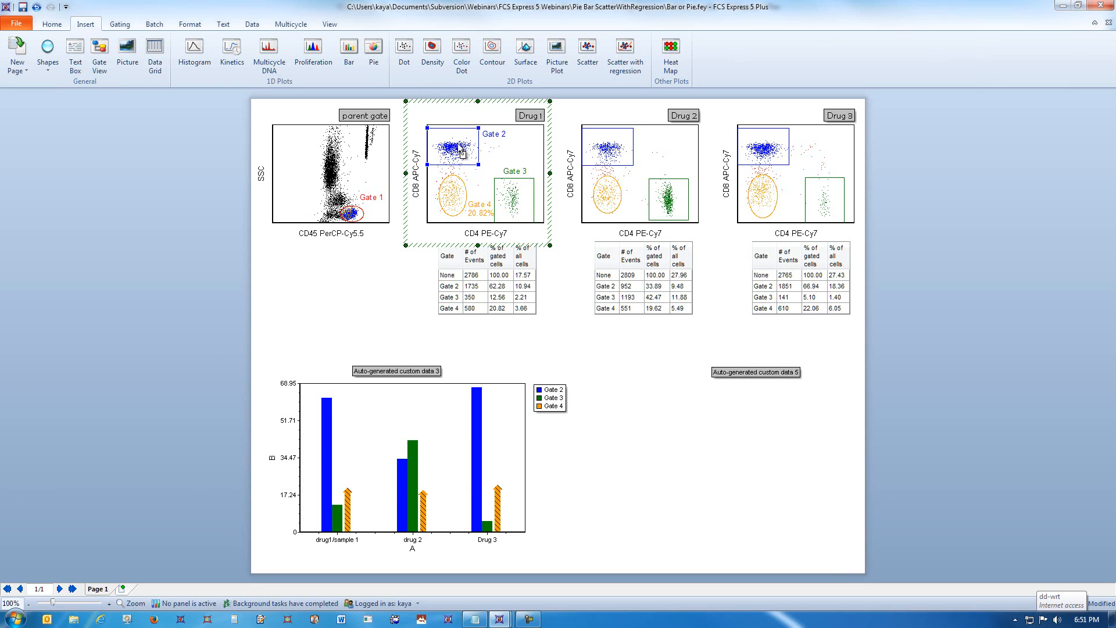
{"action": "left_click_drag", "start_coordinate": [460, 148], "coordinate": [463, 152]}
{"action": "key", "text": "ctrl+z"}
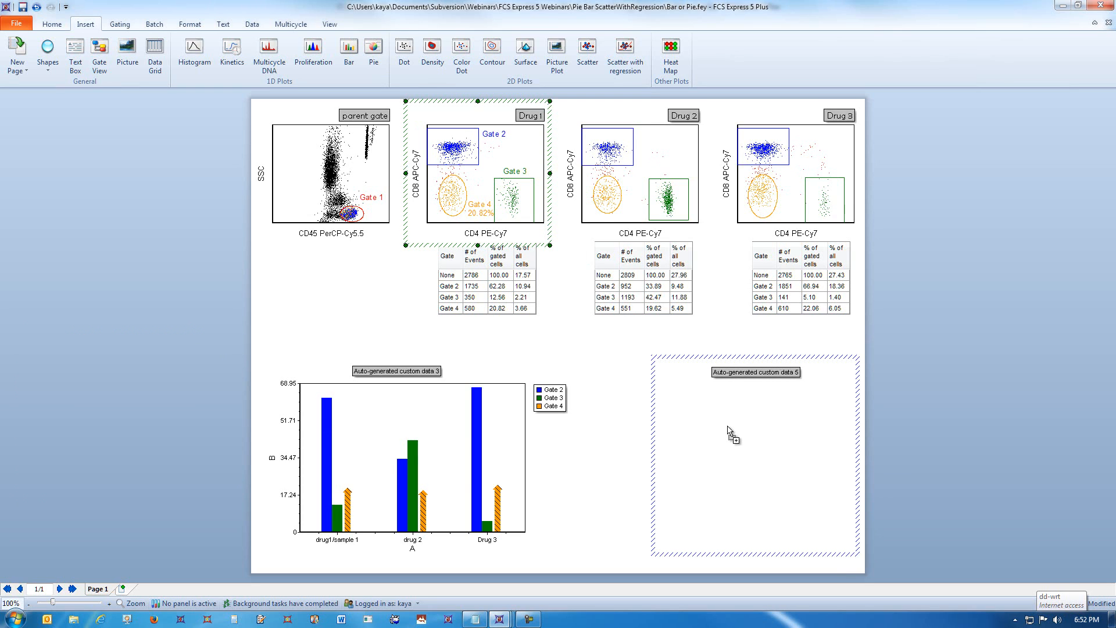
{"action": "left_click_drag", "start_coordinate": [729, 434], "coordinate": [728, 431]}
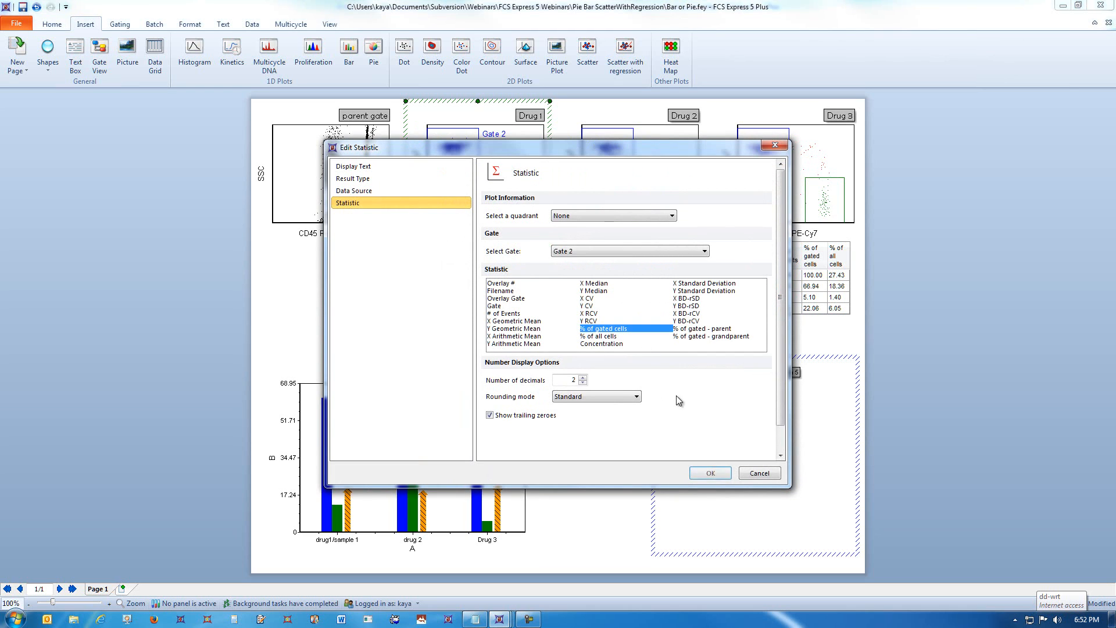
{"action": "left_click", "coordinate": [710, 472]}
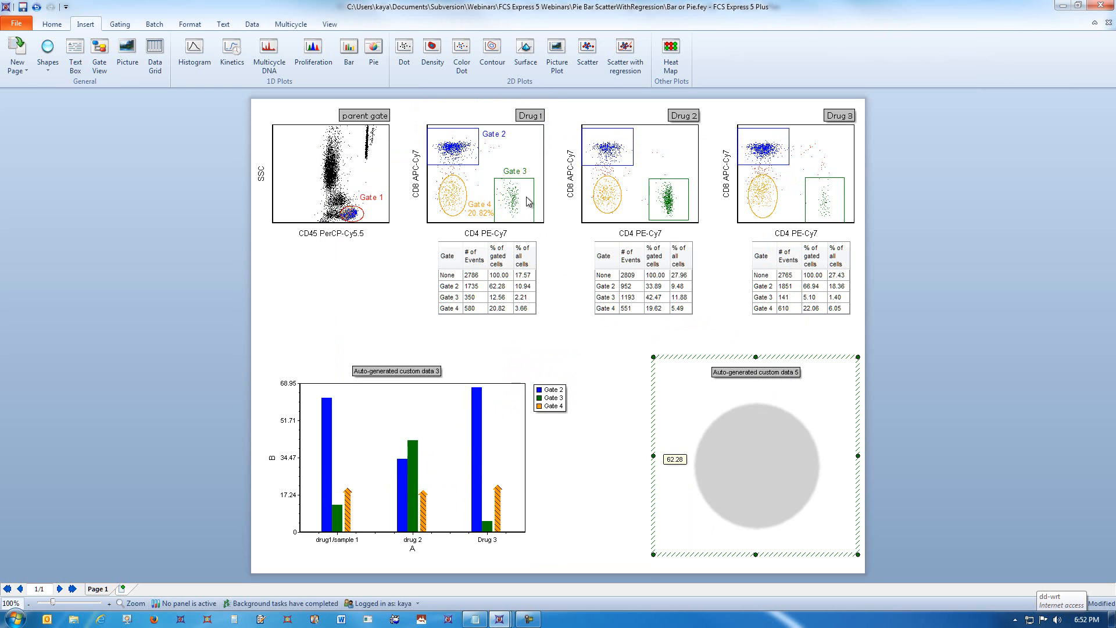
Step: Add Drug 1's Gate 3 % of gated cells to the pie plot, plus the Gate 4 percentage from the statistics table below it
{"action": "left_click_drag", "start_coordinate": [529, 201], "coordinate": [532, 202]}
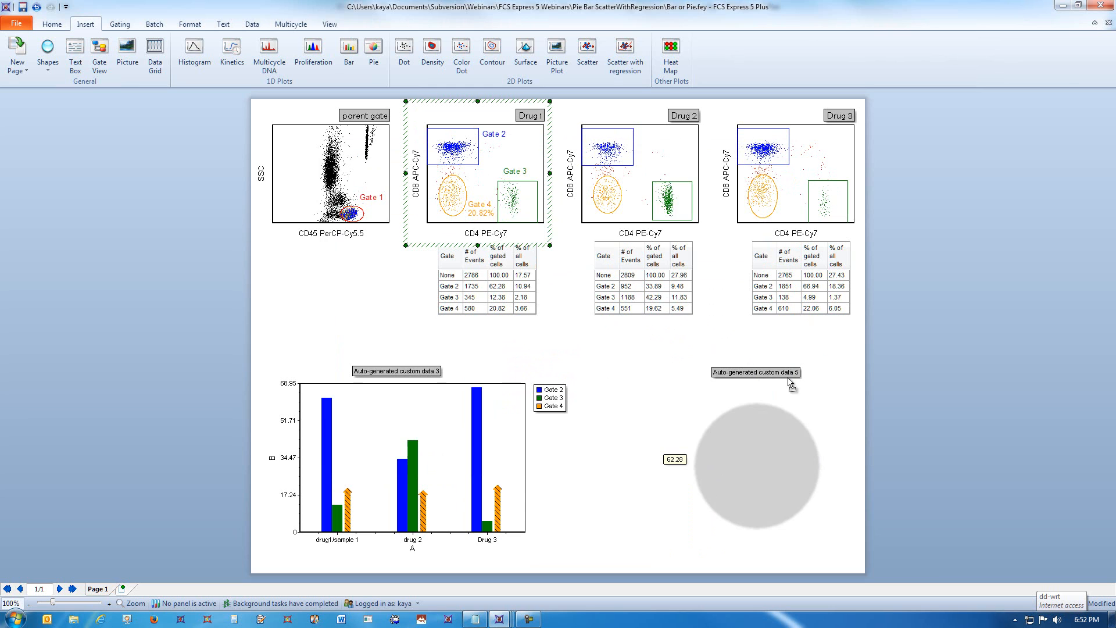
{"action": "left_click_drag", "start_coordinate": [791, 384], "coordinate": [803, 399]}
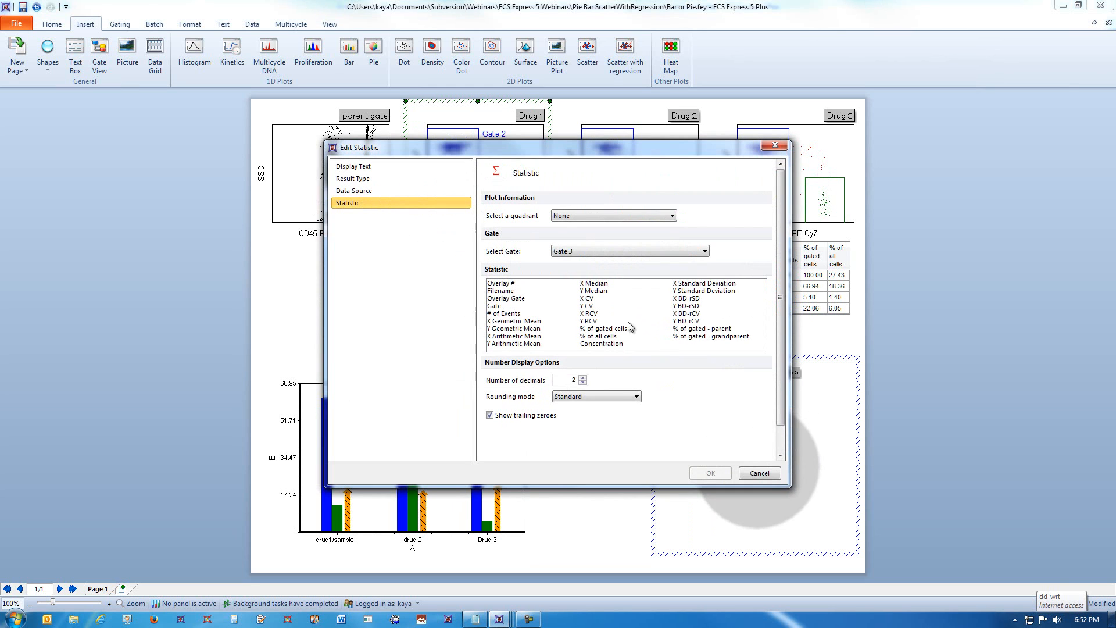
{"action": "left_click", "coordinate": [625, 329]}
{"action": "left_click", "coordinate": [710, 472]}
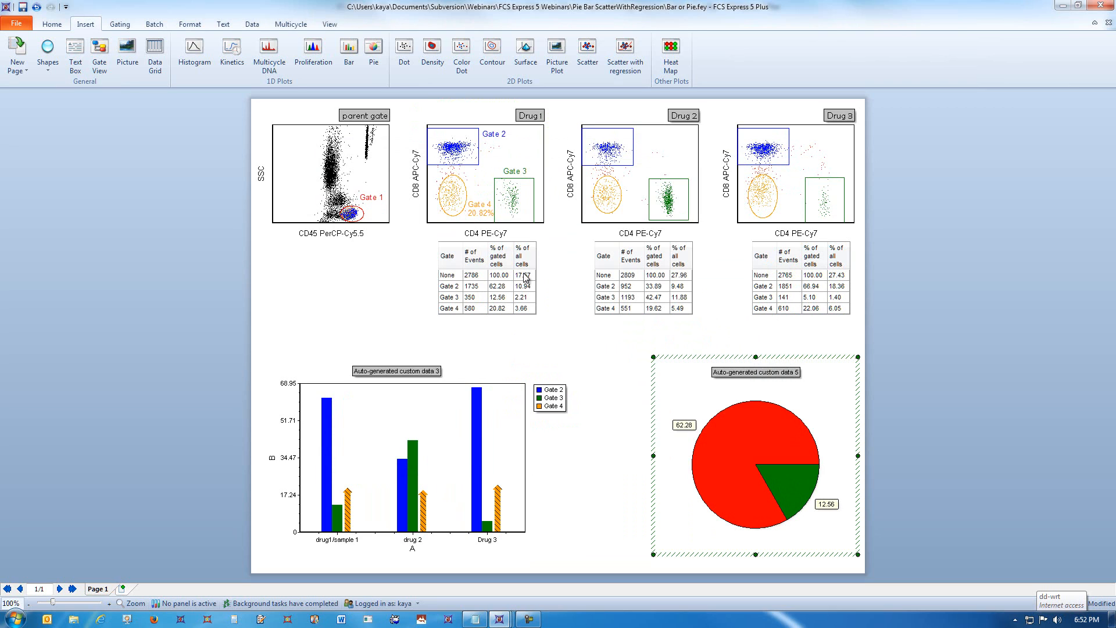
{"action": "left_click", "coordinate": [493, 310]}
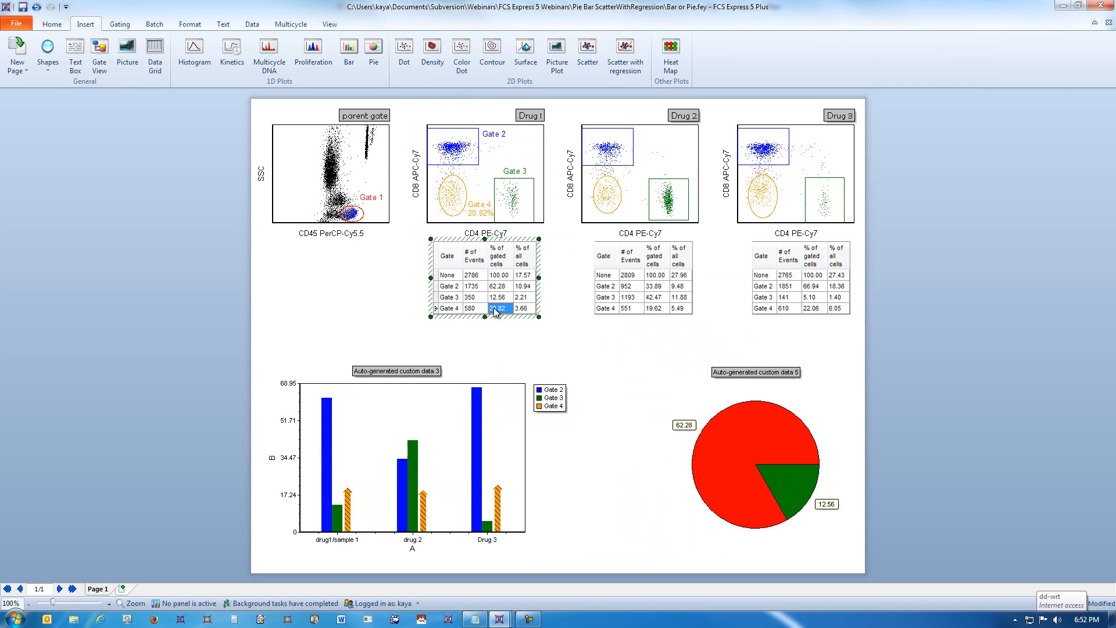
{"action": "left_click_drag", "start_coordinate": [496, 312], "coordinate": [808, 400]}
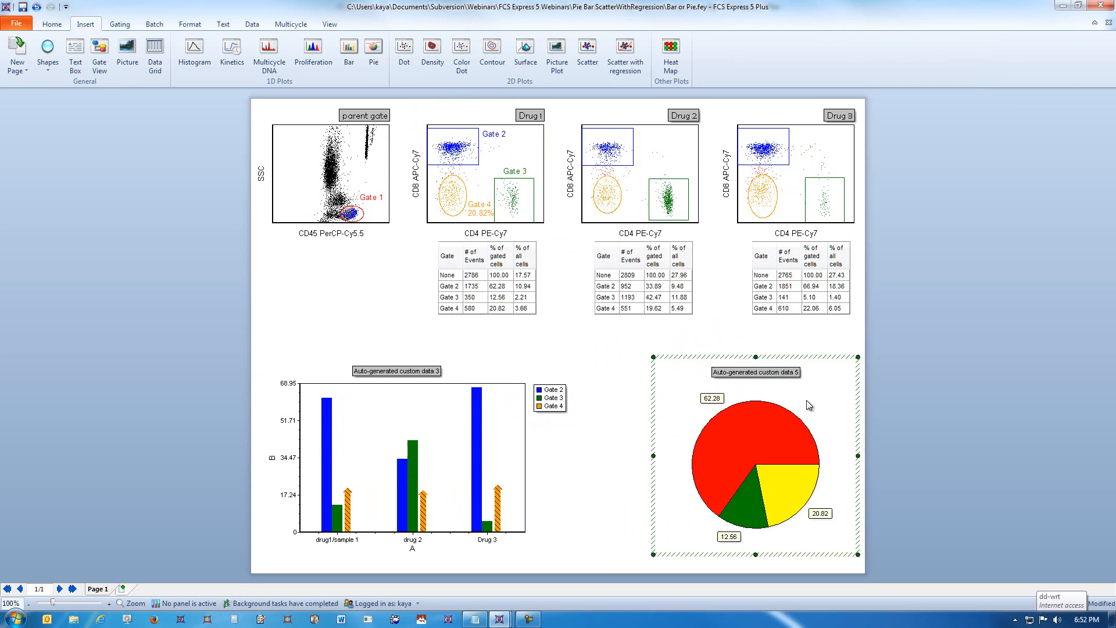
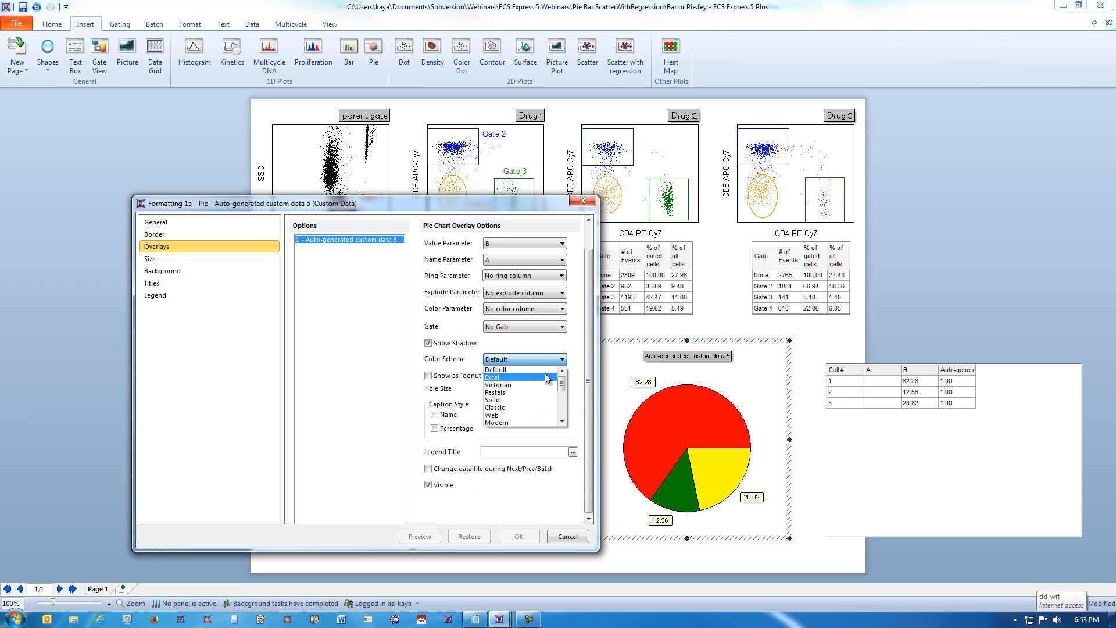
Step: Preview the Excel color scheme on the pie plot, and switch the scheme to Classic
{"action": "left_click", "coordinate": [547, 378]}
{"action": "left_click", "coordinate": [417, 537]}
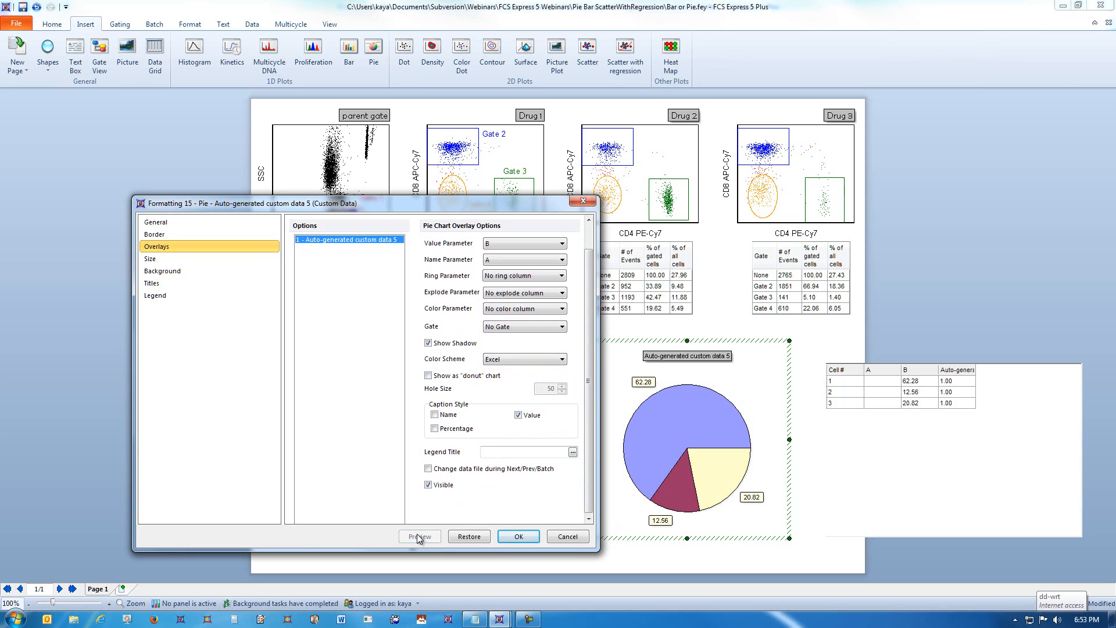
{"action": "left_click", "coordinate": [561, 359]}
{"action": "left_click", "coordinate": [529, 401]}
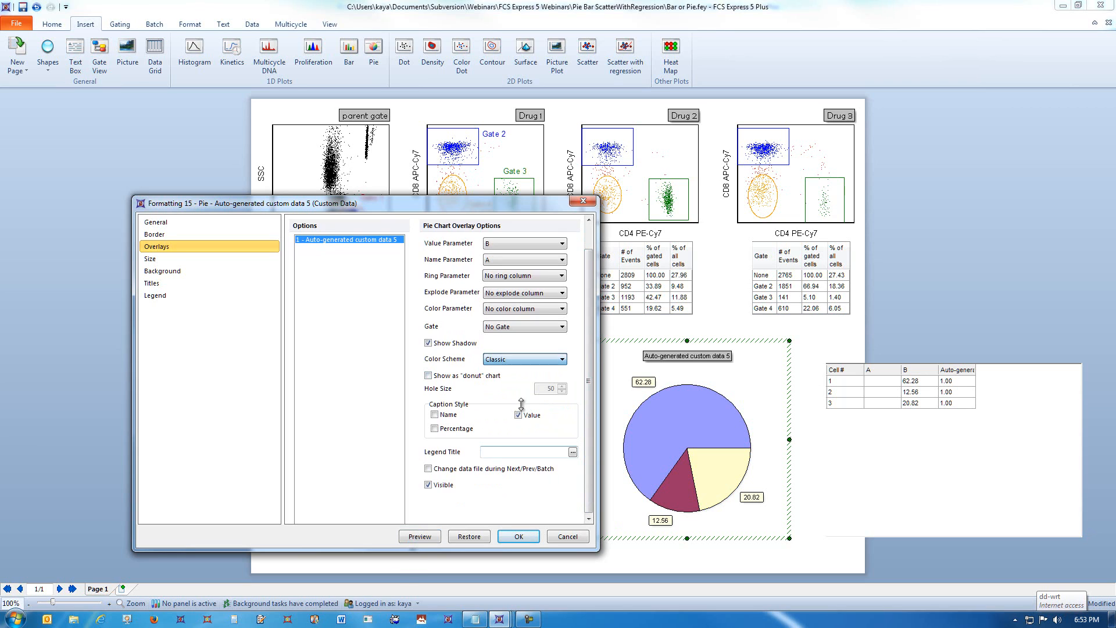
{"action": "left_click", "coordinate": [427, 538]}
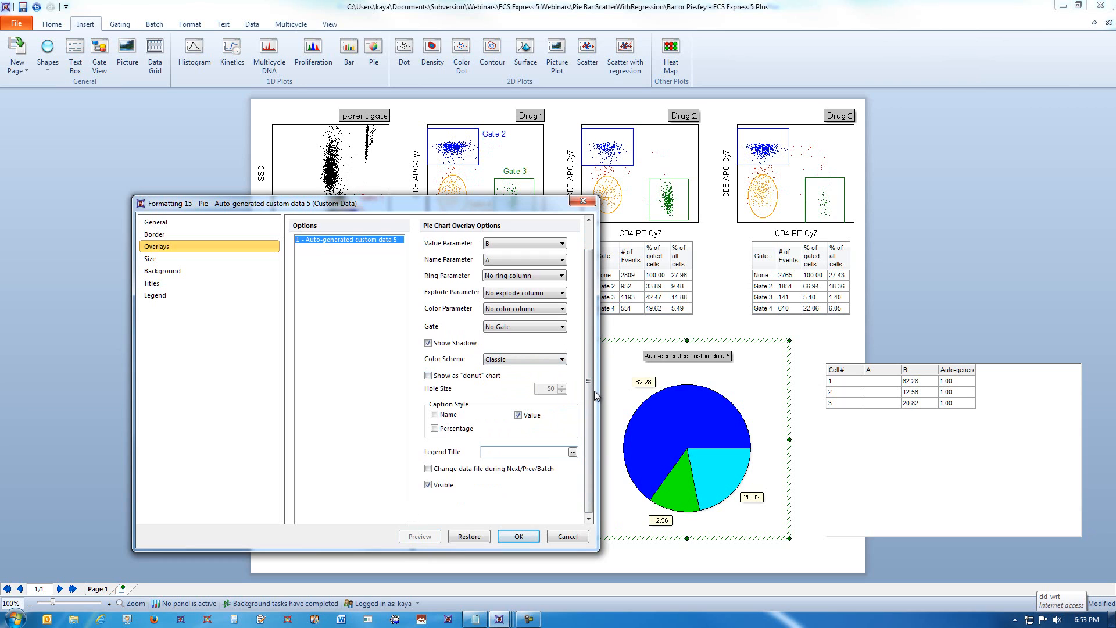
Step: Show the pie plot as a donut chart and preview it
{"action": "left_click_drag", "start_coordinate": [591, 391], "coordinate": [591, 374]}
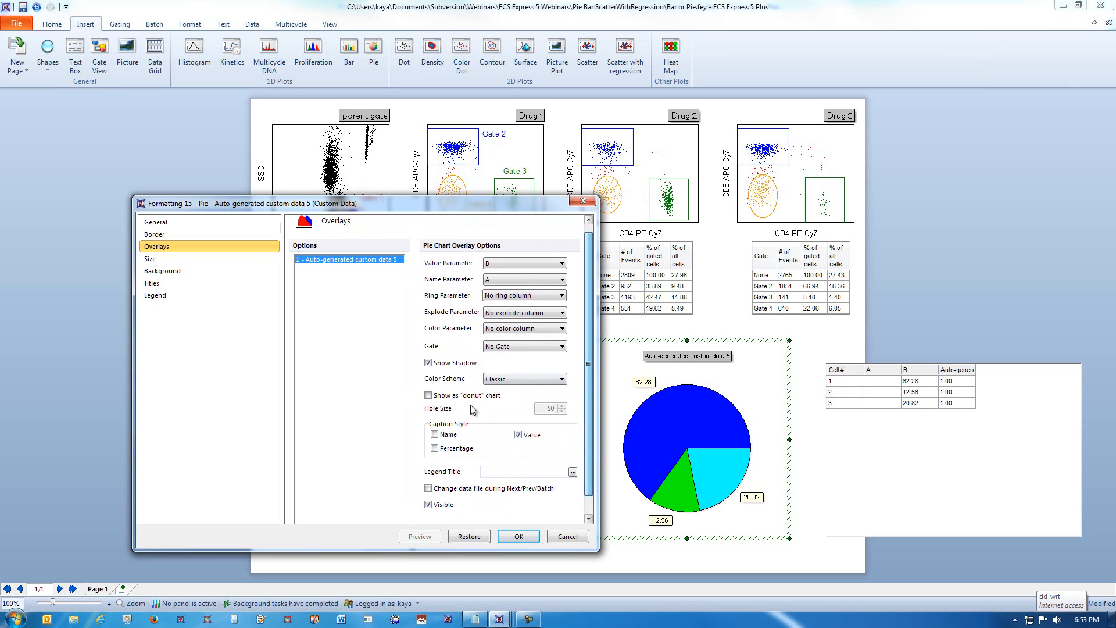
{"action": "left_click", "coordinate": [430, 396]}
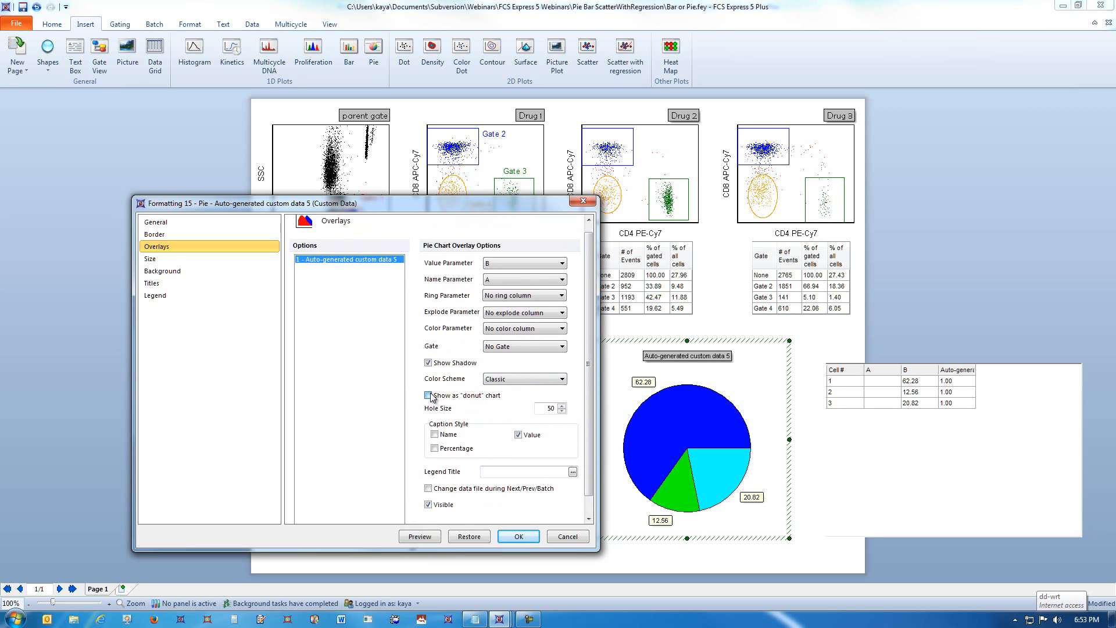
{"action": "left_click", "coordinate": [426, 537]}
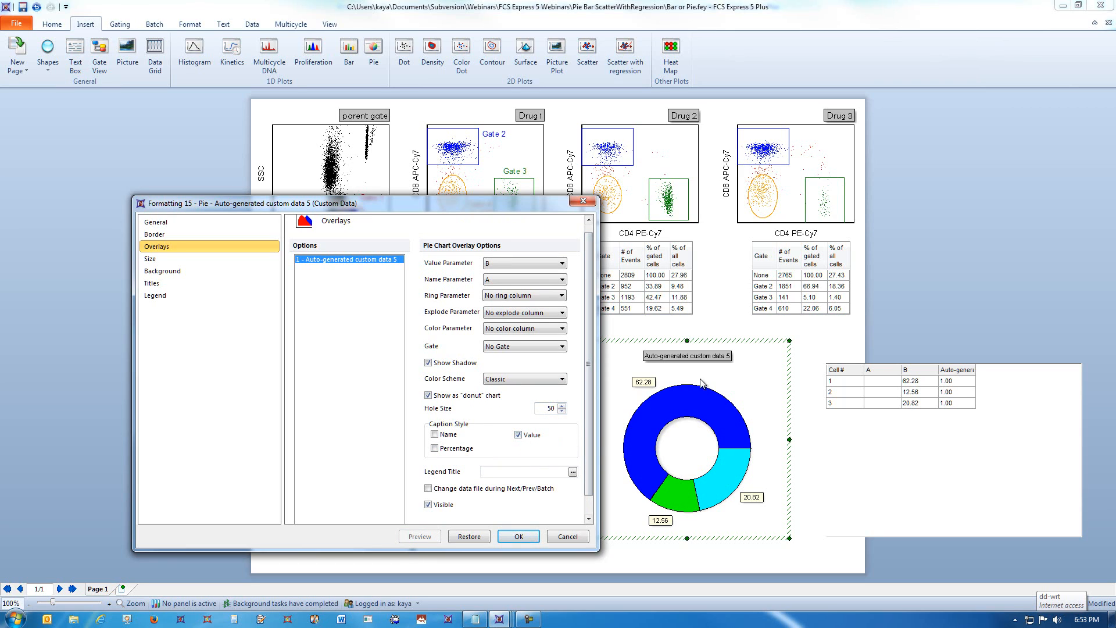
Step: Caption the donut slices with percentages instead of values and preview the result
{"action": "left_click", "coordinate": [518, 435]}
{"action": "left_click", "coordinate": [435, 449]}
{"action": "left_click", "coordinate": [424, 538]}
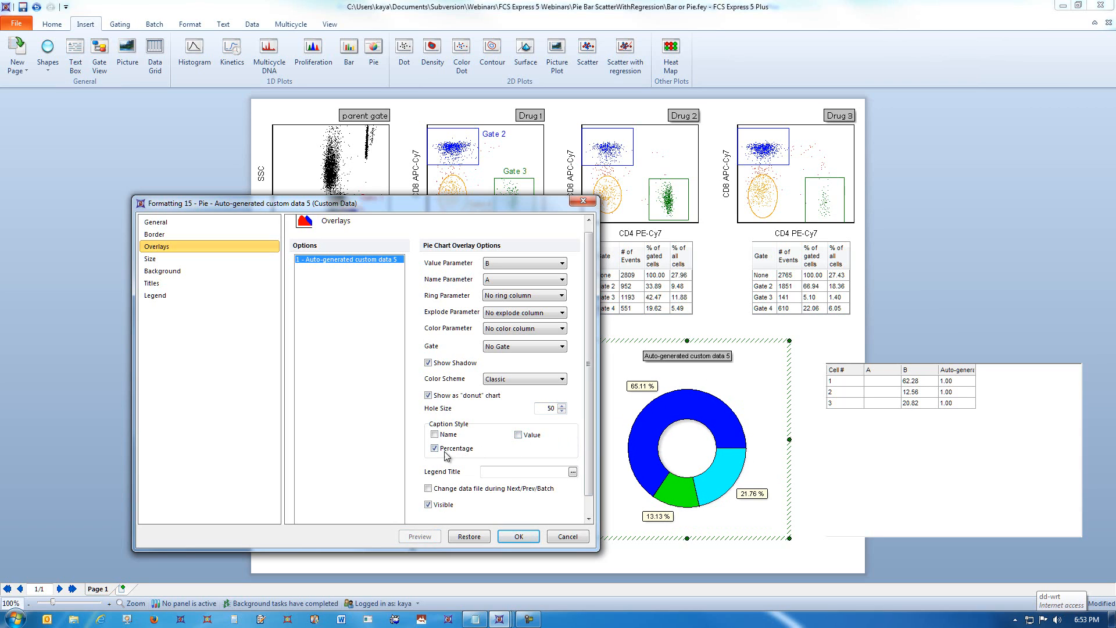
Step: Preview name captions together with percentages, and apply the formatting with only the Name caption style enabled
{"action": "left_click", "coordinate": [435, 435]}
{"action": "left_click", "coordinate": [433, 538]}
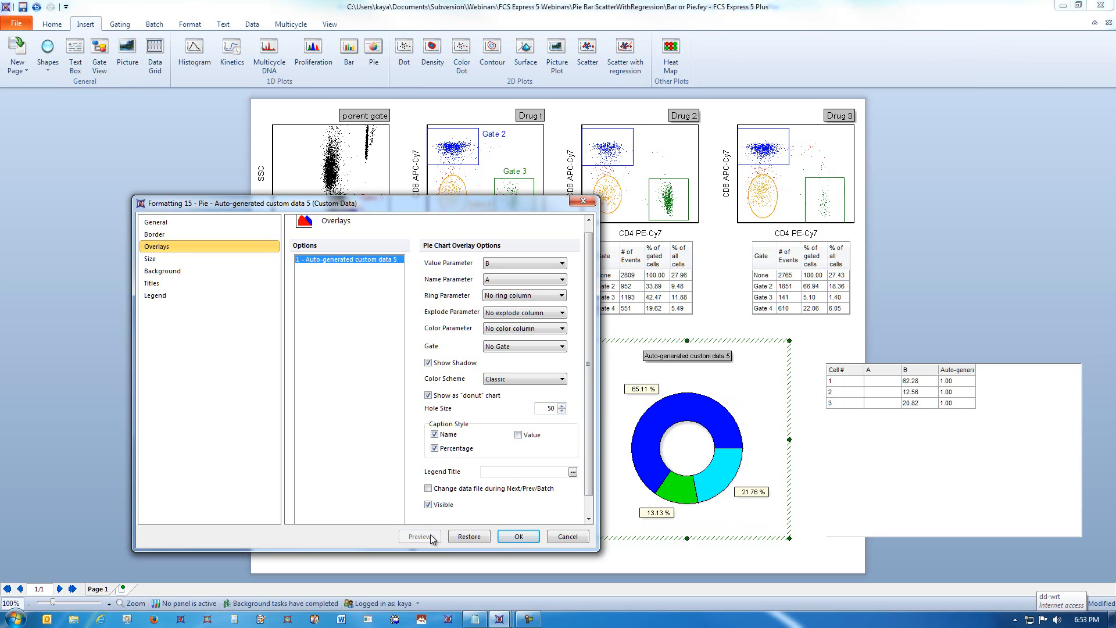
{"action": "left_click", "coordinate": [435, 436]}
{"action": "left_click", "coordinate": [435, 448]}
{"action": "left_click", "coordinate": [435, 435]}
{"action": "left_click", "coordinate": [520, 537]}
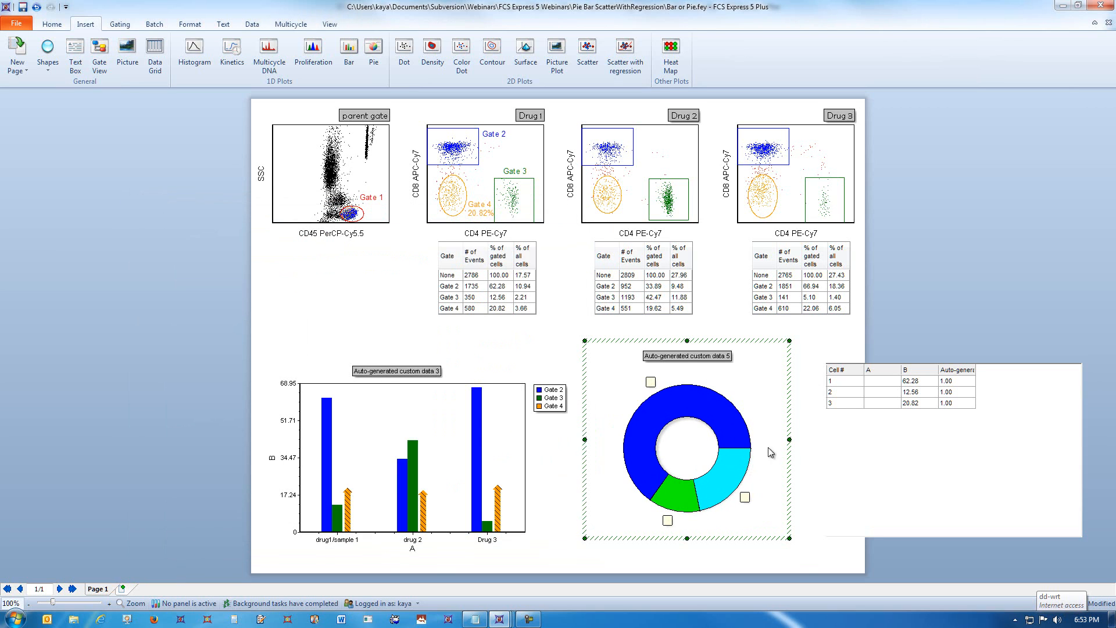
Step: Fill in the donut's blank captions: Gate 2 for the dark blue slice, Gate 3 for green, Gate 4 for light blue
{"action": "double_click", "coordinate": [652, 384]}
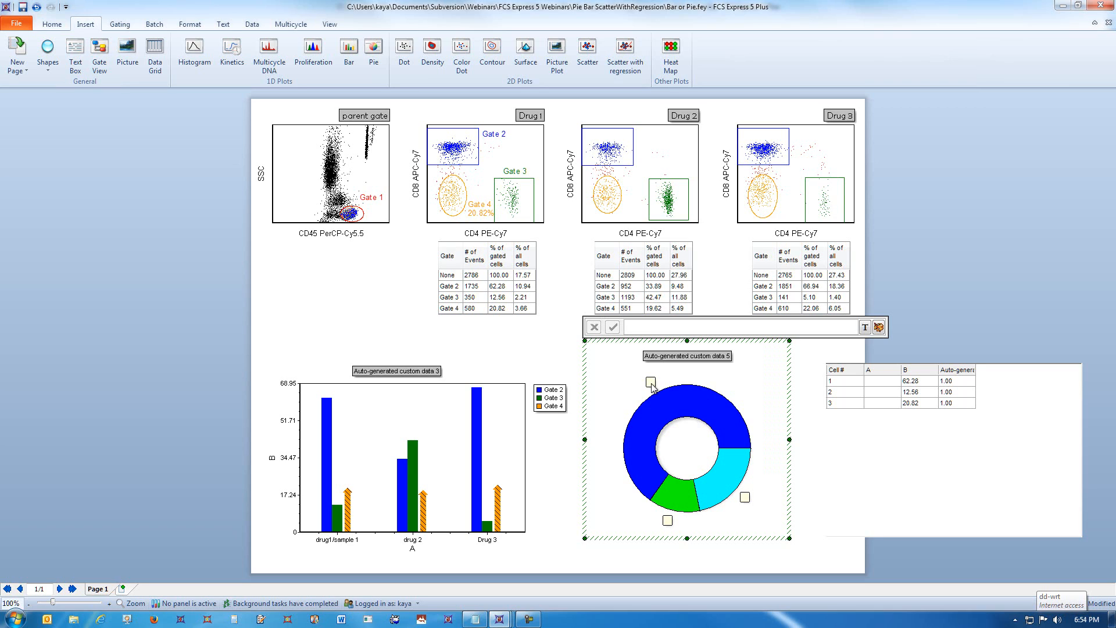
{"action": "type", "text": "Gate 2"}
{"action": "left_click", "coordinate": [614, 327]}
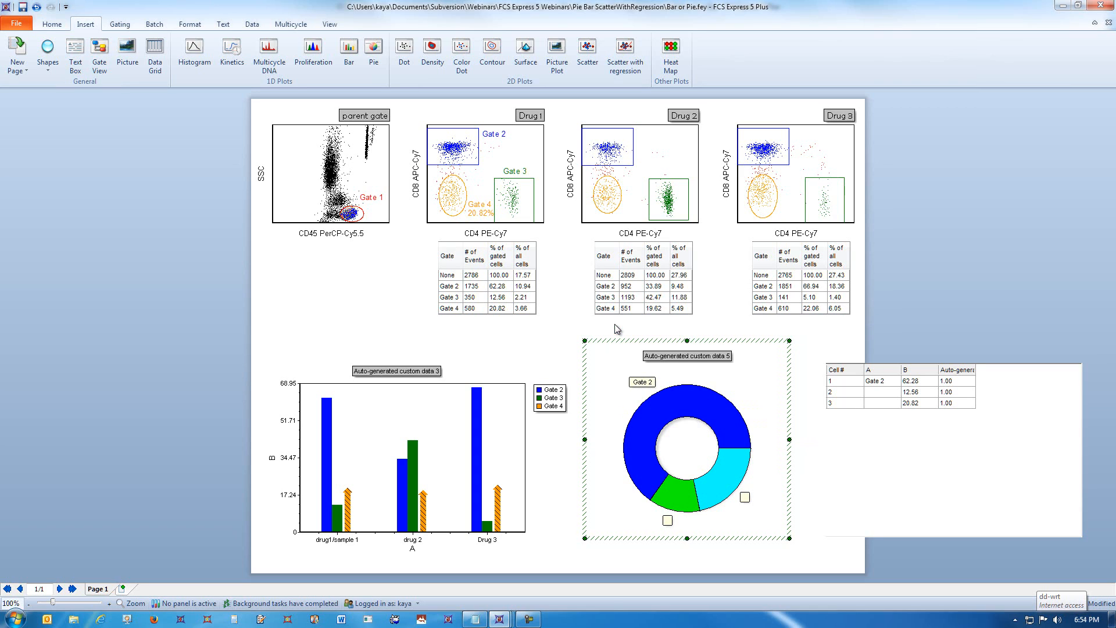
{"action": "left_click", "coordinate": [668, 520]}
{"action": "type", "text": "G"}
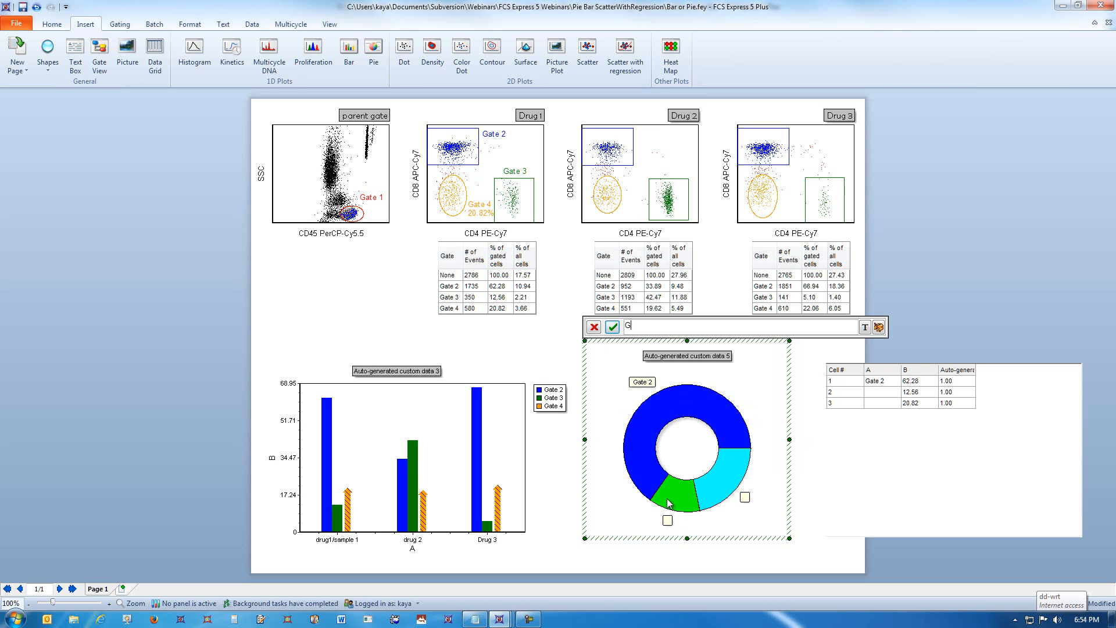
{"action": "type", "text": "ate 3"}
{"action": "left_click", "coordinate": [613, 326]}
{"action": "left_click", "coordinate": [746, 499]}
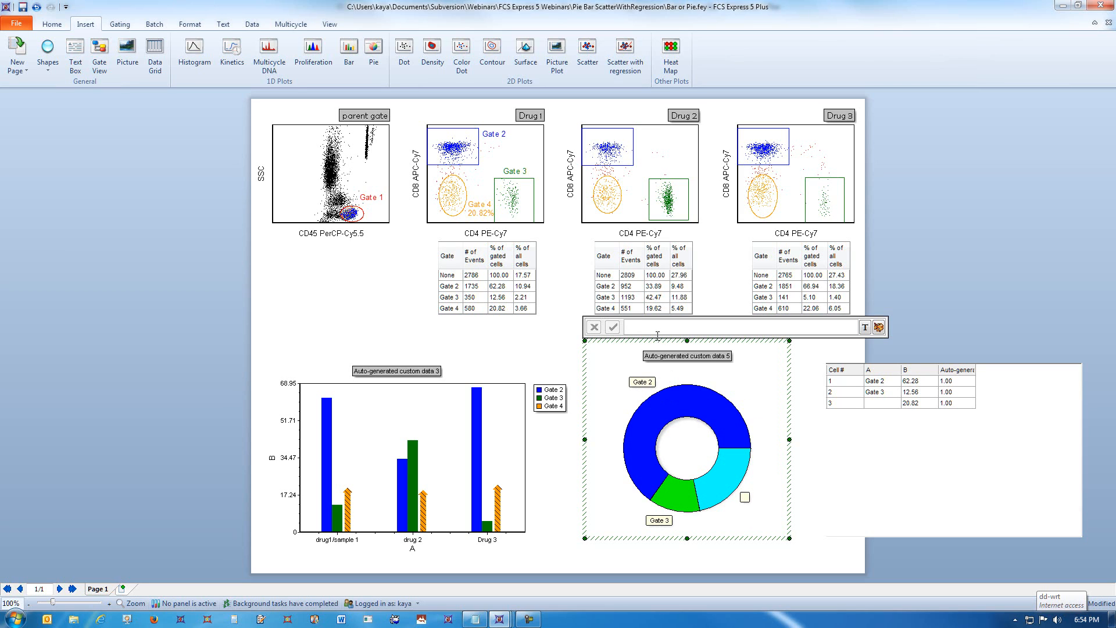
{"action": "type", "text": "Gate 4"}
{"action": "left_click", "coordinate": [613, 326]}
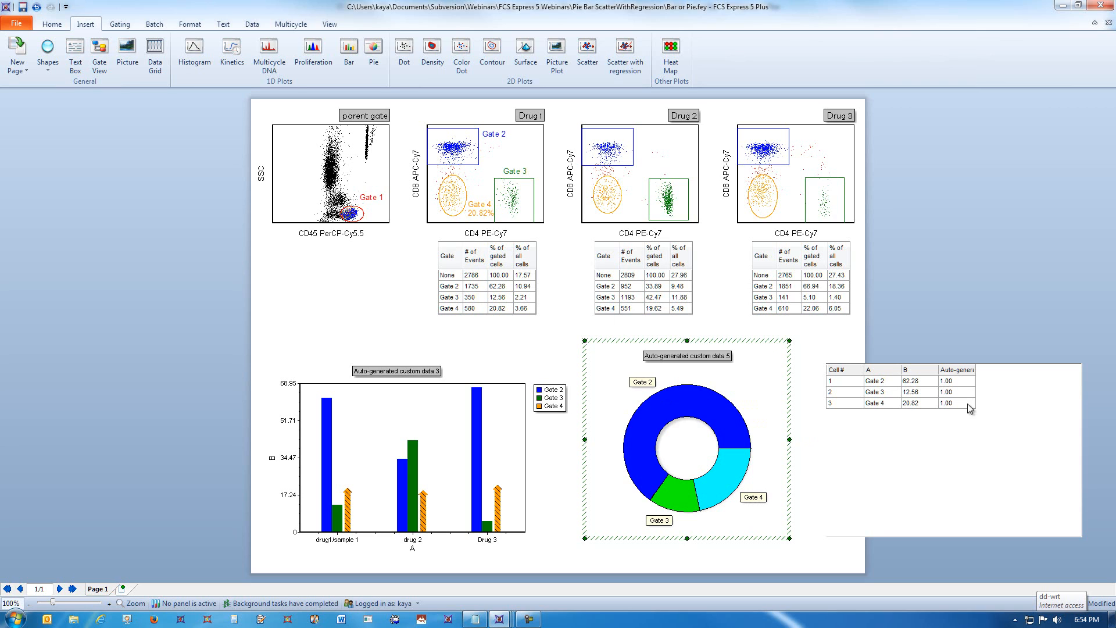
Step: Insert a column named "color" after the last column of the pie plot's data grid
{"action": "left_click", "coordinate": [958, 383]}
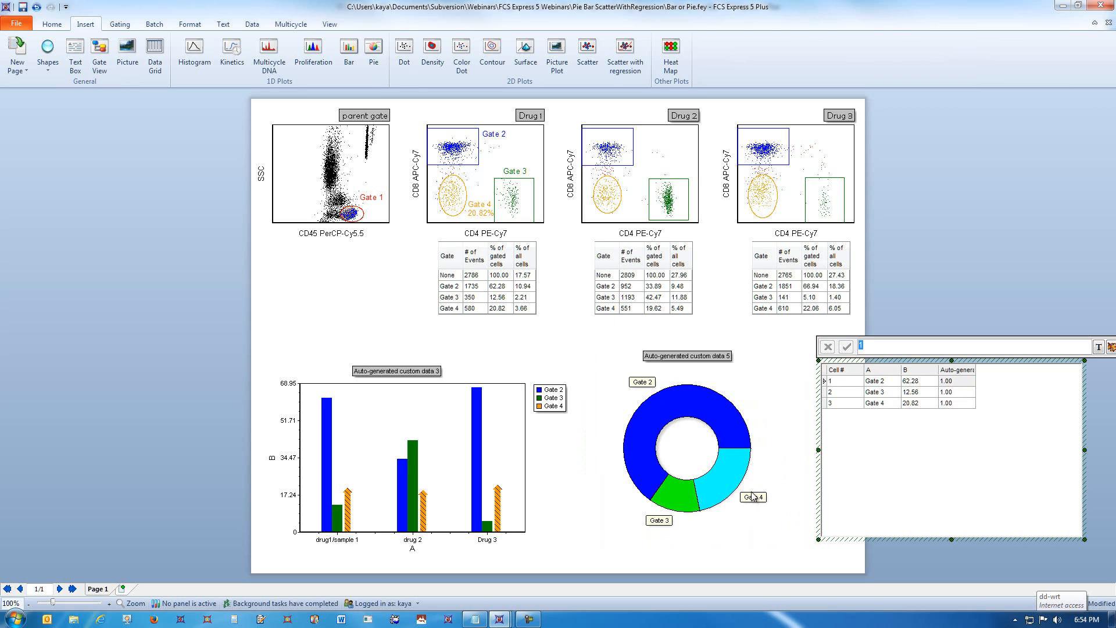
{"action": "right_click", "coordinate": [960, 384]}
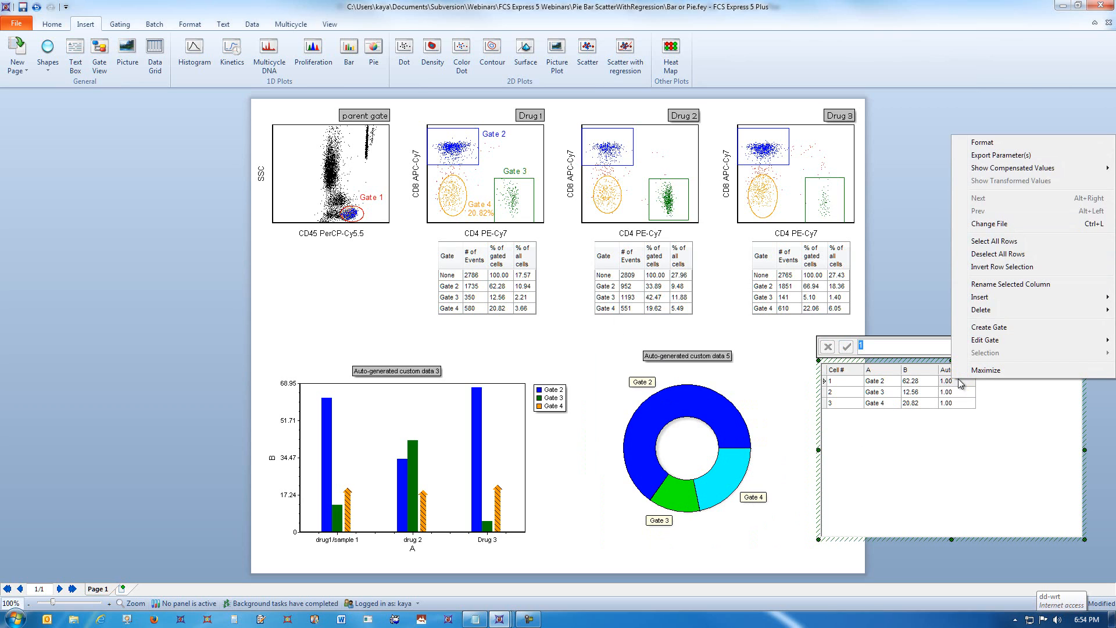
{"action": "mouse_move", "coordinate": [986, 302]}
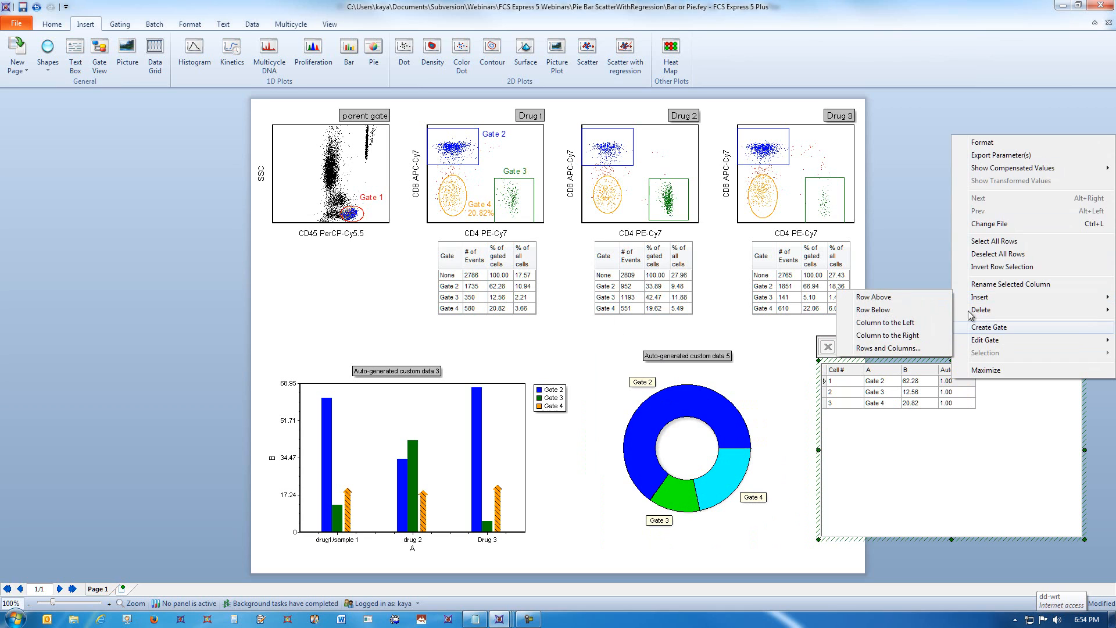
{"action": "left_click", "coordinate": [933, 334]}
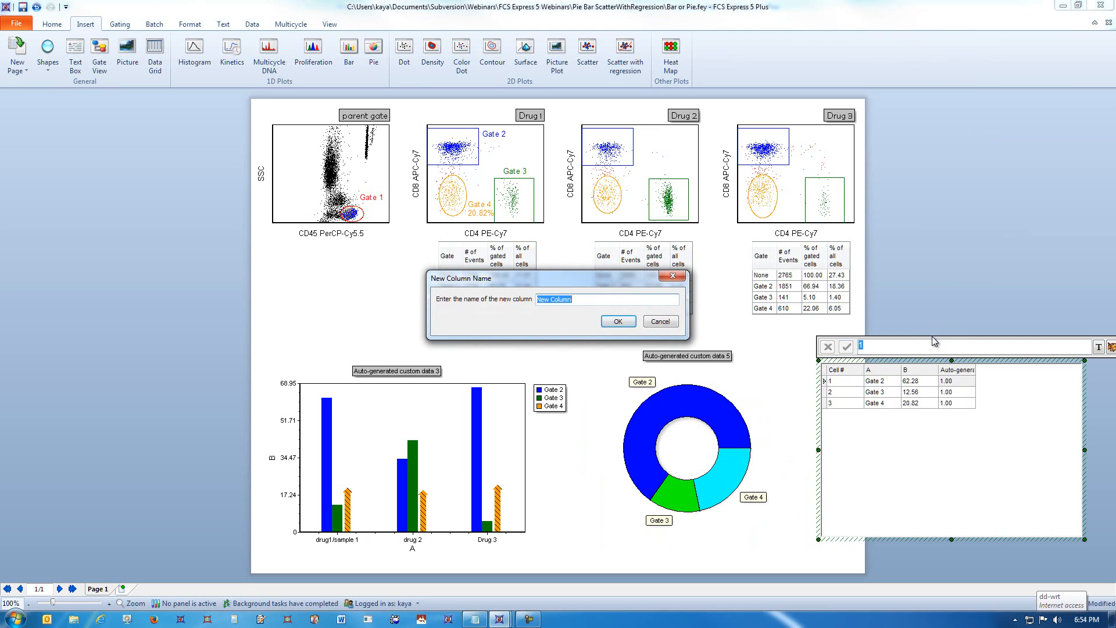
{"action": "type", "text": "color"}
{"action": "left_click", "coordinate": [618, 321]}
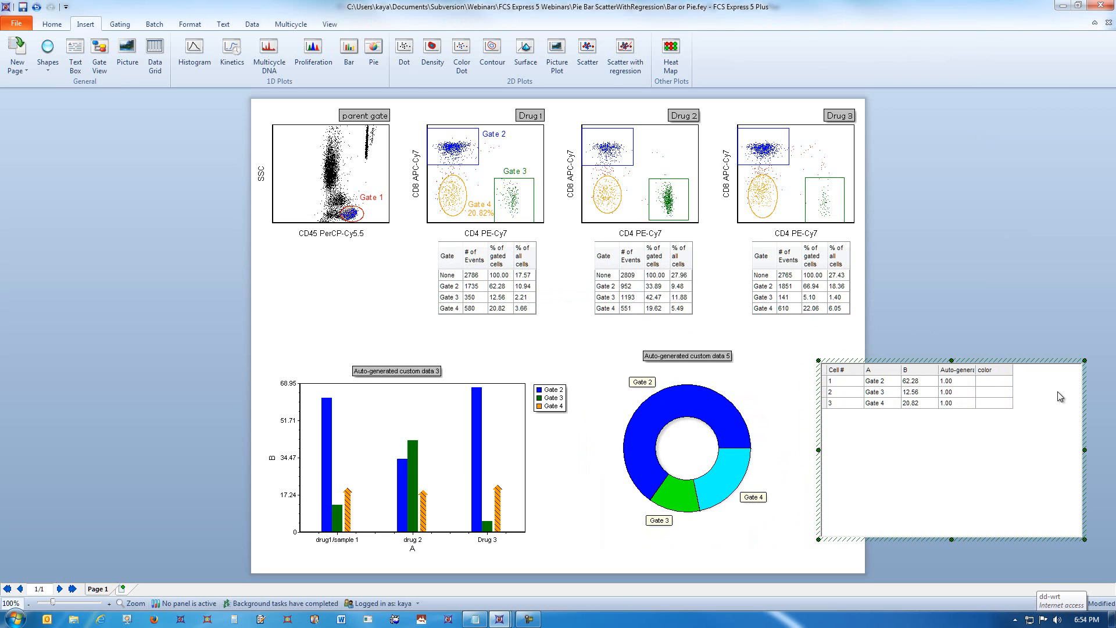
Step: Enter "blue" in the color column for the Gate 2 row
{"action": "left_click", "coordinate": [988, 381]}
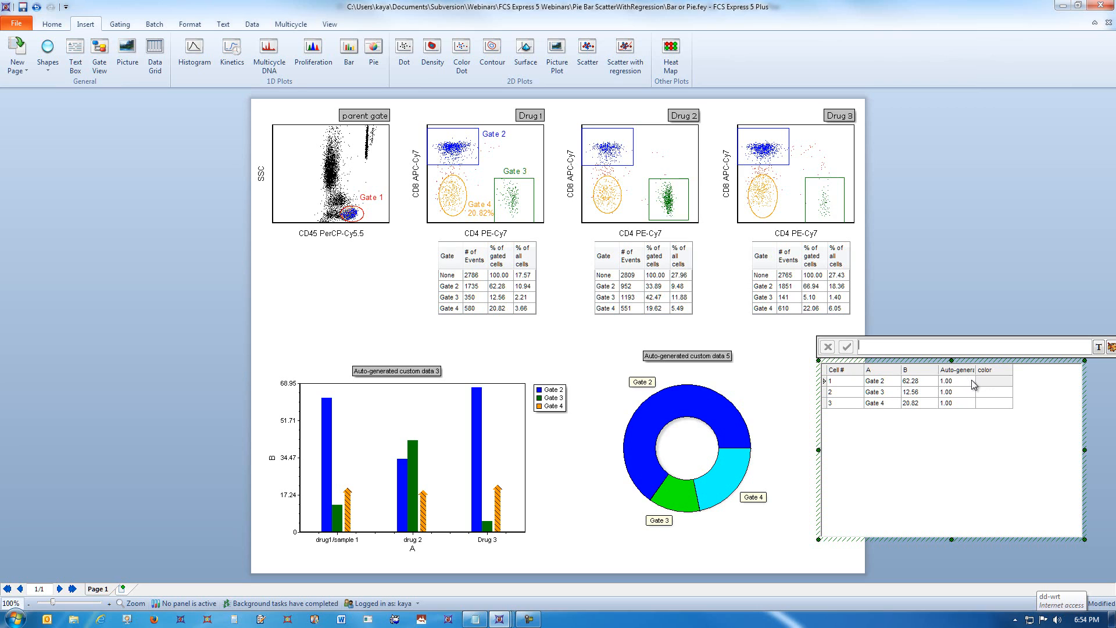
{"action": "left_click", "coordinate": [921, 345]}
{"action": "type", "text": "blue"}
{"action": "left_click", "coordinate": [847, 347]}
Step: Set the donut plot overlay's Color Parameter to the "color" column and apply the formatting
{"action": "left_click", "coordinate": [716, 440]}
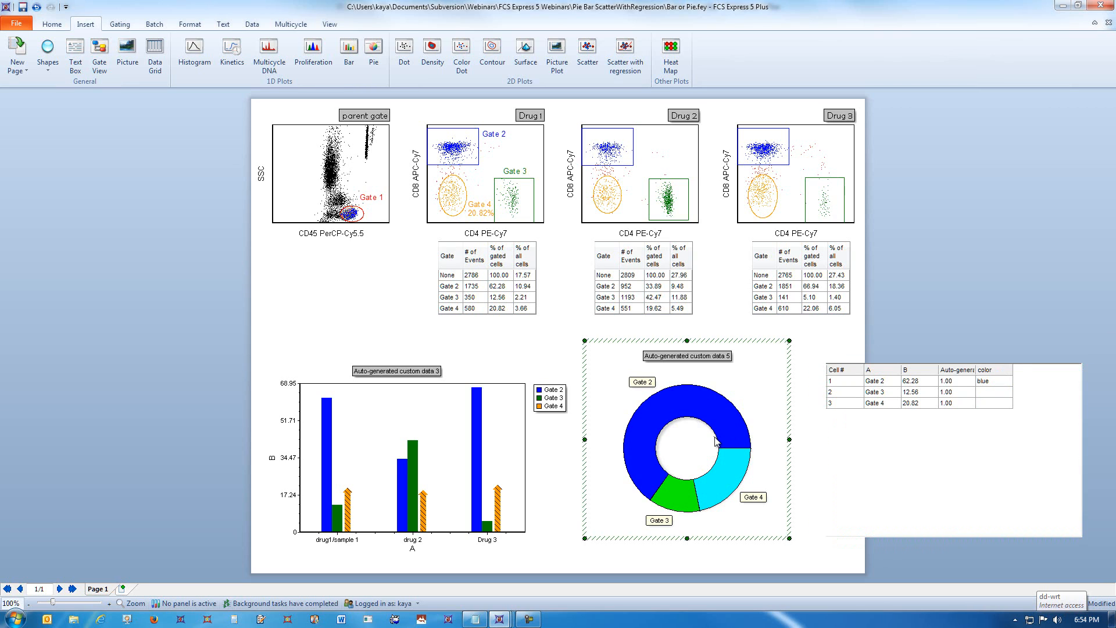
{"action": "right_click", "coordinate": [728, 407]}
{"action": "left_click", "coordinate": [747, 165]}
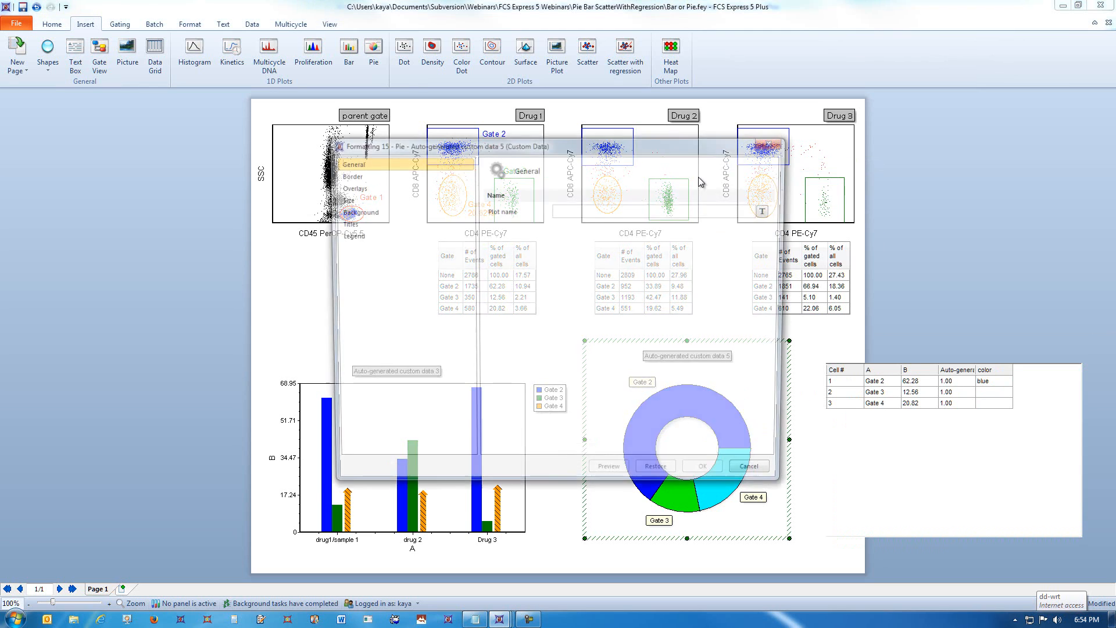
{"action": "left_click", "coordinate": [368, 185]}
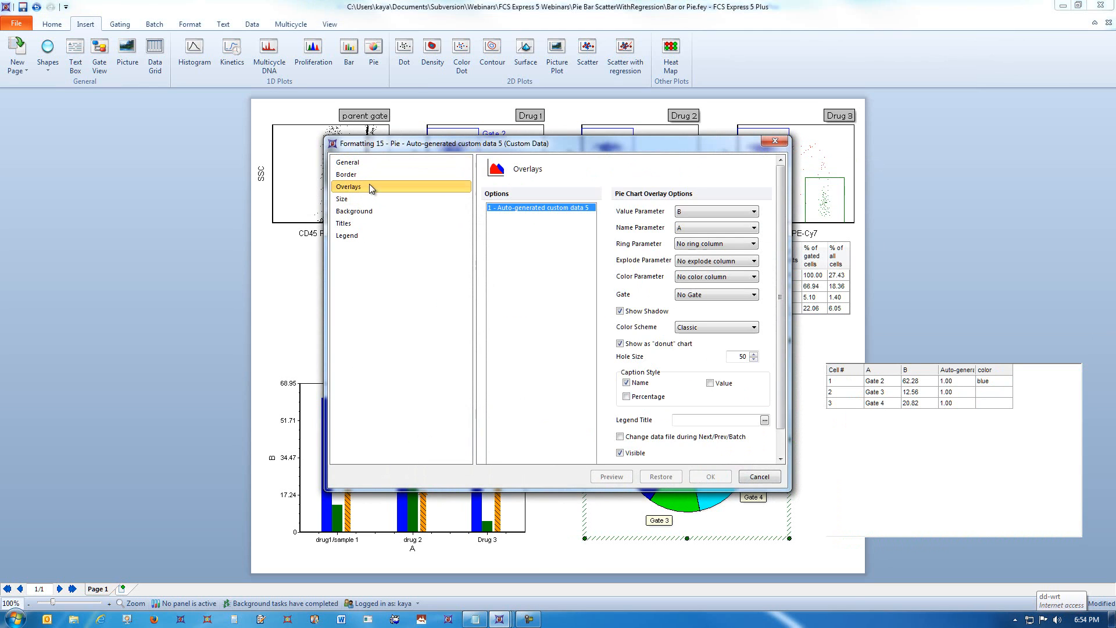
{"action": "left_click", "coordinate": [727, 279]}
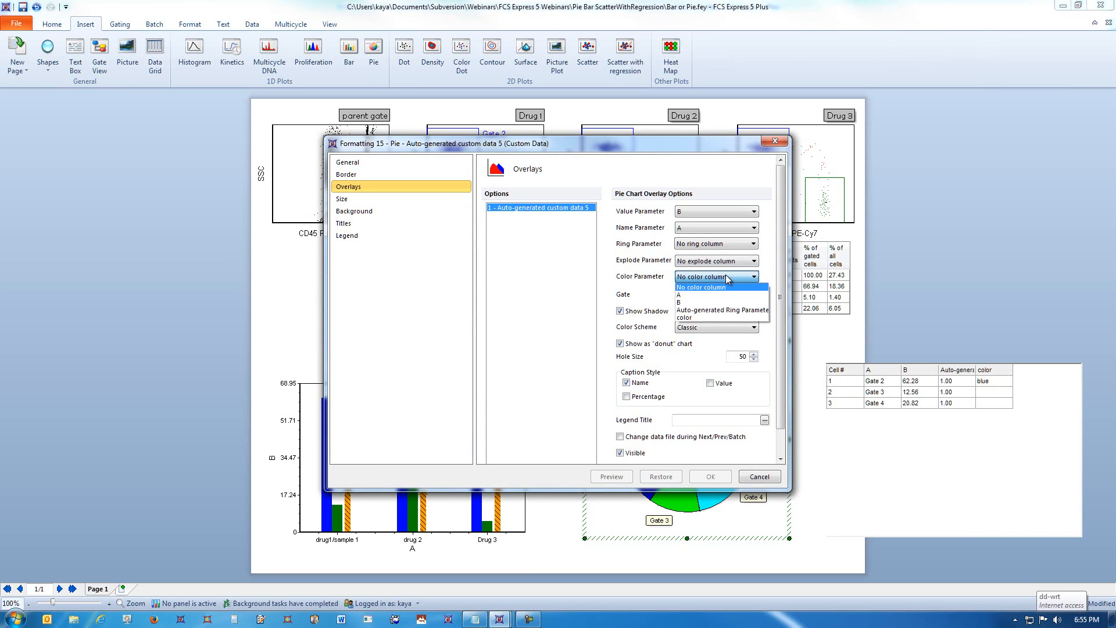
{"action": "left_click", "coordinate": [707, 318]}
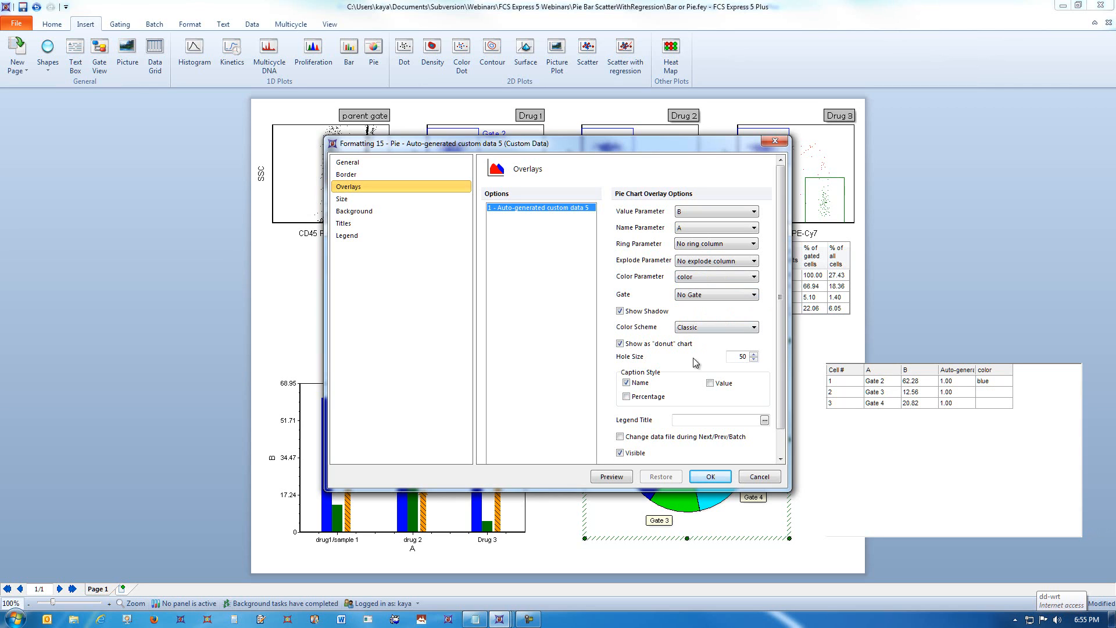
{"action": "left_click", "coordinate": [701, 481]}
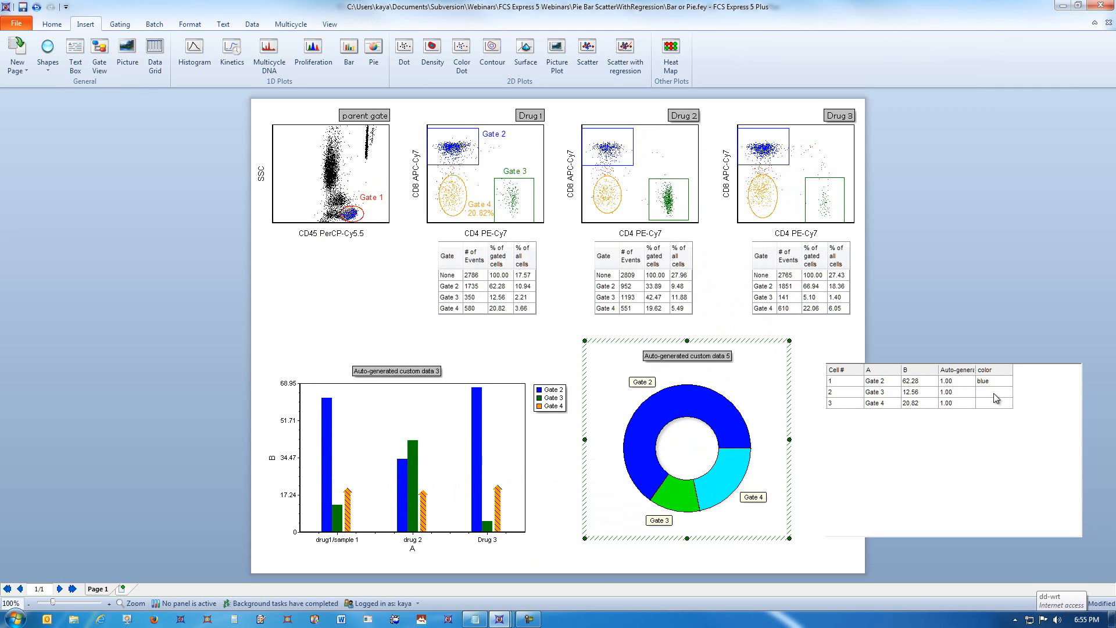
Step: Fill the Gate 3 row's color cell with Green, choosing dark green from the color picker's basic colors
{"action": "left_click", "coordinate": [993, 395]}
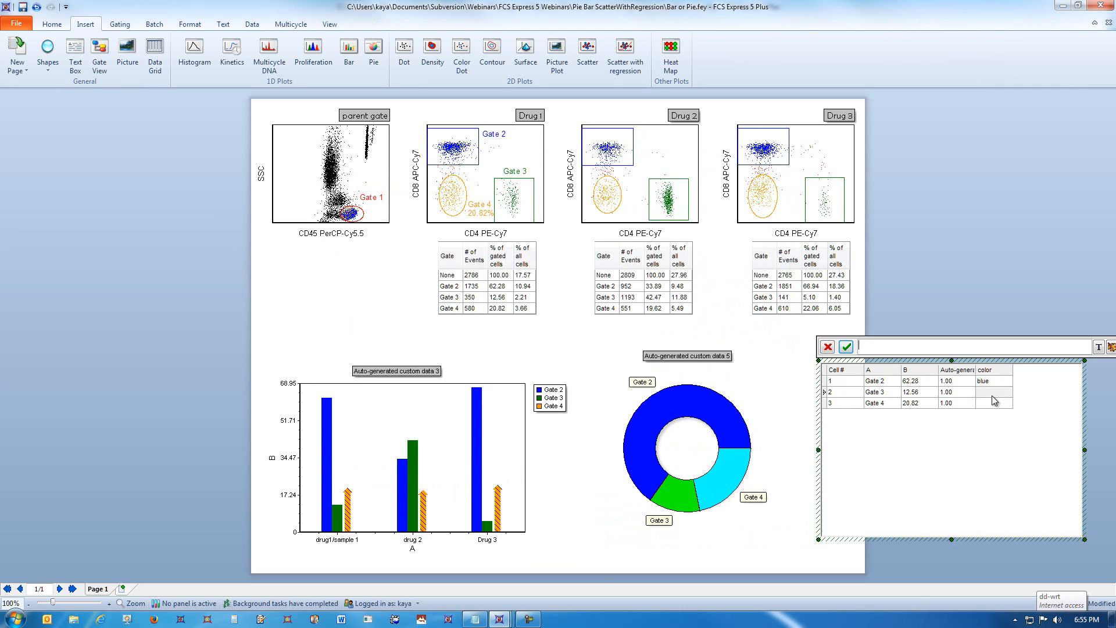
{"action": "type", "text": "green"}
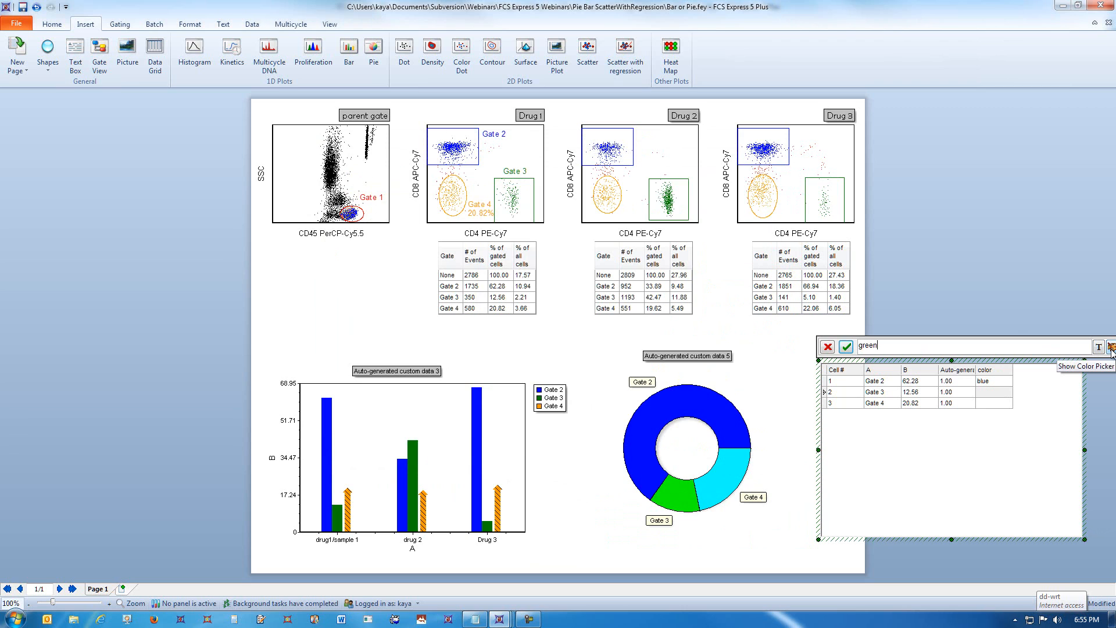
{"action": "left_click", "coordinate": [1111, 347]}
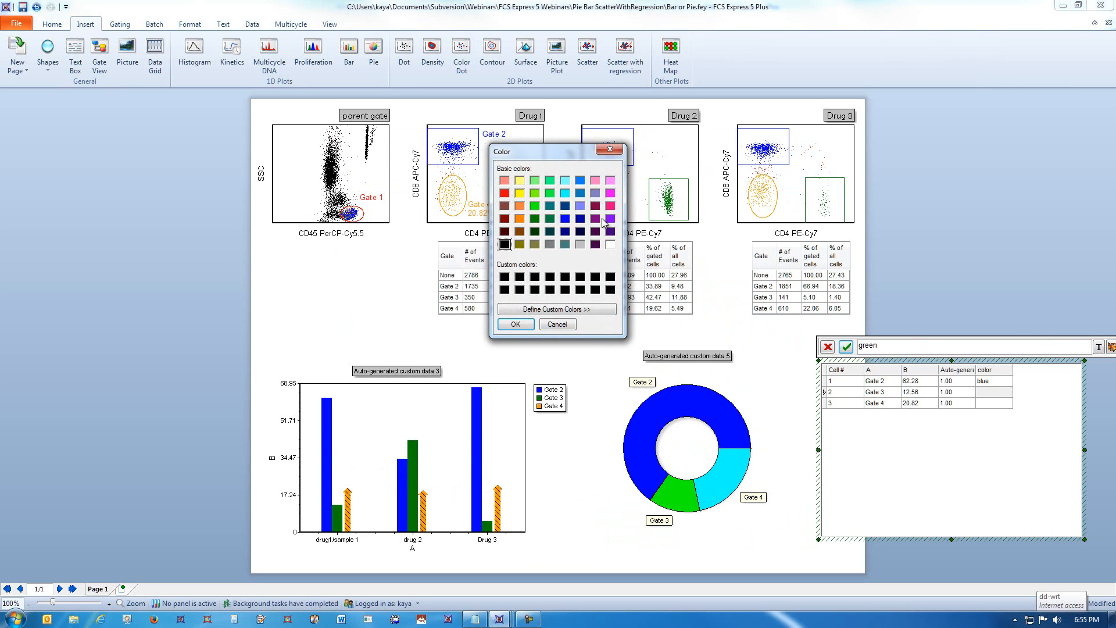
{"action": "left_click", "coordinate": [534, 219]}
{"action": "left_click", "coordinate": [516, 324]}
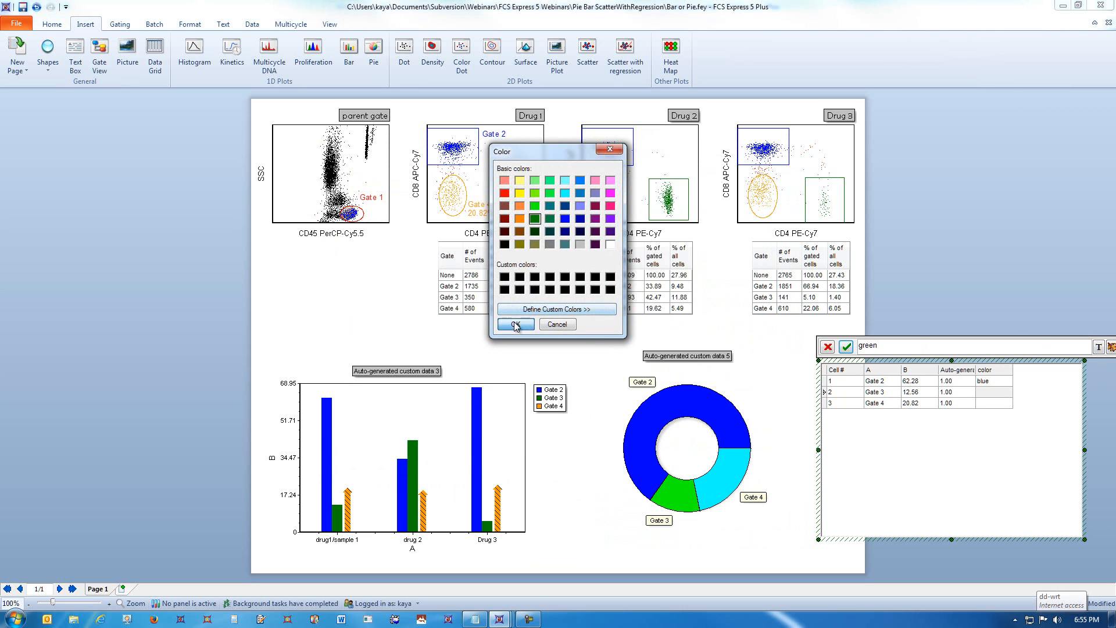
{"action": "left_click", "coordinate": [846, 347]}
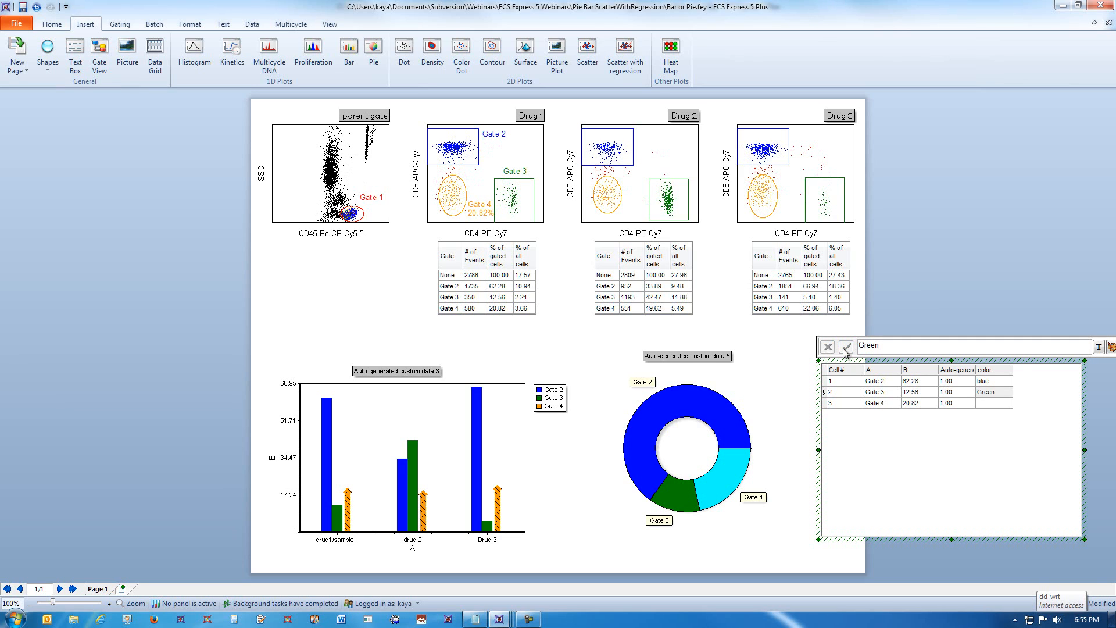
Step: Insert a Gate color token for Gate 4 into the Gate 4 row's color cell and accept it
{"action": "left_click", "coordinate": [986, 404]}
{"action": "left_click", "coordinate": [1097, 348]}
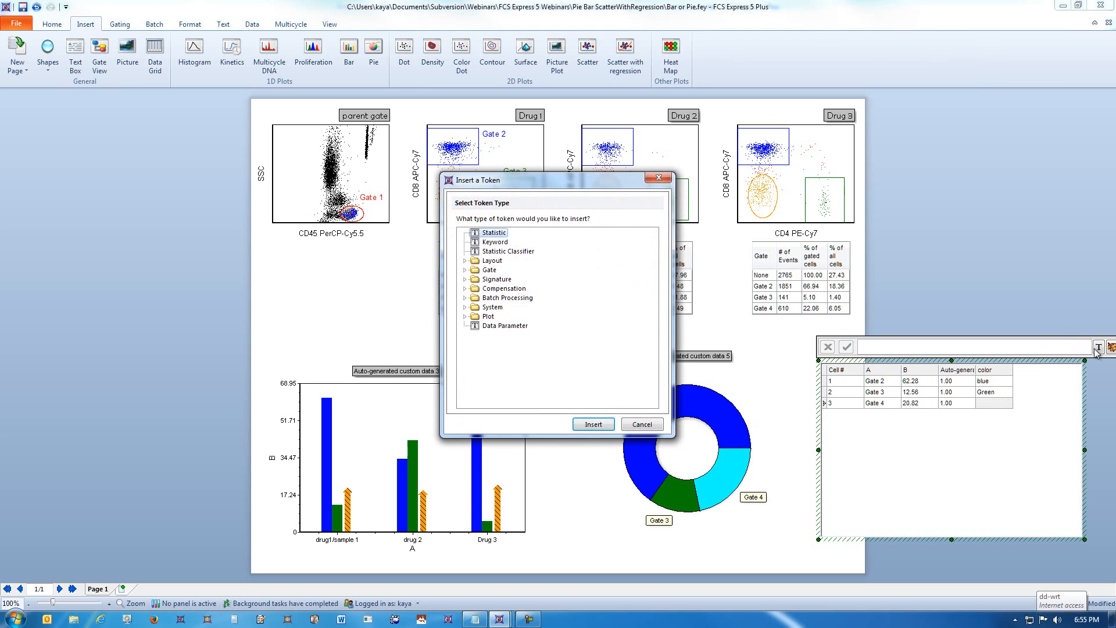
{"action": "left_click_drag", "start_coordinate": [637, 186], "coordinate": [573, 245]}
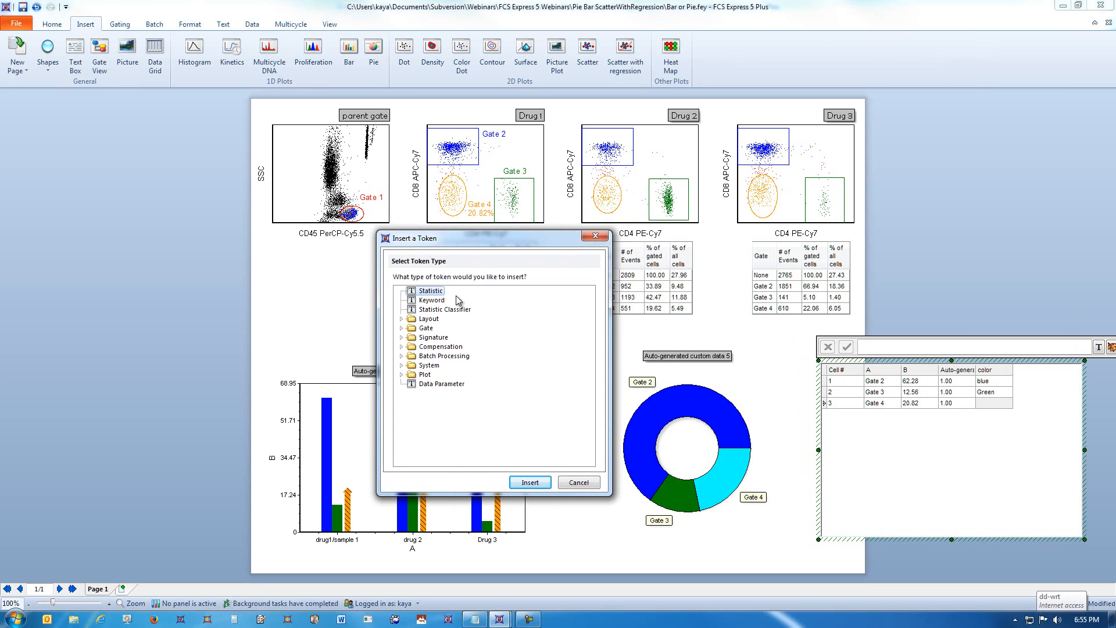
{"action": "left_click", "coordinate": [401, 328]}
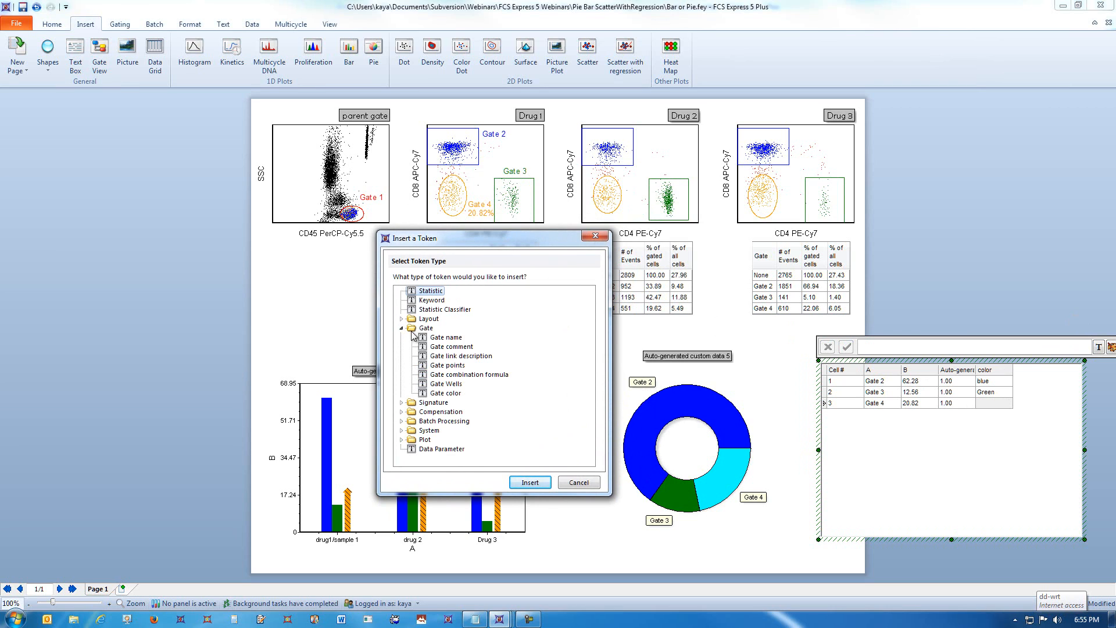
{"action": "left_click", "coordinate": [447, 393]}
{"action": "left_click", "coordinate": [527, 482]}
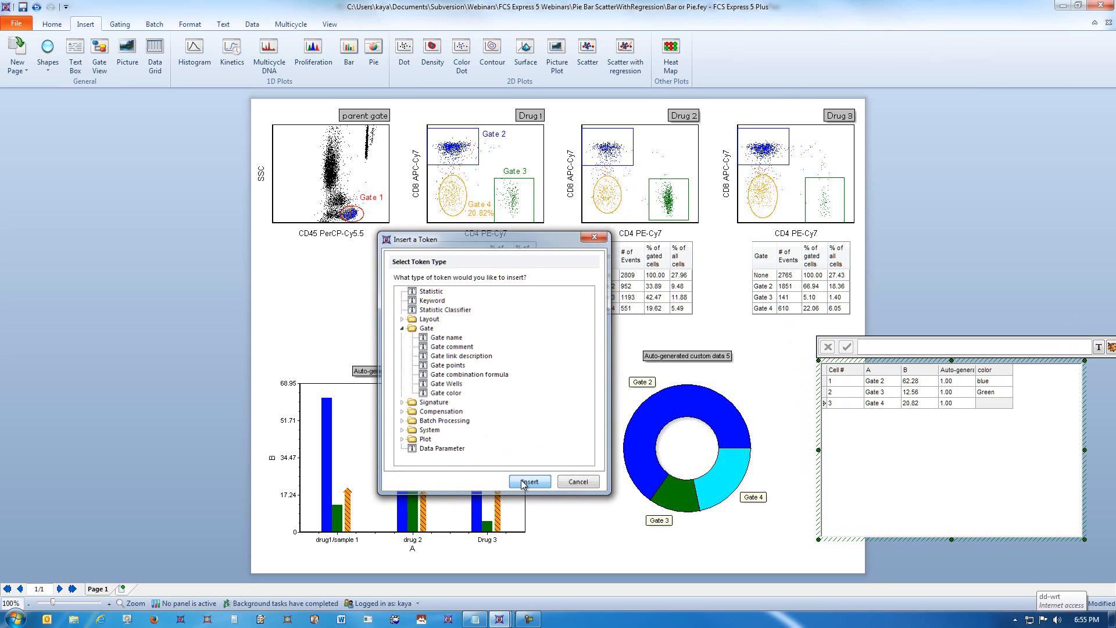
{"action": "left_click", "coordinate": [591, 219]}
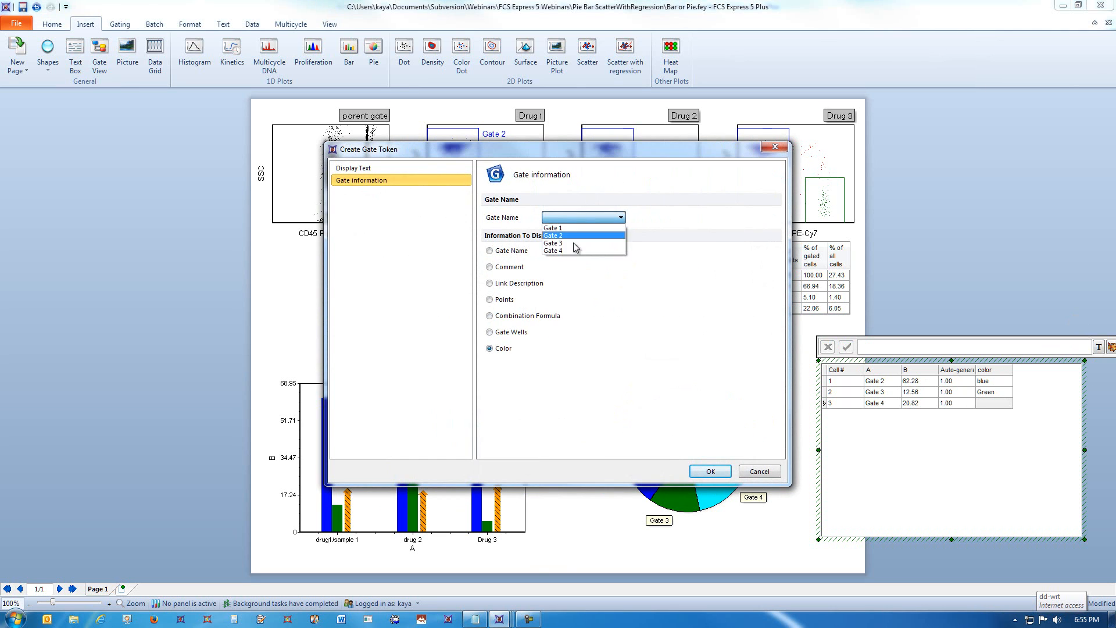
{"action": "left_click", "coordinate": [571, 250]}
{"action": "left_click", "coordinate": [709, 472]}
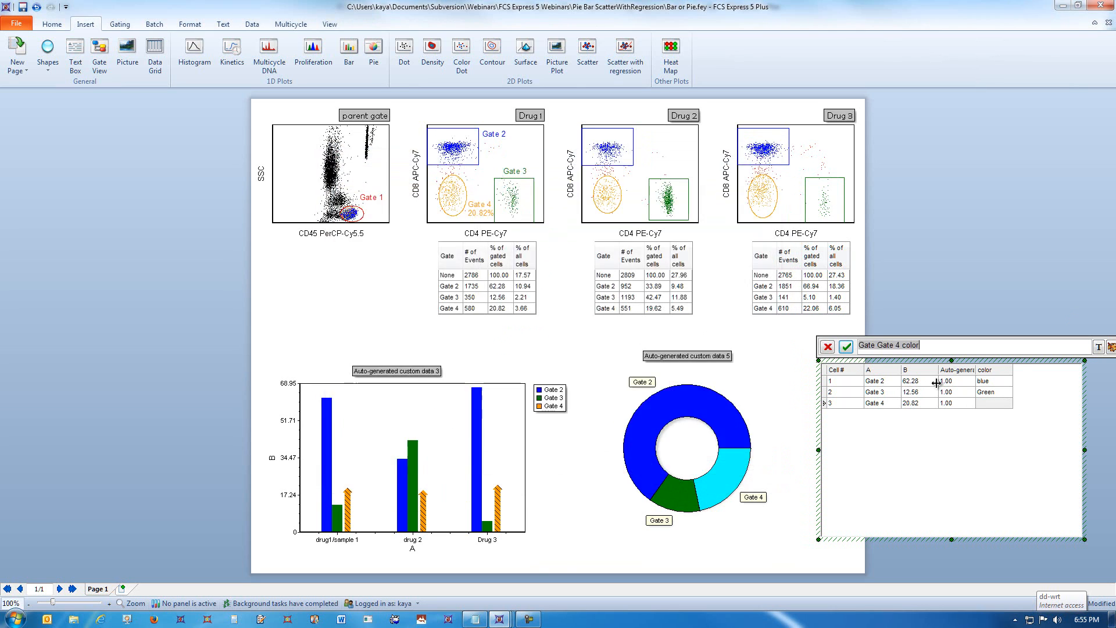
{"action": "left_click", "coordinate": [846, 346]}
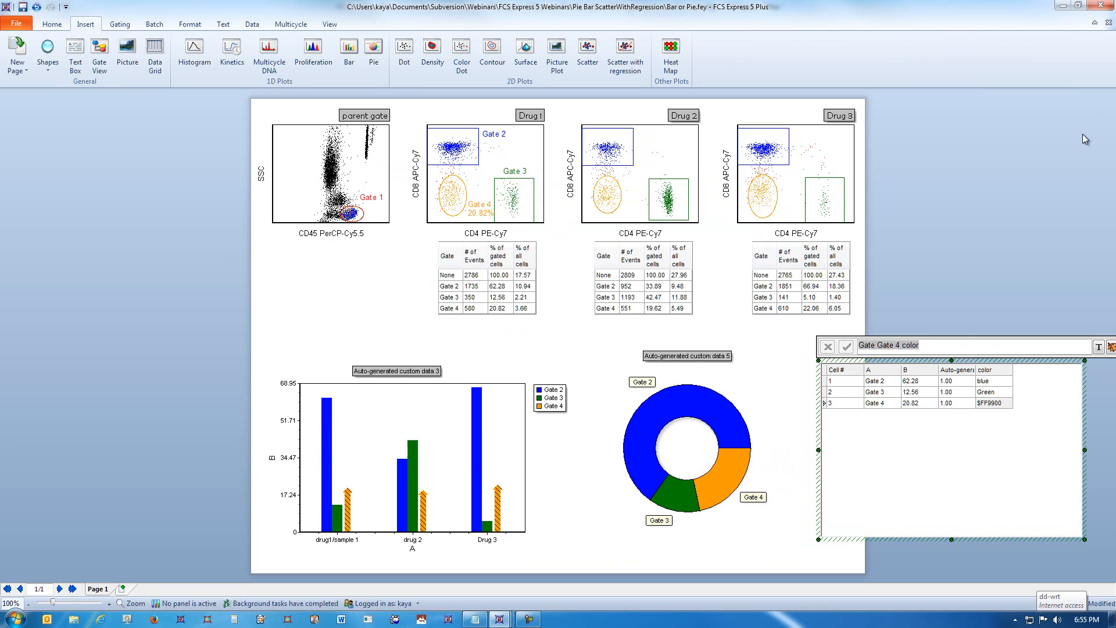
{"action": "left_click", "coordinate": [1054, 167]}
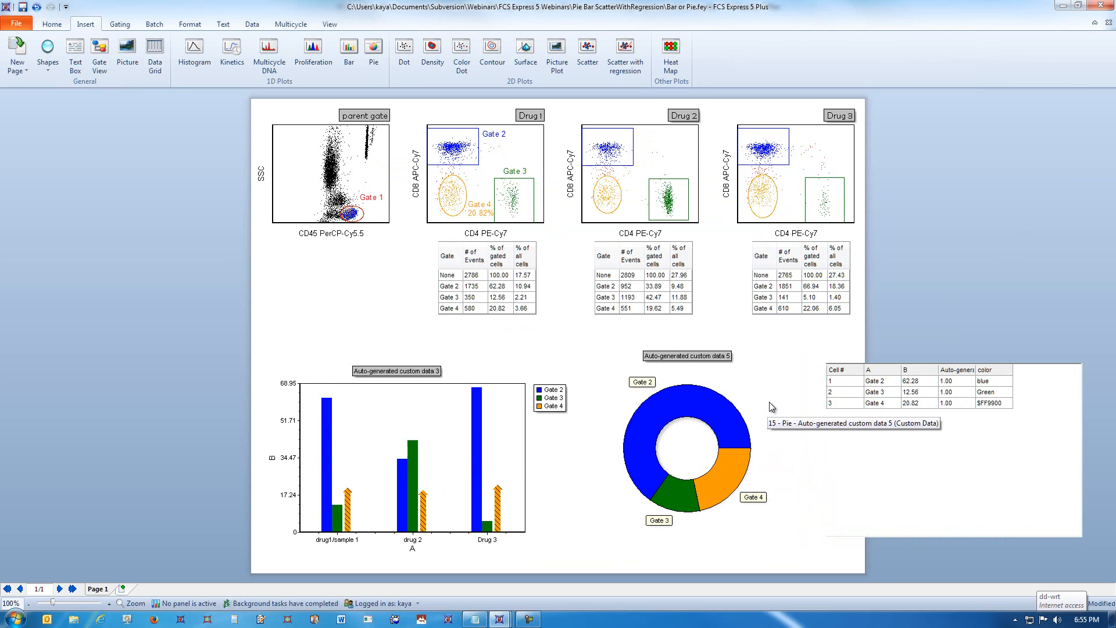
Step: Make the donut plot's legend visible and preview it
{"action": "right_click", "coordinate": [740, 382]}
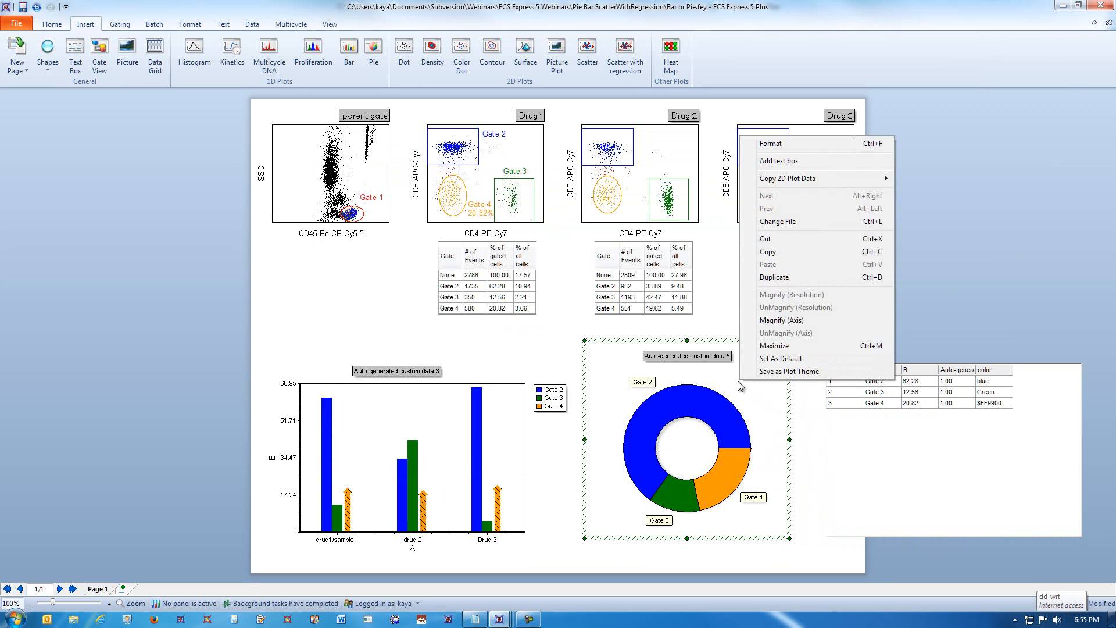
{"action": "left_click", "coordinate": [817, 146]}
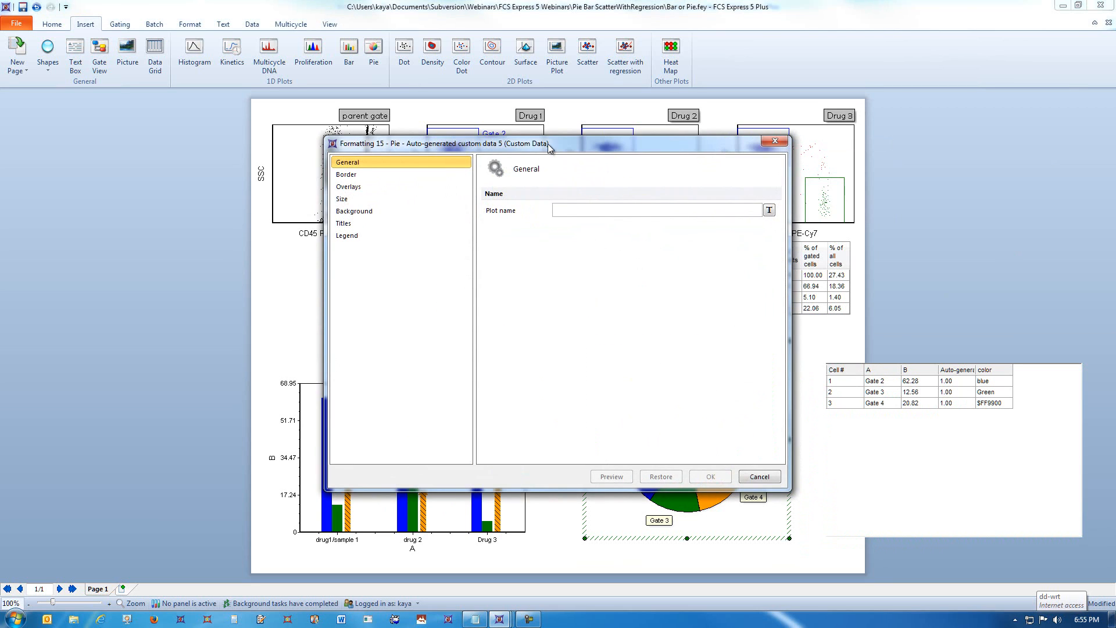
{"action": "left_click_drag", "start_coordinate": [500, 137], "coordinate": [286, 167]}
{"action": "left_click", "coordinate": [140, 255]}
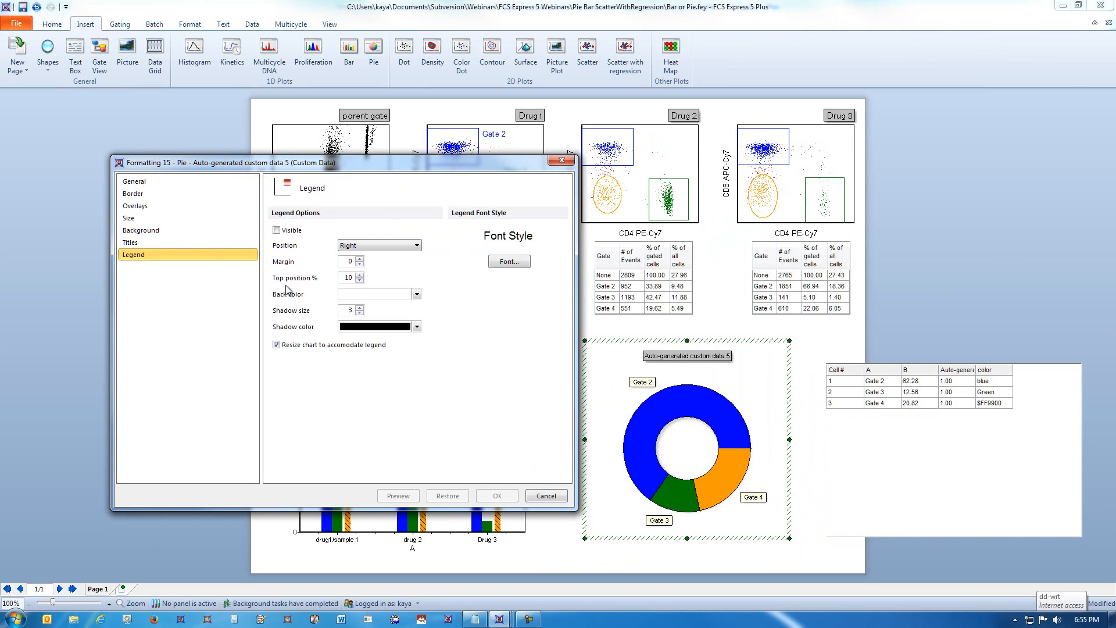
{"action": "left_click", "coordinate": [275, 231]}
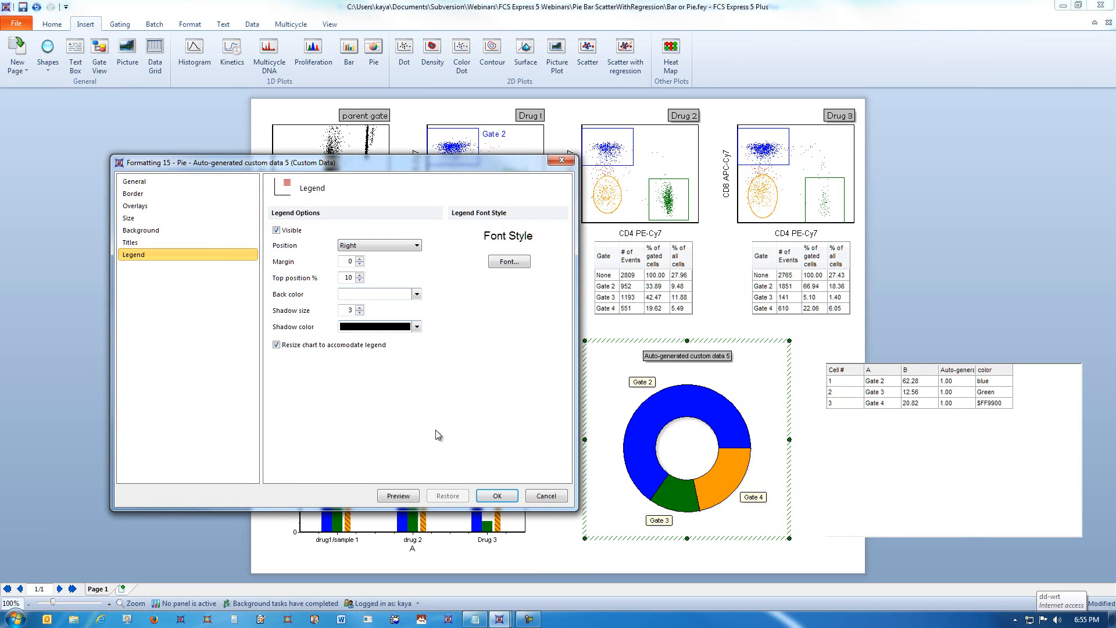
{"action": "left_click", "coordinate": [398, 496]}
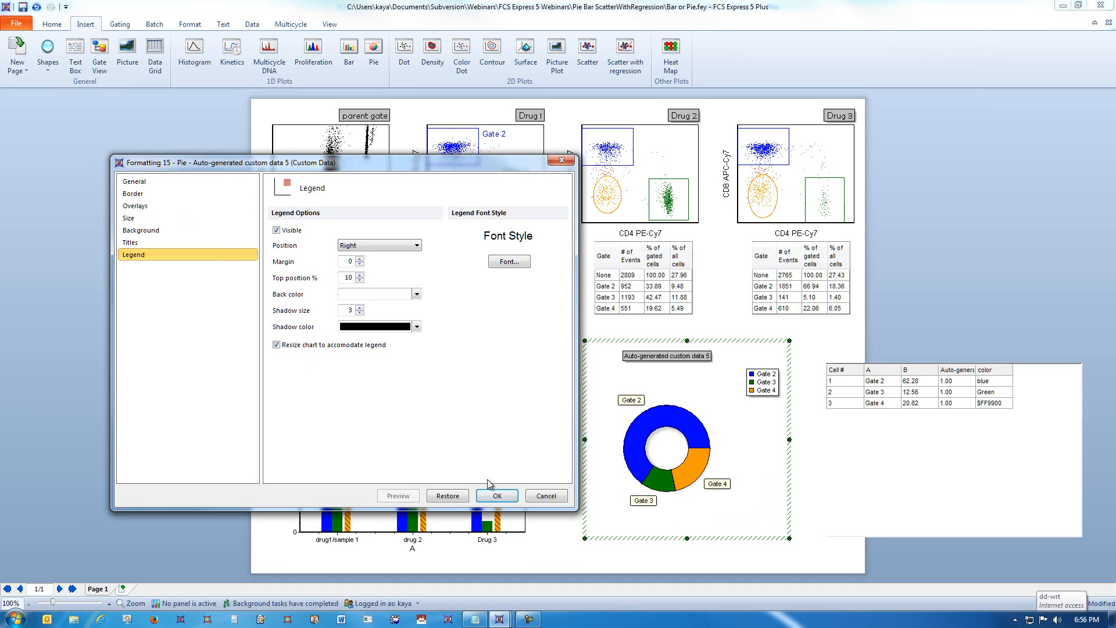
Step: Reduce the donut's hole size to 42 in the overlay options and apply the formatting
{"action": "left_click", "coordinate": [153, 209]}
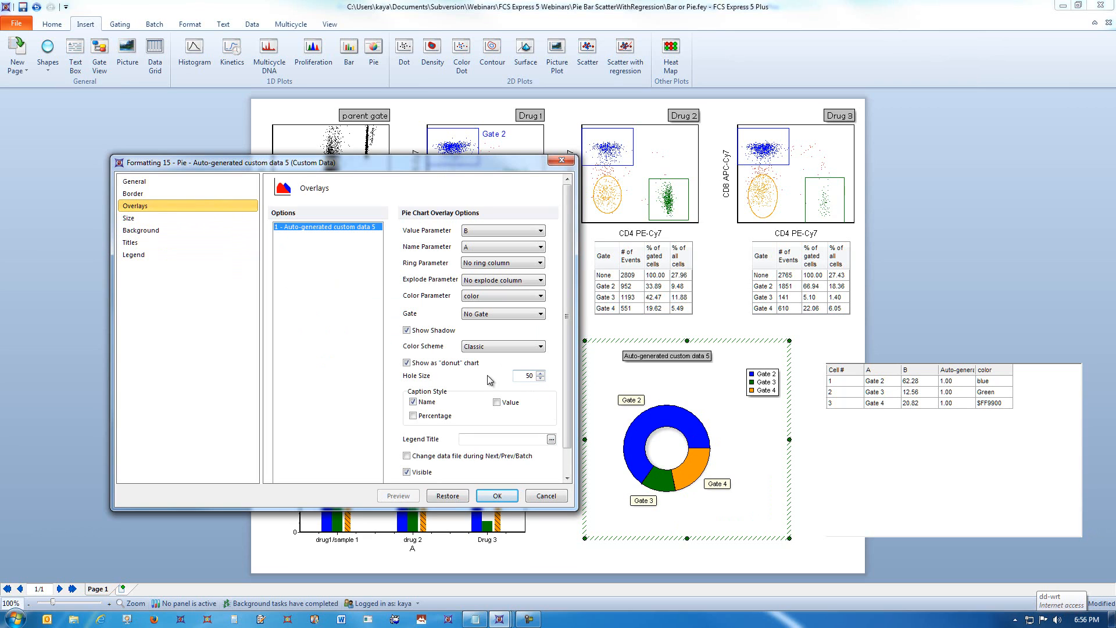
{"action": "left_click", "coordinate": [541, 378]}
{"action": "left_click", "coordinate": [540, 378]}
{"action": "left_click", "coordinate": [541, 379]}
{"action": "left_click", "coordinate": [541, 378]}
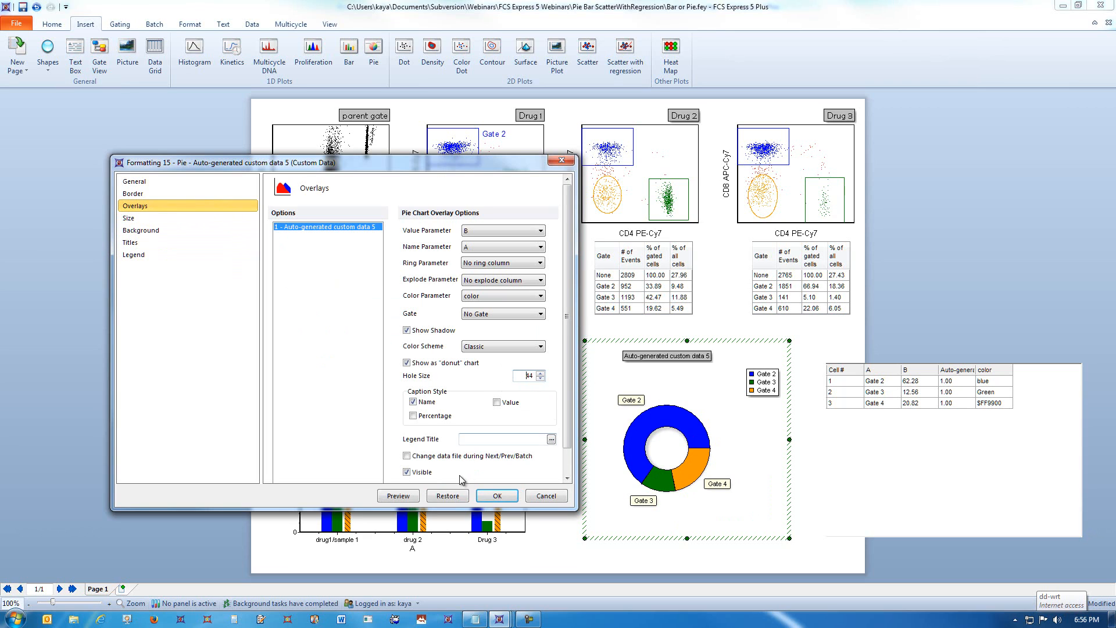
{"action": "left_click", "coordinate": [541, 379]}
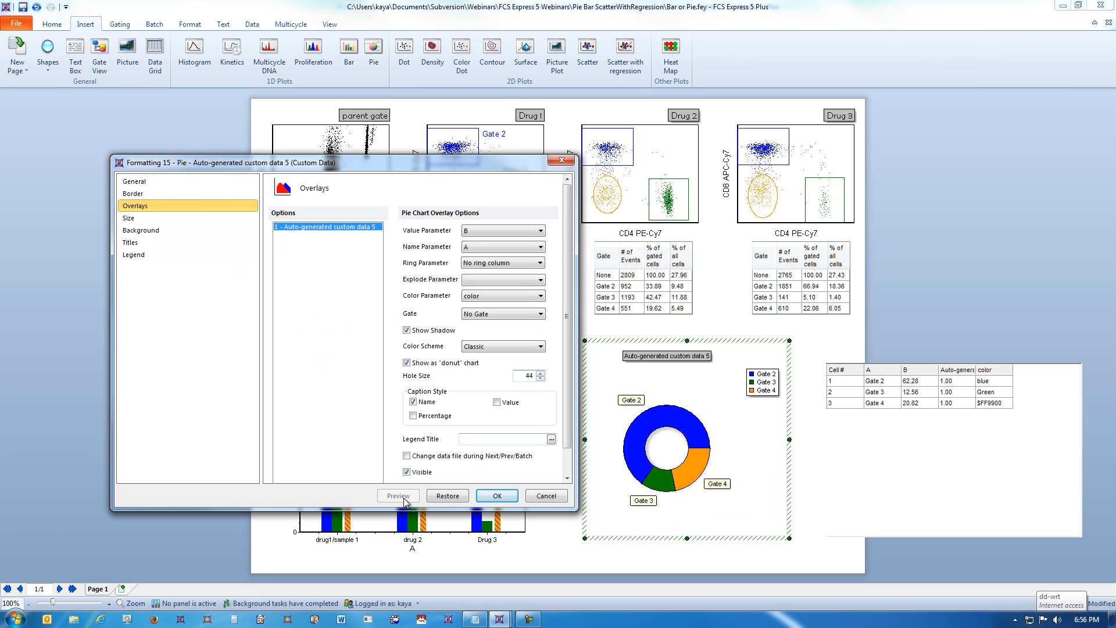
{"action": "left_click", "coordinate": [540, 378]}
{"action": "left_click", "coordinate": [541, 378]}
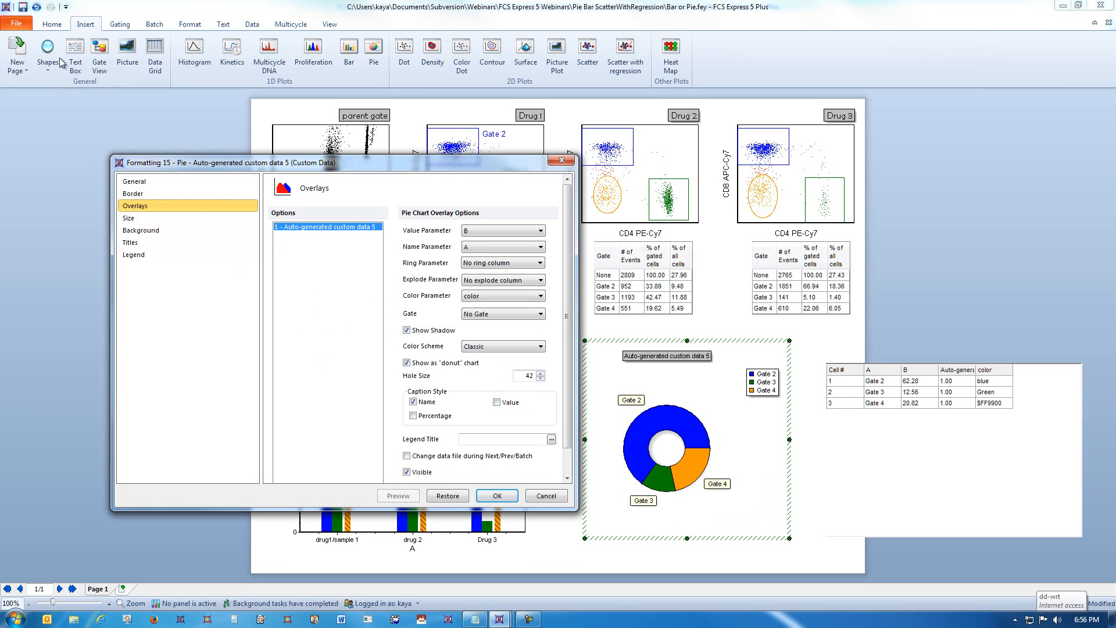
{"action": "mouse_move", "coordinate": [564, 255]}
{"action": "left_mouse_down"}
{"action": "mouse_move", "coordinate": [574, 321]}
{"action": "mouse_move", "coordinate": [575, 266]}
{"action": "left_mouse_up"}
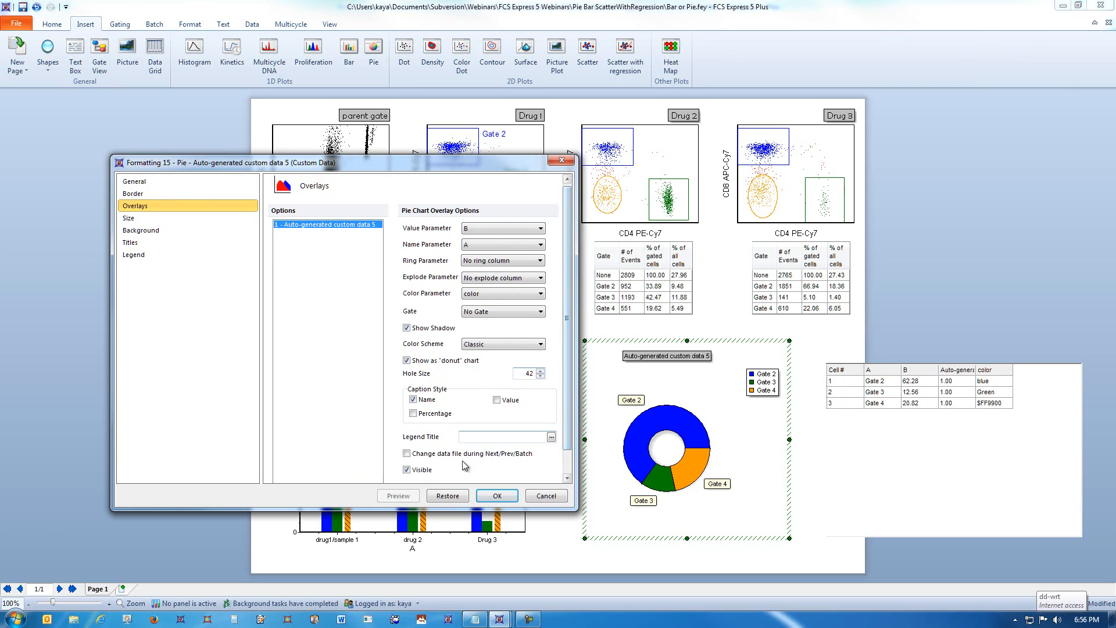
{"action": "left_click", "coordinate": [501, 496]}
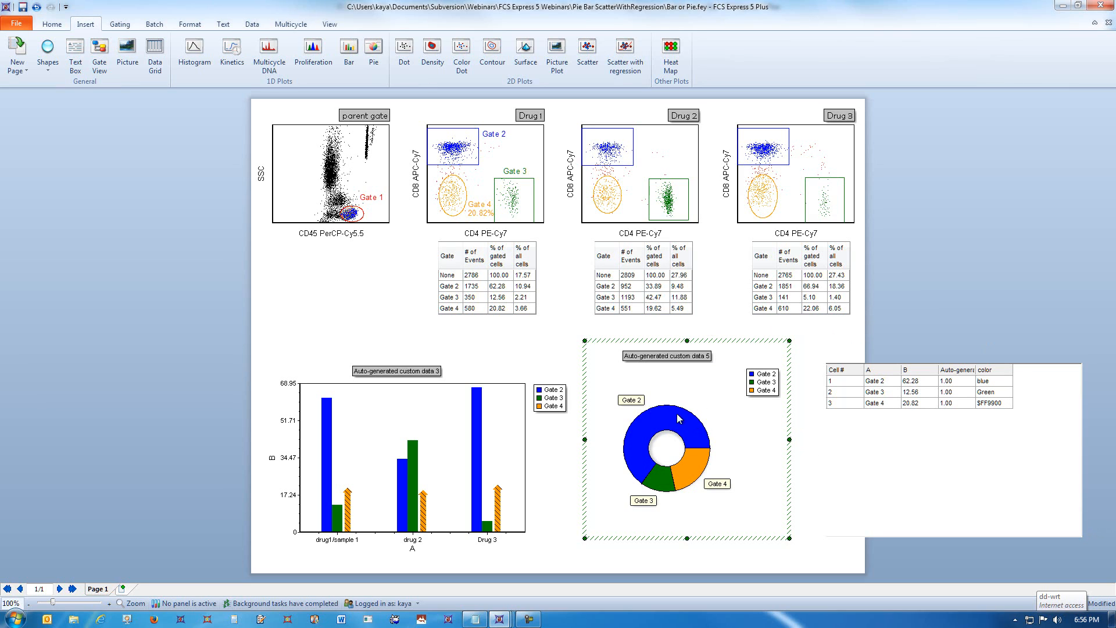
Step: Widen the data grid's Auto-generated Ring Parameter column until its full heading fits
{"action": "left_click", "coordinate": [515, 155]}
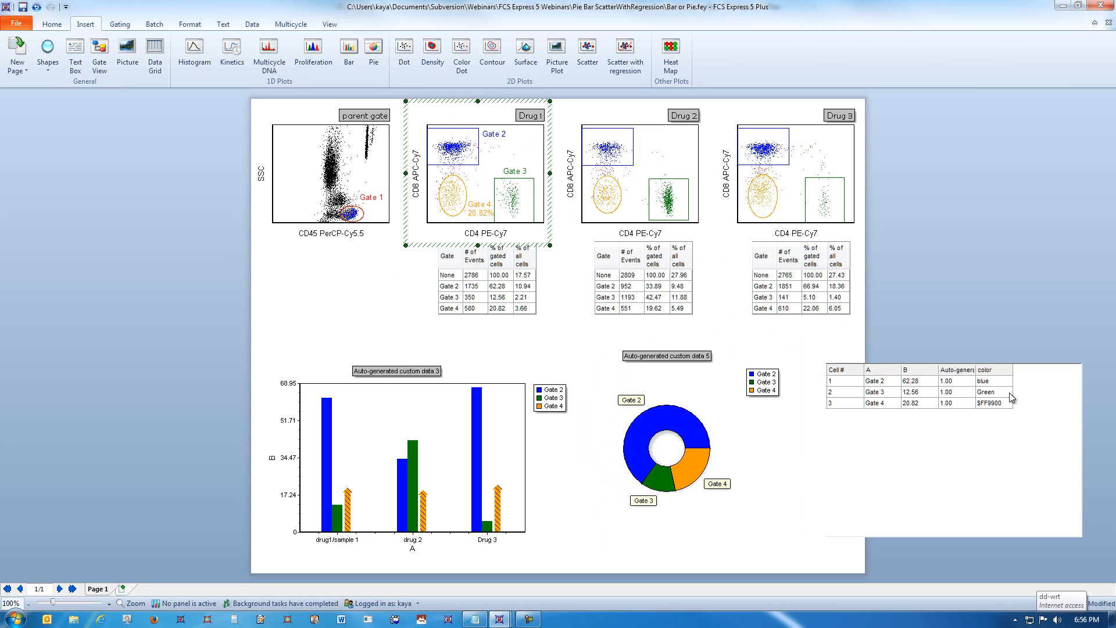
{"action": "left_click", "coordinate": [972, 369]}
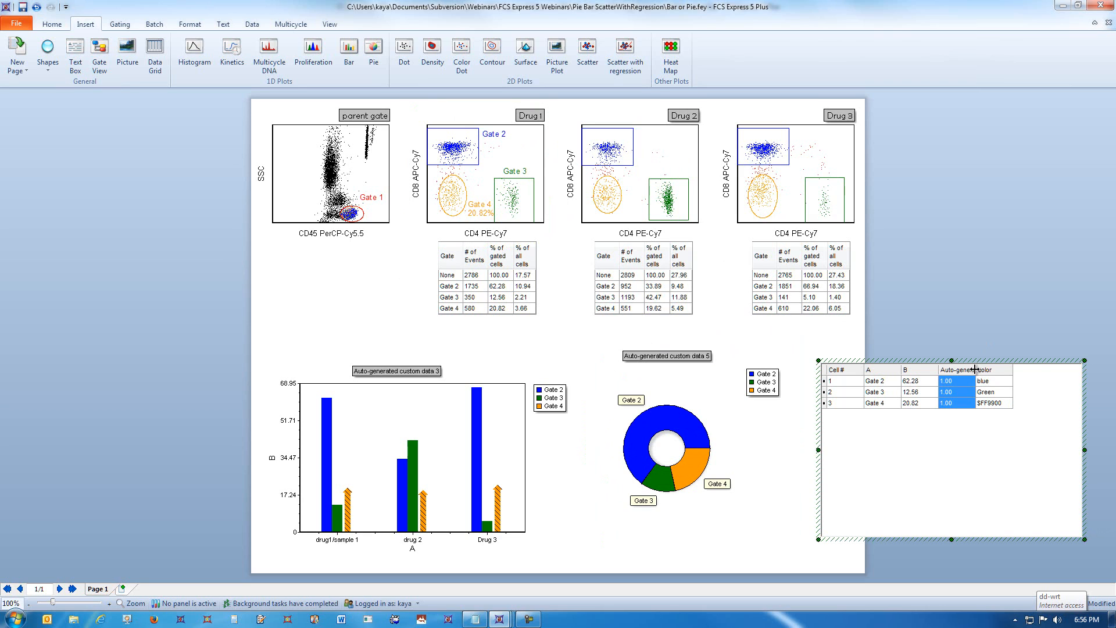
{"action": "left_click_drag", "start_coordinate": [976, 370], "coordinate": [1038, 375]}
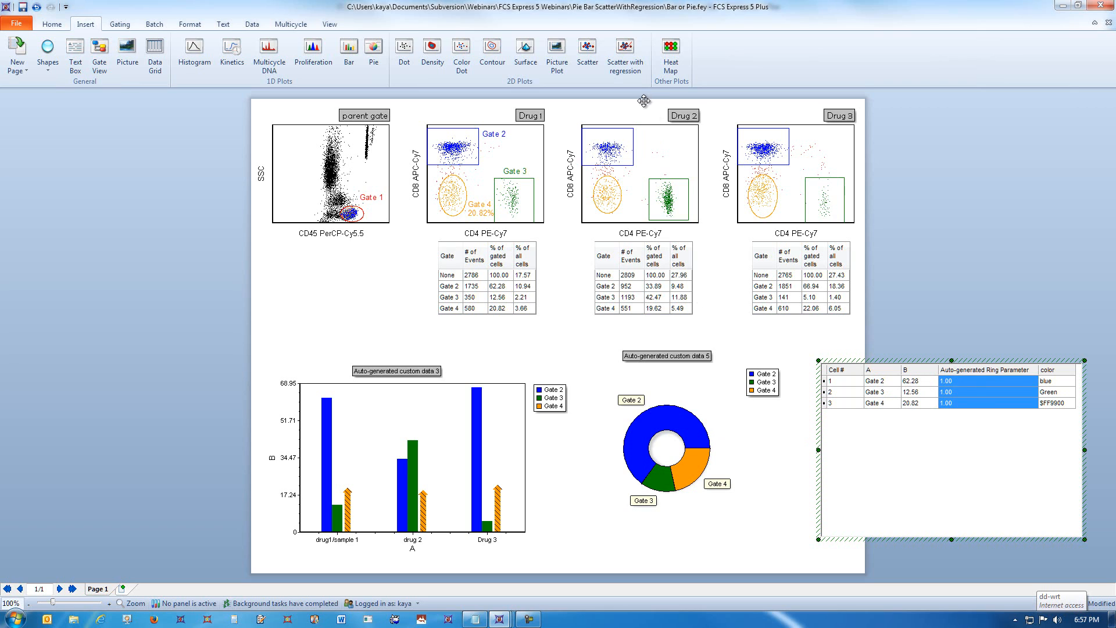
Step: Move Gate 3 on the Drug 2 plot off its cell cluster into the plot's lower-right corner
{"action": "left_click", "coordinate": [673, 198]}
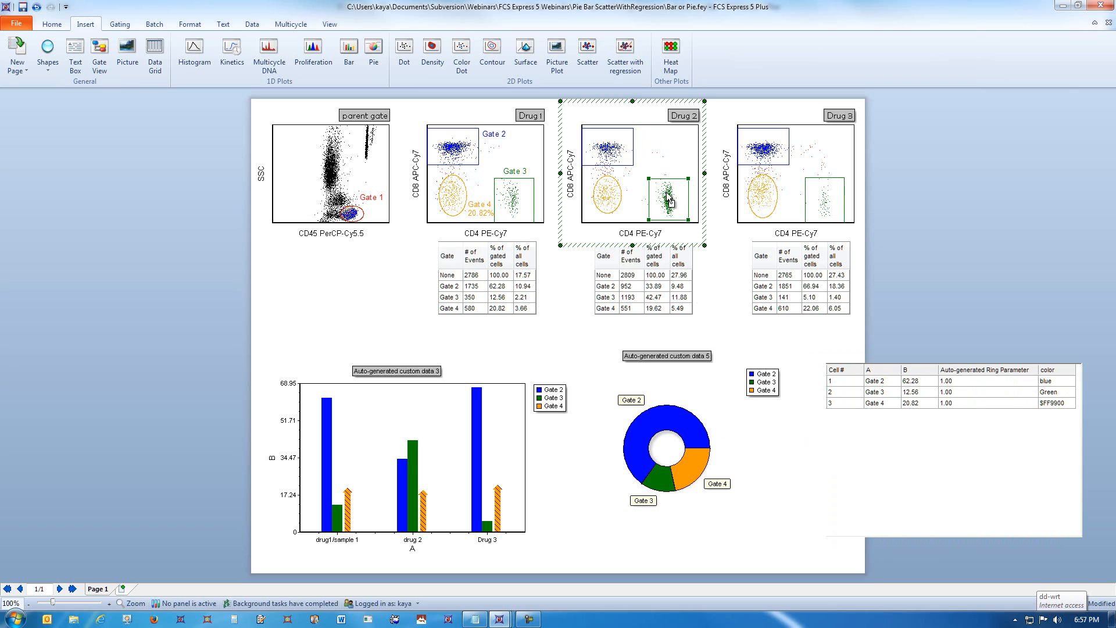
{"action": "left_click_drag", "start_coordinate": [697, 218], "coordinate": [701, 223]}
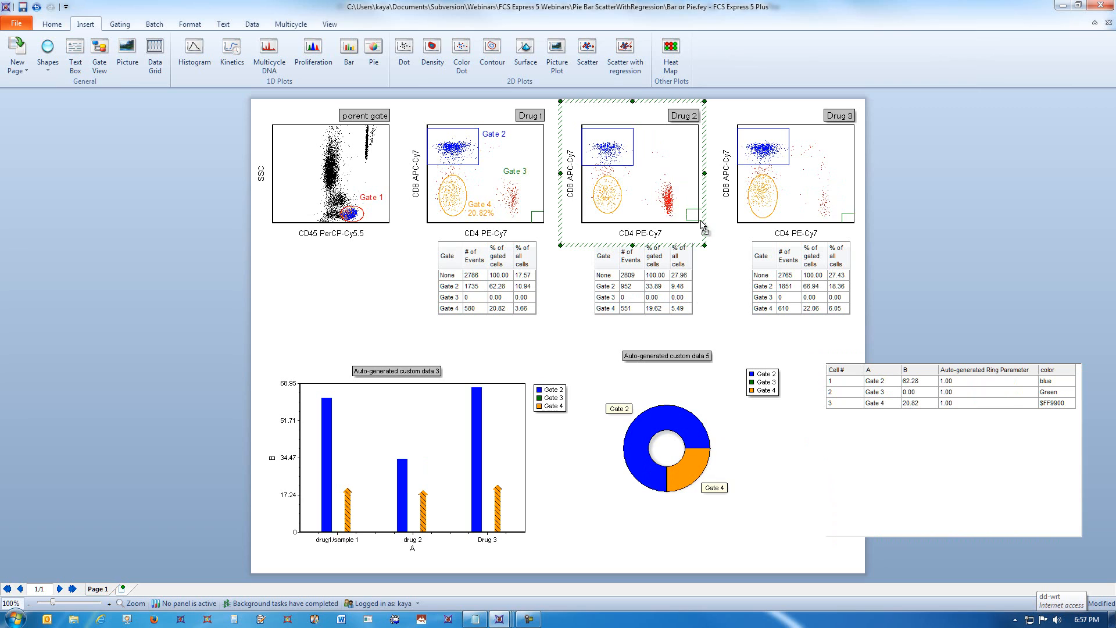
Step: Undo the Gate 3 move, and fill the grid's Auto-generated Ring Parameter column with Drug 2's % of gated cells for Gates 2, 3 and 4
{"action": "left_click", "coordinate": [36, 8]}
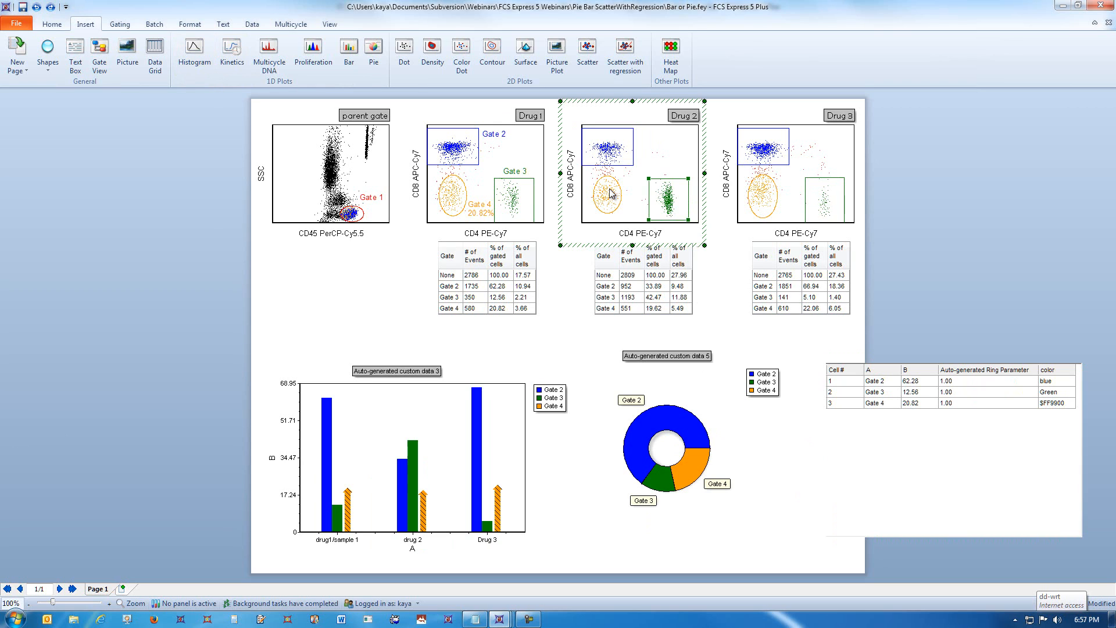
{"action": "left_click", "coordinate": [654, 291]}
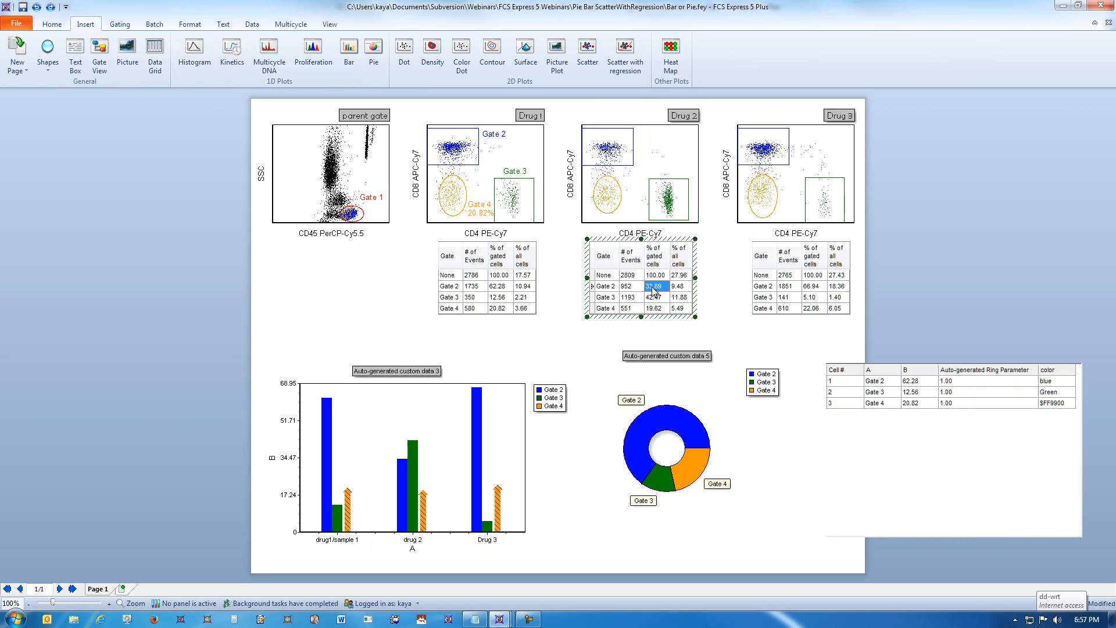
{"action": "left_click_drag", "start_coordinate": [655, 291], "coordinate": [952, 386]}
{"action": "left_click", "coordinate": [654, 297]}
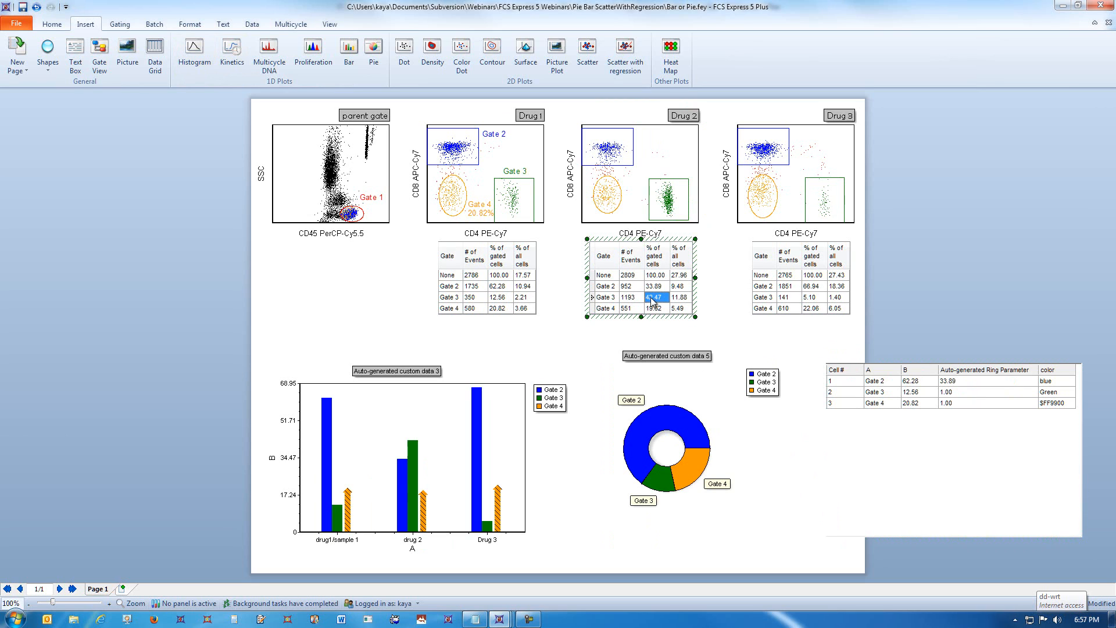
{"action": "left_click_drag", "start_coordinate": [653, 298], "coordinate": [953, 398]}
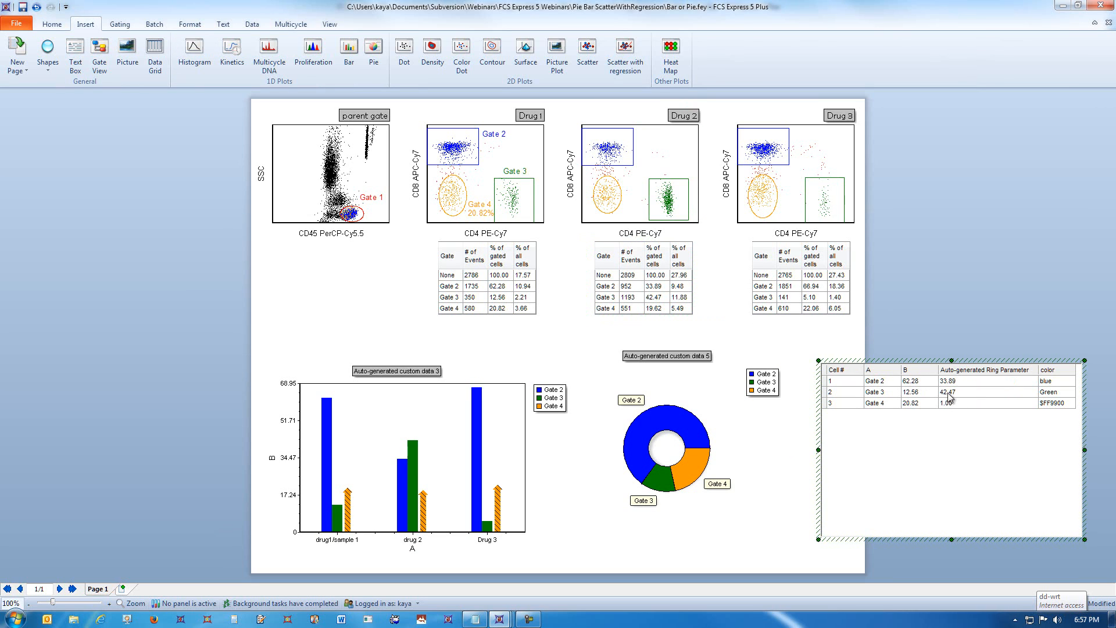
{"action": "left_click", "coordinate": [656, 309]}
{"action": "left_click_drag", "start_coordinate": [656, 309], "coordinate": [953, 404]}
Step: Open the donut plot's overlay formatting options and move the dialog clear of the plot
{"action": "left_click", "coordinate": [702, 398]}
{"action": "right_click", "coordinate": [701, 376]}
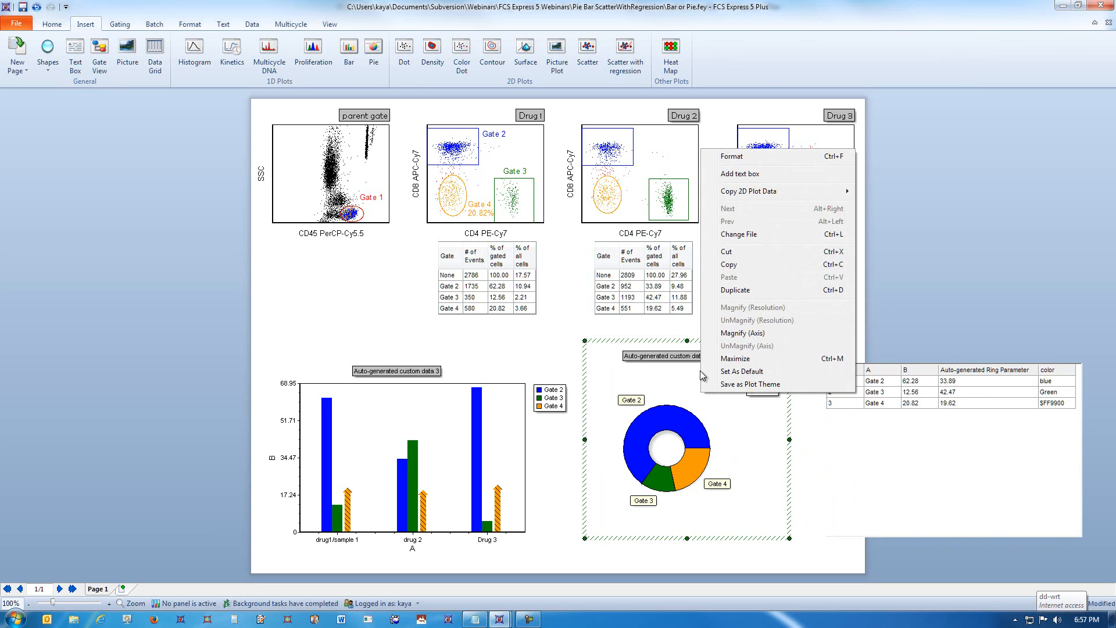
{"action": "left_click", "coordinate": [733, 156]}
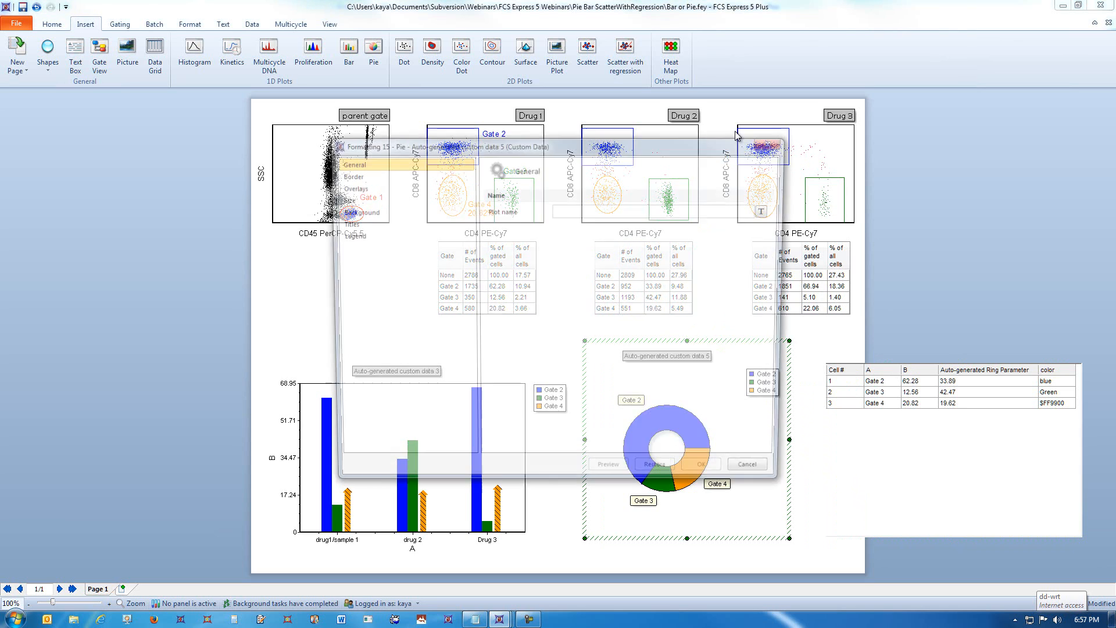
{"action": "left_click_drag", "start_coordinate": [657, 133], "coordinate": [458, 125]}
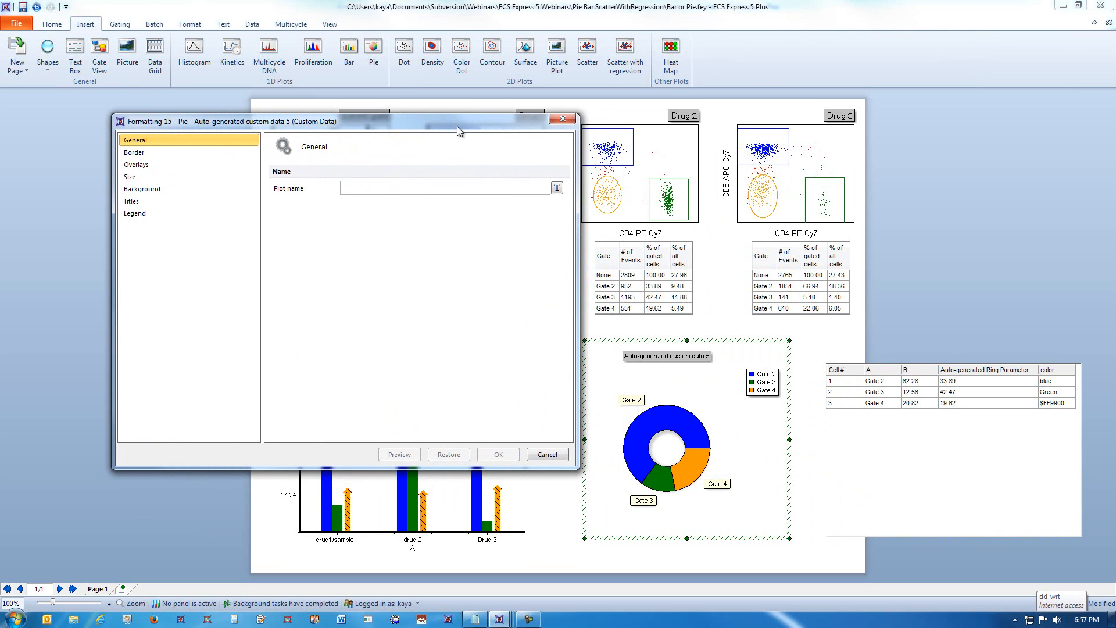
{"action": "left_click", "coordinate": [192, 167]}
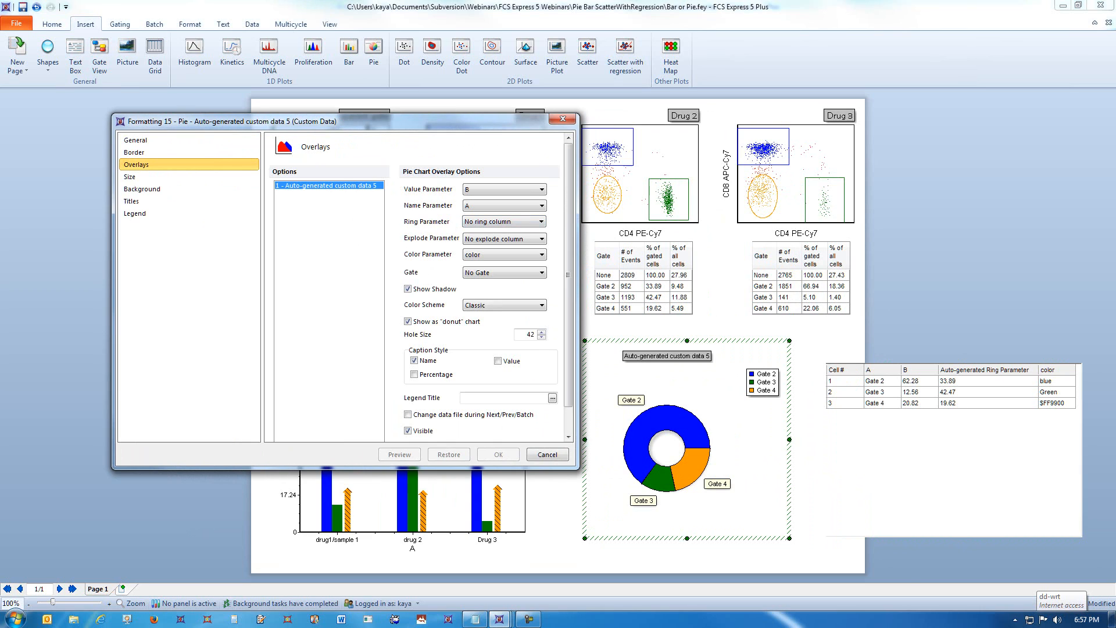
{"action": "key", "text": "ctrl+shift+d"}
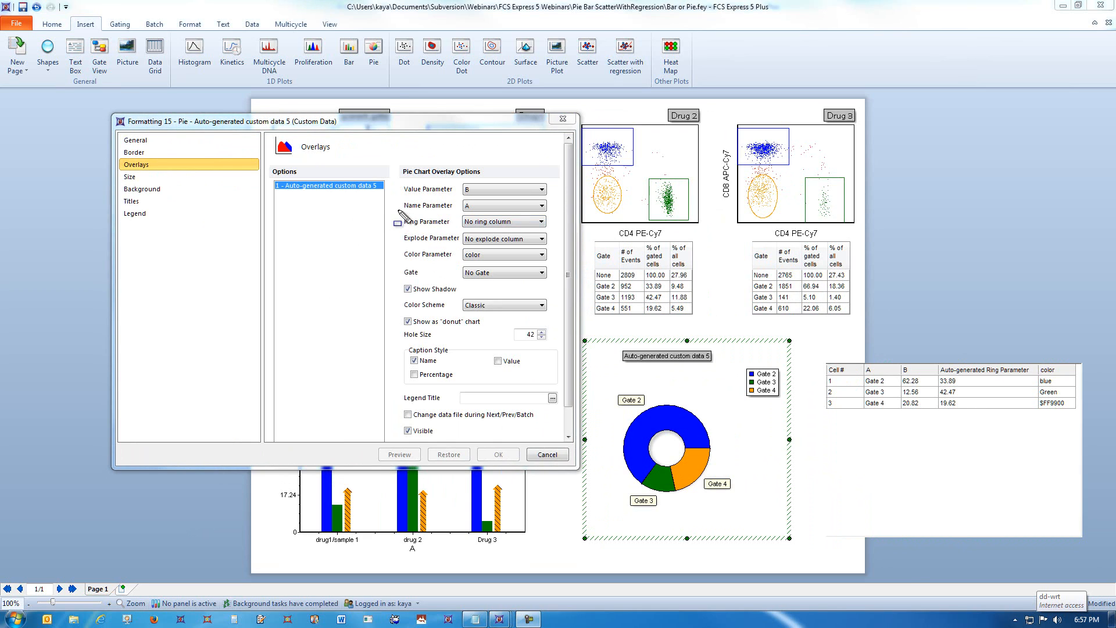
{"action": "mouse_move", "coordinate": [399, 213]}
{"action": "left_mouse_down"}
{"action": "mouse_move", "coordinate": [417, 228]}
{"action": "mouse_move", "coordinate": [455, 228]}
{"action": "left_mouse_up"}
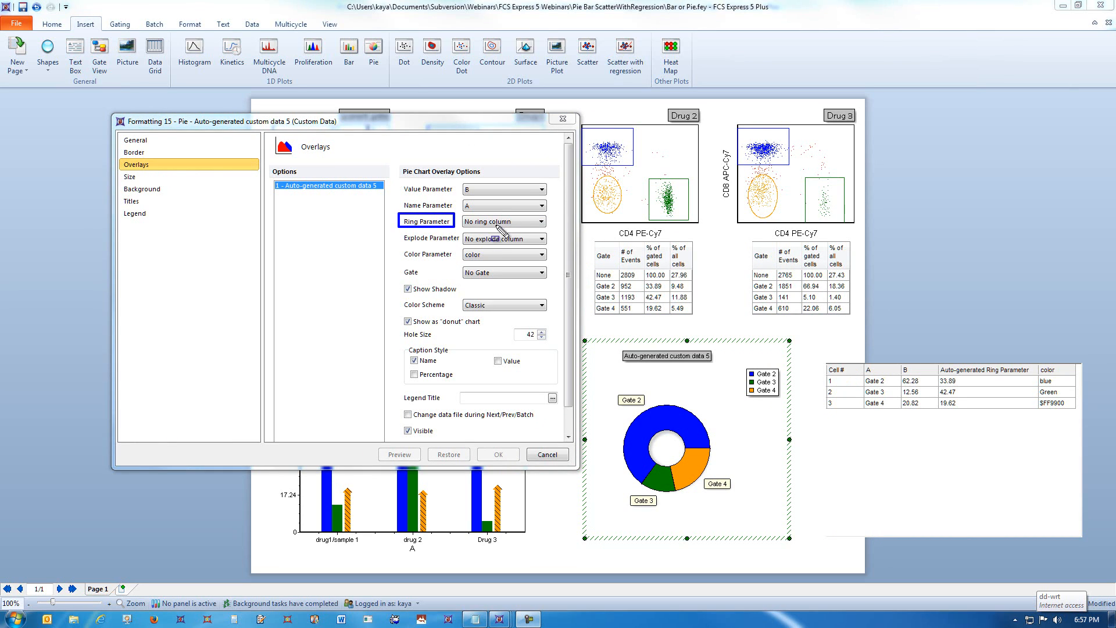
{"action": "key", "text": "Escape"}
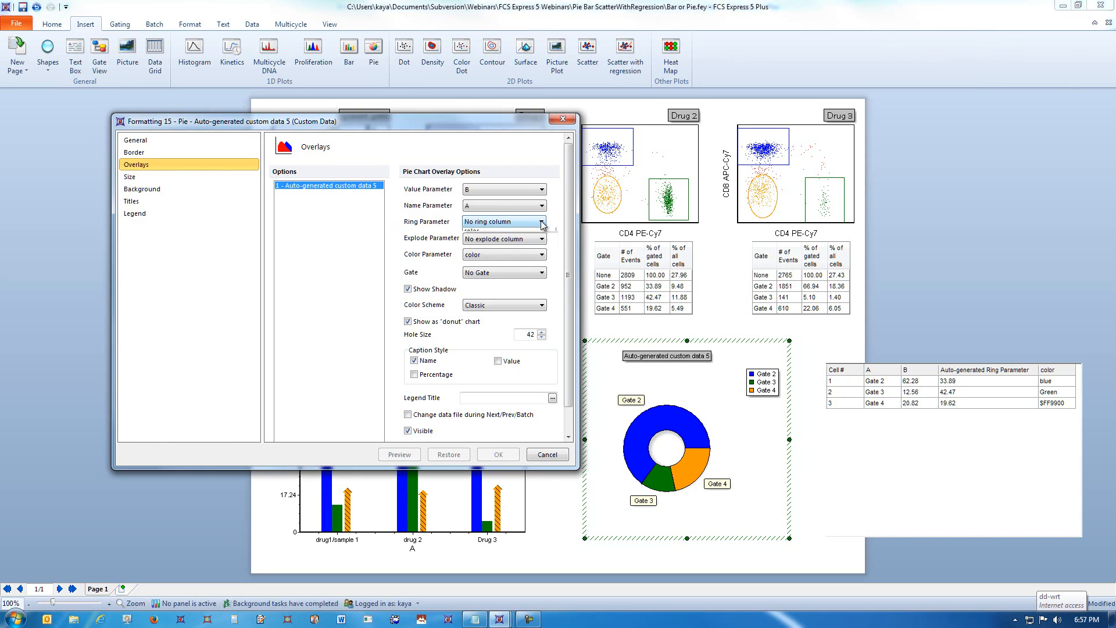
Step: Set the donut plot's Ring Parameter to the Auto-generated Ring Parameter column, preview it and apply the formatting
{"action": "left_click", "coordinate": [539, 222]}
{"action": "left_click", "coordinate": [539, 255]}
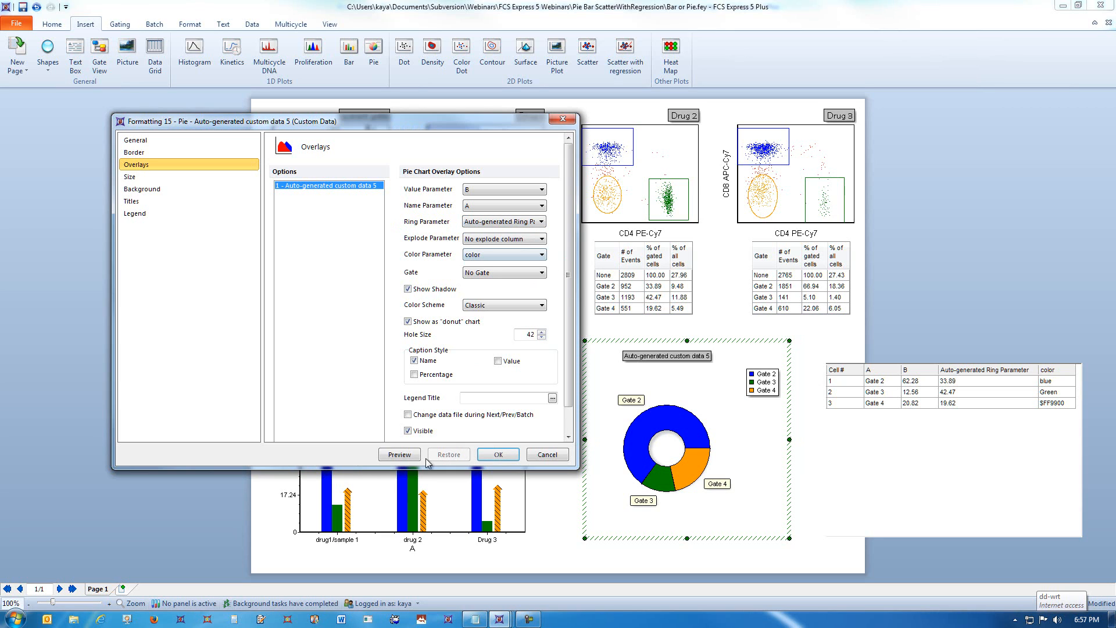
{"action": "left_click", "coordinate": [413, 460]}
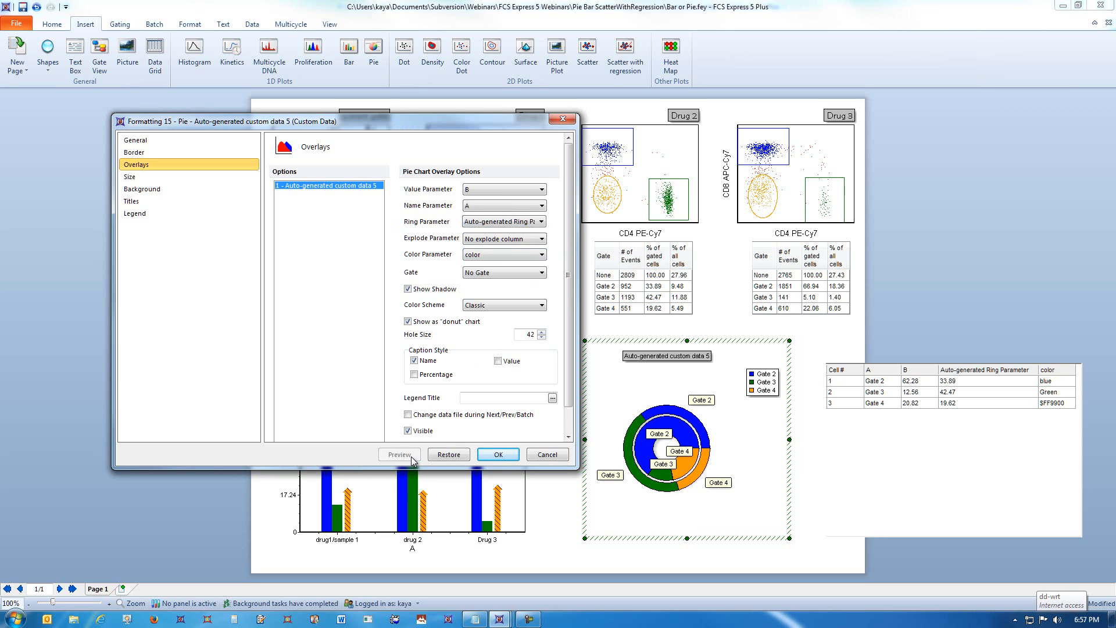
{"action": "left_click", "coordinate": [498, 455]}
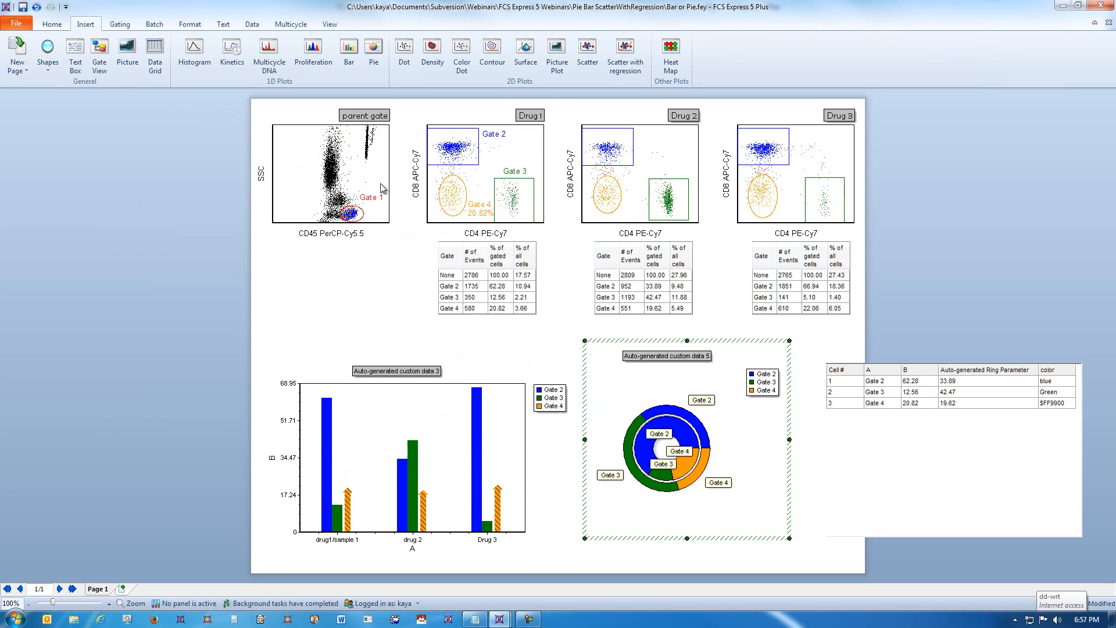
Step: Shift Gate 1 on the parent gate plot slightly to the left and advance the data on all objects to iteration 4
{"action": "mouse_move", "coordinate": [349, 211]}
{"action": "left_mouse_down"}
{"action": "mouse_move", "coordinate": [358, 203]}
{"action": "mouse_move", "coordinate": [367, 215]}
{"action": "mouse_move", "coordinate": [346, 224]}
{"action": "left_mouse_up"}
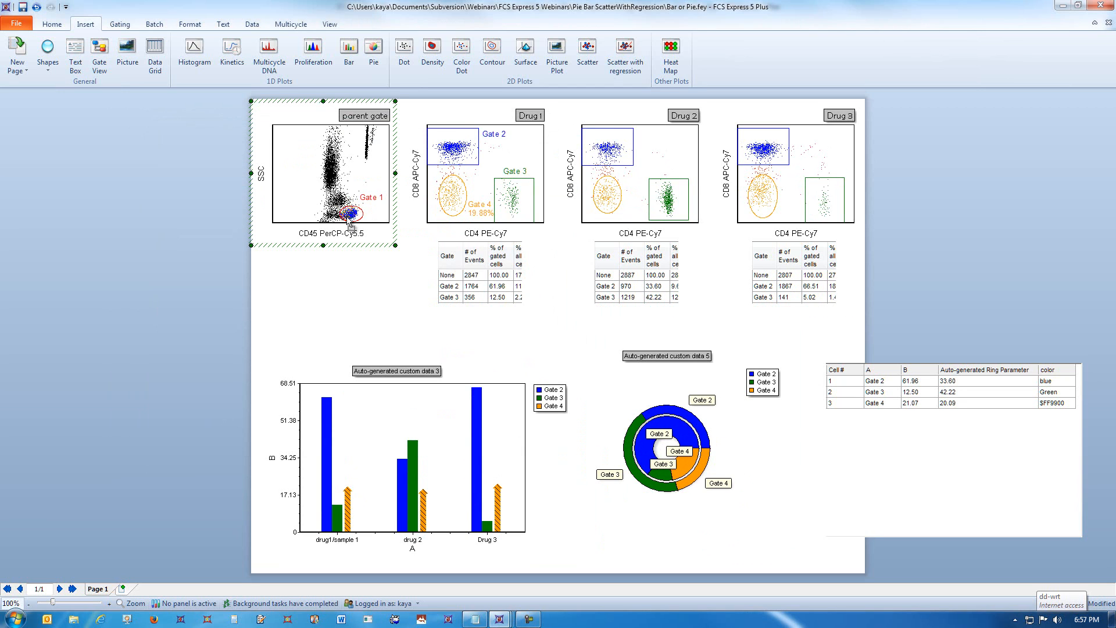
{"action": "left_click", "coordinate": [253, 25]}
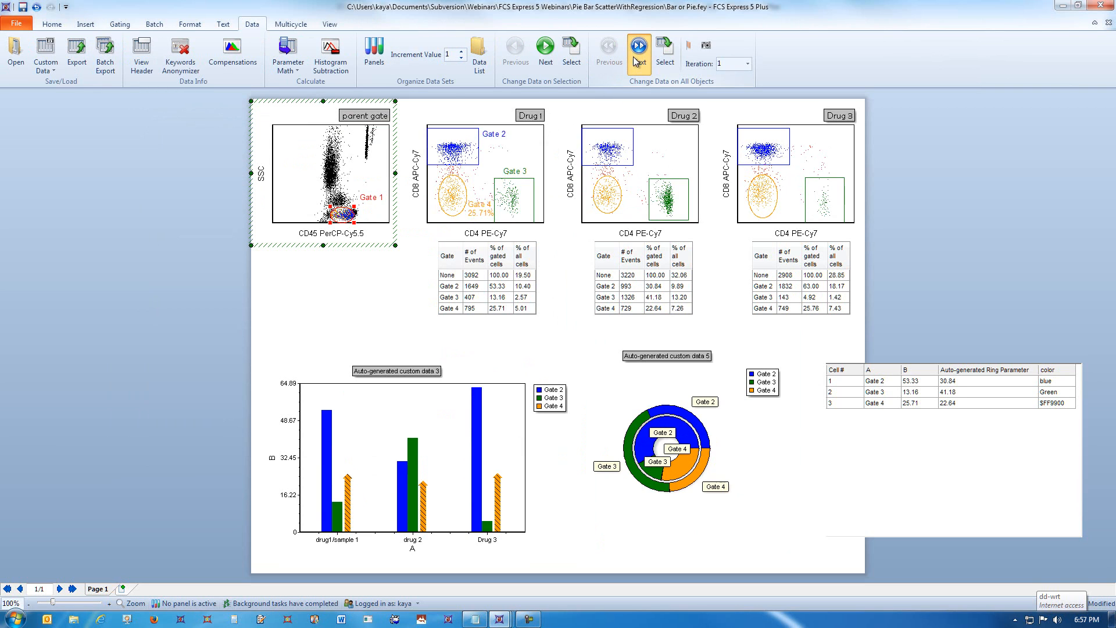
{"action": "left_click", "coordinate": [637, 61]}
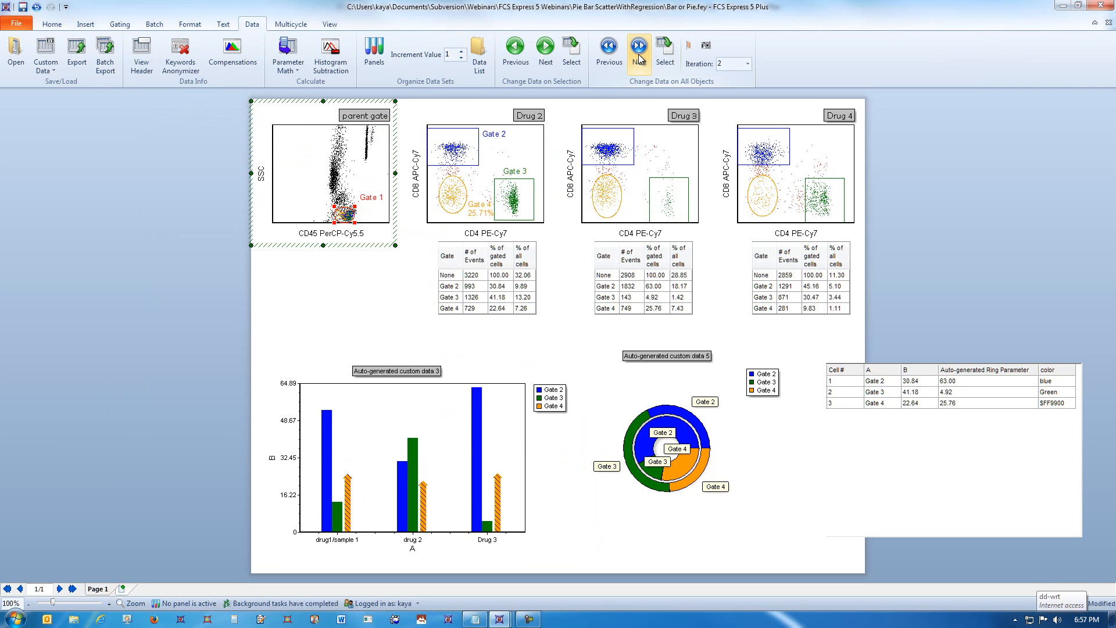
{"action": "left_click", "coordinate": [639, 59]}
{"action": "left_click", "coordinate": [639, 58]}
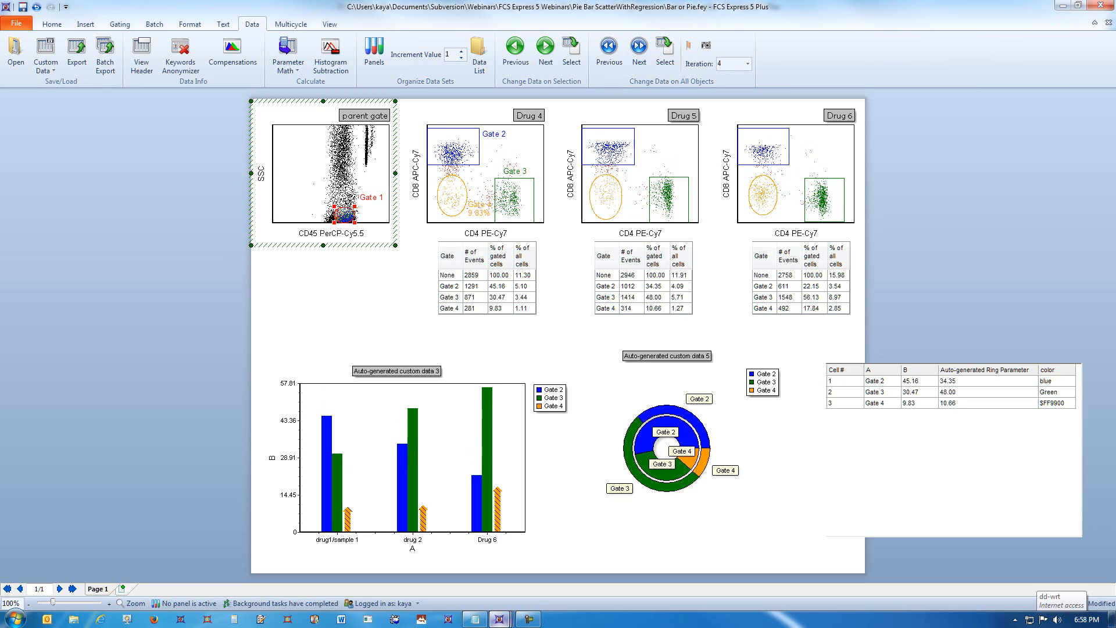
Step: Switch to the open Scatter.fey layout
{"action": "left_click", "coordinate": [500, 621]}
{"action": "mouse_move", "coordinate": [501, 621]}
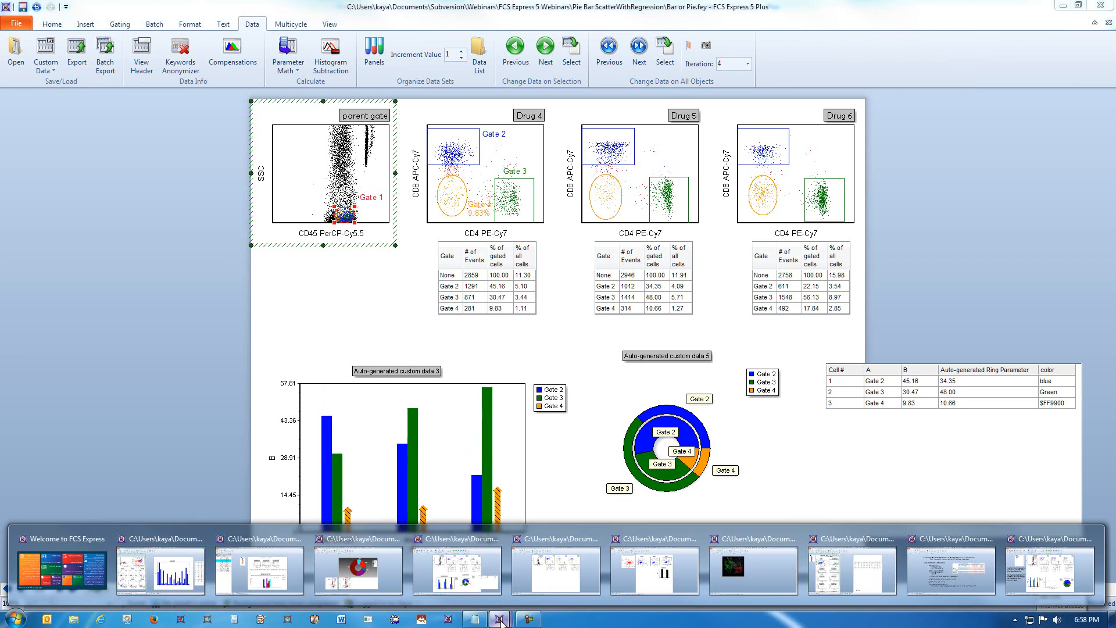
{"action": "left_click", "coordinate": [543, 577]}
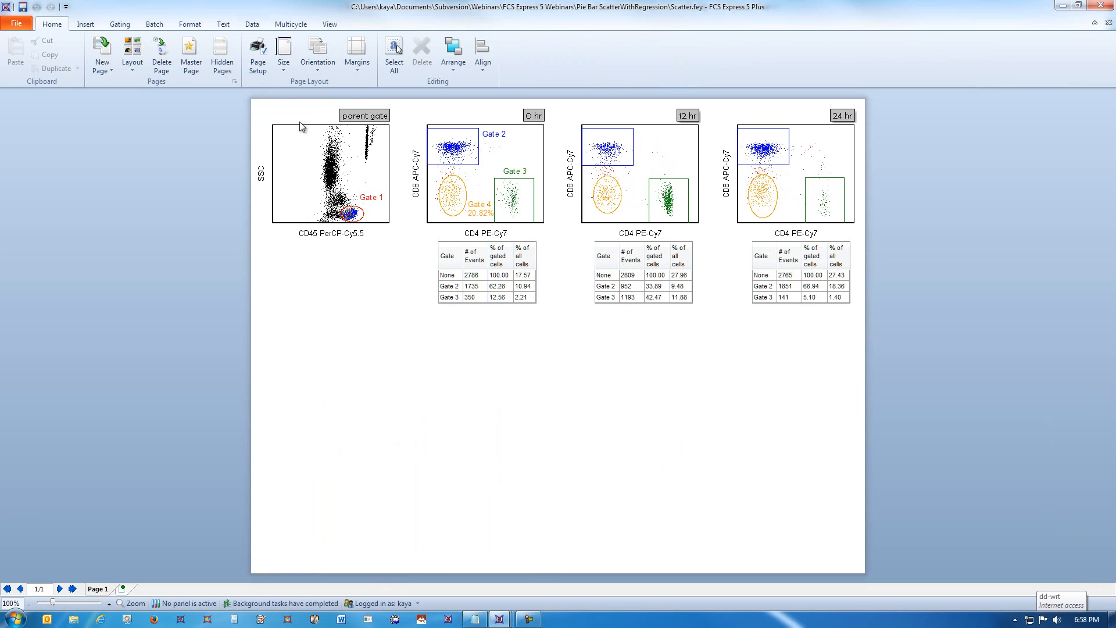
Step: Create a new custom data grid with four rows and columns A to D, and move it to the empty area below the plots
{"action": "left_click", "coordinate": [86, 25]}
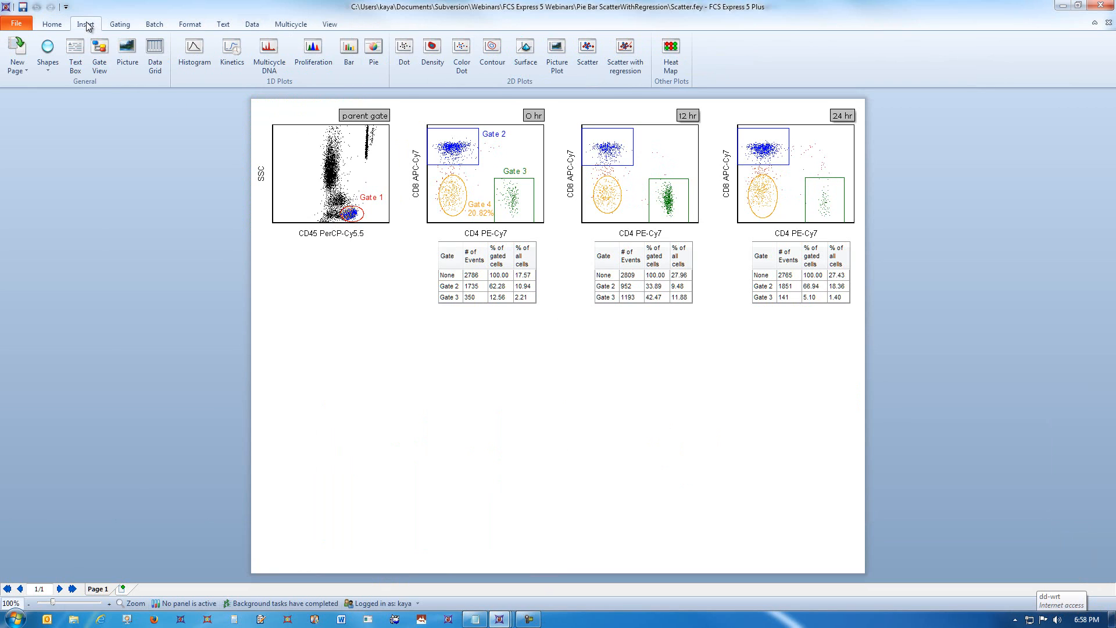
{"action": "left_click", "coordinate": [252, 24]}
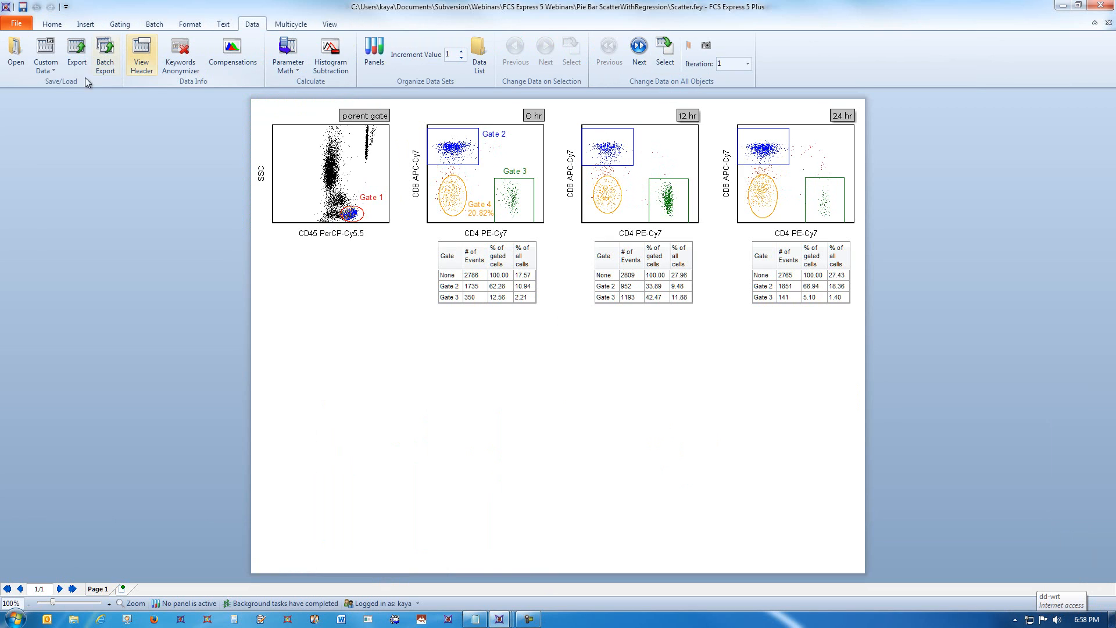
{"action": "left_click", "coordinate": [46, 64]}
{"action": "left_click", "coordinate": [75, 87]}
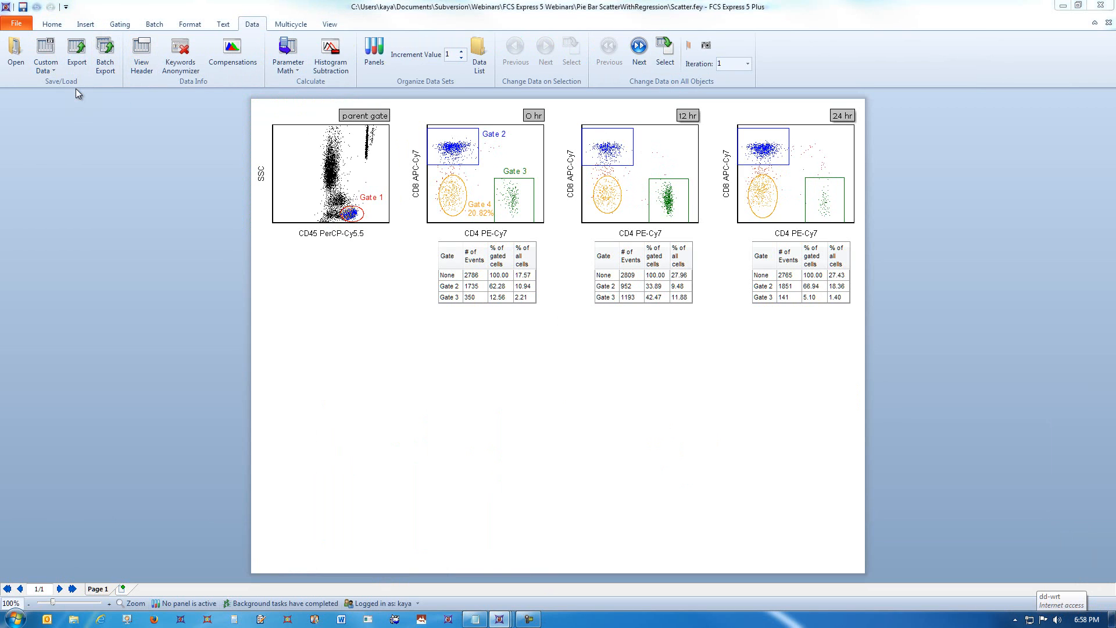
{"action": "left_click", "coordinate": [654, 471]}
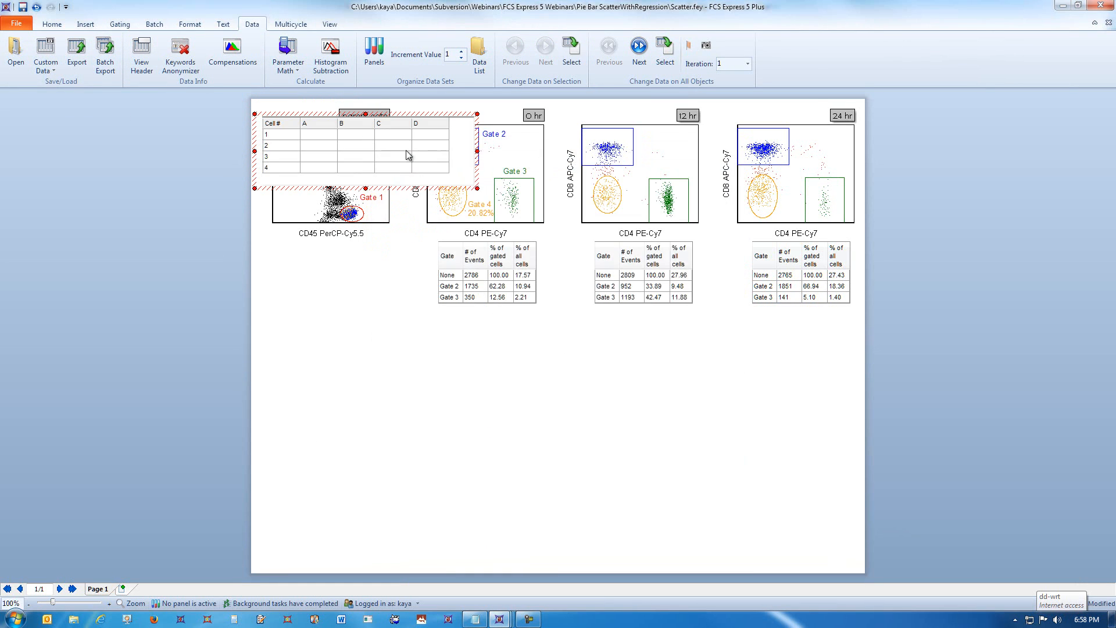
{"action": "left_click_drag", "start_coordinate": [418, 118], "coordinate": [444, 378]}
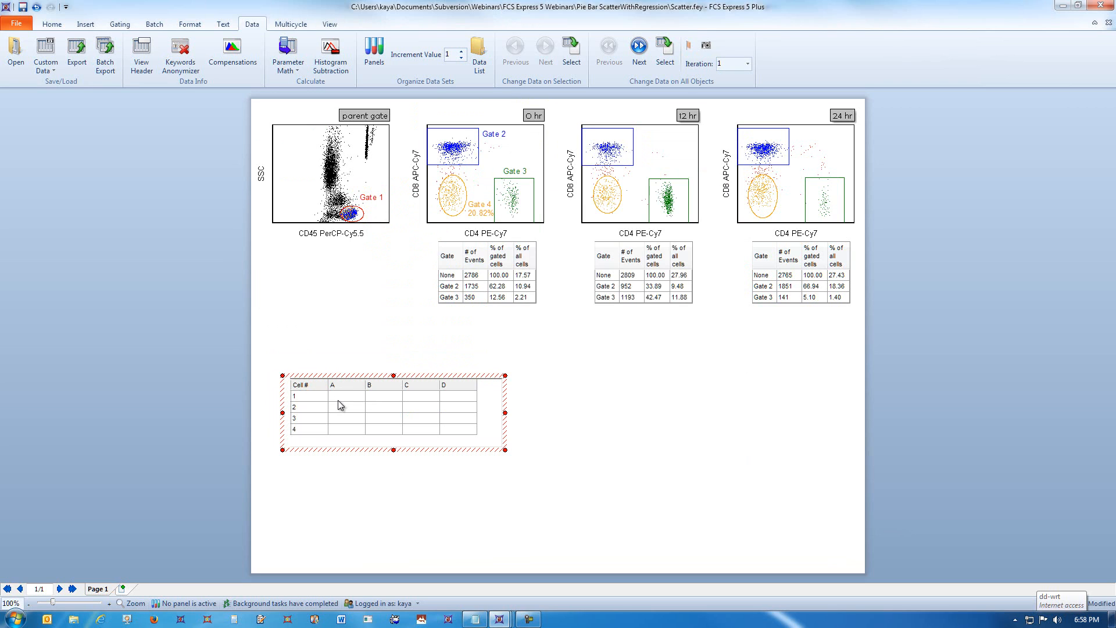
Step: Rename column A of the new data grid as the treatment time column, starting the name with "treatment time ("
{"action": "double_click", "coordinate": [338, 398]}
{"action": "right_click", "coordinate": [337, 397]}
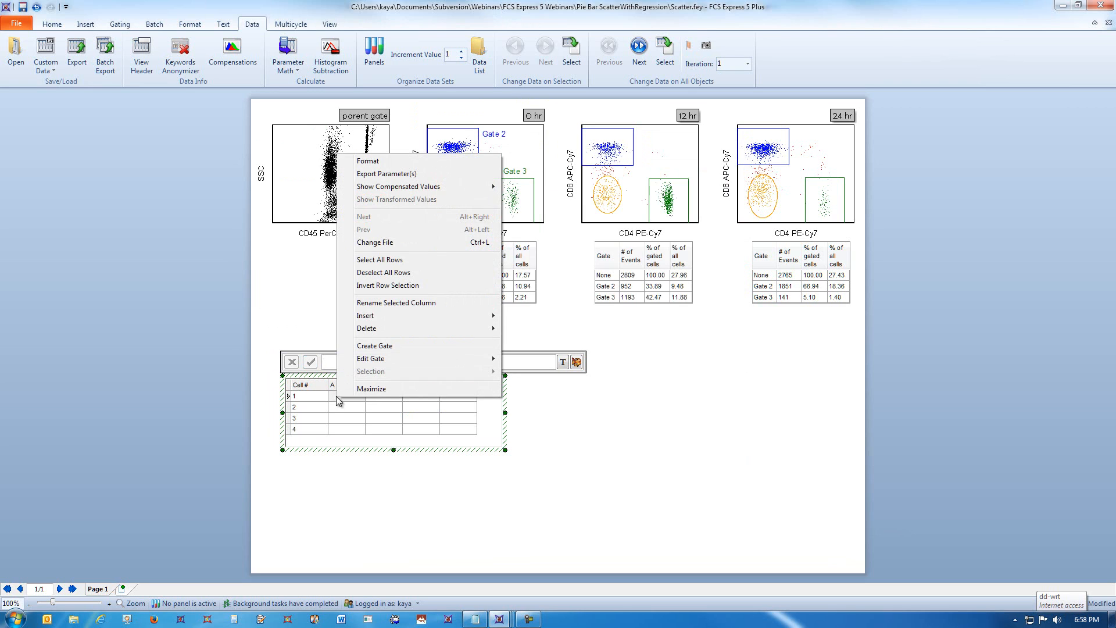
{"action": "left_click", "coordinate": [391, 304]}
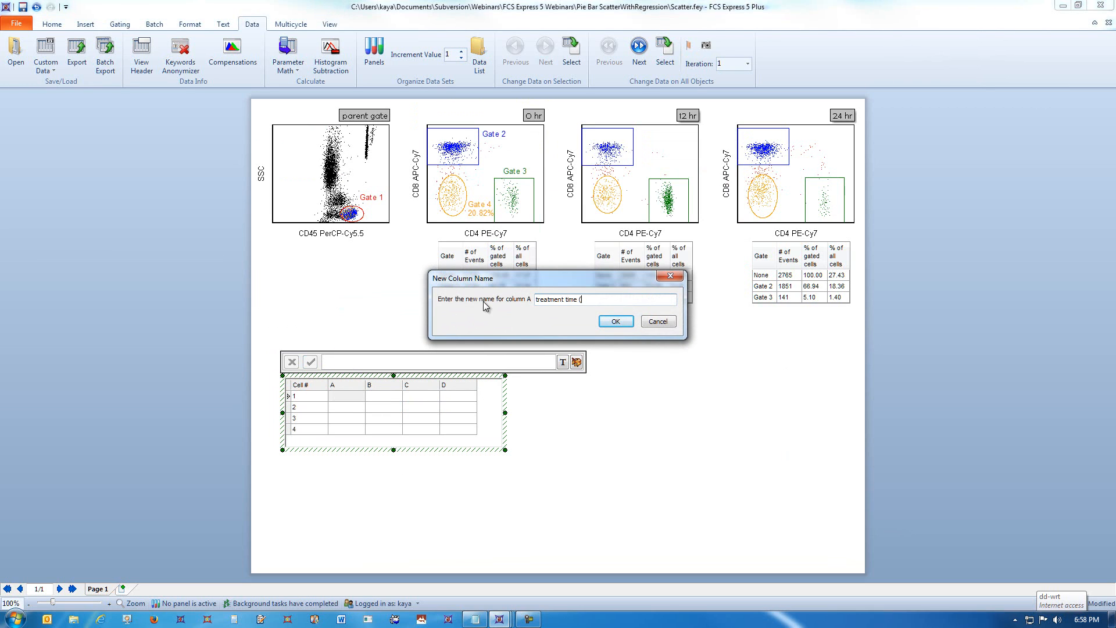
{"action": "left_click", "coordinate": [615, 321]}
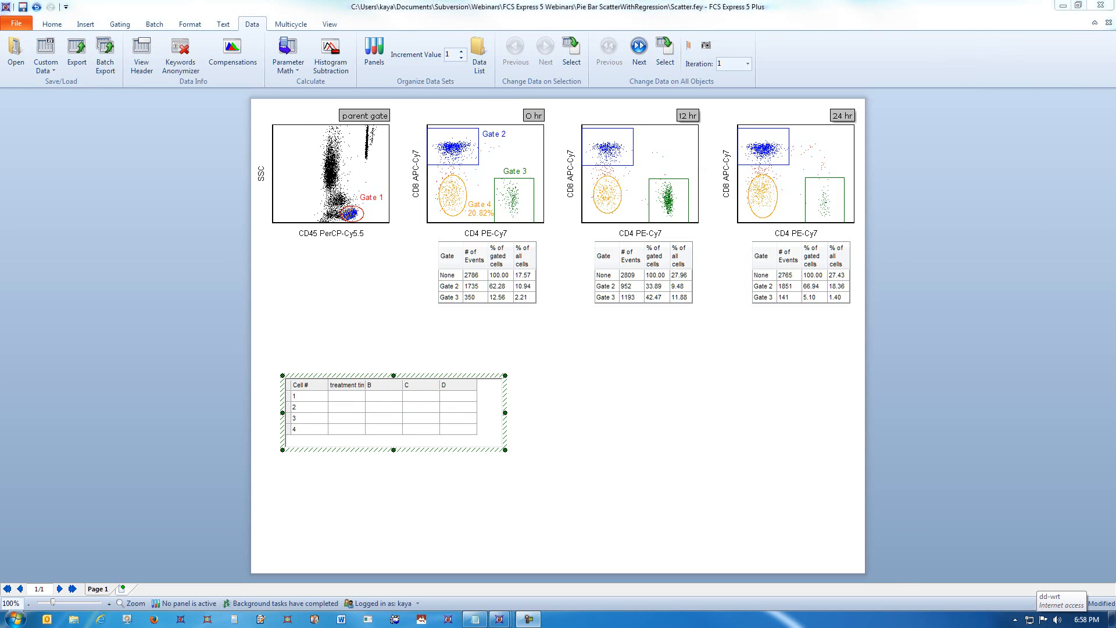
{"action": "left_click_drag", "start_coordinate": [488, 102], "coordinate": [556, 125]}
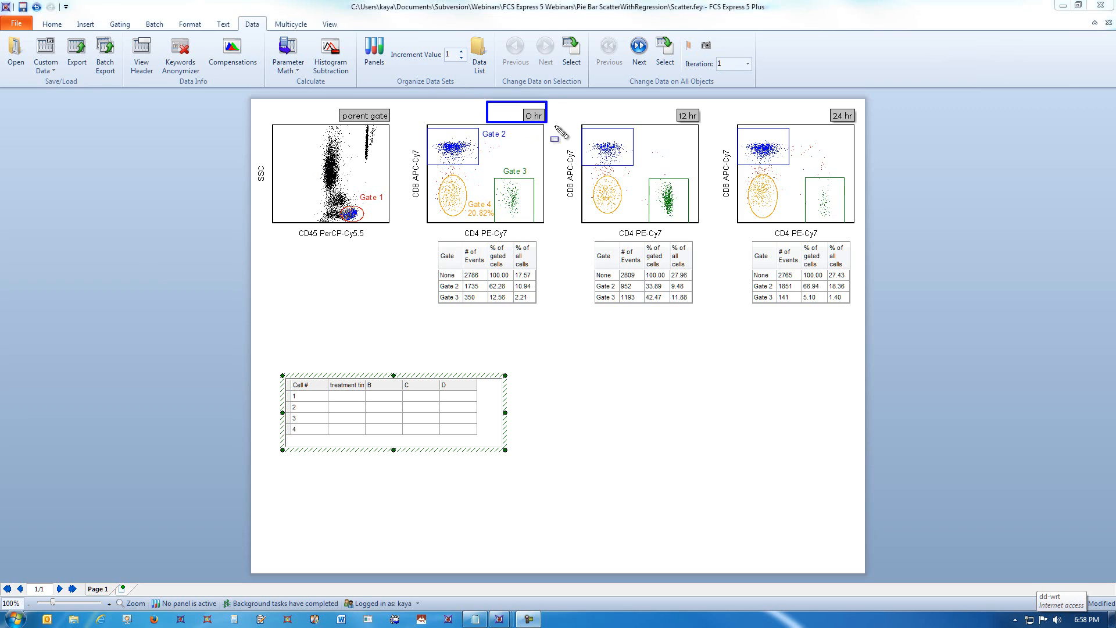
{"action": "left_click_drag", "start_coordinate": [644, 101], "coordinate": [710, 130]}
{"action": "left_click_drag", "start_coordinate": [804, 102], "coordinate": [867, 129]}
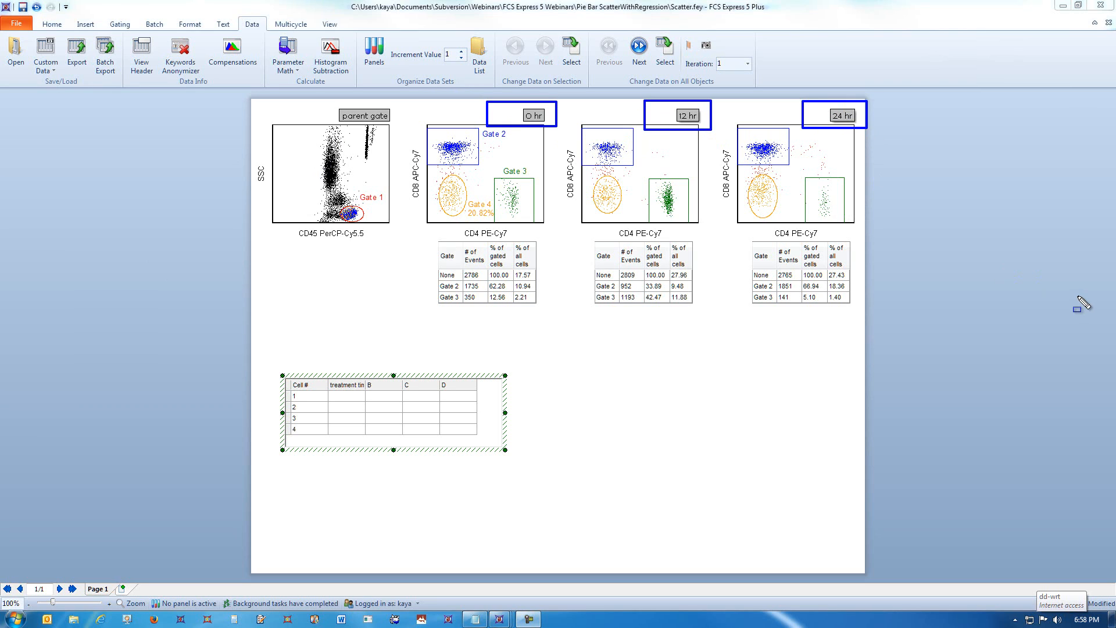
{"action": "key", "text": "Escape"}
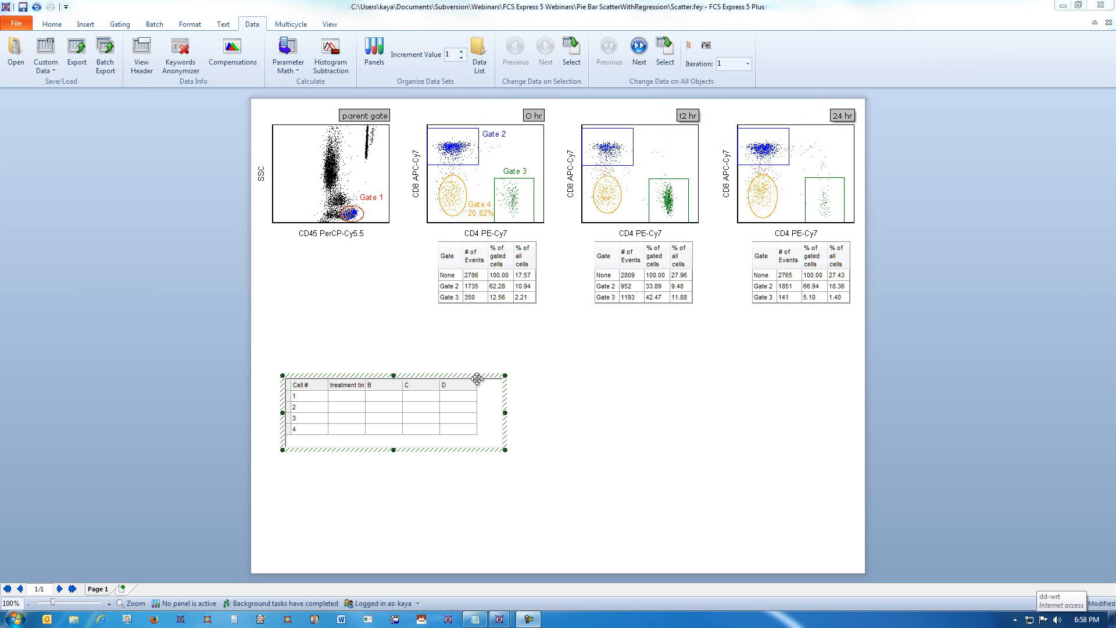
Step: Rename column B of the data grid to Gate 2
{"action": "right_click", "coordinate": [385, 396]}
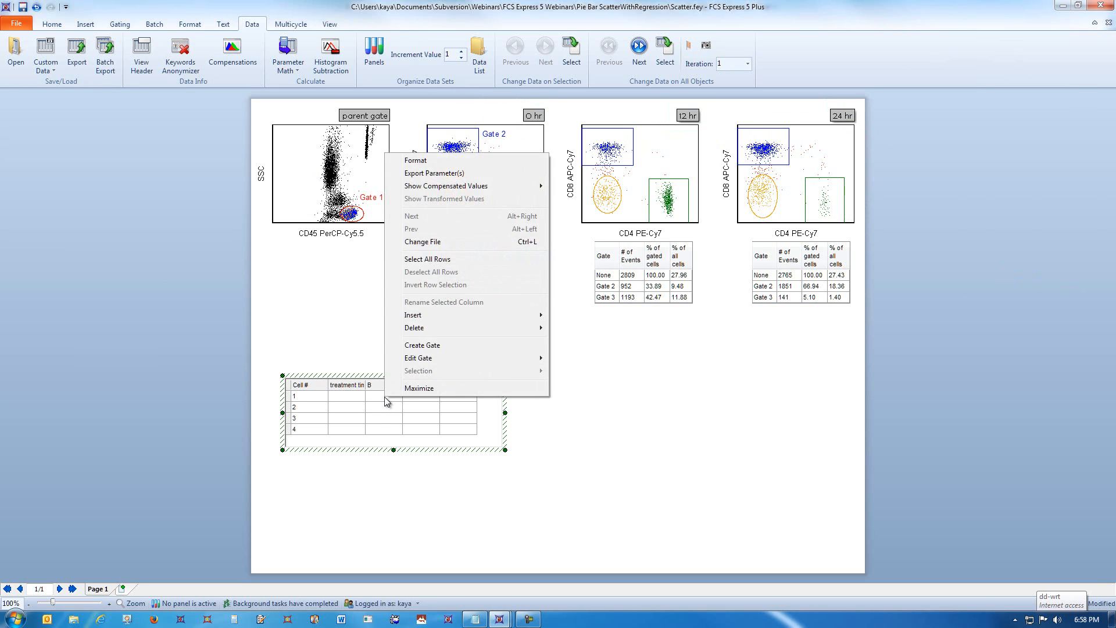
{"action": "left_click", "coordinate": [379, 396]}
{"action": "right_click", "coordinate": [379, 397]}
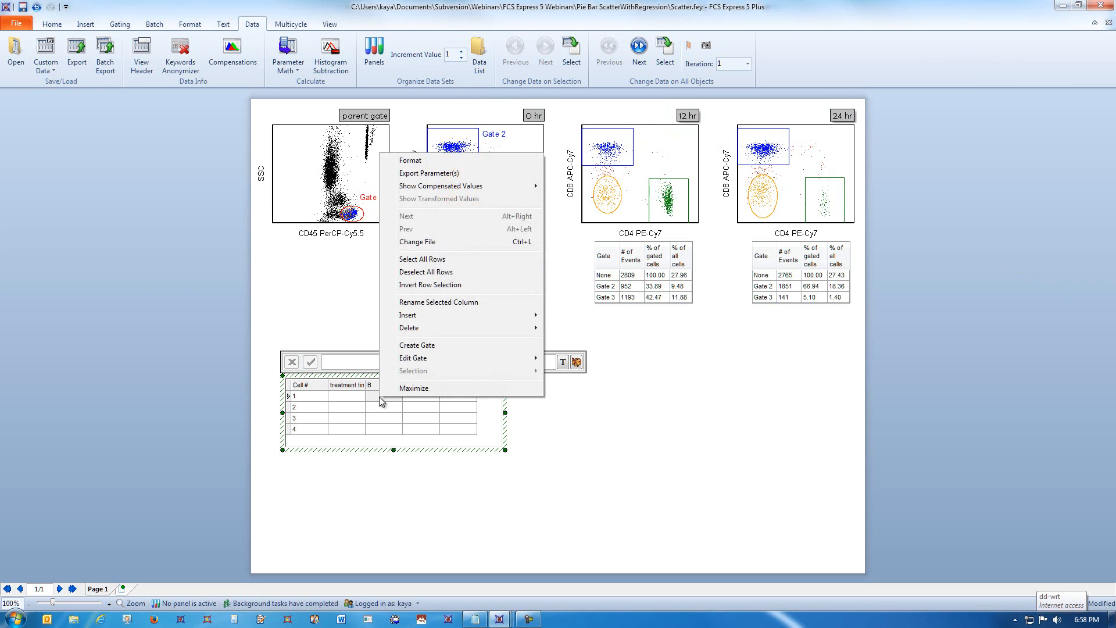
{"action": "left_click", "coordinate": [448, 301]}
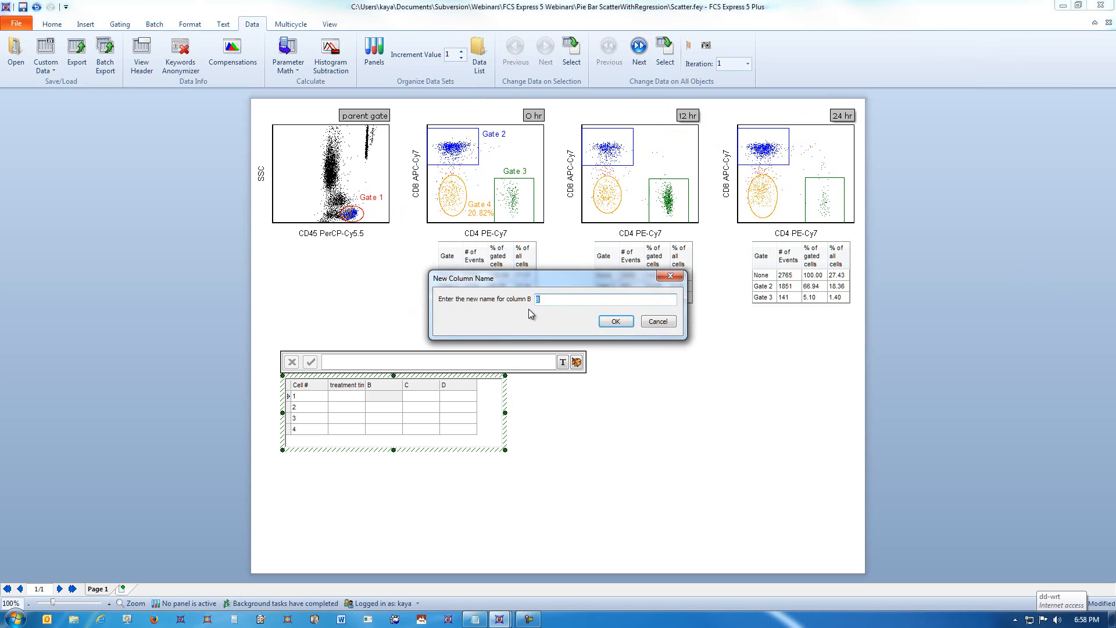
{"action": "type", "text": "Gate 2"}
{"action": "left_click", "coordinate": [616, 321]}
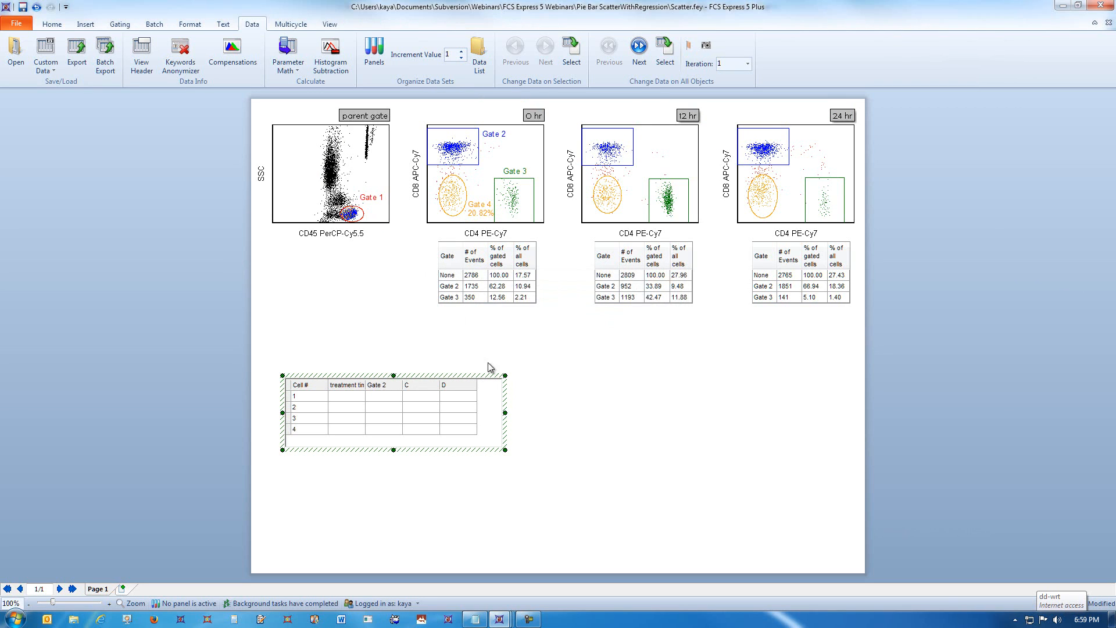
Step: Rename column C of the custom data grid to Gate 3
{"action": "left_click", "coordinate": [416, 396]}
{"action": "right_click", "coordinate": [415, 396]}
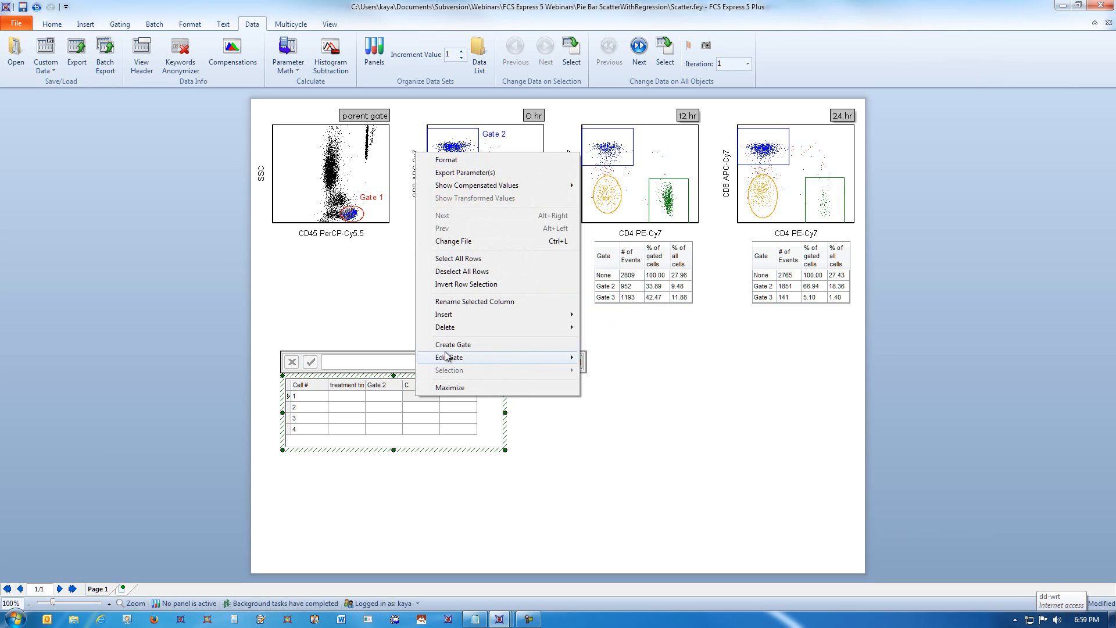
{"action": "left_click", "coordinate": [483, 299]}
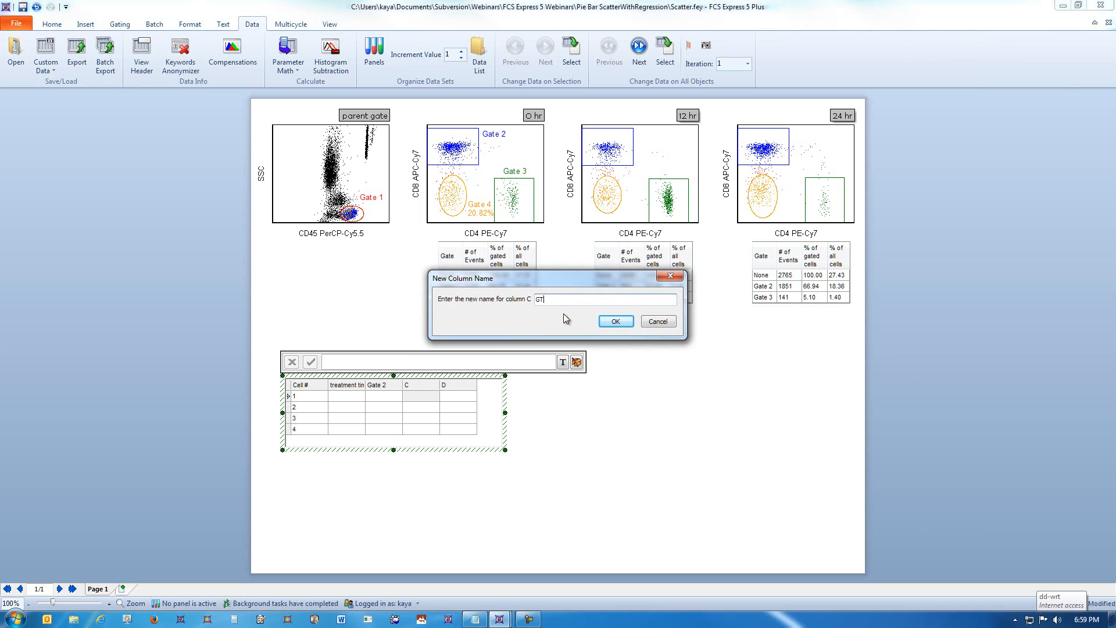
{"action": "key", "text": "Caps_Lock"}
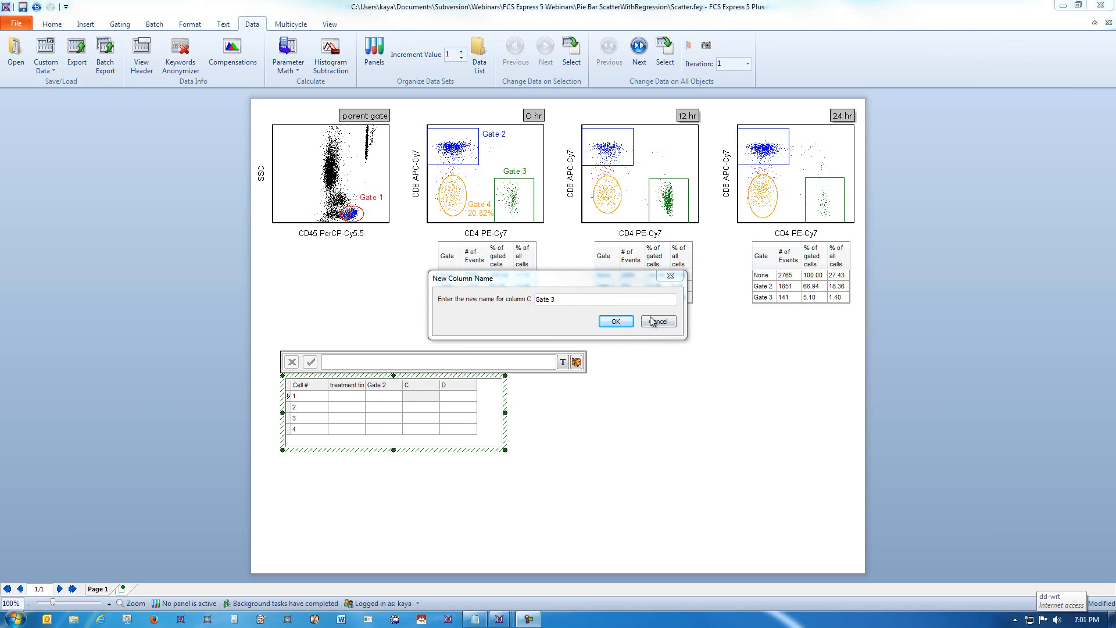
{"action": "left_click", "coordinate": [616, 322]}
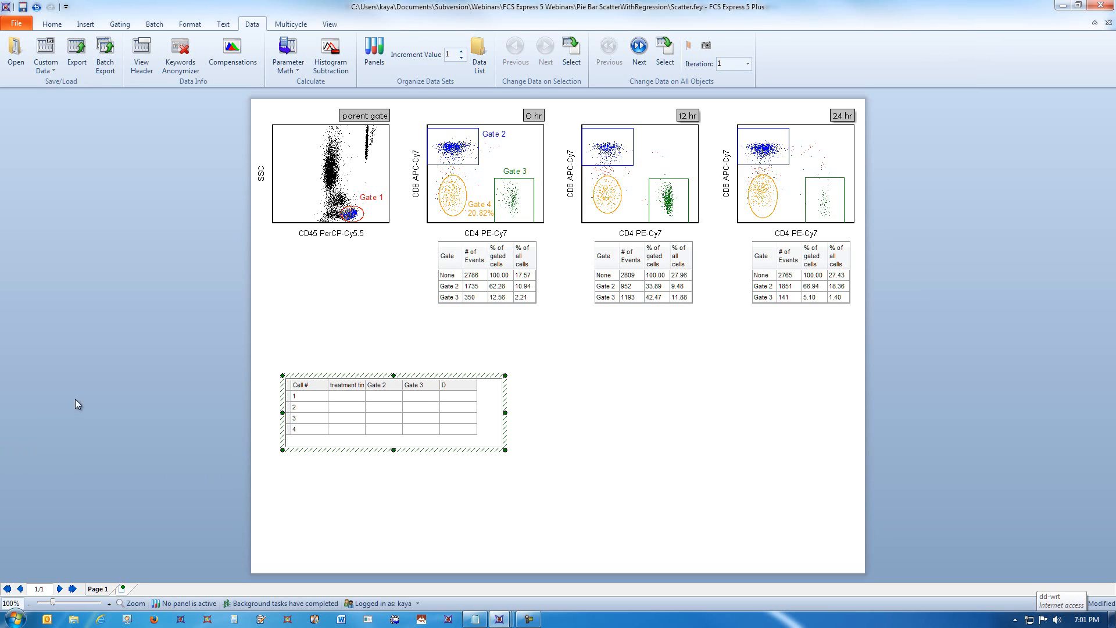
Step: Enter treatment times 0, 12 and 24 in rows 1 to 3 of the data grid, and widen the treatment time column
{"action": "left_click", "coordinate": [352, 396]}
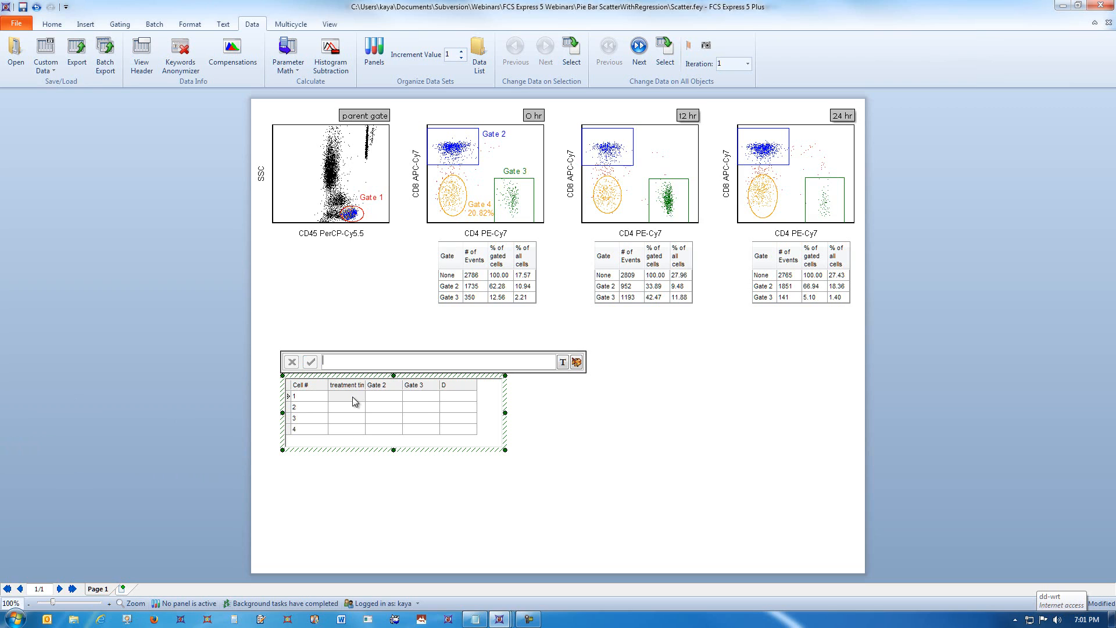
{"action": "type", "text": "0"}
{"action": "key", "text": "Return"}
{"action": "type", "text": "12"}
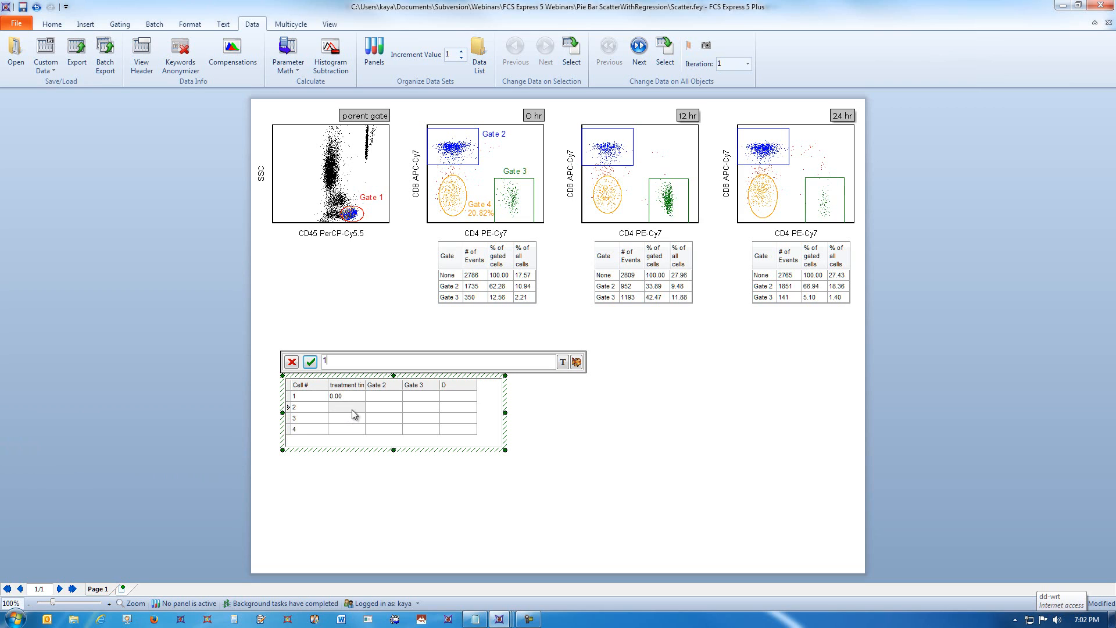
{"action": "left_click", "coordinate": [311, 363]}
{"action": "left_click", "coordinate": [350, 418]}
{"action": "type", "text": "24"}
{"action": "left_click", "coordinate": [311, 362]}
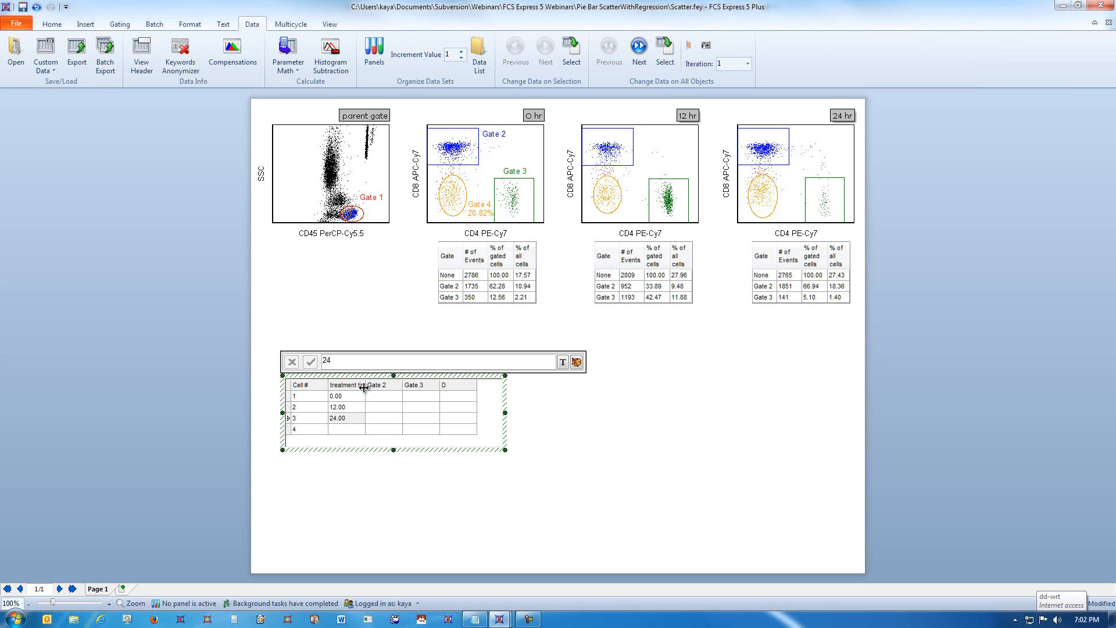
{"action": "left_click_drag", "start_coordinate": [364, 388], "coordinate": [378, 390]}
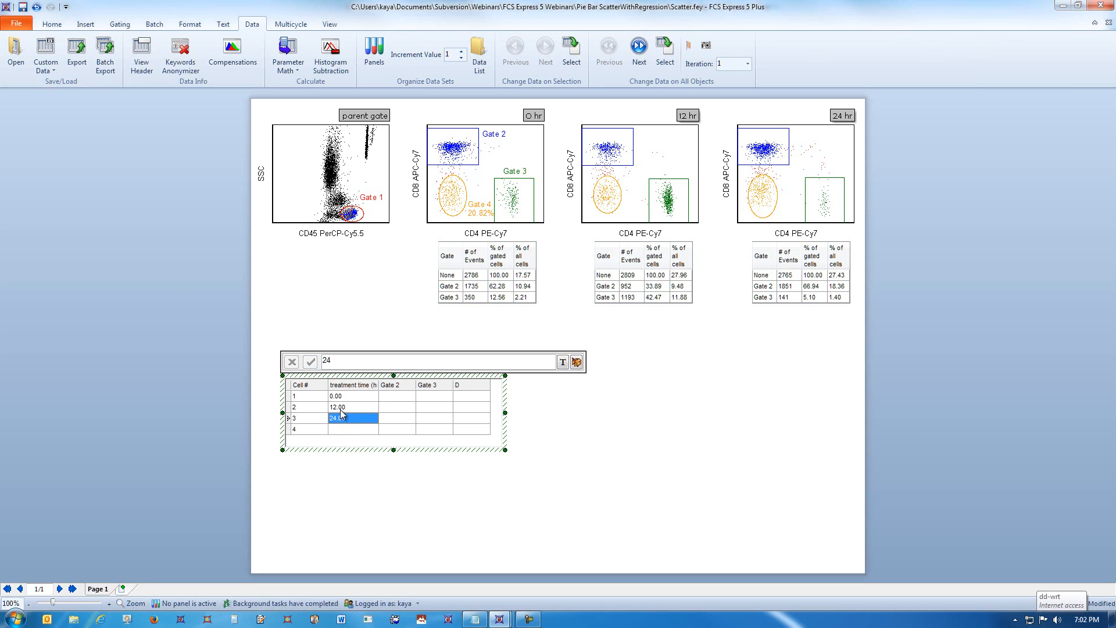
{"action": "left_click", "coordinate": [629, 409]}
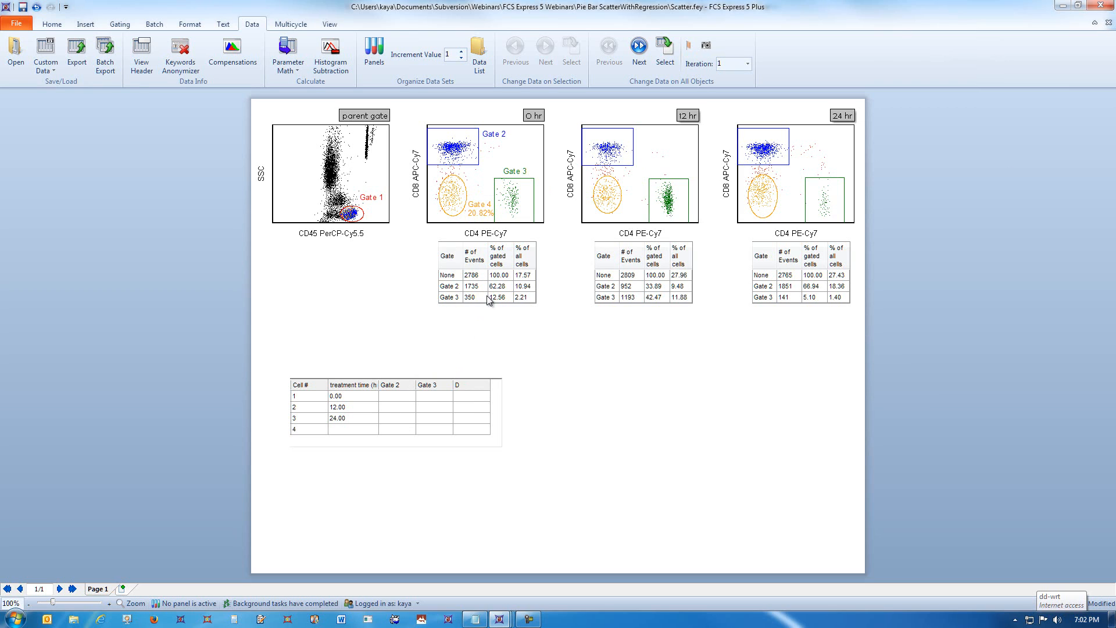
Step: Fill rows 1 to 3 of the Gate 2 column with the Gate 2 % of gated cells from the 0, 12 and 24 hr statistics tables
{"action": "left_click", "coordinate": [501, 286]}
{"action": "left_click_drag", "start_coordinate": [501, 287], "coordinate": [392, 399]}
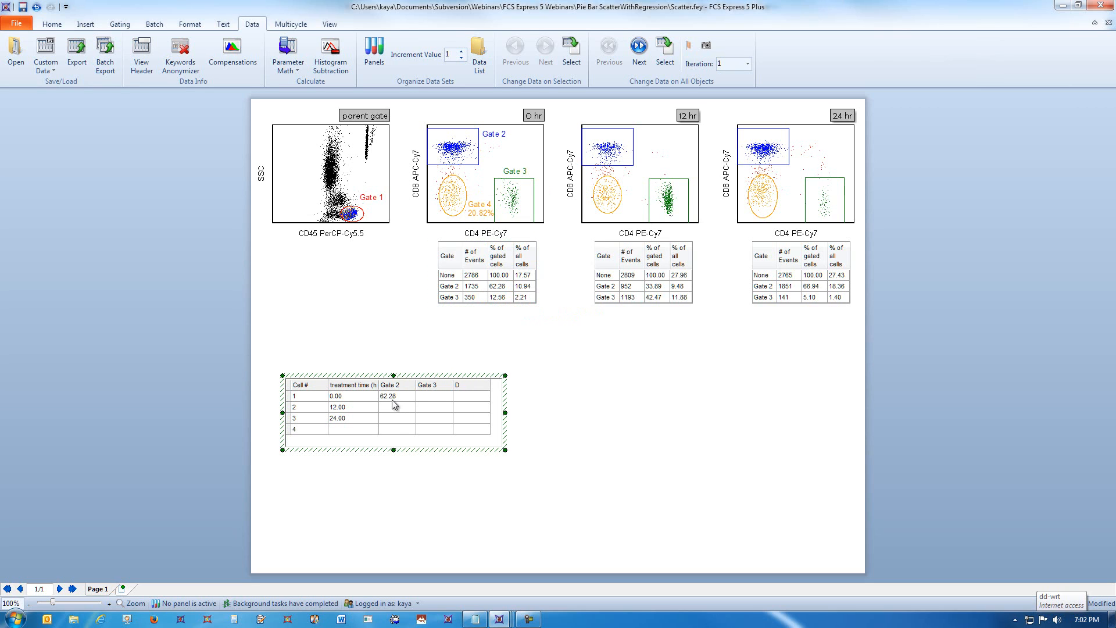
{"action": "left_click", "coordinate": [657, 287]}
{"action": "left_click_drag", "start_coordinate": [657, 288], "coordinate": [397, 407]}
{"action": "left_click", "coordinate": [814, 287]}
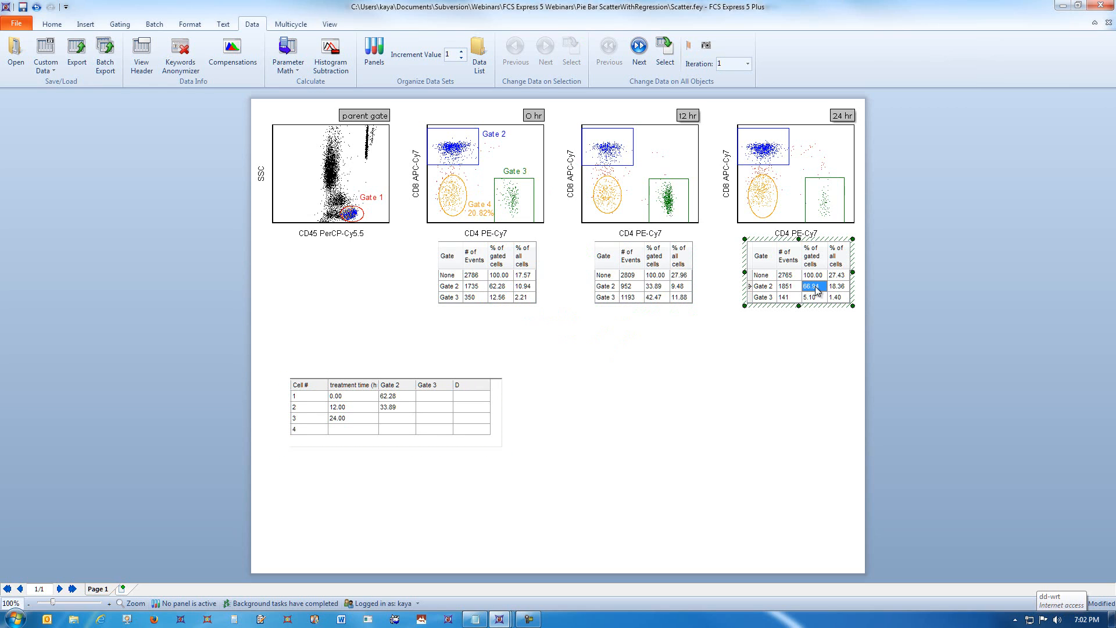
{"action": "left_click_drag", "start_coordinate": [815, 291], "coordinate": [399, 423]}
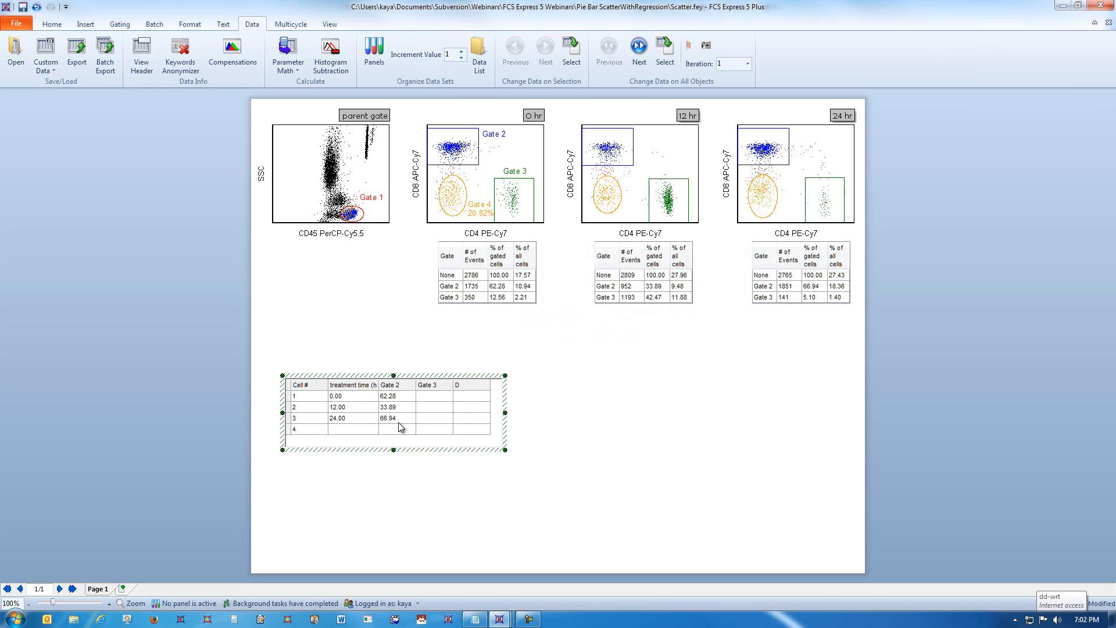
Step: Insert a Scatter plot of the custom data in the empty area beside the data grid
{"action": "left_click", "coordinate": [85, 25]}
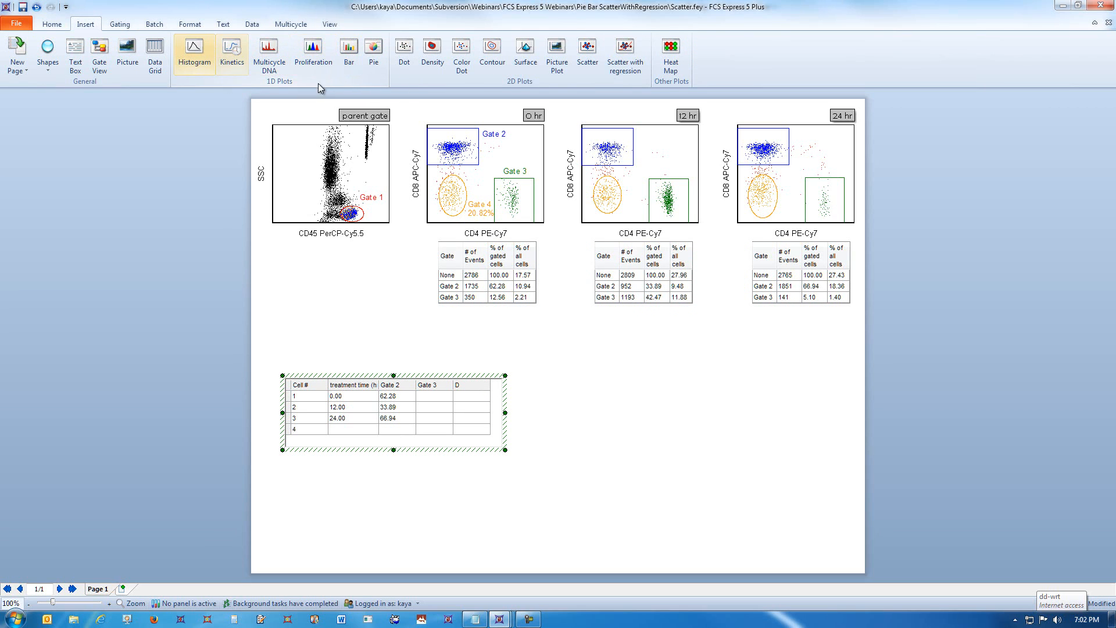
{"action": "left_click", "coordinate": [597, 70]}
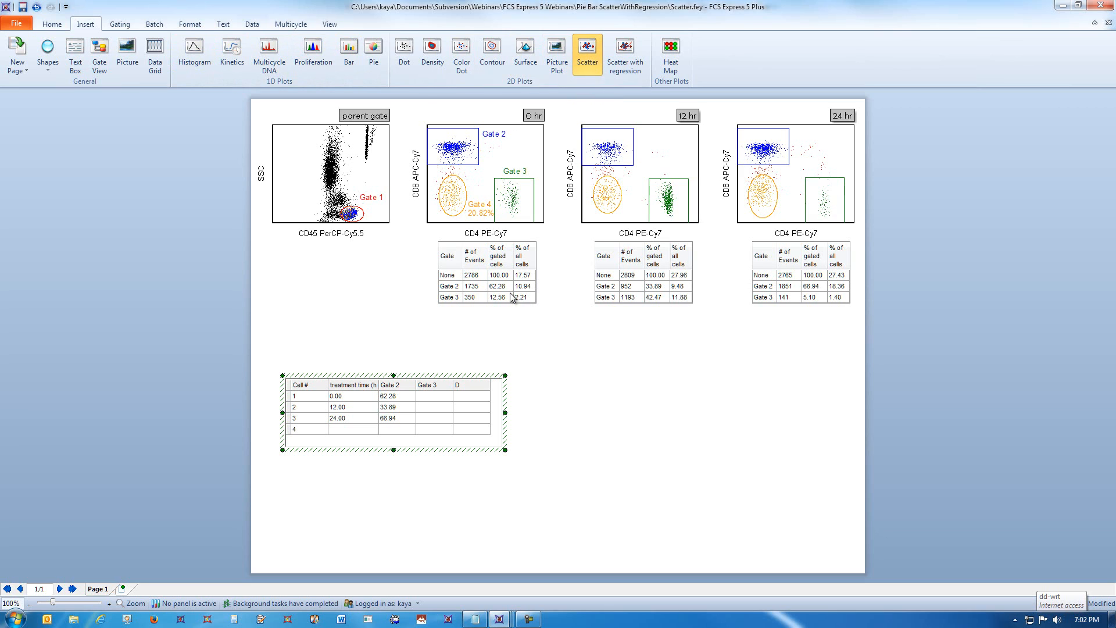
{"action": "left_click", "coordinate": [535, 367]}
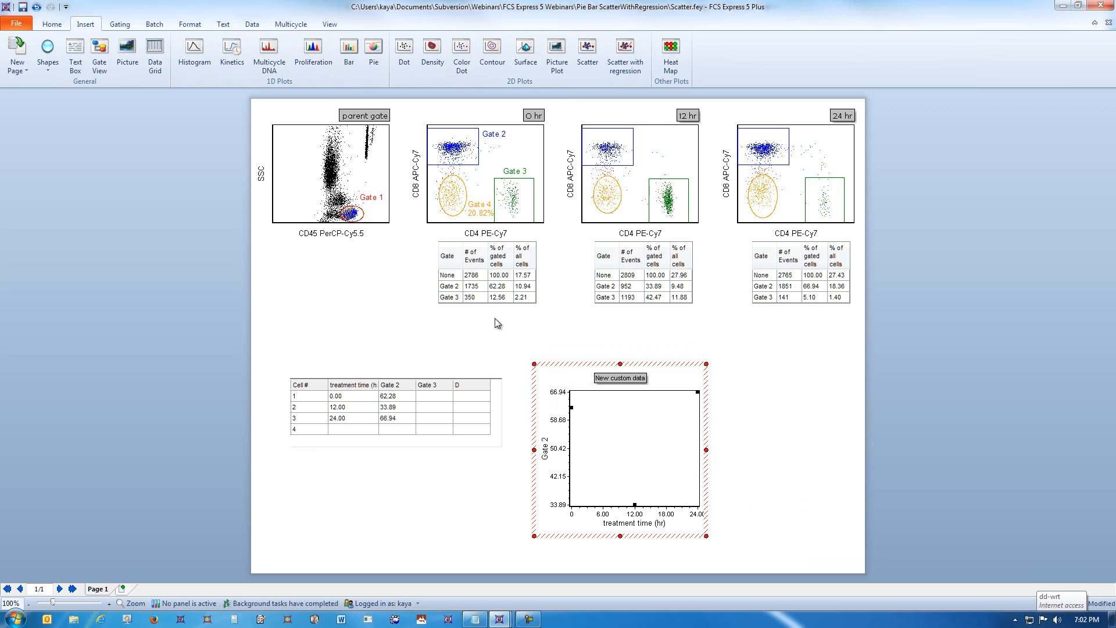
Step: Fill rows 1 to 3 of the Gate 3 column with the Gate 3 % of gated cells from the 0, 12 and 24 hr statistics tables
{"action": "left_click", "coordinate": [500, 298]}
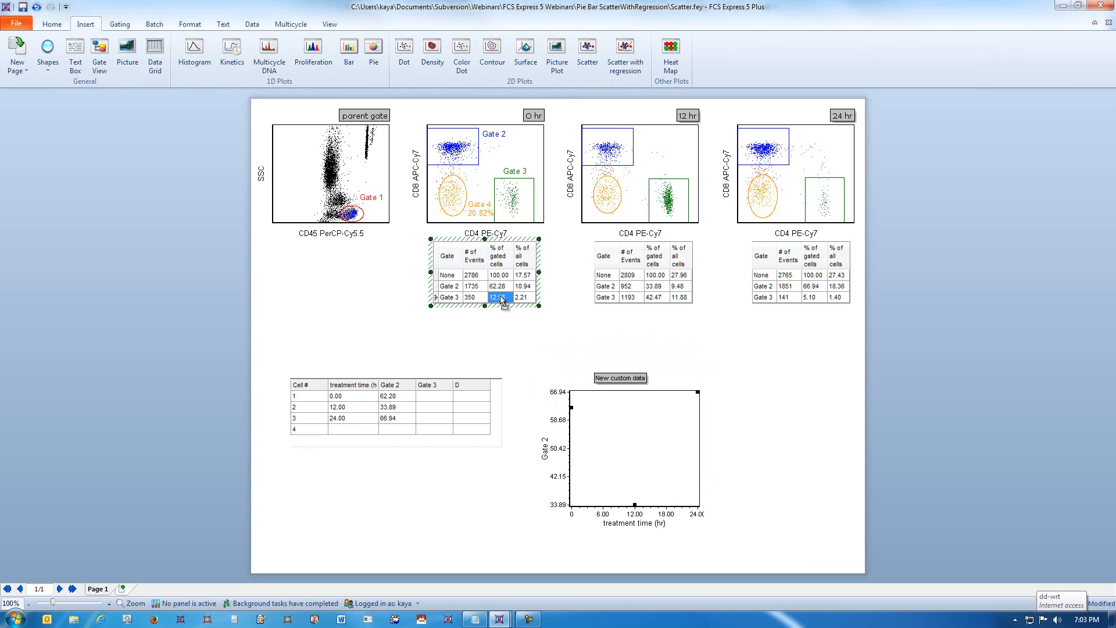
{"action": "left_click_drag", "start_coordinate": [503, 300], "coordinate": [425, 397]}
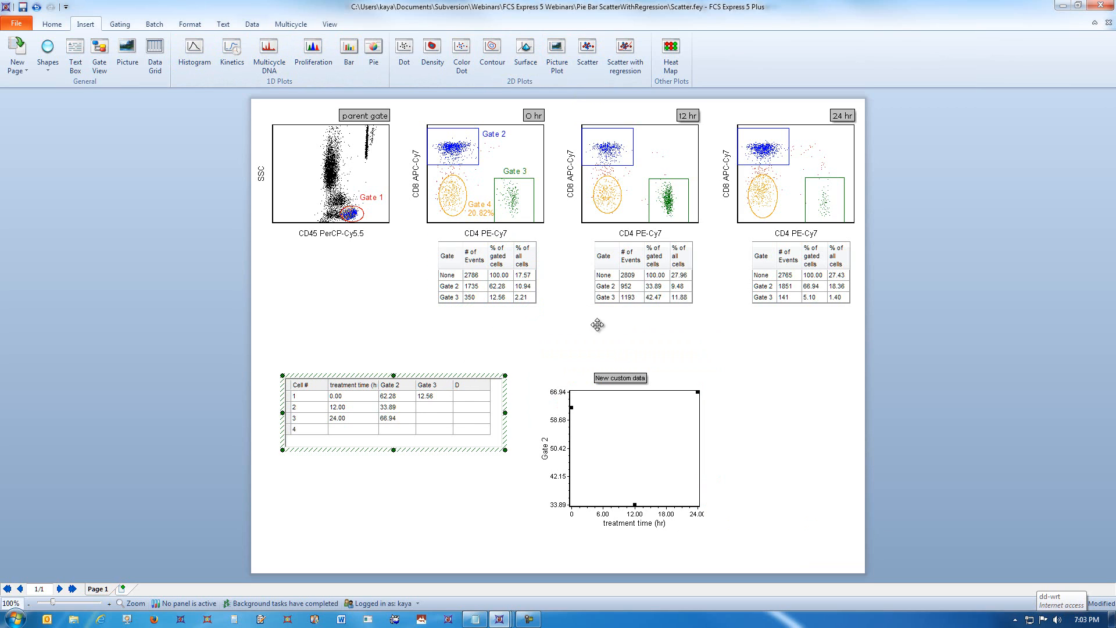
{"action": "left_click", "coordinate": [656, 297]}
{"action": "left_click_drag", "start_coordinate": [656, 297], "coordinate": [435, 406]}
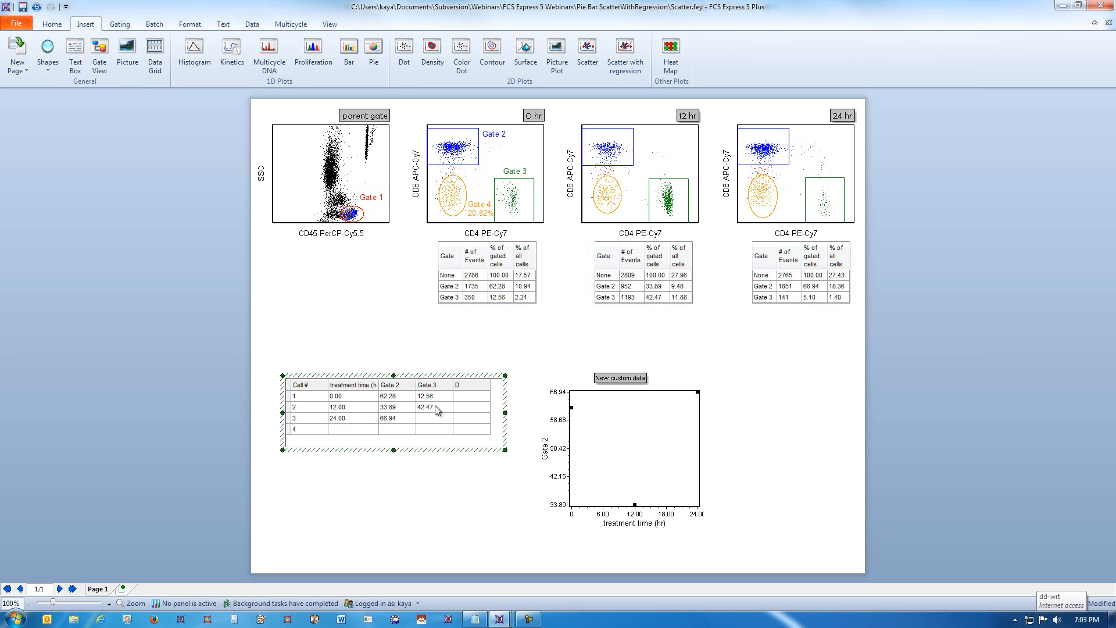
{"action": "left_click", "coordinate": [814, 298]}
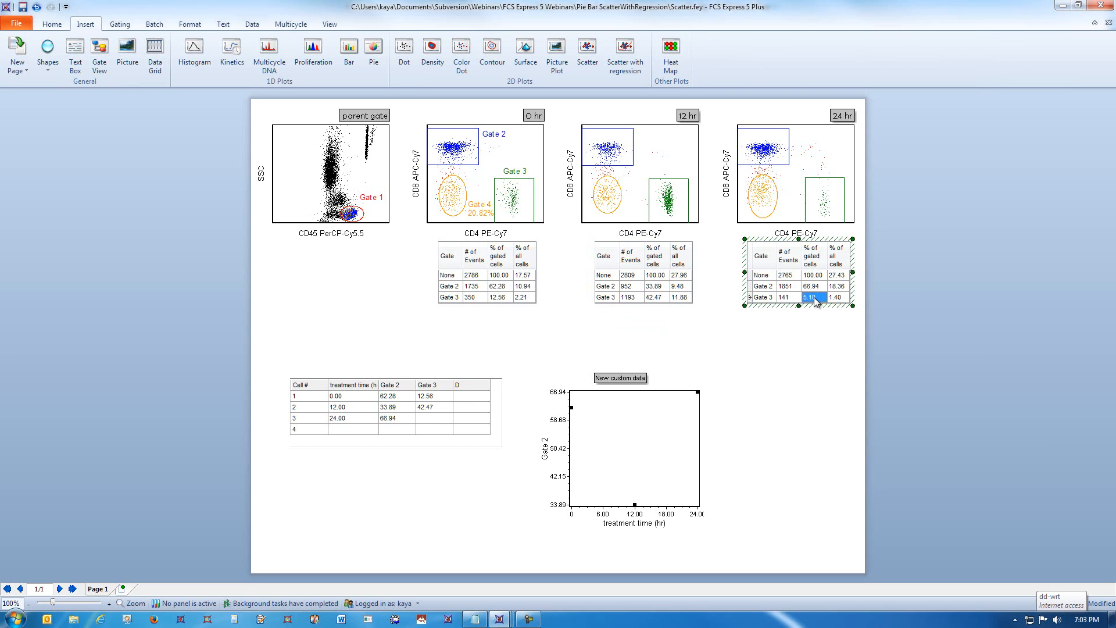
{"action": "left_click_drag", "start_coordinate": [816, 299], "coordinate": [431, 418]}
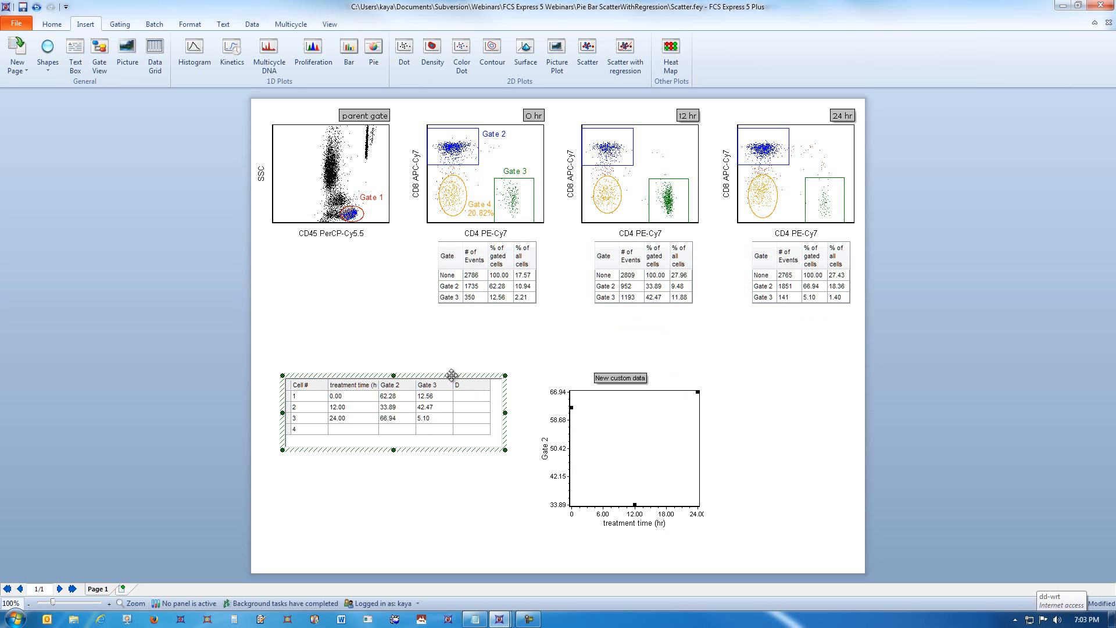
Step: Add the custom data grid to the scatter plot as a new overlay
{"action": "mouse_move", "coordinate": [452, 375]}
{"action": "left_mouse_down"}
{"action": "mouse_move", "coordinate": [478, 485]}
{"action": "mouse_move", "coordinate": [634, 445]}
{"action": "mouse_move", "coordinate": [640, 424]}
{"action": "left_mouse_up"}
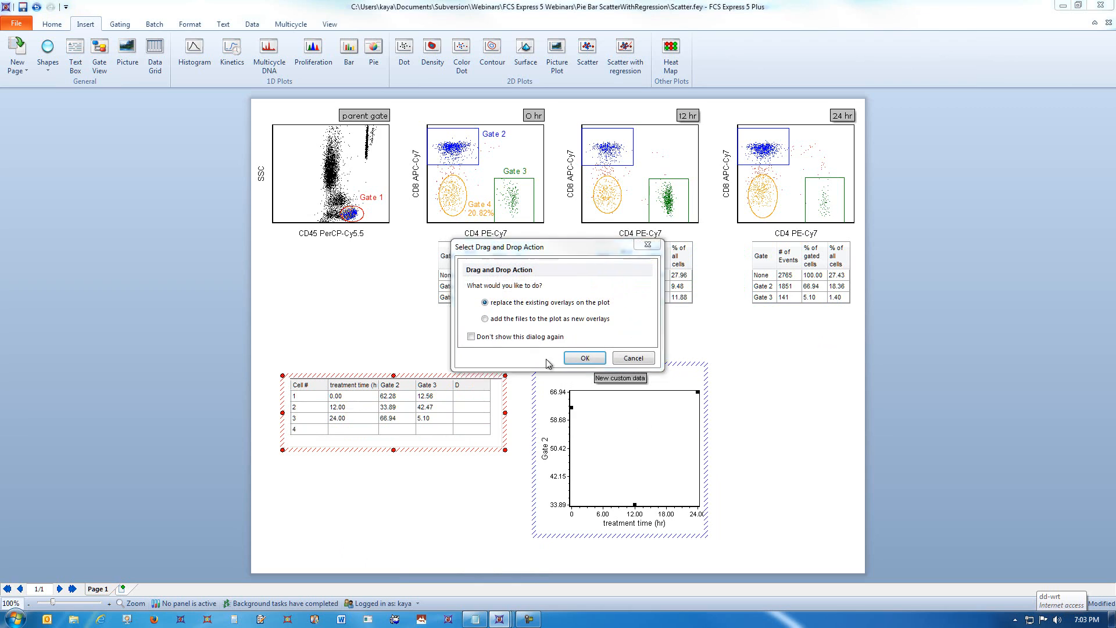
{"action": "left_click", "coordinate": [585, 358]}
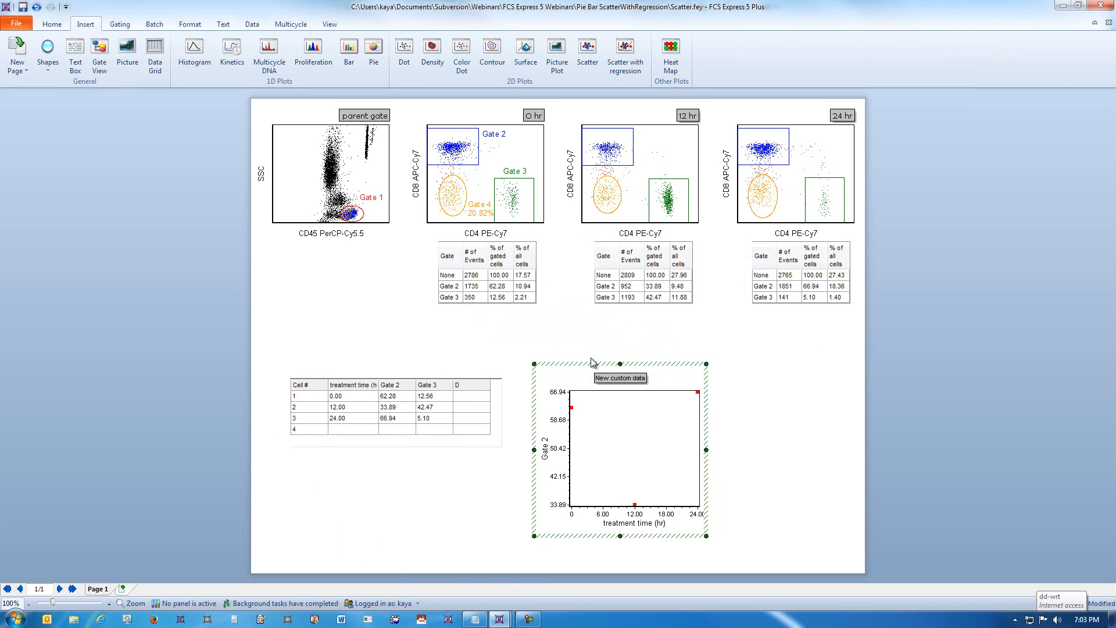
Step: In the scatter plot's overlay formatting, set the second overlay's Y parameter to Gate 3 and preview the change
{"action": "double_click", "coordinate": [688, 380]}
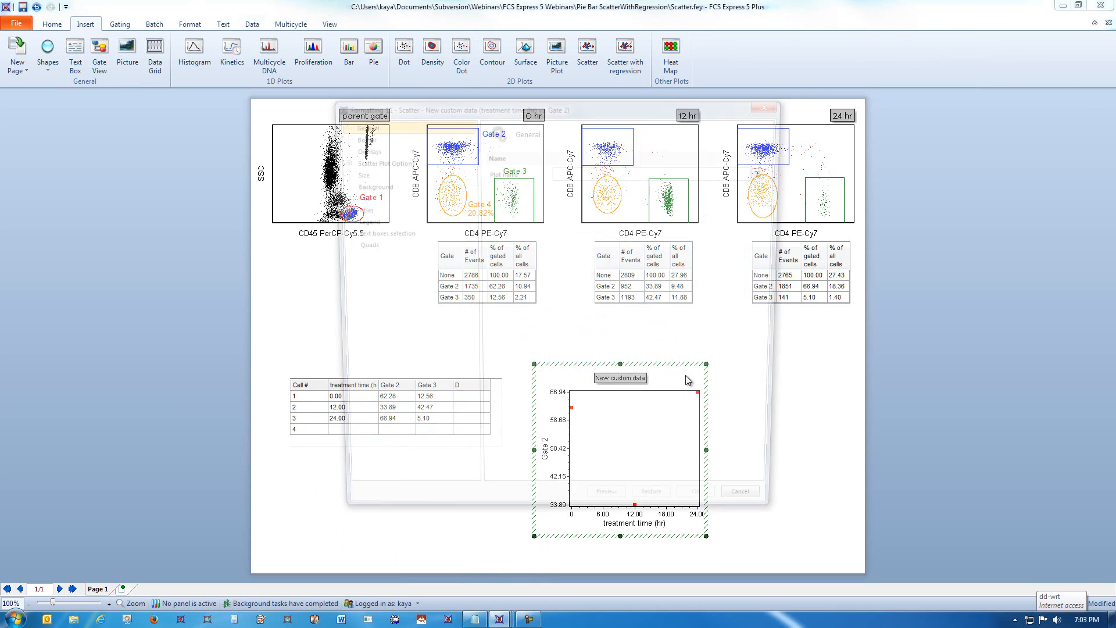
{"action": "left_click_drag", "start_coordinate": [630, 106], "coordinate": [325, 110]}
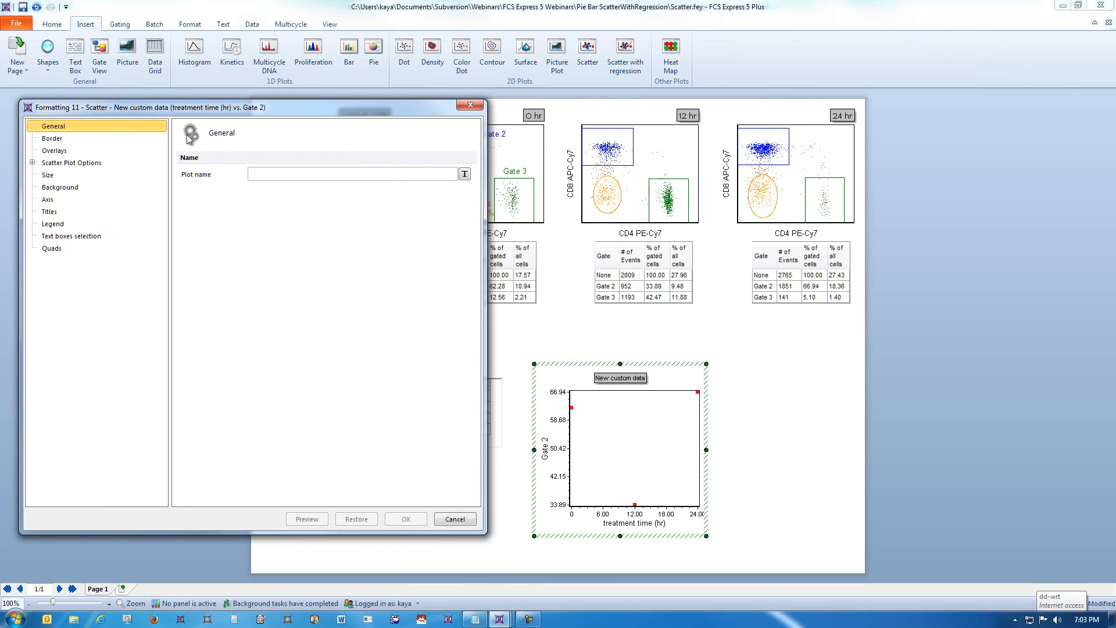
{"action": "left_click", "coordinate": [31, 163]}
{"action": "left_click", "coordinate": [50, 150]}
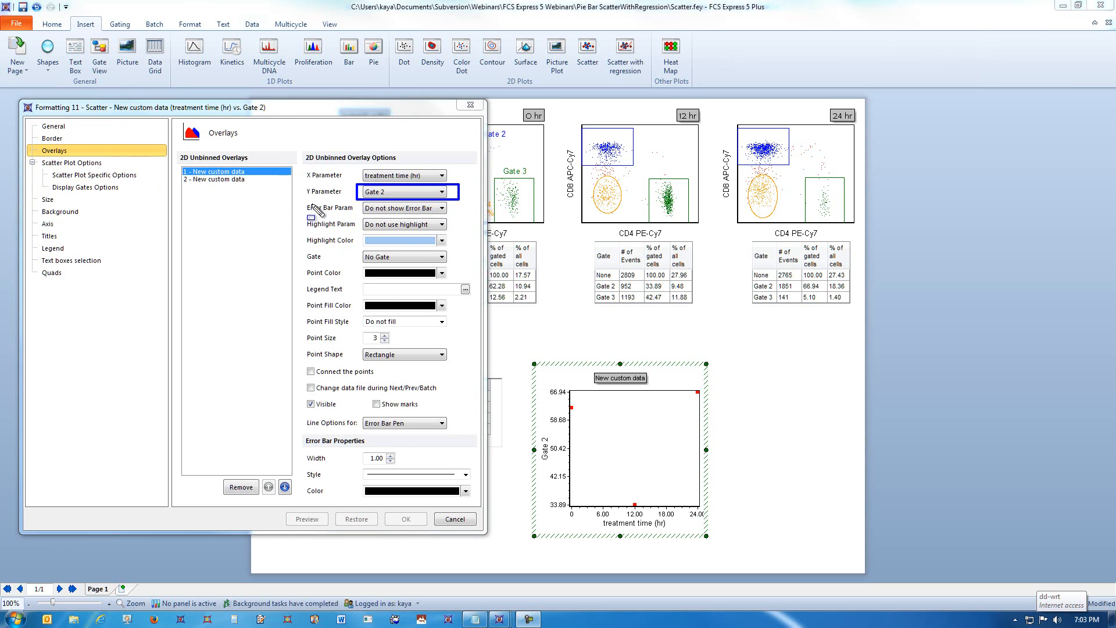
{"action": "left_click", "coordinate": [239, 180]}
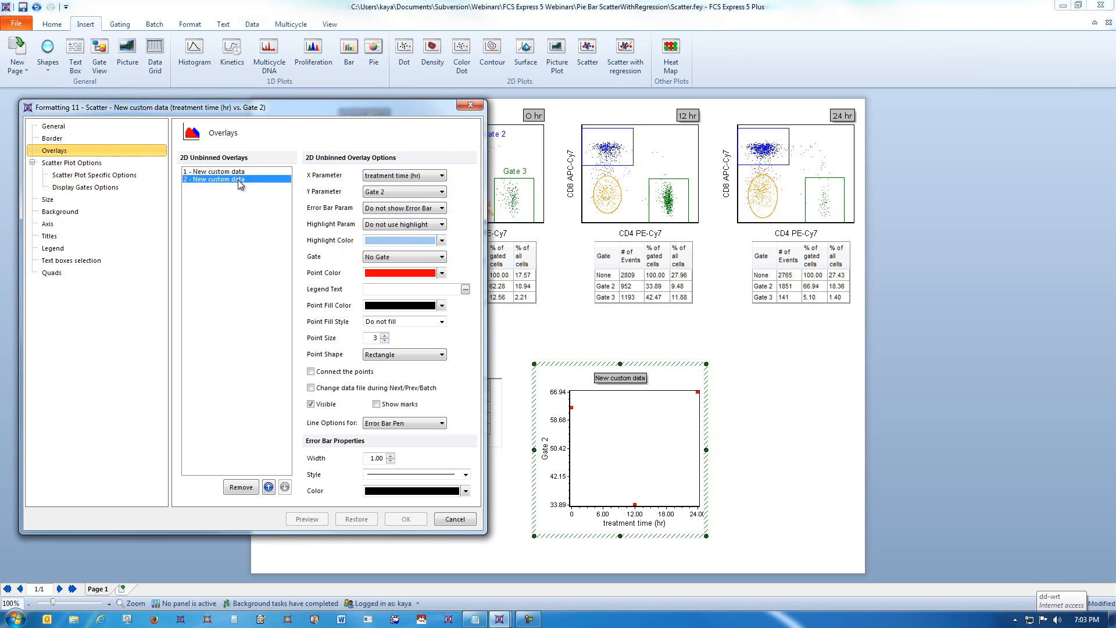
{"action": "left_click", "coordinate": [240, 171]}
{"action": "left_click", "coordinate": [239, 180]}
{"action": "left_click_drag", "start_coordinate": [414, 104], "coordinate": [311, 108]}
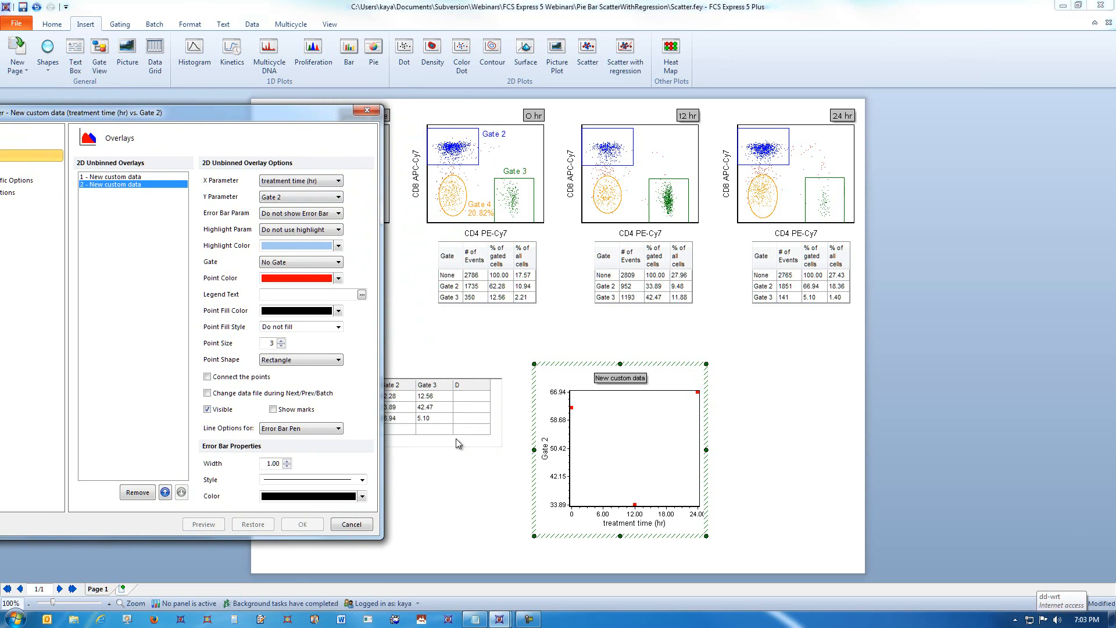
{"action": "left_click", "coordinate": [337, 197]}
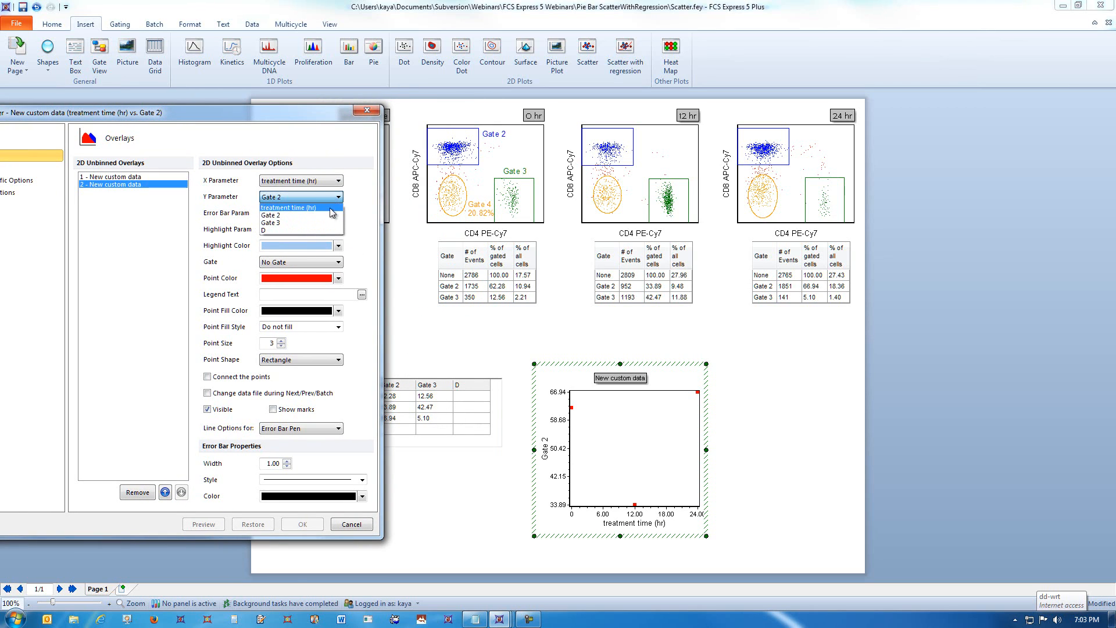
{"action": "left_click", "coordinate": [332, 233]}
{"action": "left_click", "coordinate": [216, 525]}
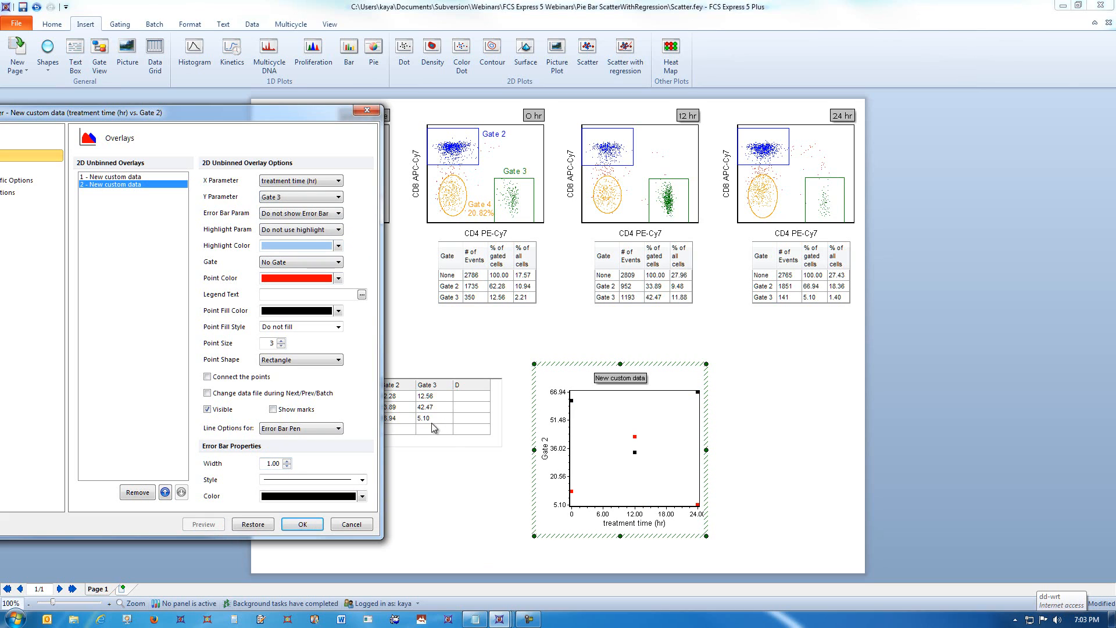
Step: Set the point color of the first overlay, Gate 2, to blue
{"action": "left_click_drag", "start_coordinate": [248, 114], "coordinate": [941, 15]}
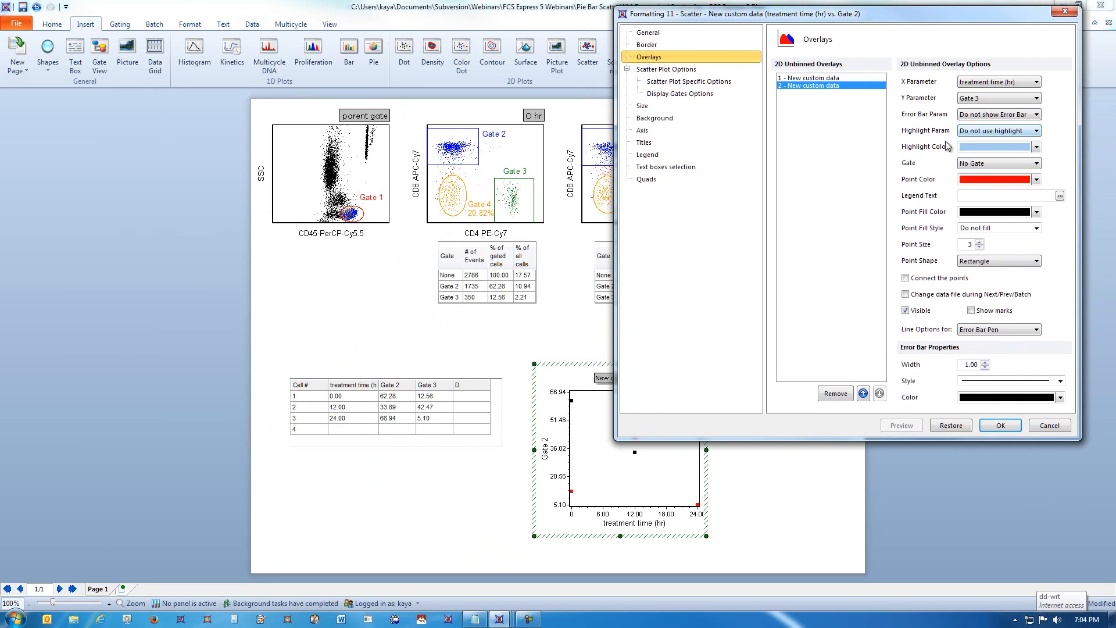
{"action": "left_click", "coordinate": [850, 79]}
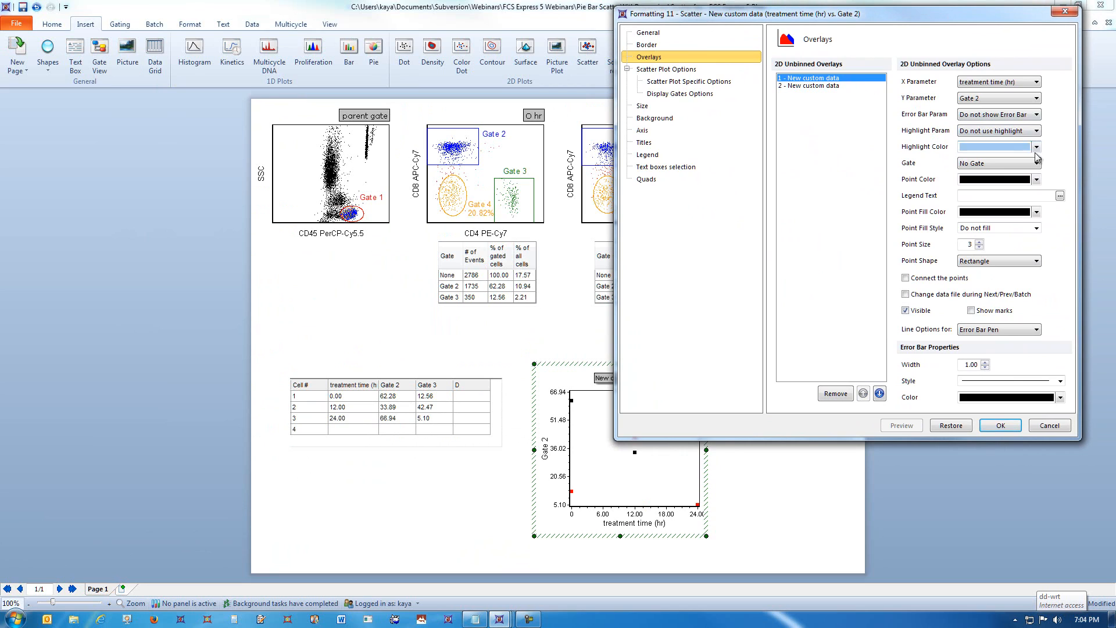
{"action": "left_click", "coordinate": [1036, 181]}
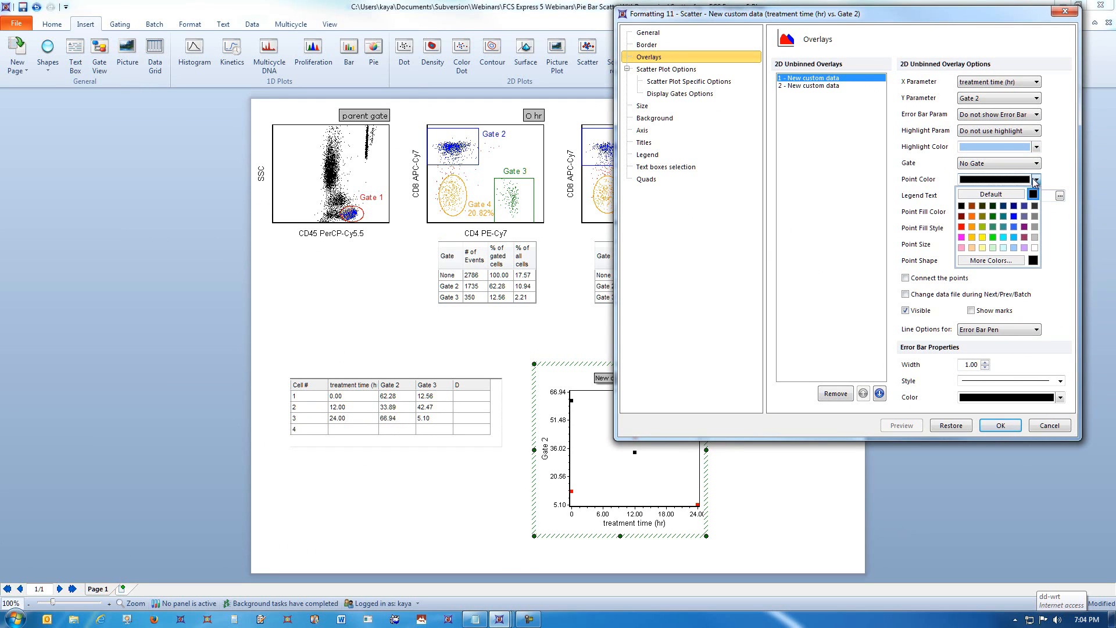
{"action": "left_click", "coordinate": [1014, 217]}
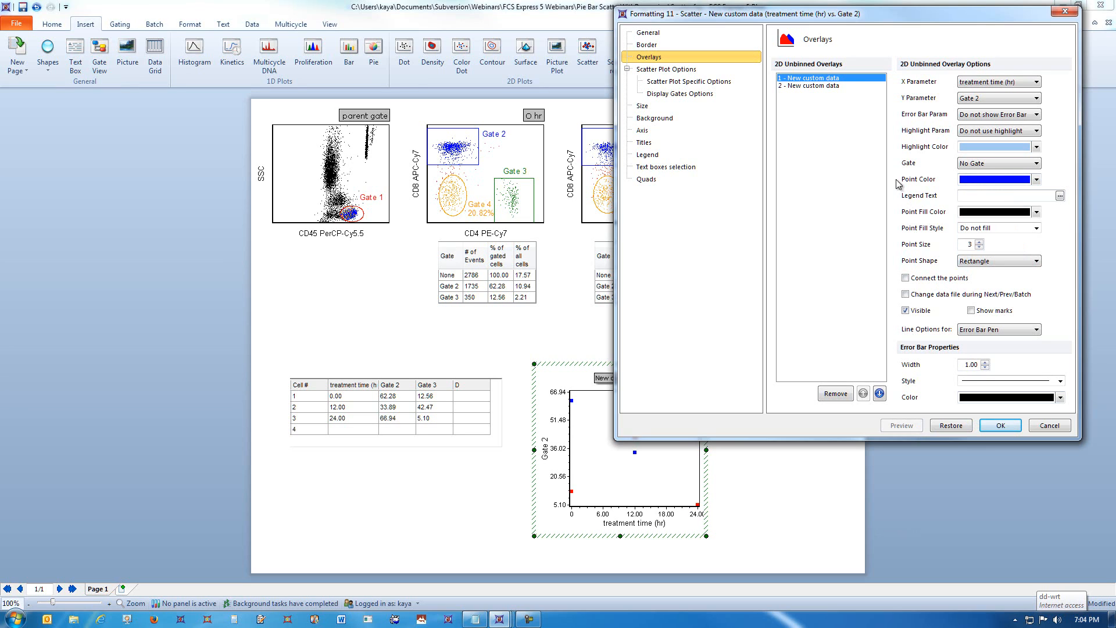
Step: Set the point color of the second overlay, Gate 3, to green and preview the change
{"action": "left_click", "coordinate": [835, 86]}
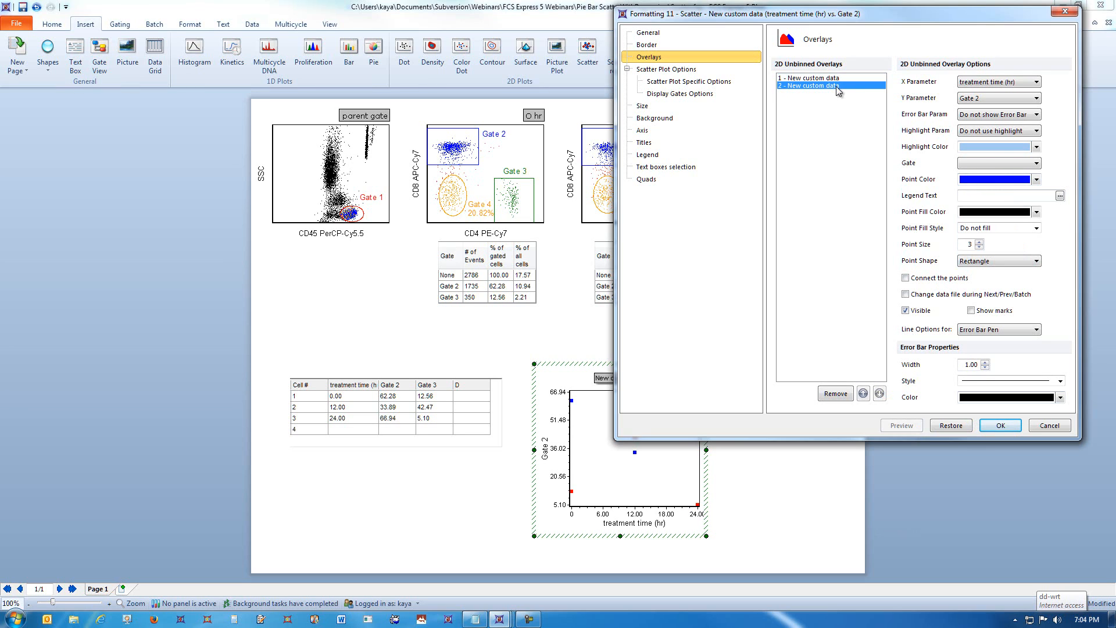
{"action": "left_click", "coordinate": [1037, 180]}
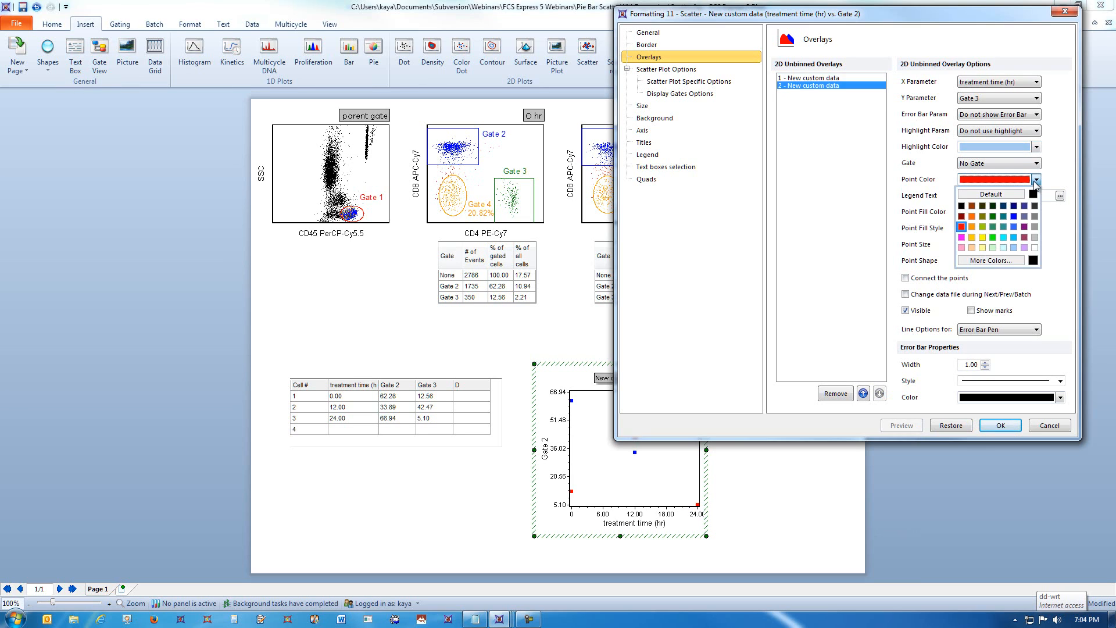
{"action": "left_click", "coordinate": [994, 216]}
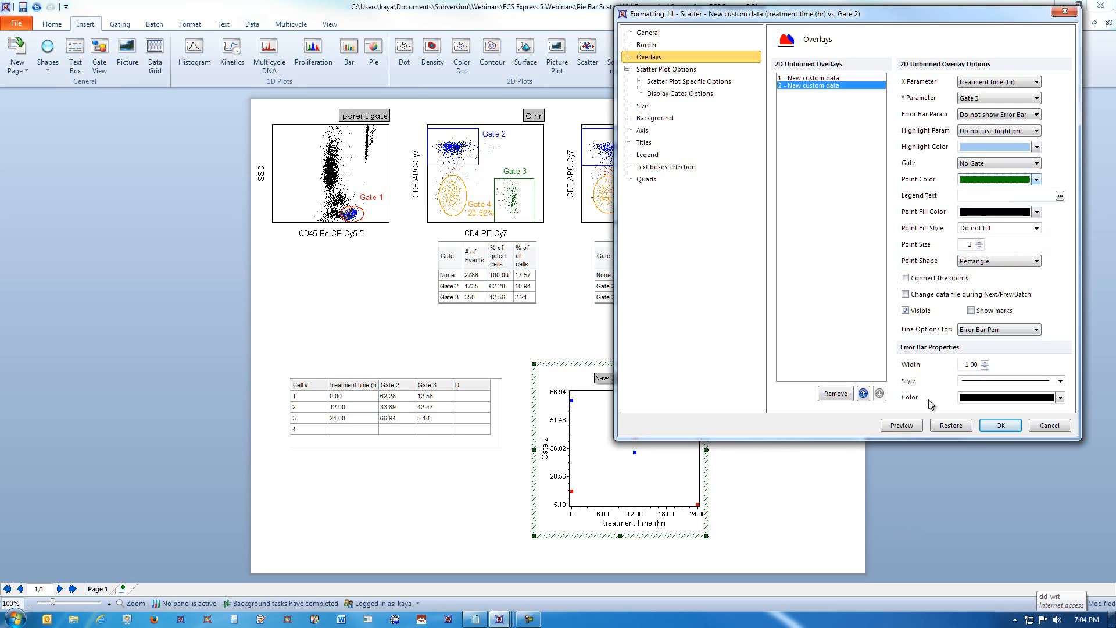
{"action": "left_click", "coordinate": [902, 426]}
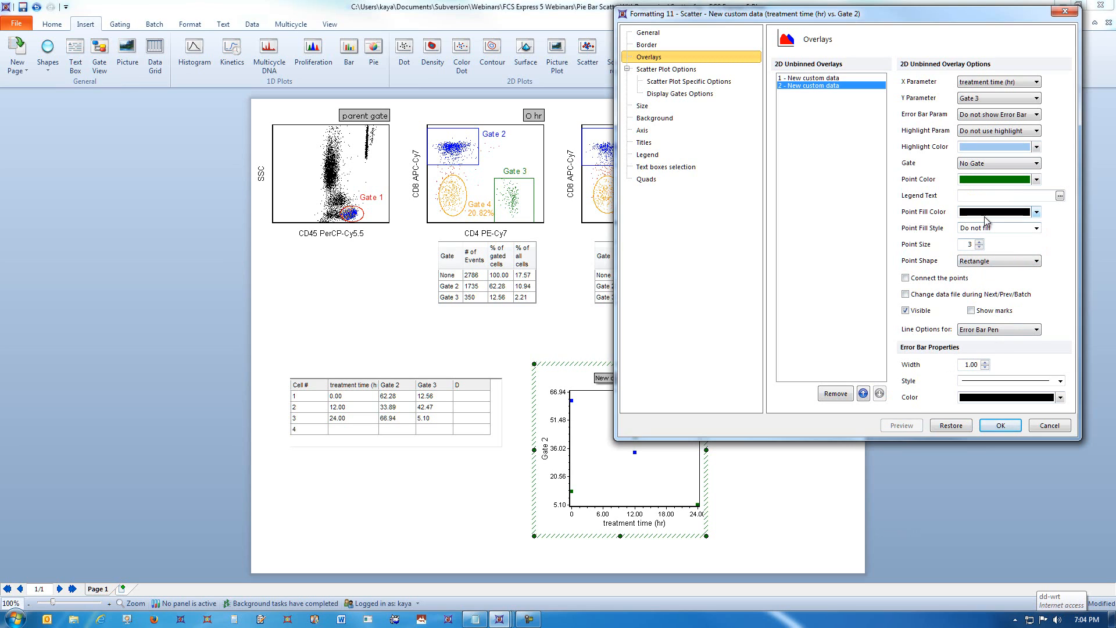
Step: Set the Gate 3 overlay's point shape to Triangle and its point size to 9, previewing the plot
{"action": "left_click", "coordinate": [1013, 267]}
{"action": "left_click", "coordinate": [1001, 293]}
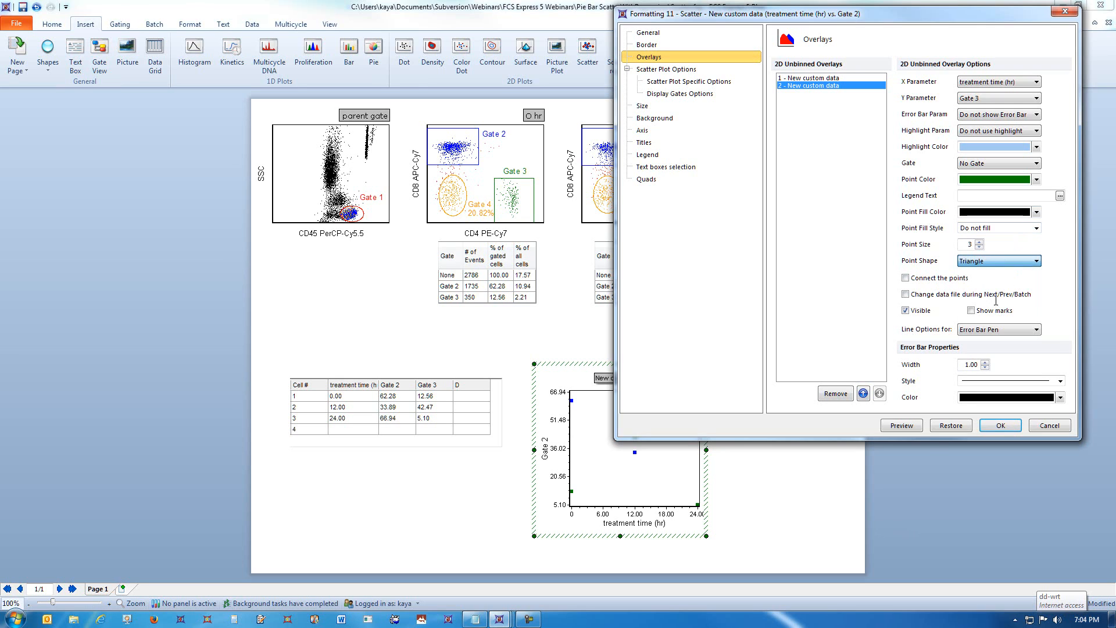
{"action": "left_click", "coordinate": [902, 426]}
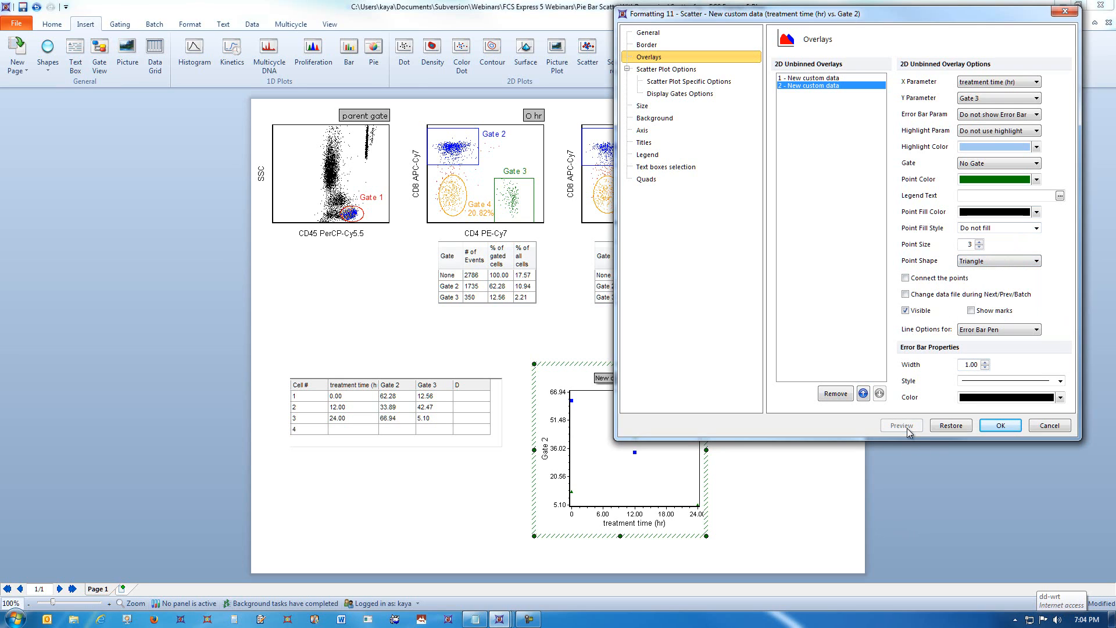
{"action": "left_click", "coordinate": [980, 242]}
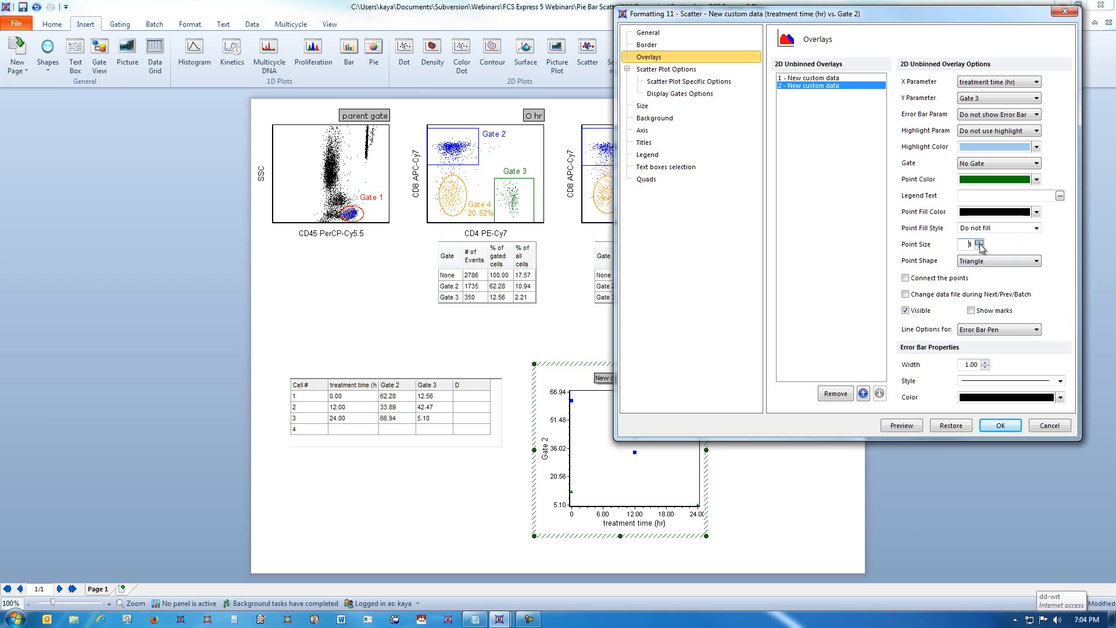
{"action": "left_click", "coordinate": [902, 427]}
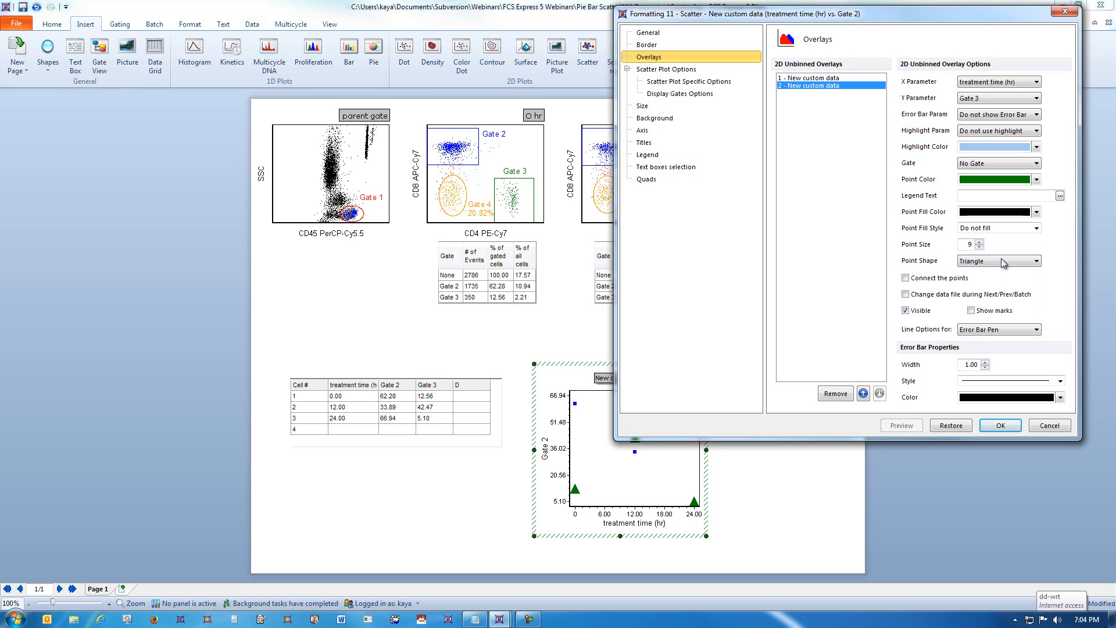
Step: Try the Backward Diagonal point fill style on the Gate 3 overlay and preview it
{"action": "left_click", "coordinate": [1037, 229]}
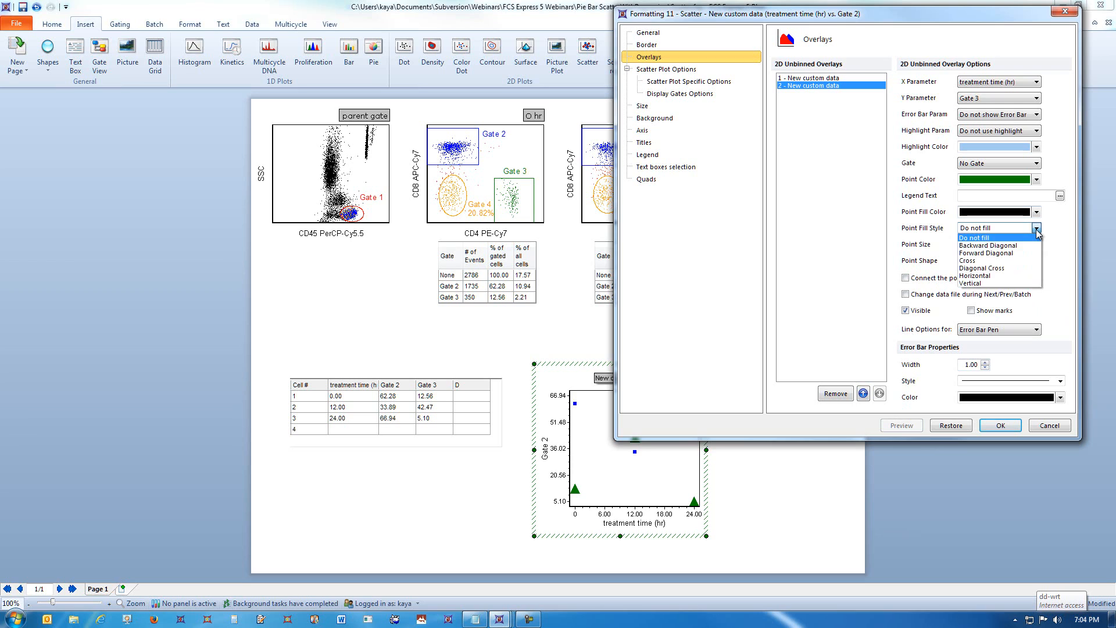
{"action": "left_click", "coordinate": [1002, 245]}
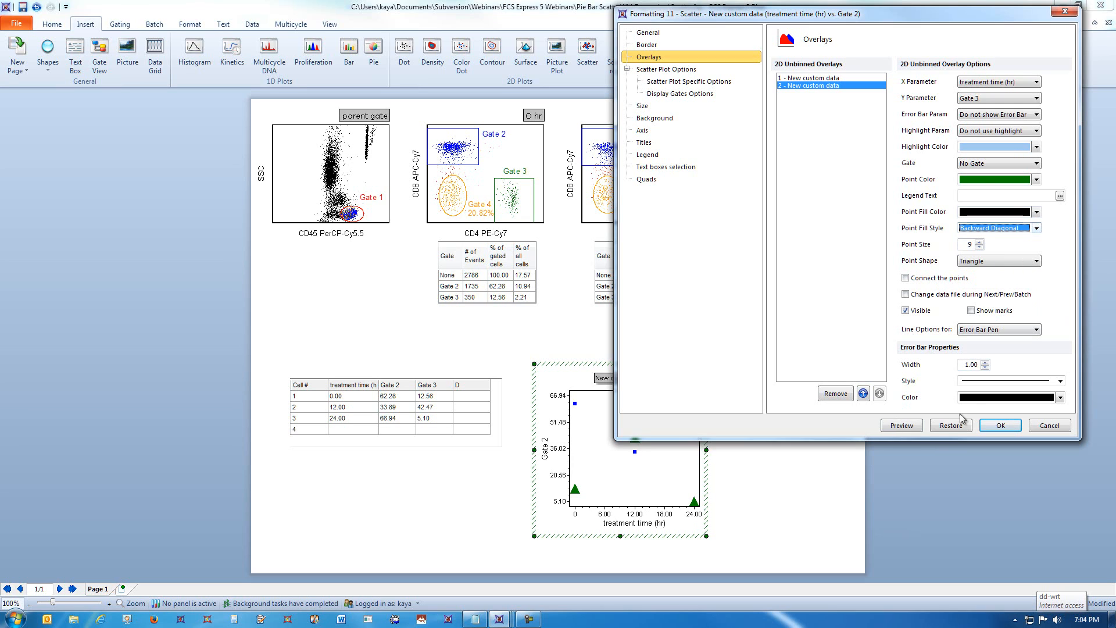
{"action": "left_click", "coordinate": [902, 426]}
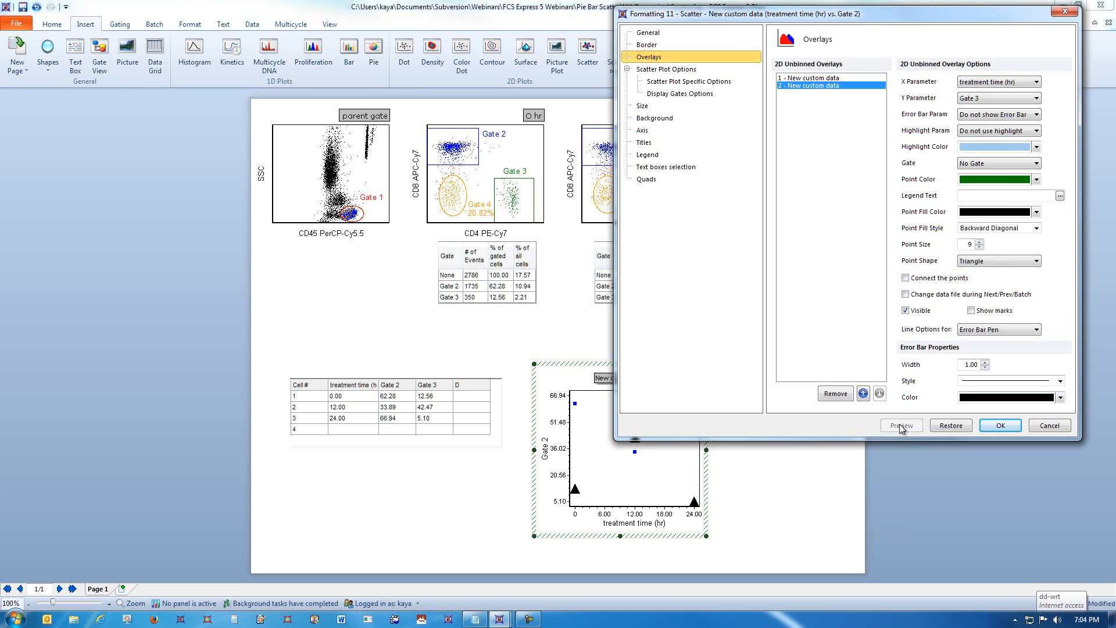
Step: Give the Gate 3 overlay's points a teal-green fill color with the Forward Diagonal fill style and preview them
{"action": "left_click", "coordinate": [1008, 214]}
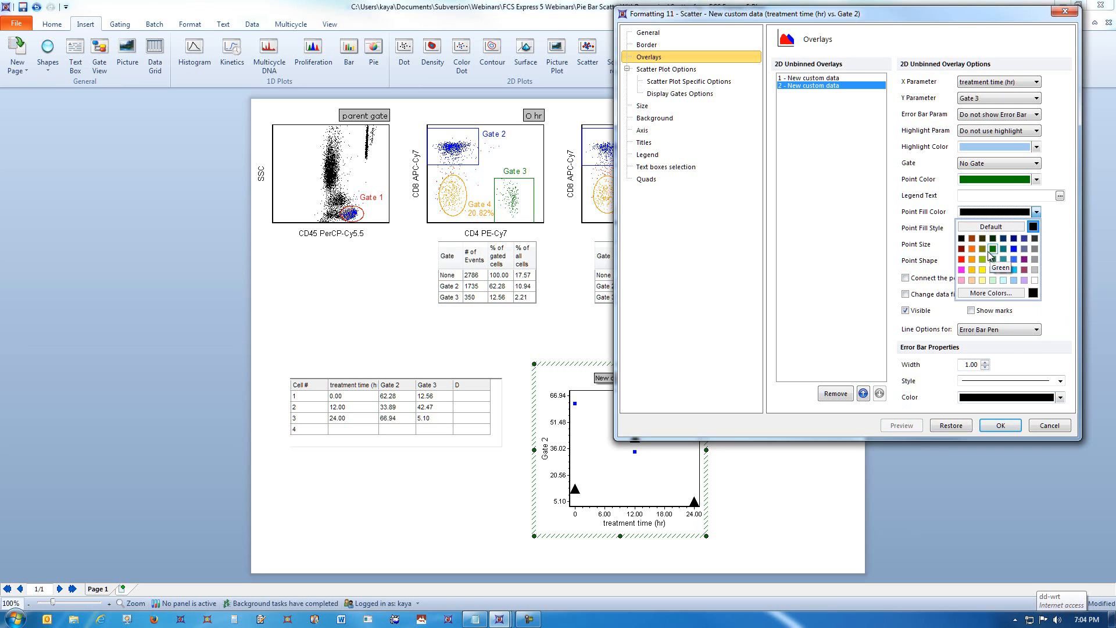
{"action": "left_click", "coordinate": [994, 260]}
{"action": "left_click", "coordinate": [1024, 230]}
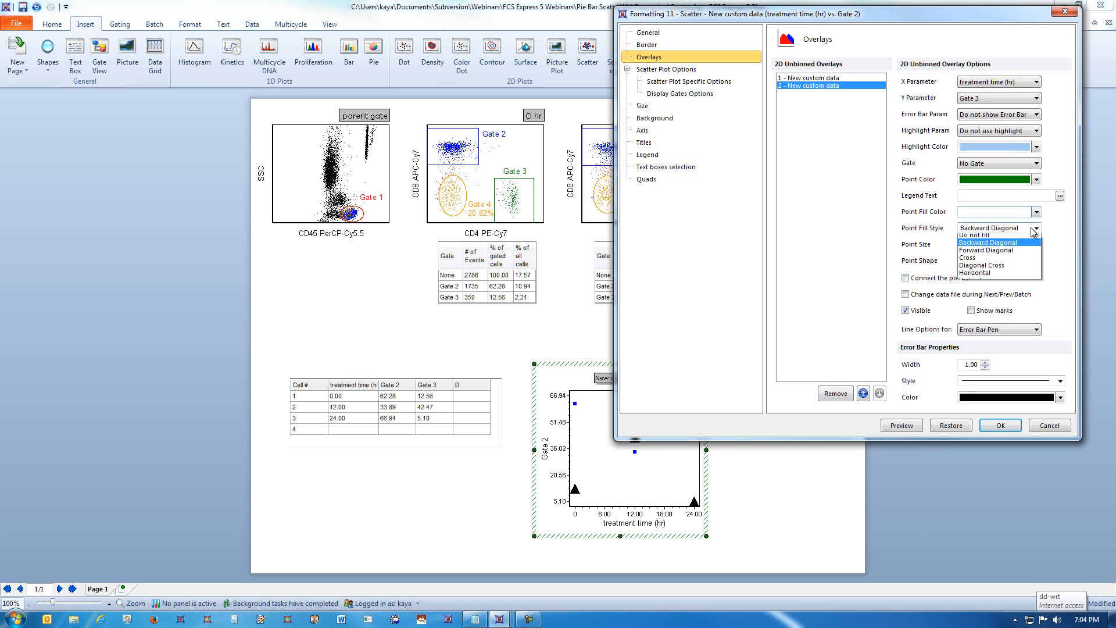
{"action": "left_click", "coordinate": [1000, 253]}
{"action": "left_click", "coordinate": [900, 426]}
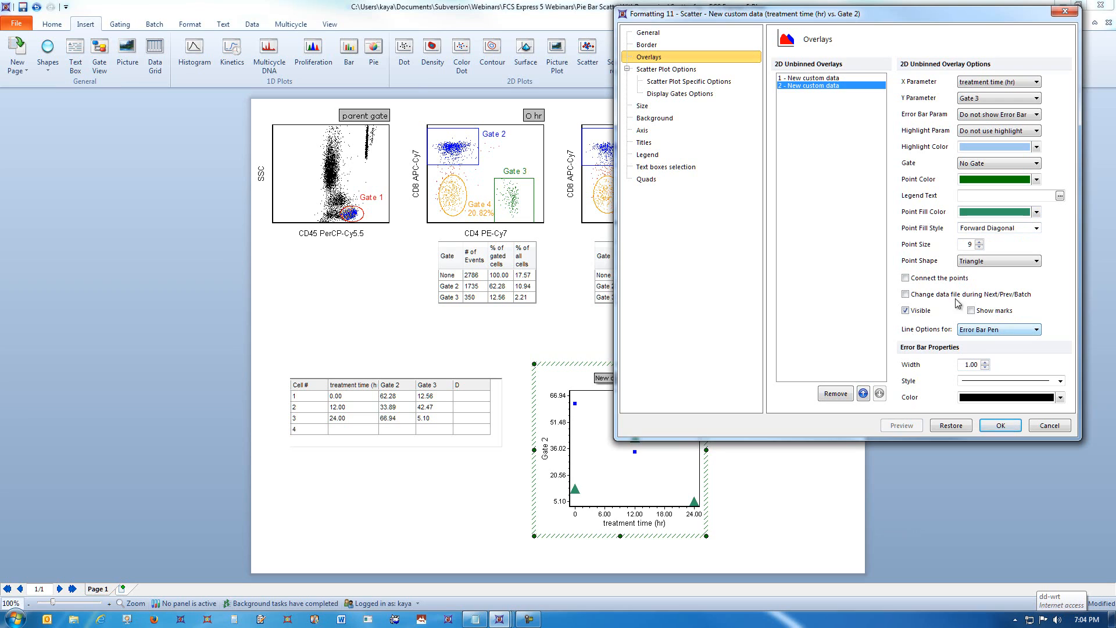
Step: Connect the Gate 3 overlay's points, color the connecting lines green, and preview the result with the plot in view
{"action": "left_click", "coordinate": [906, 278]}
{"action": "left_click", "coordinate": [902, 425]}
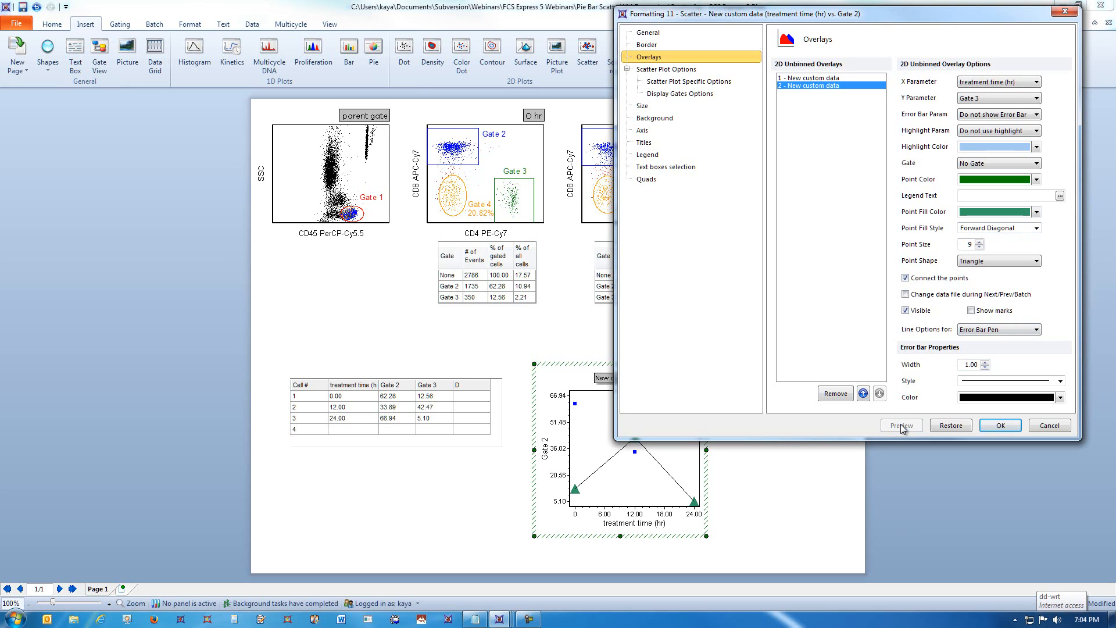
{"action": "left_click", "coordinate": [997, 331]}
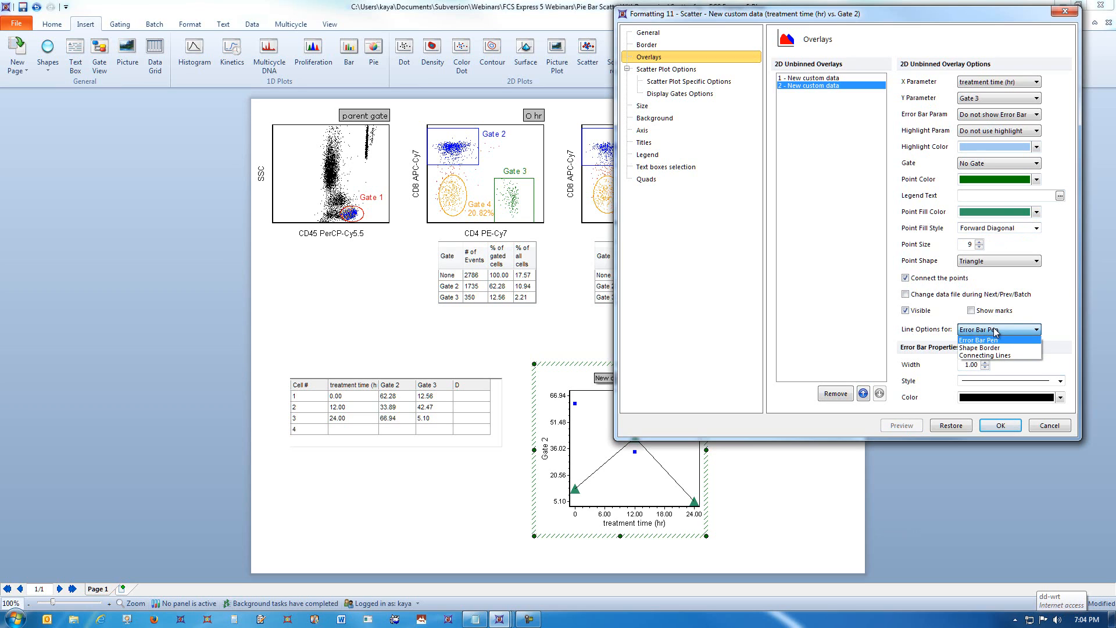
{"action": "left_click", "coordinate": [996, 331]}
{"action": "left_click", "coordinate": [996, 331]}
{"action": "left_click", "coordinate": [986, 351]}
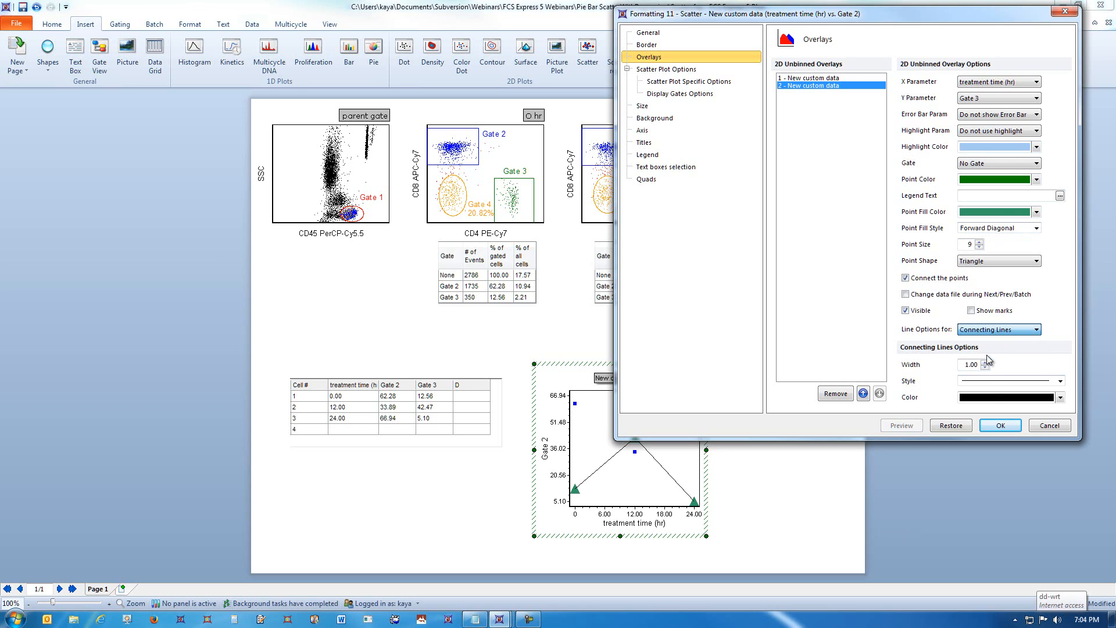
{"action": "left_click", "coordinate": [988, 403]}
{"action": "left_click", "coordinate": [1002, 420]}
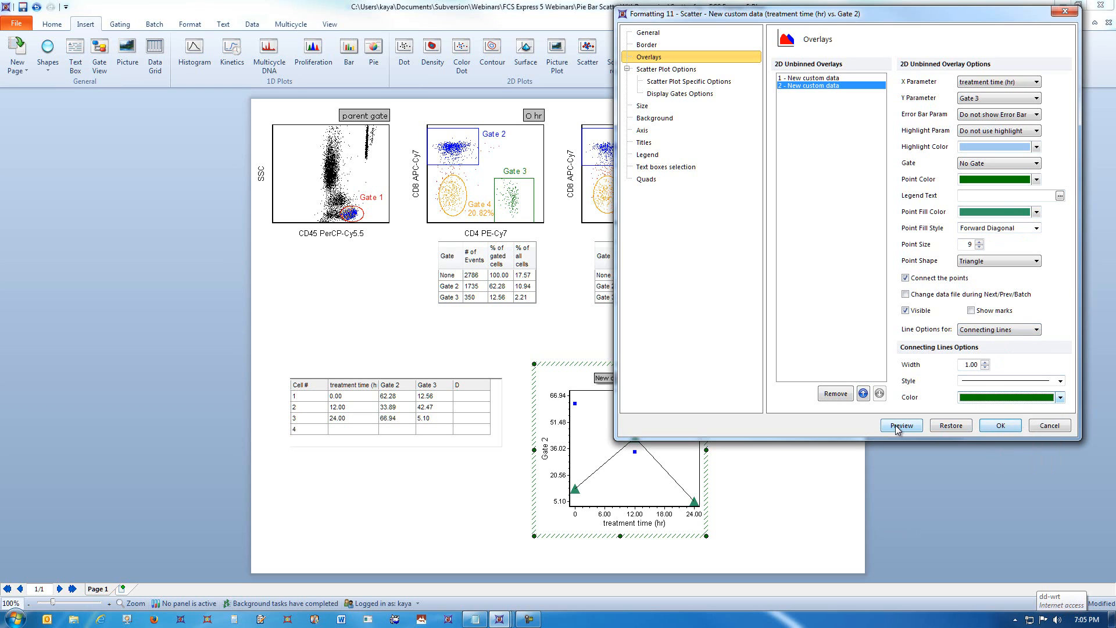
{"action": "left_click_drag", "start_coordinate": [942, 17], "coordinate": [985, 16]}
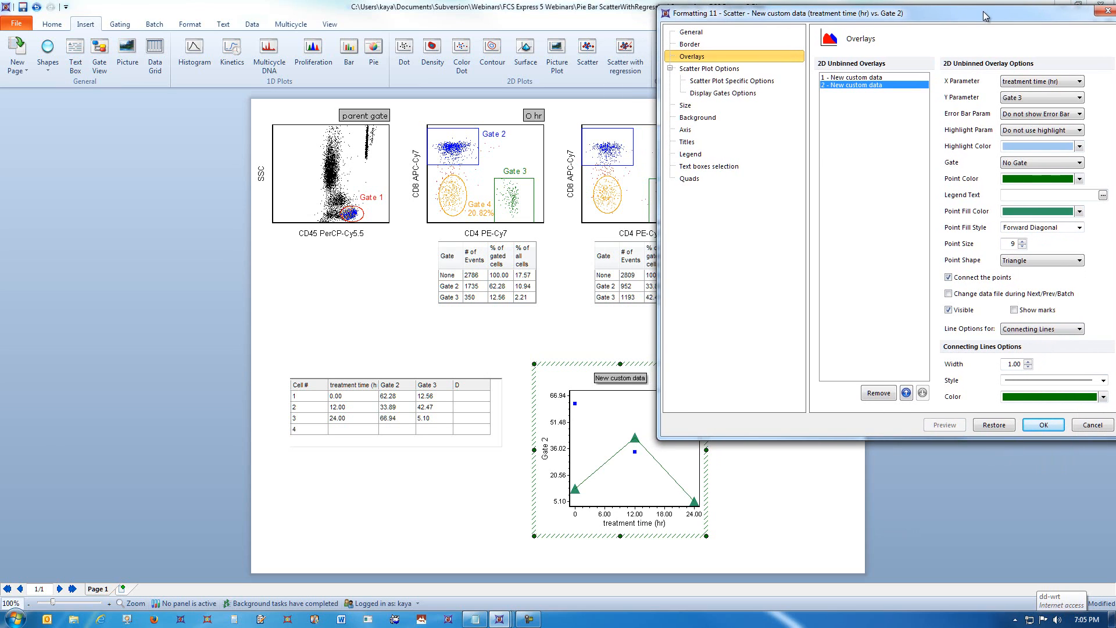
Step: Replace the scatter plot's header title with "scatter plot for treatment time effect" and preview it
{"action": "left_click", "coordinate": [688, 143]}
{"action": "left_click_drag", "start_coordinate": [997, 99], "coordinate": [822, 87]}
{"action": "type", "text": "scatter plot for treatment time effect"}
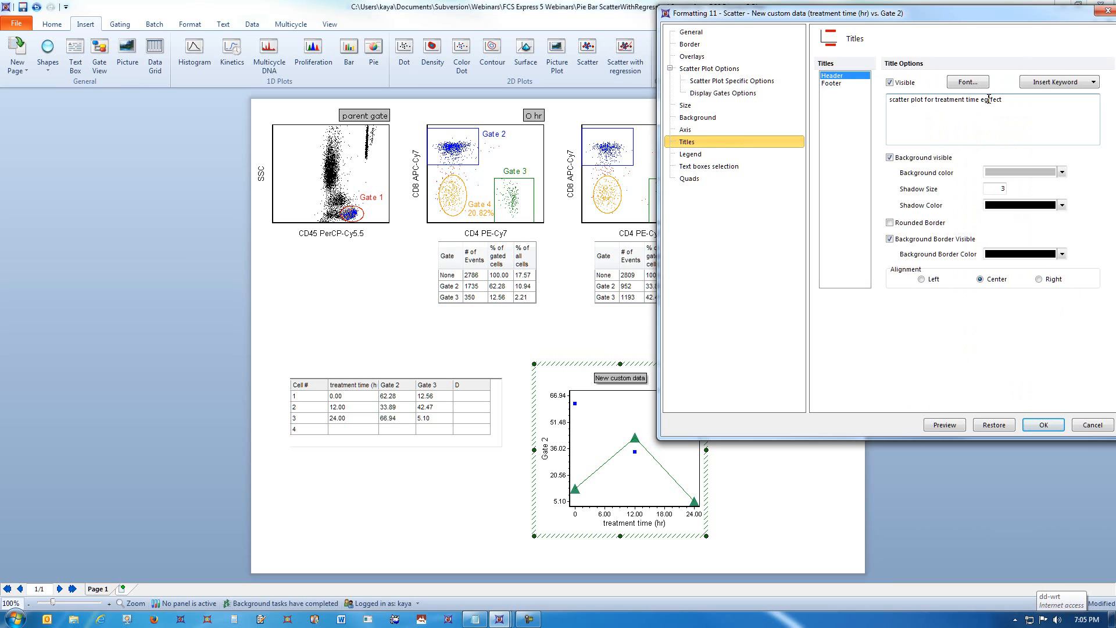
{"action": "left_click", "coordinate": [948, 428]}
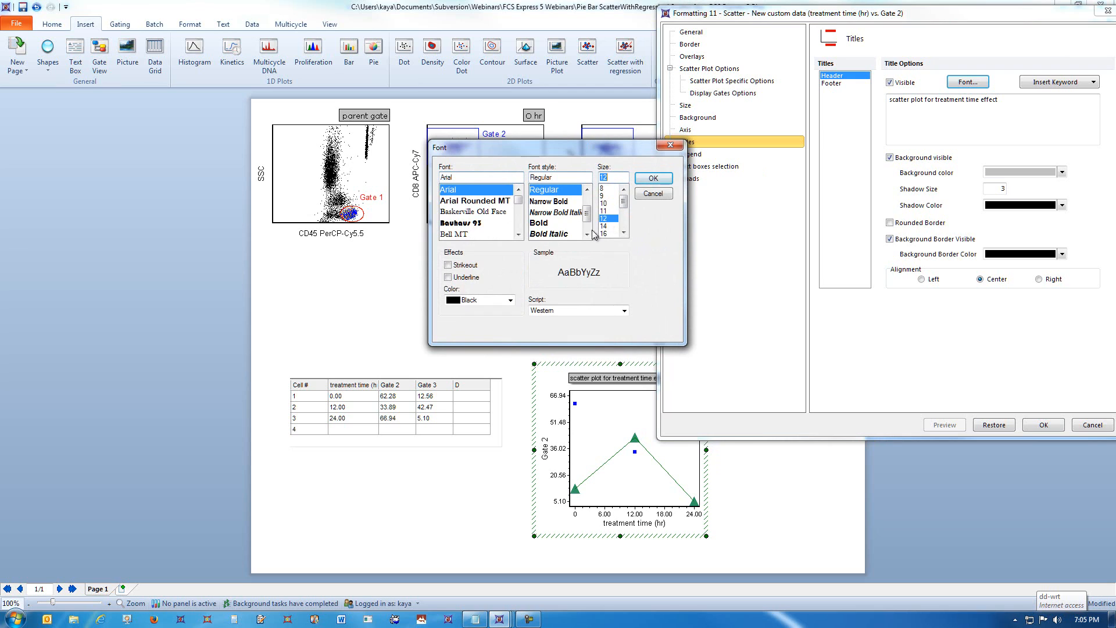
Step: Format the scatter plot's header title in green Bauhaus 93 with its background hidden, and preview it
{"action": "left_click", "coordinate": [478, 223]}
{"action": "left_click", "coordinate": [510, 300]}
{"action": "left_click", "coordinate": [493, 325]}
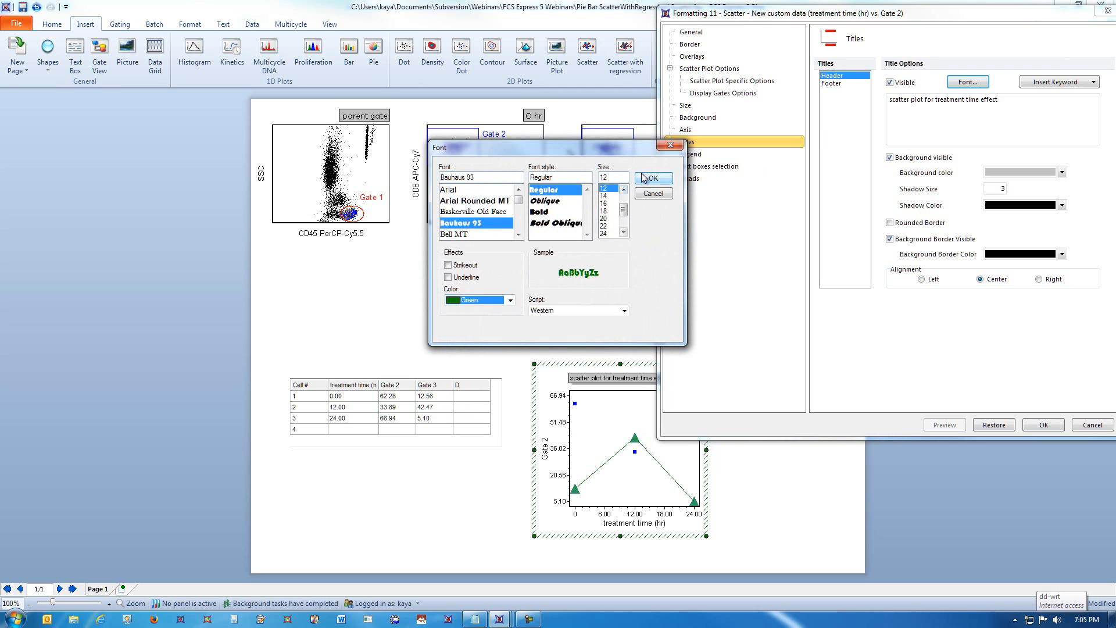
{"action": "left_click", "coordinate": [653, 178]}
{"action": "left_click", "coordinate": [953, 426]}
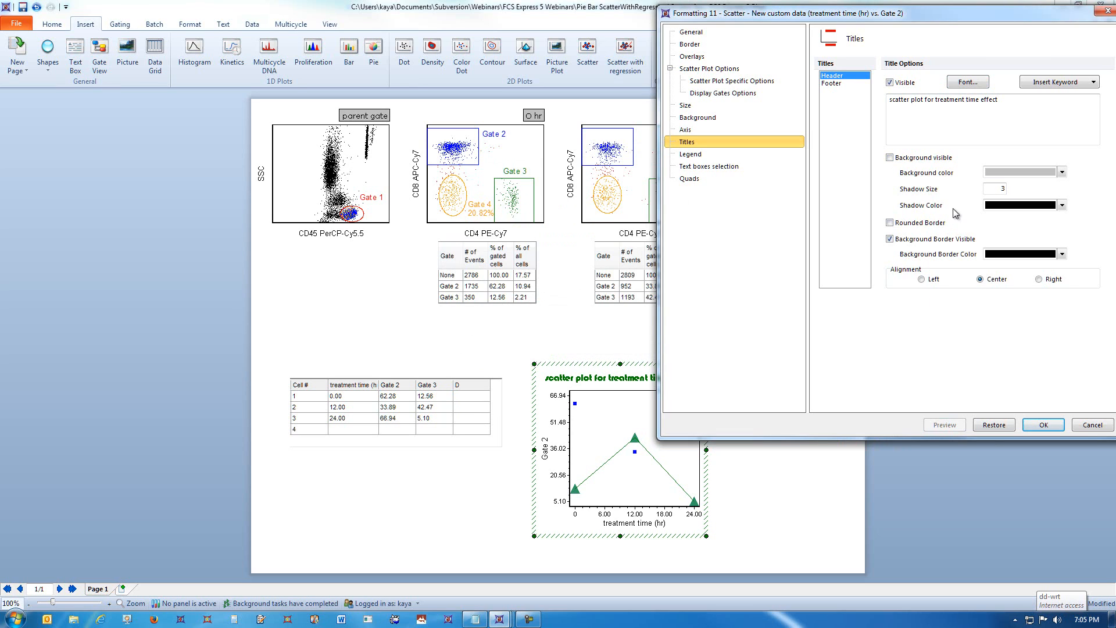
Step: Use specified text for the scatter plot's axis titles, "percent" for Y and "time (hr)" for X, and apply the formatting
{"action": "left_click", "coordinate": [695, 132]}
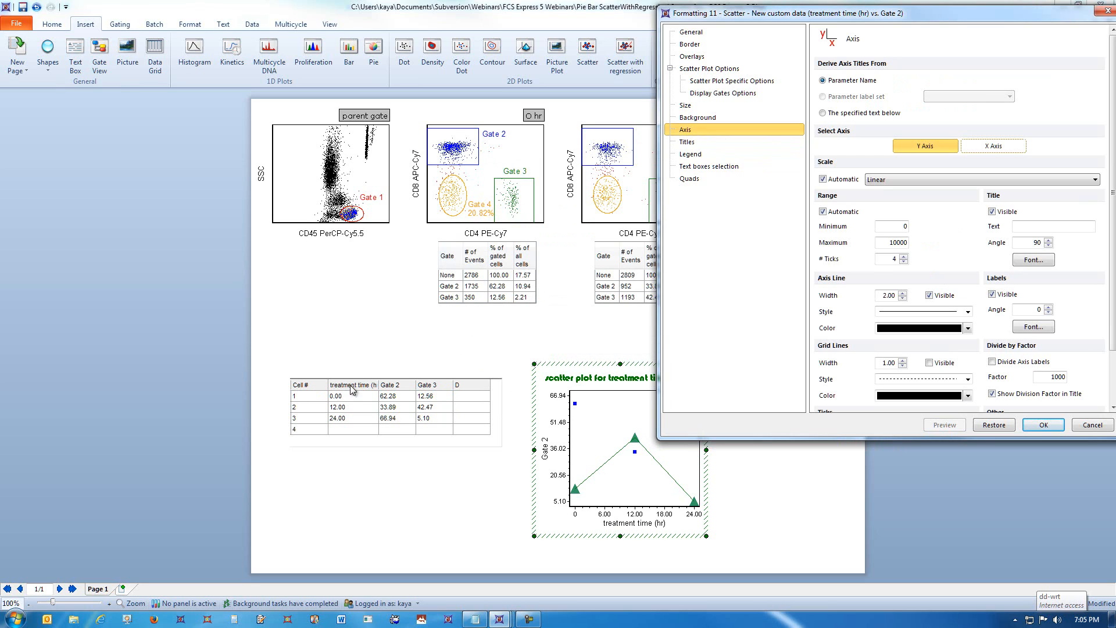
{"action": "left_click", "coordinate": [823, 114]}
{"action": "left_click", "coordinate": [1034, 230]}
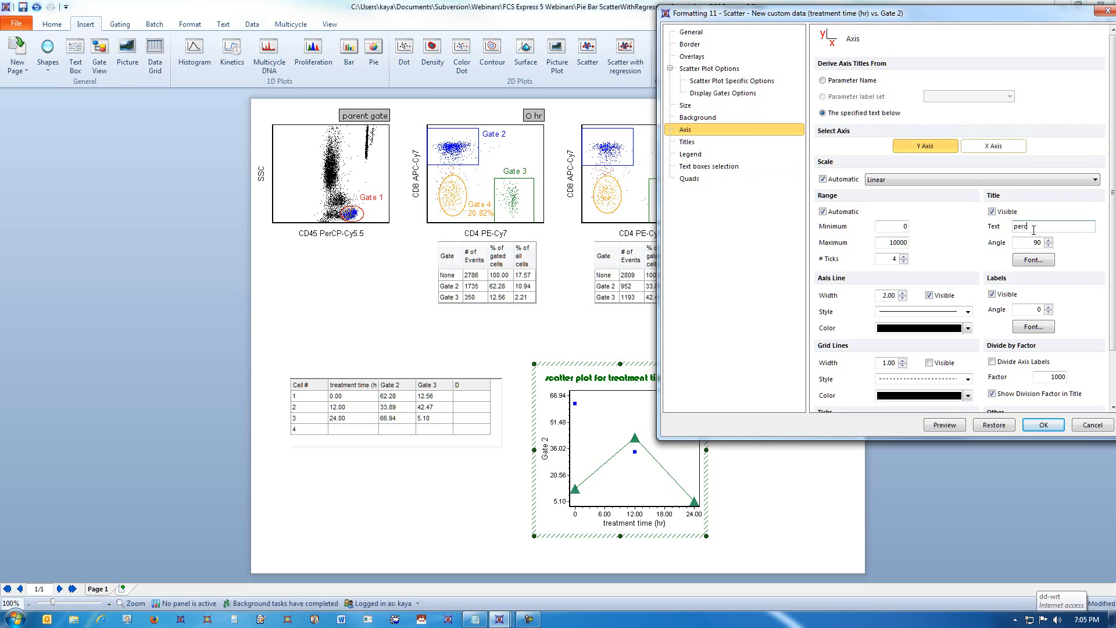
{"action": "left_click", "coordinate": [1006, 148]}
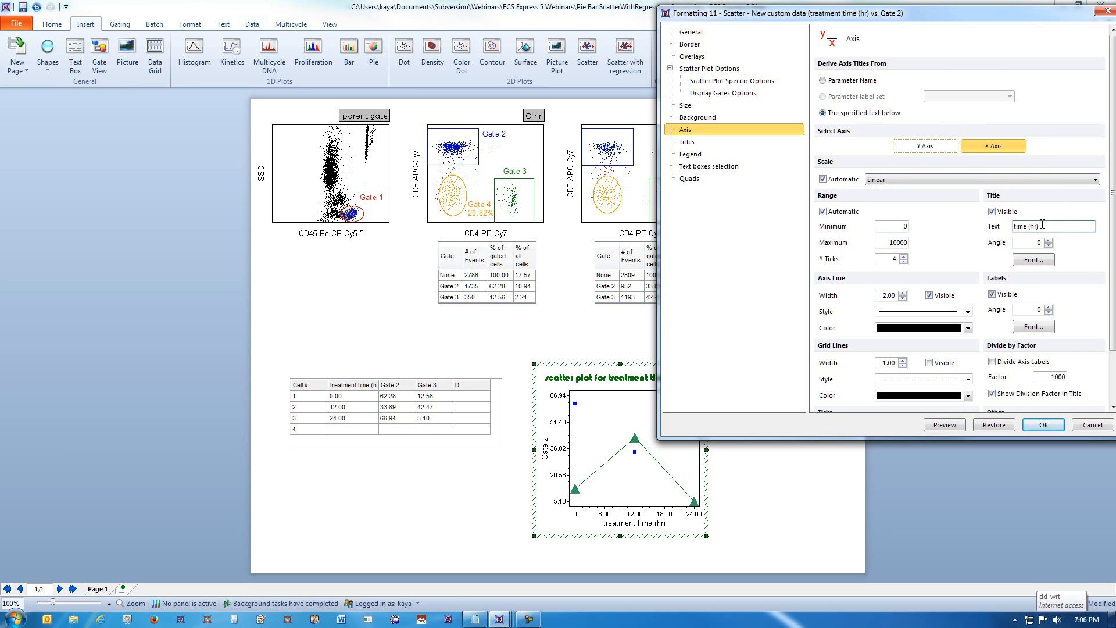
{"action": "left_click", "coordinate": [957, 425]}
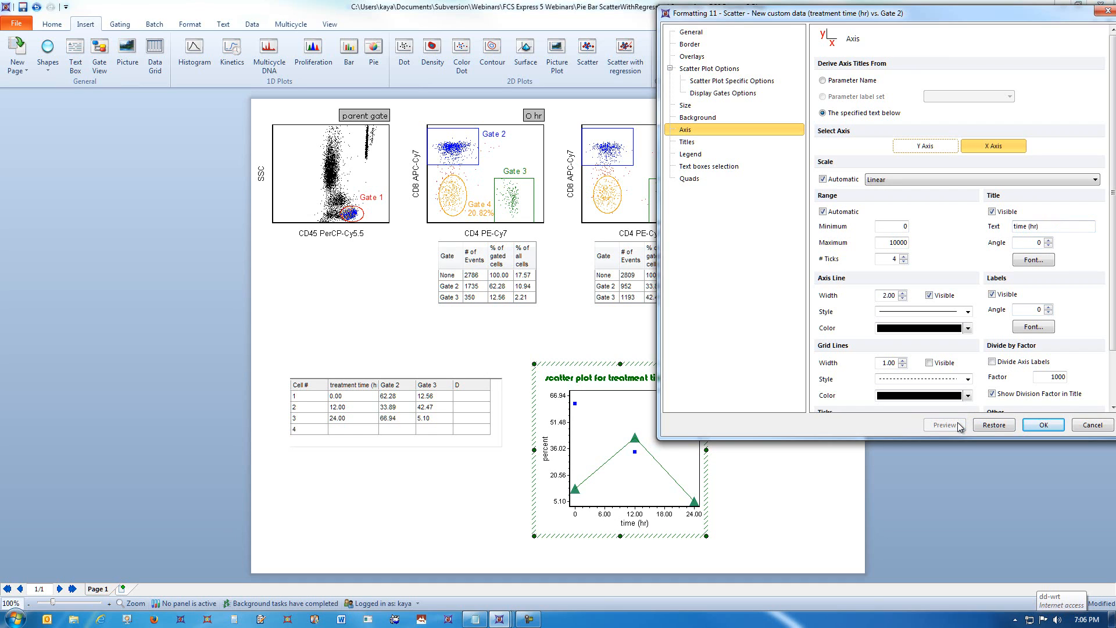
{"action": "left_click", "coordinate": [1044, 425]}
Step: Advance the data files on all objects to the next iteration
{"action": "left_click", "coordinate": [252, 23]}
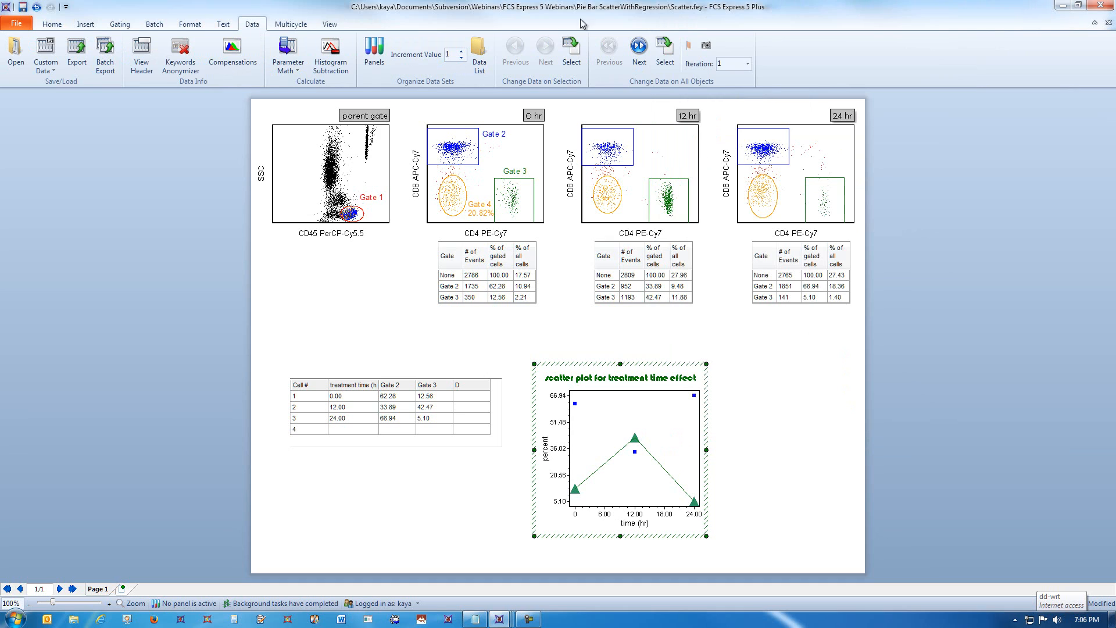
{"action": "left_click", "coordinate": [640, 58]}
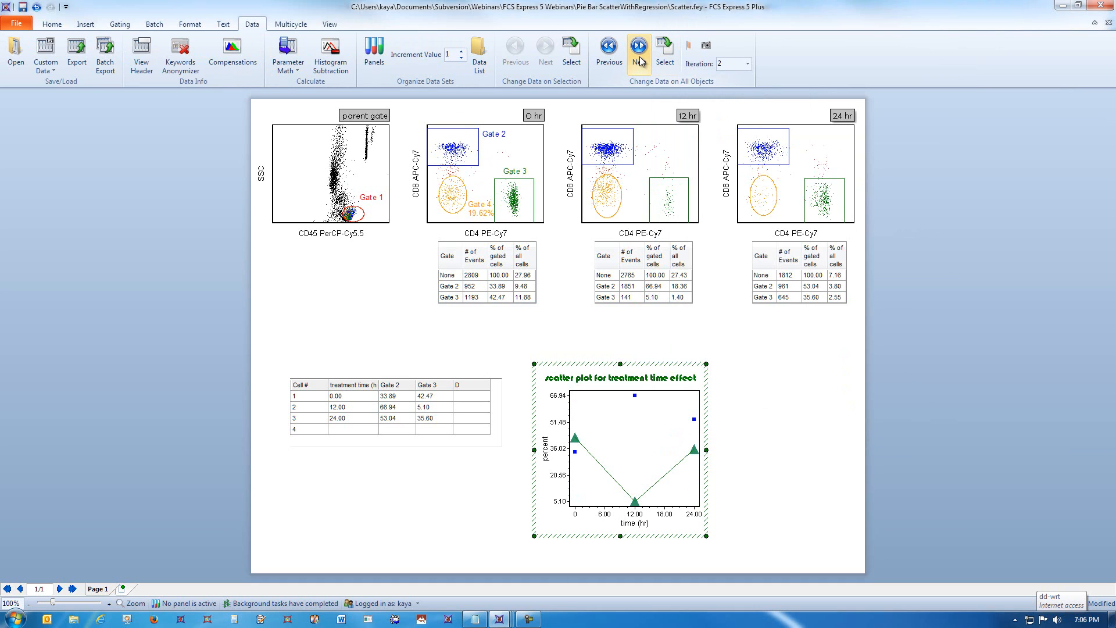
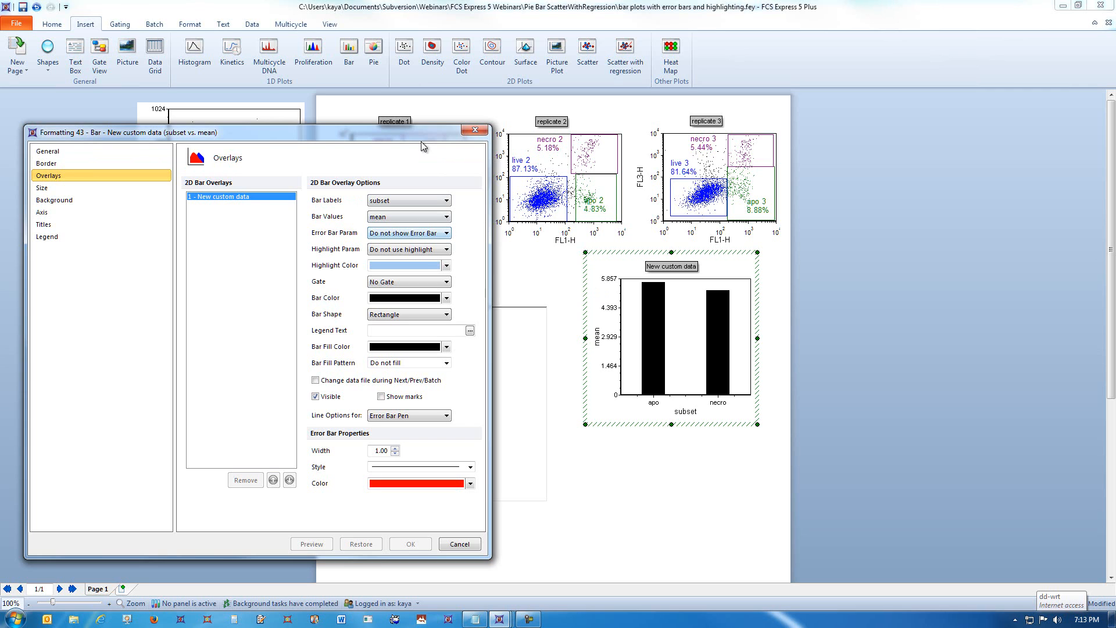
Step: Use the std dev column as the error bar parameter for the bar plot's overlay and preview it
{"action": "left_click_drag", "start_coordinate": [387, 130], "coordinate": [812, 97]}
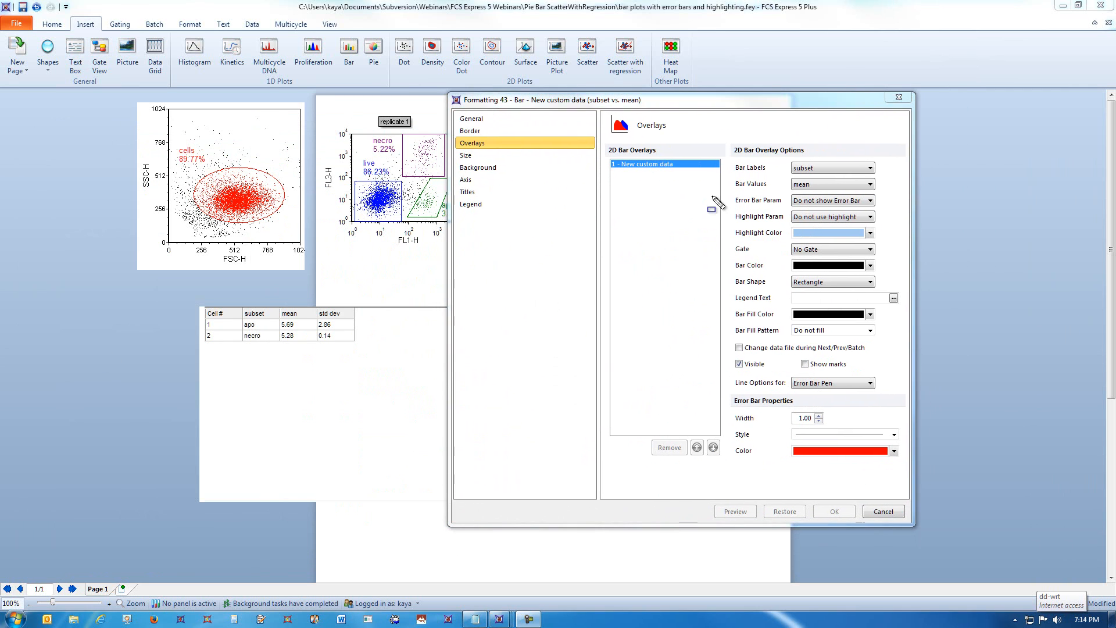
{"action": "left_click_drag", "start_coordinate": [731, 194], "coordinate": [888, 214]}
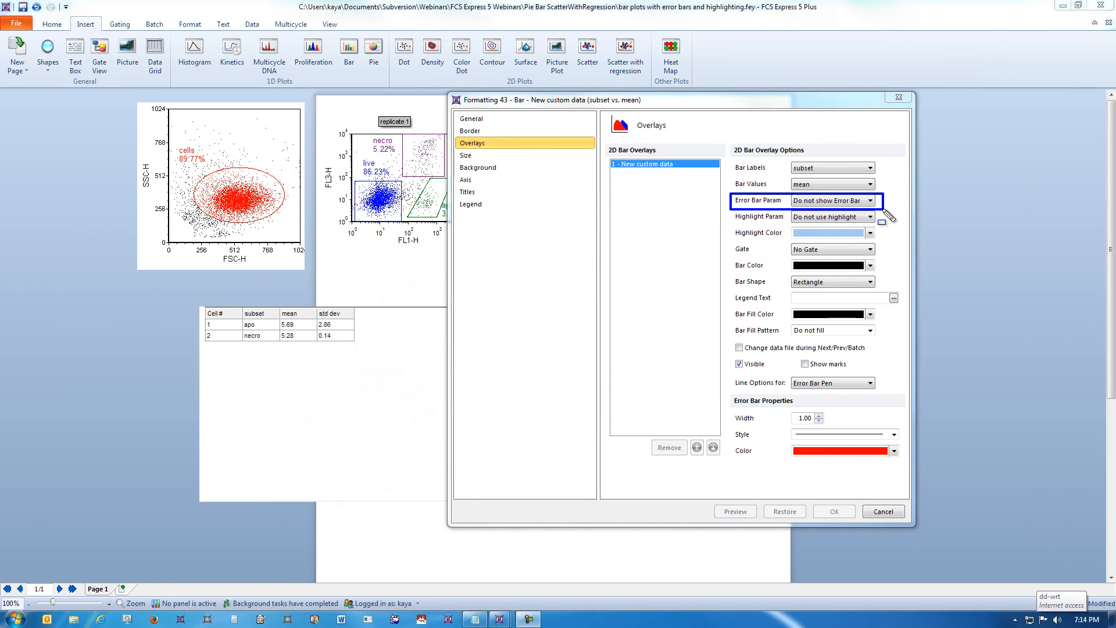
{"action": "key", "text": "Escape"}
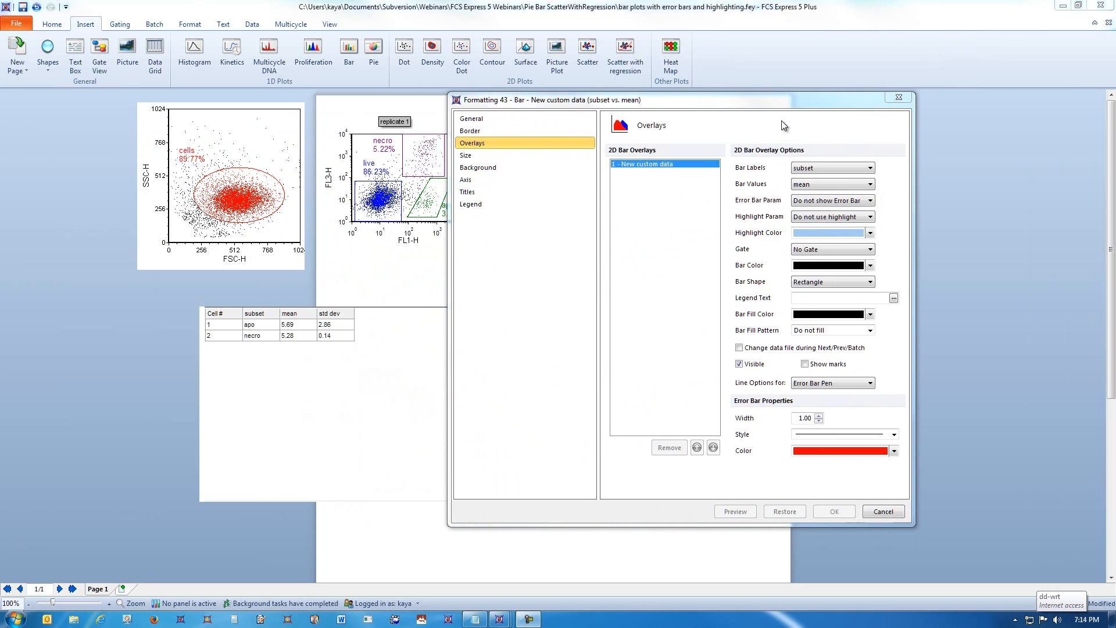
{"action": "left_click_drag", "start_coordinate": [792, 107], "coordinate": [463, 109]}
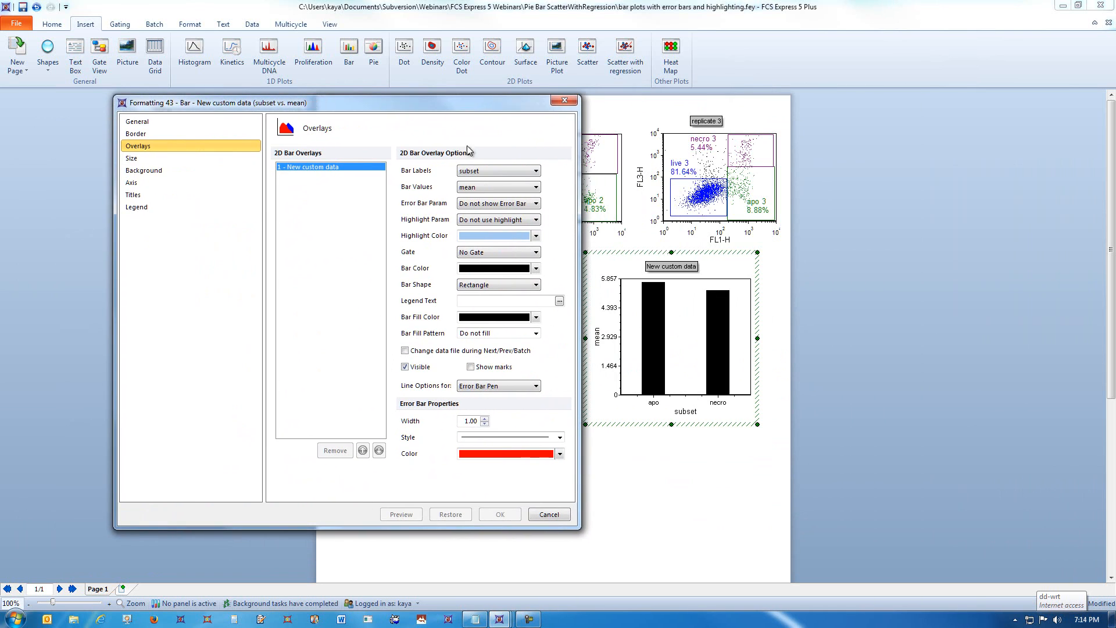
{"action": "left_click", "coordinate": [519, 205]}
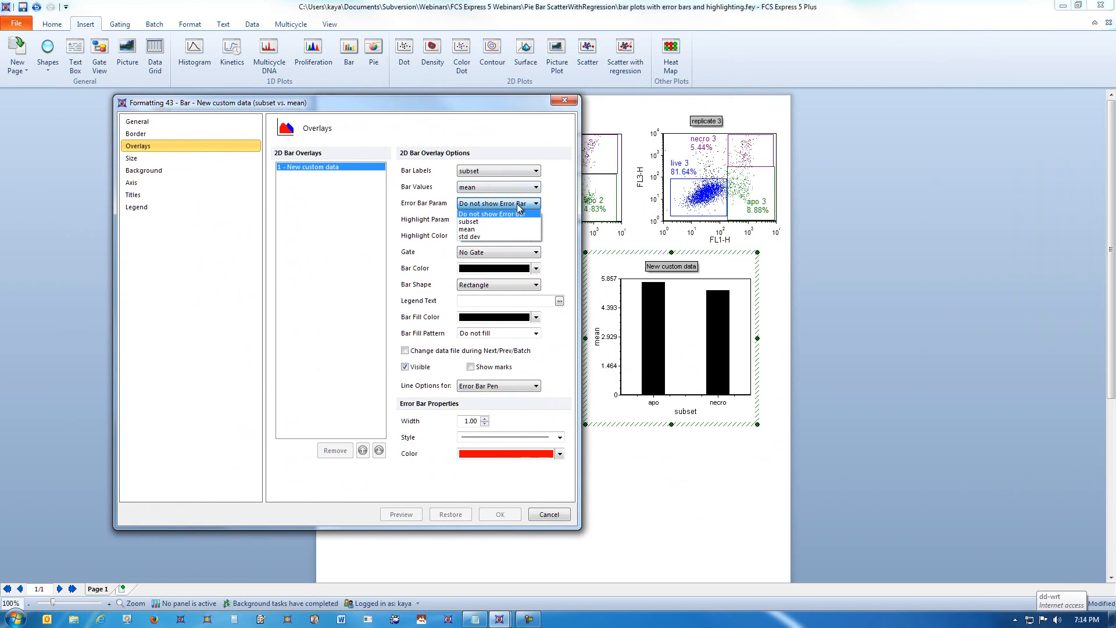
{"action": "left_click", "coordinate": [477, 238]}
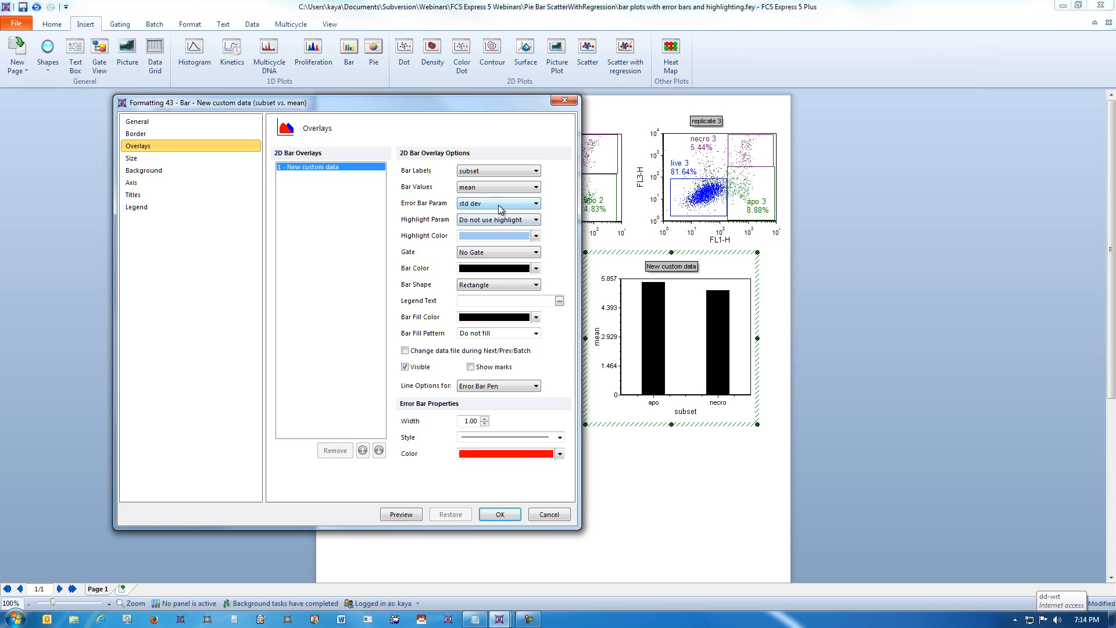
{"action": "left_click", "coordinate": [410, 515]}
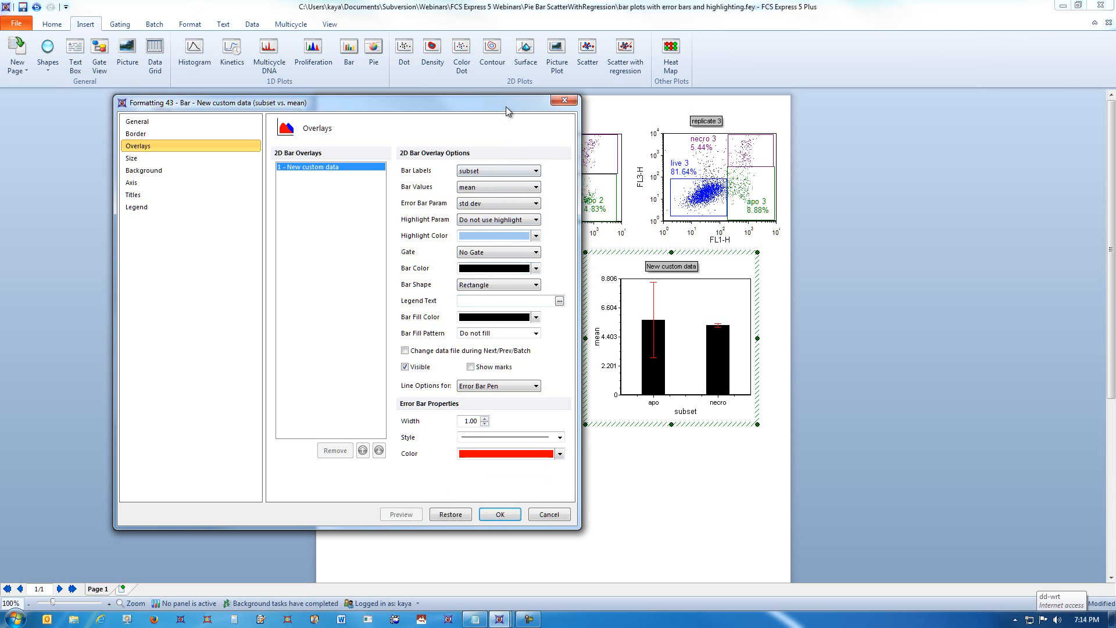
Step: Format the bar plot's error bars with a 2.25 line width and teal color, and apply the formatting
{"action": "left_click_drag", "start_coordinate": [504, 107], "coordinate": [425, 123]}
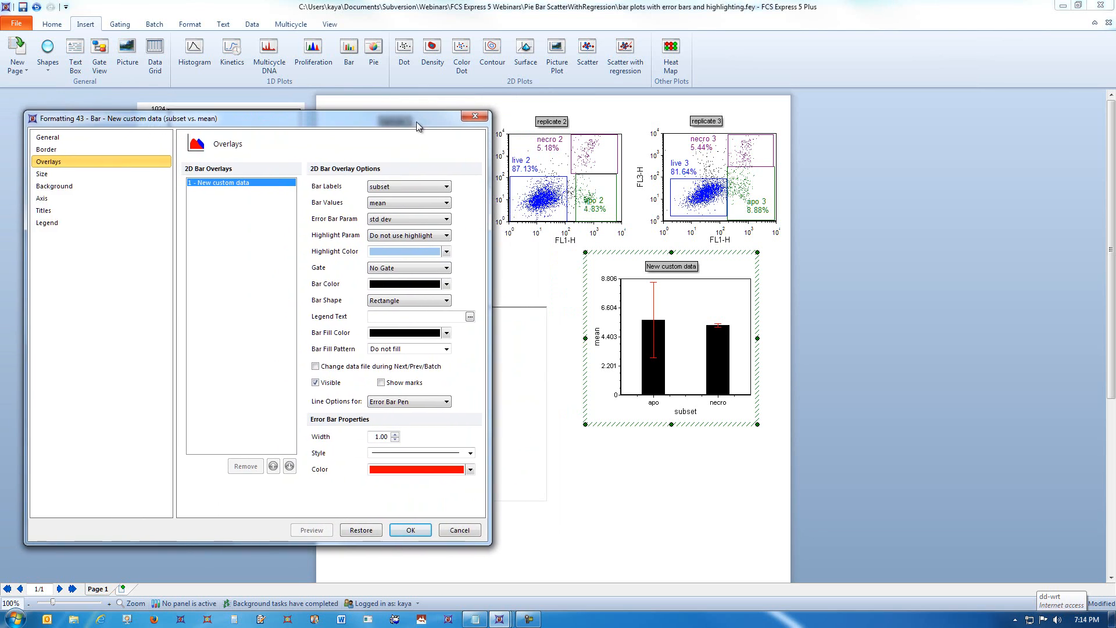
{"action": "left_click", "coordinate": [394, 435]}
{"action": "left_click", "coordinate": [395, 435]}
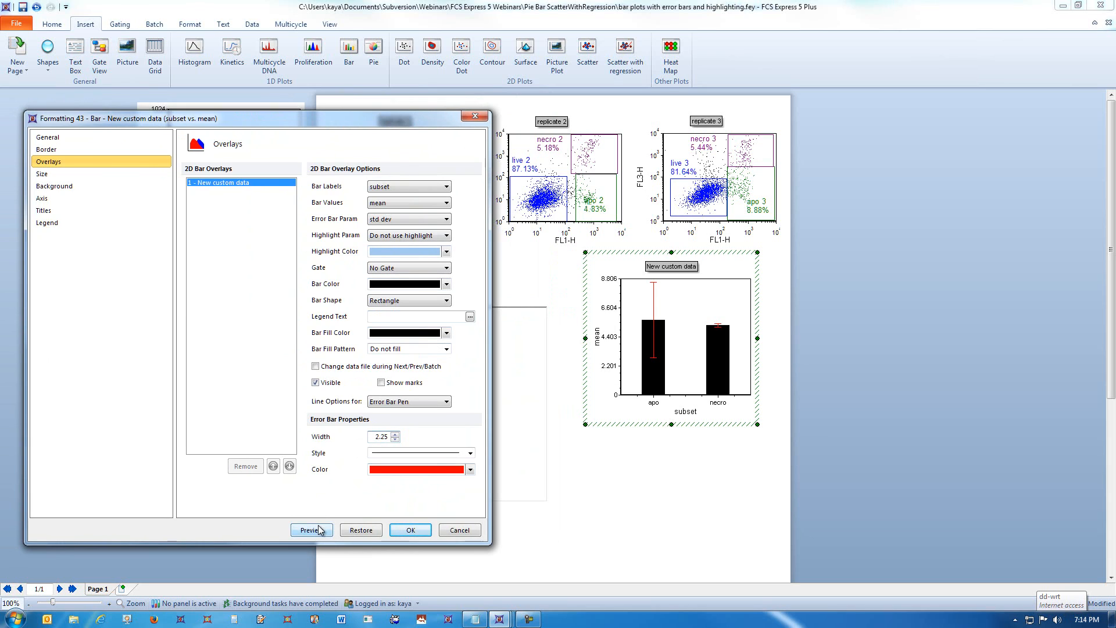
{"action": "left_click", "coordinate": [311, 529]}
{"action": "left_click", "coordinate": [470, 469]}
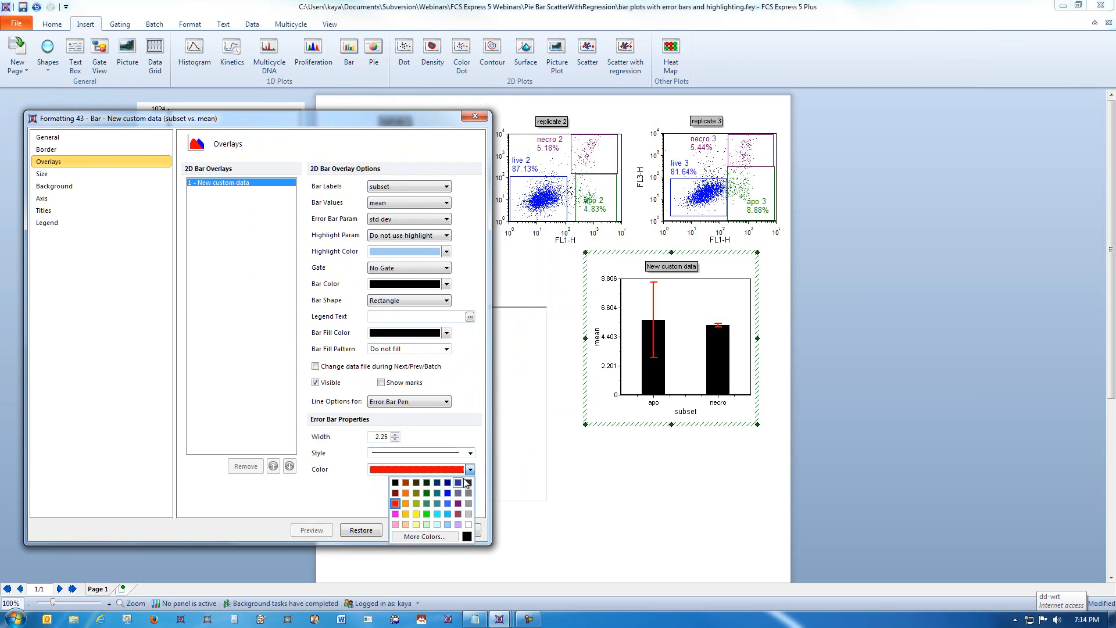
{"action": "left_click", "coordinate": [440, 512]}
{"action": "left_click", "coordinate": [311, 530]}
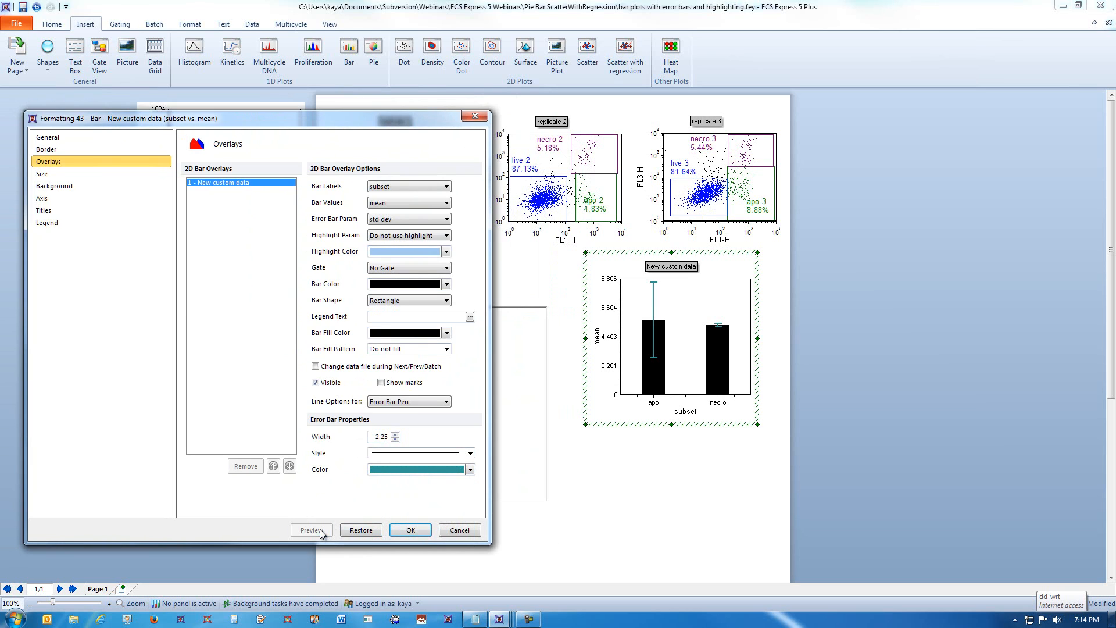
{"action": "left_click", "coordinate": [411, 530]}
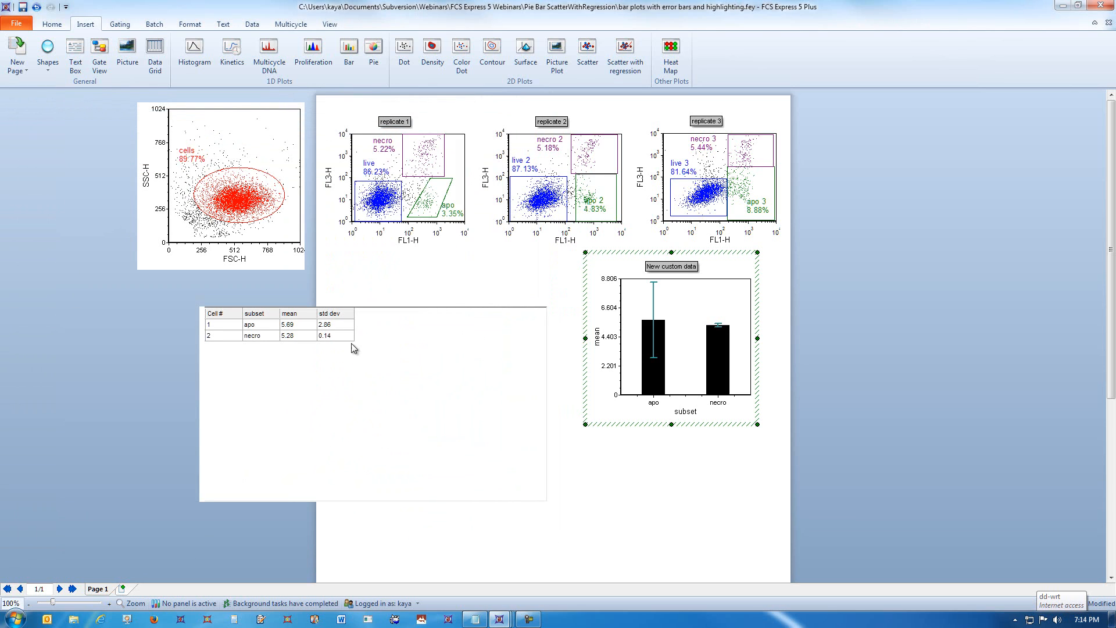
{"action": "right_click", "coordinate": [352, 329]}
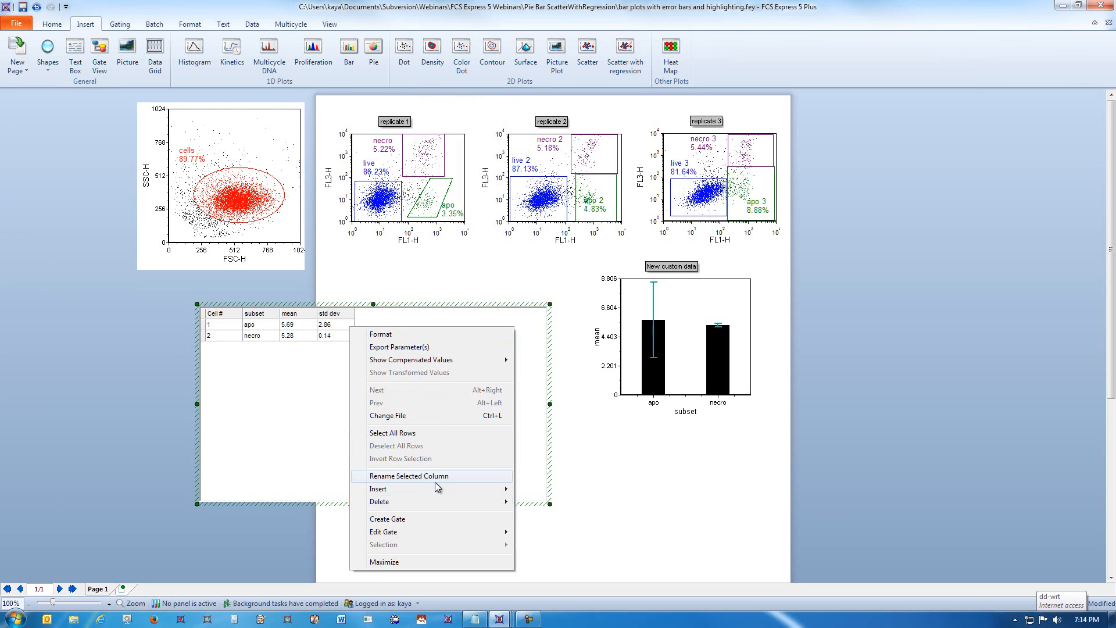
{"action": "mouse_move", "coordinate": [438, 489]}
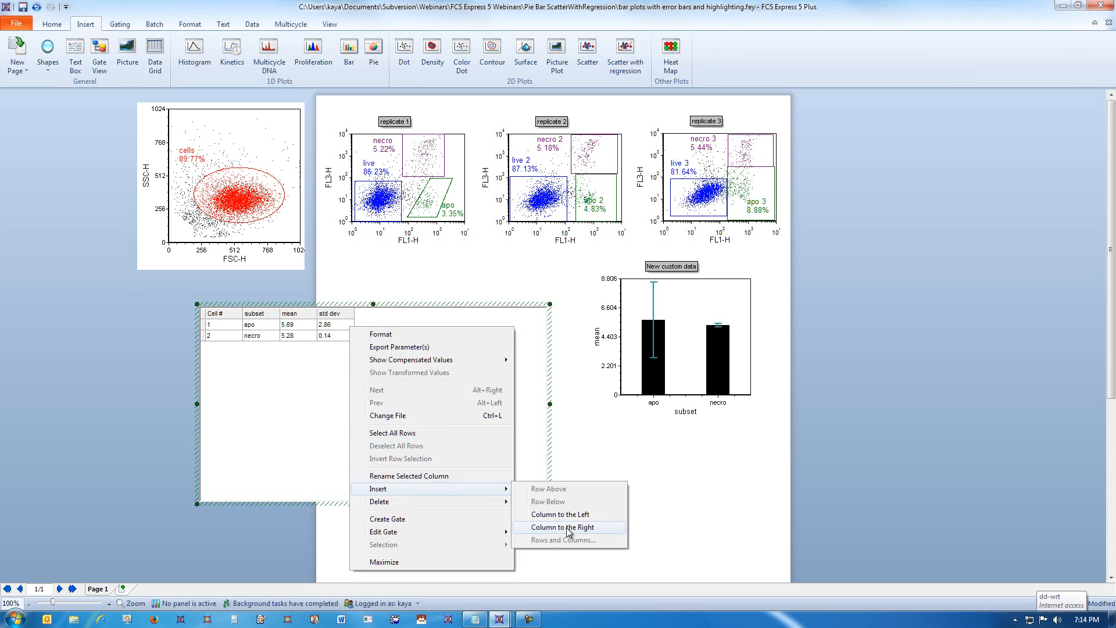
{"action": "left_click", "coordinate": [715, 449]}
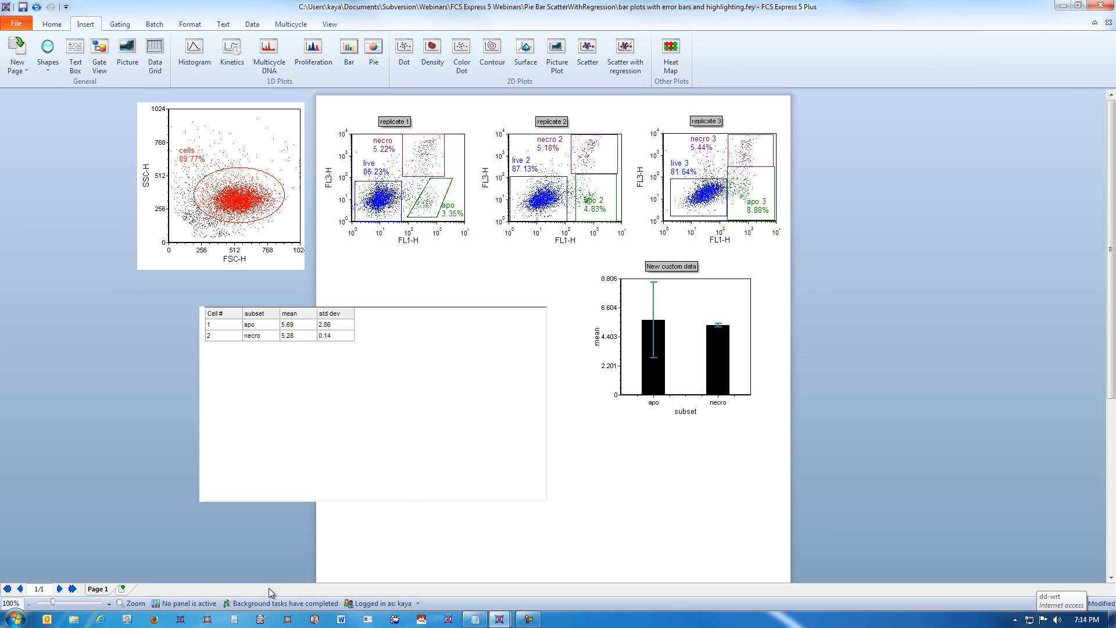
Step: Switch to the welcome screen layout and review the outline's item on Scatter with Regression plots
{"action": "mouse_move", "coordinate": [504, 619]}
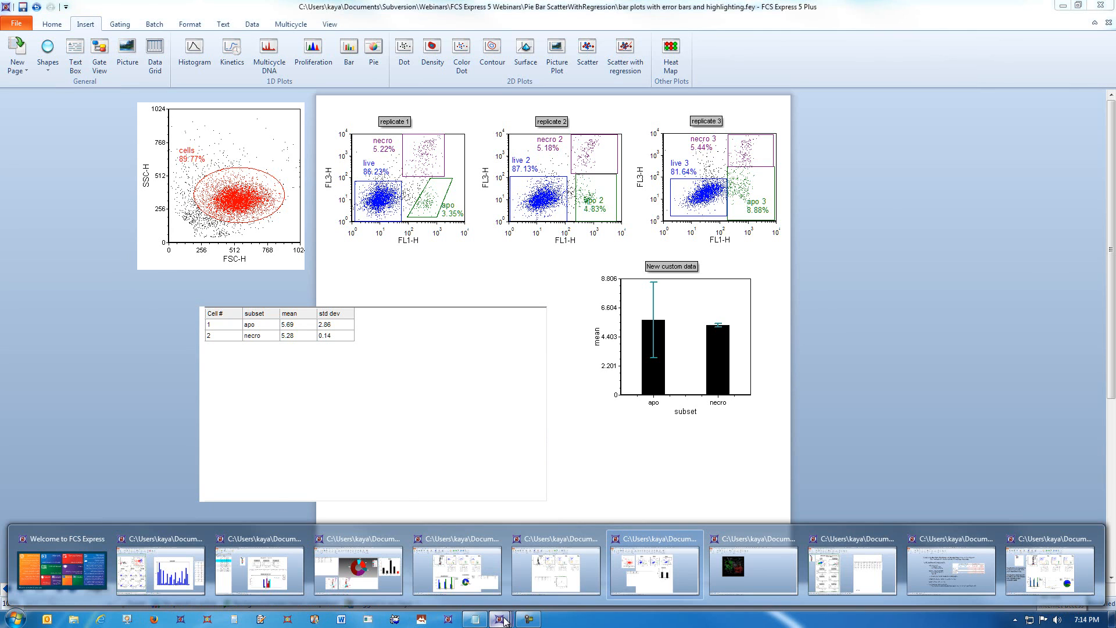
{"action": "left_click", "coordinate": [966, 552]}
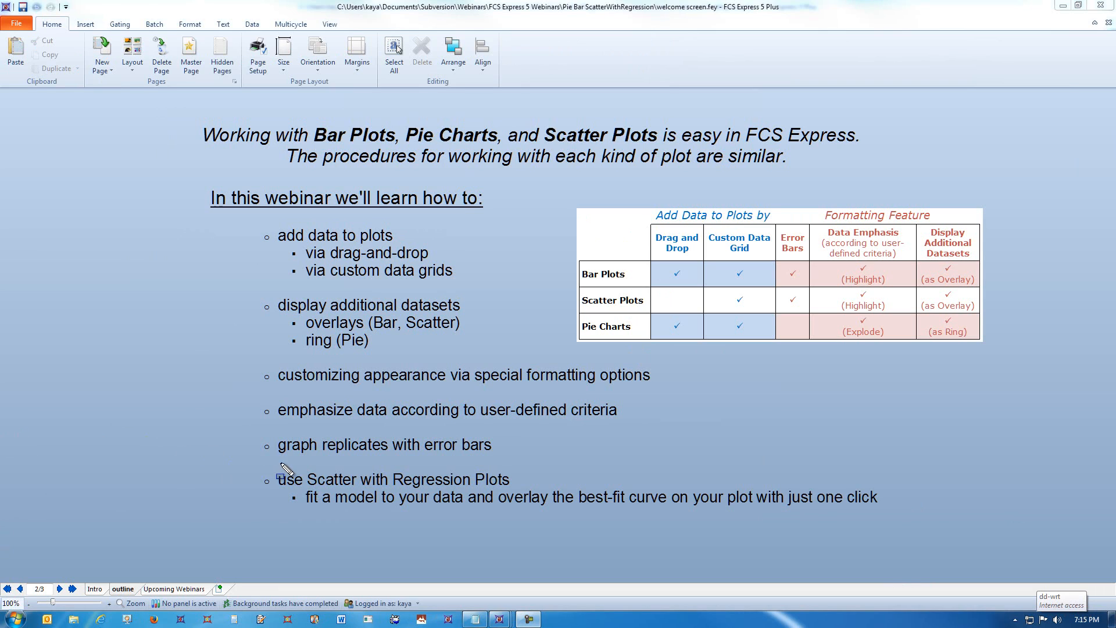
{"action": "left_click_drag", "start_coordinate": [282, 465], "coordinate": [903, 516]}
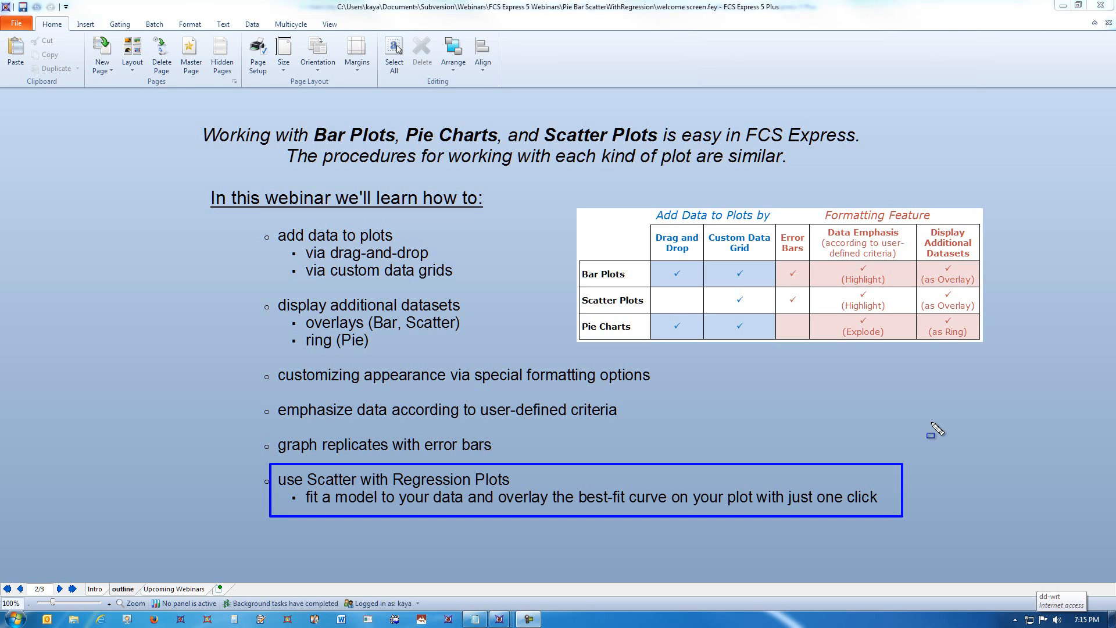
{"action": "key", "text": "Escape"}
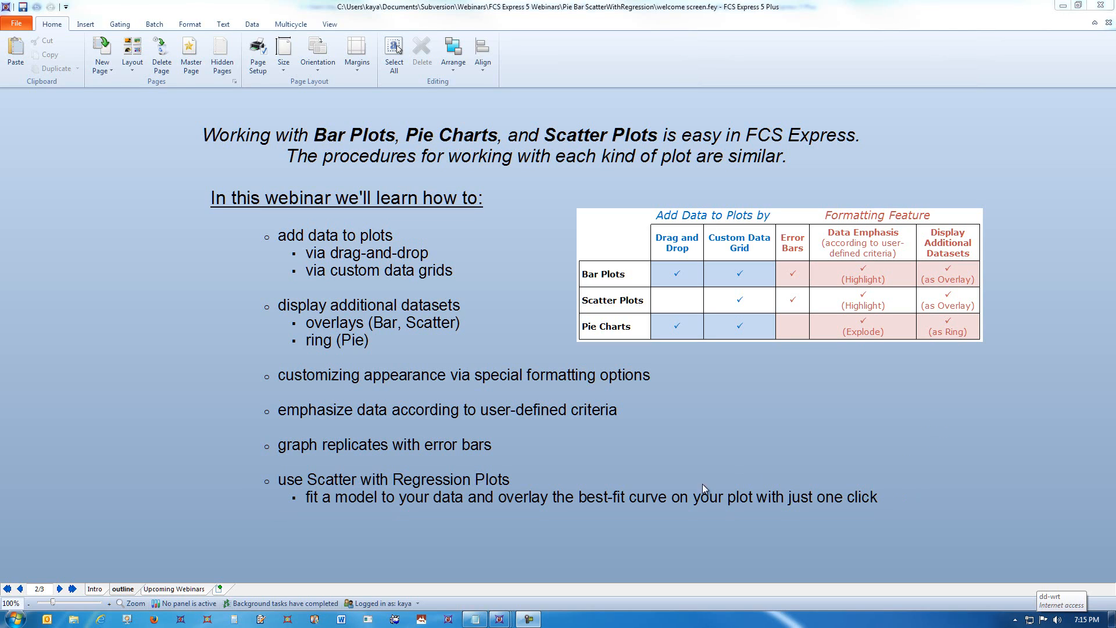
Step: Switch to the "Scatter with reg raw param" layout and shift the red elliptical gate slightly on the picture plot
{"action": "mouse_move", "coordinate": [500, 623]}
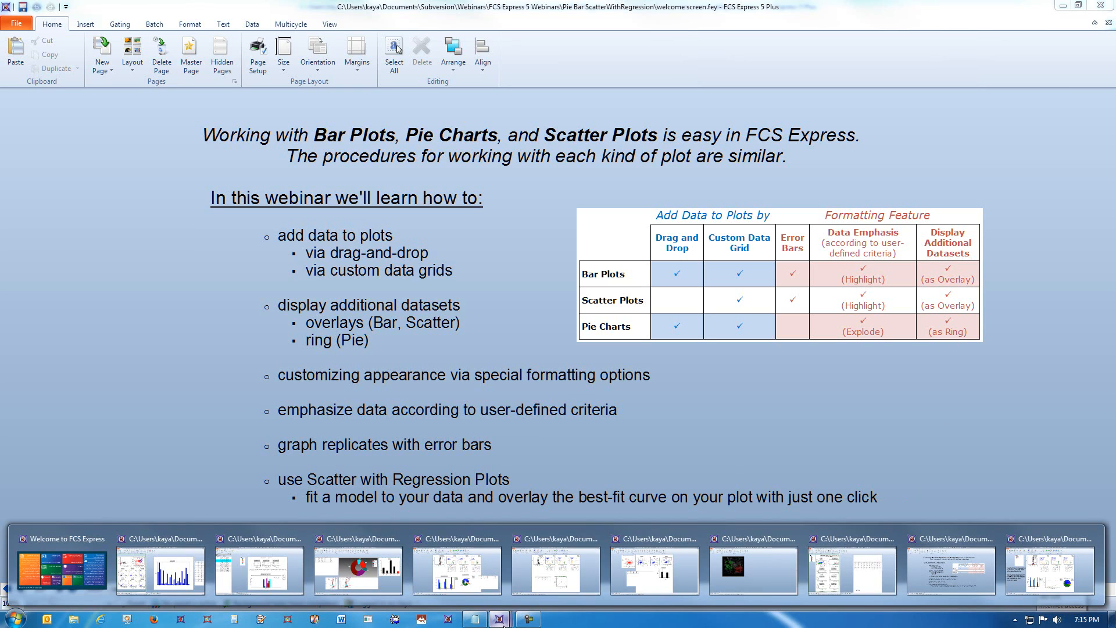
{"action": "left_click", "coordinate": [762, 570]}
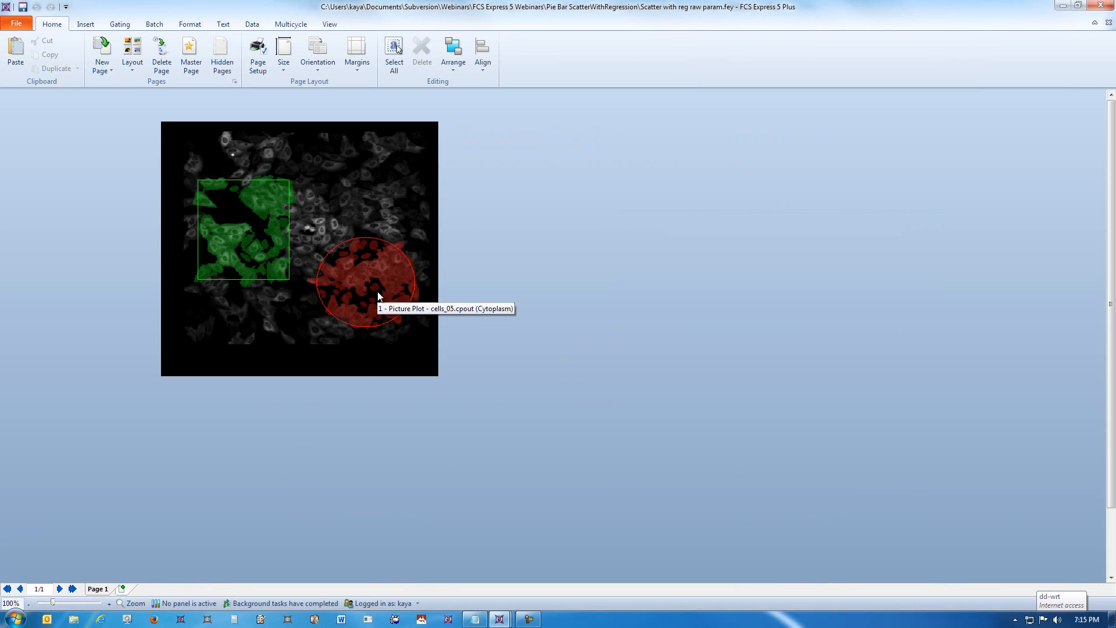
{"action": "mouse_move", "coordinate": [371, 282]}
{"action": "left_mouse_down"}
{"action": "mouse_move", "coordinate": [344, 260]}
{"action": "mouse_move", "coordinate": [347, 238]}
{"action": "mouse_move", "coordinate": [376, 244]}
{"action": "mouse_move", "coordinate": [351, 278]}
{"action": "mouse_move", "coordinate": [326, 248]}
{"action": "mouse_move", "coordinate": [352, 221]}
{"action": "mouse_move", "coordinate": [377, 271]}
{"action": "mouse_move", "coordinate": [353, 281]}
{"action": "mouse_move", "coordinate": [327, 256]}
{"action": "mouse_move", "coordinate": [359, 269]}
{"action": "mouse_move", "coordinate": [354, 288]}
{"action": "mouse_move", "coordinate": [333, 241]}
{"action": "mouse_move", "coordinate": [381, 239]}
{"action": "mouse_move", "coordinate": [363, 284]}
{"action": "mouse_move", "coordinate": [349, 277]}
{"action": "mouse_move", "coordinate": [355, 289]}
{"action": "left_mouse_up"}
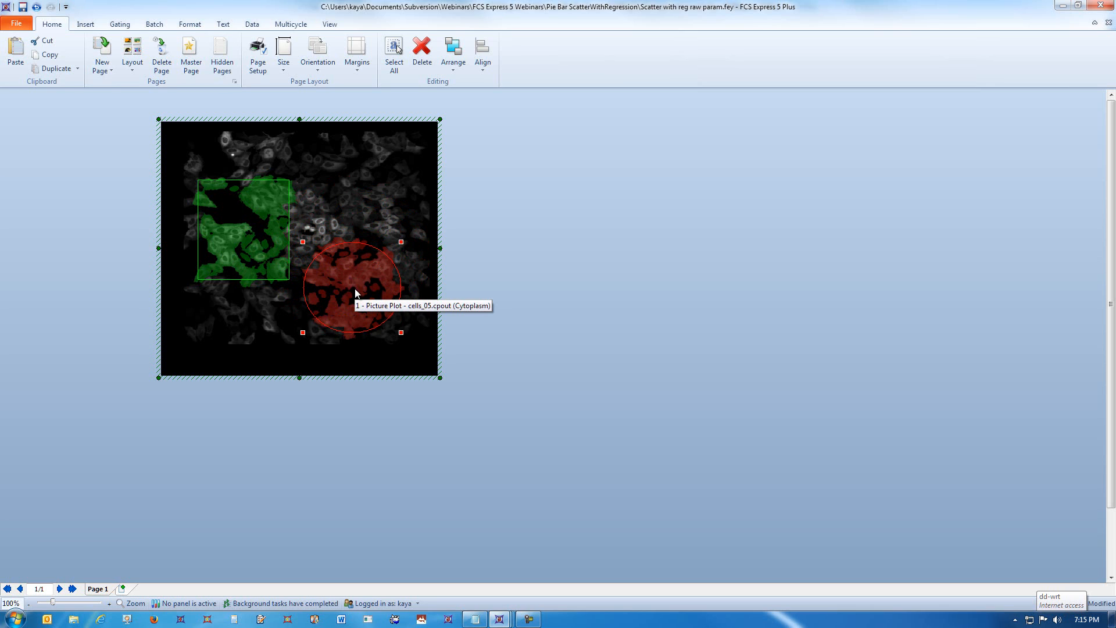
Step: Insert a Scatter with regression plot of the active cells_05.cpout data beside the picture plot, with AreaShape_Perimeter on the Y axis
{"action": "left_click", "coordinate": [95, 28]}
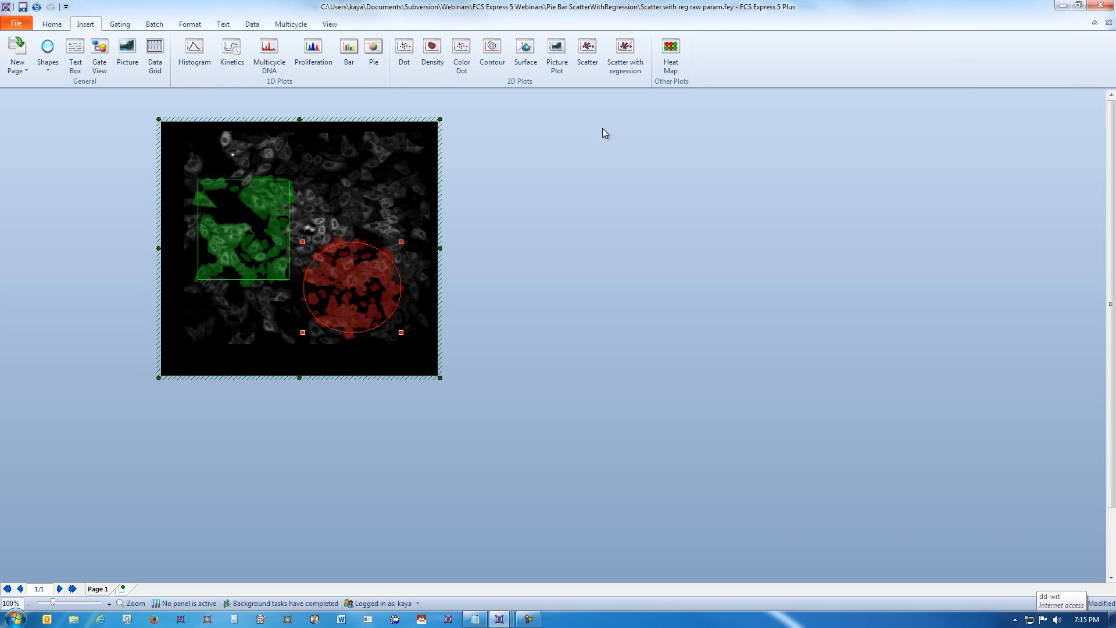
{"action": "left_click", "coordinate": [628, 66]}
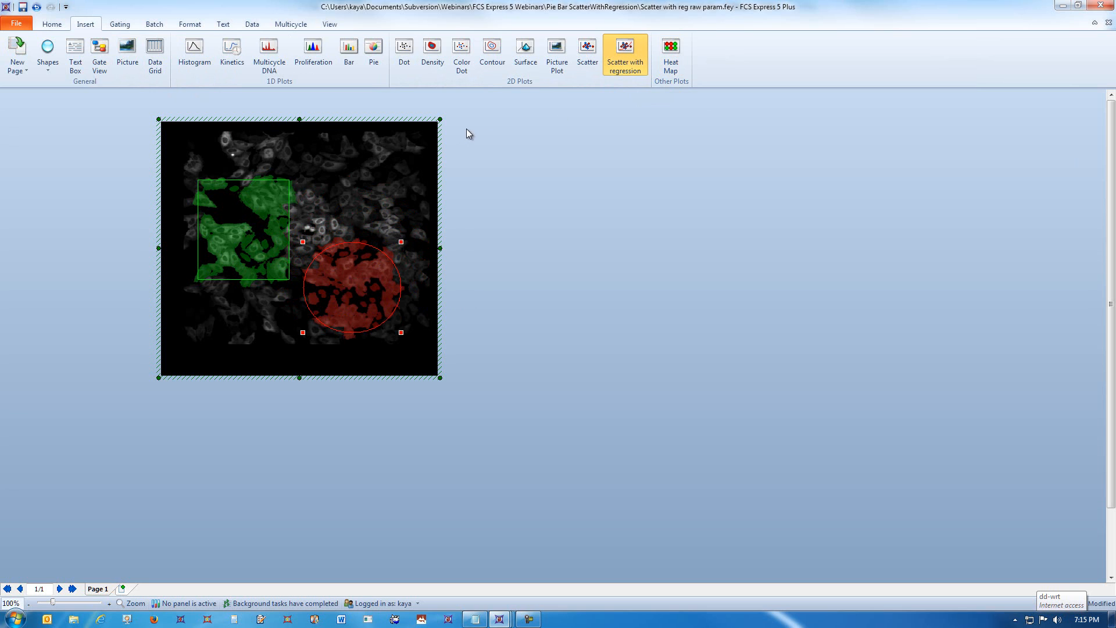
{"action": "left_click_drag", "start_coordinate": [468, 129], "coordinate": [814, 411]}
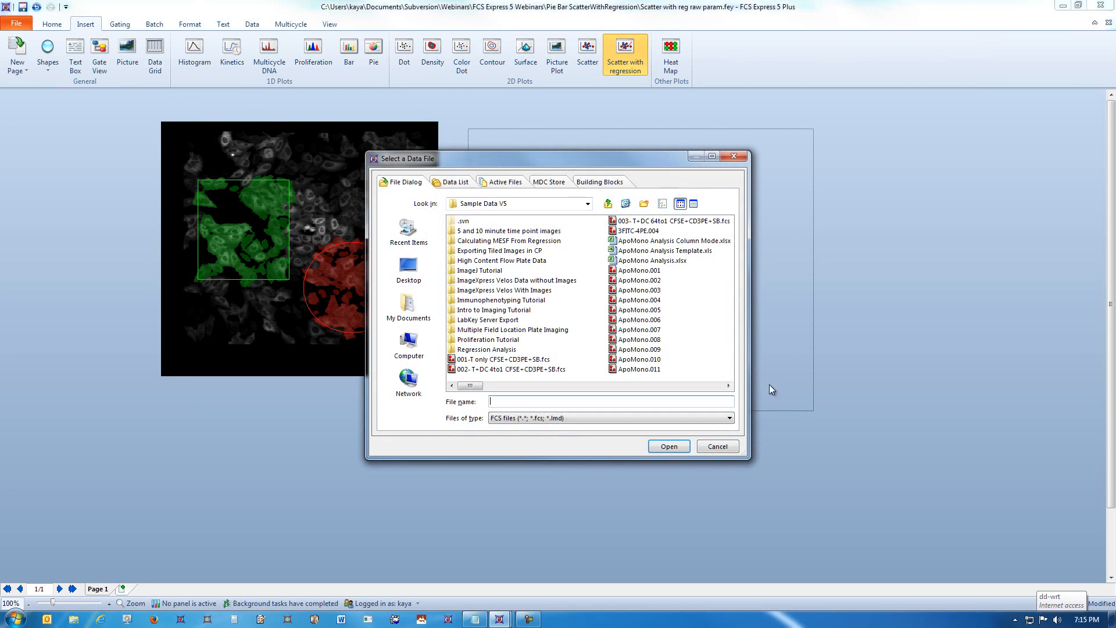
{"action": "left_click", "coordinate": [501, 182]}
{"action": "left_click", "coordinate": [515, 217]}
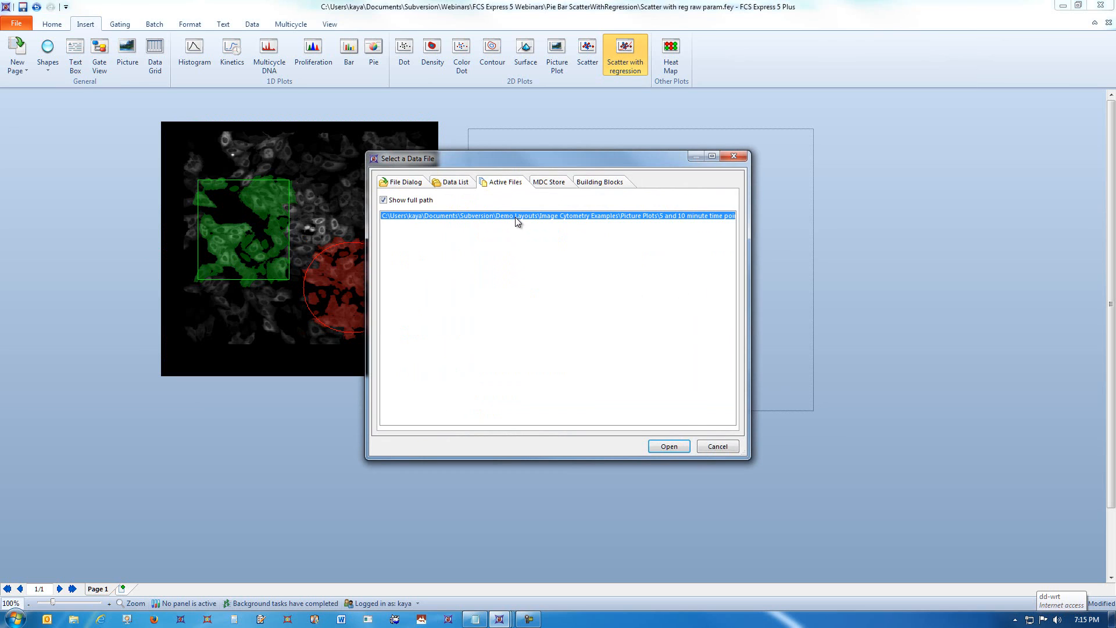
{"action": "left_click", "coordinate": [672, 442]}
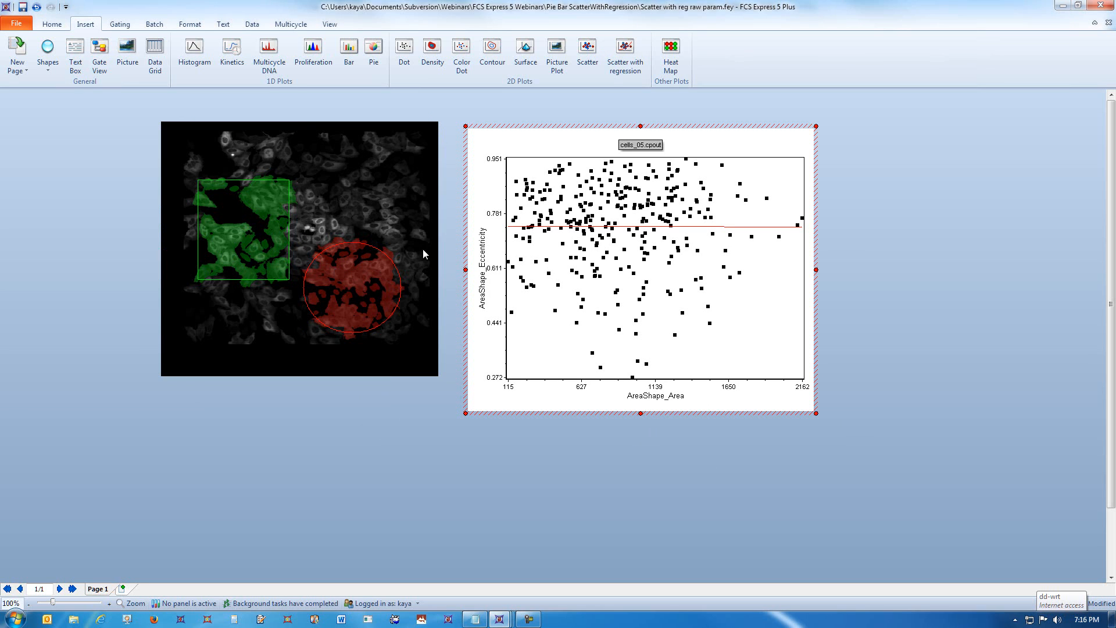
{"action": "left_click", "coordinate": [484, 265]}
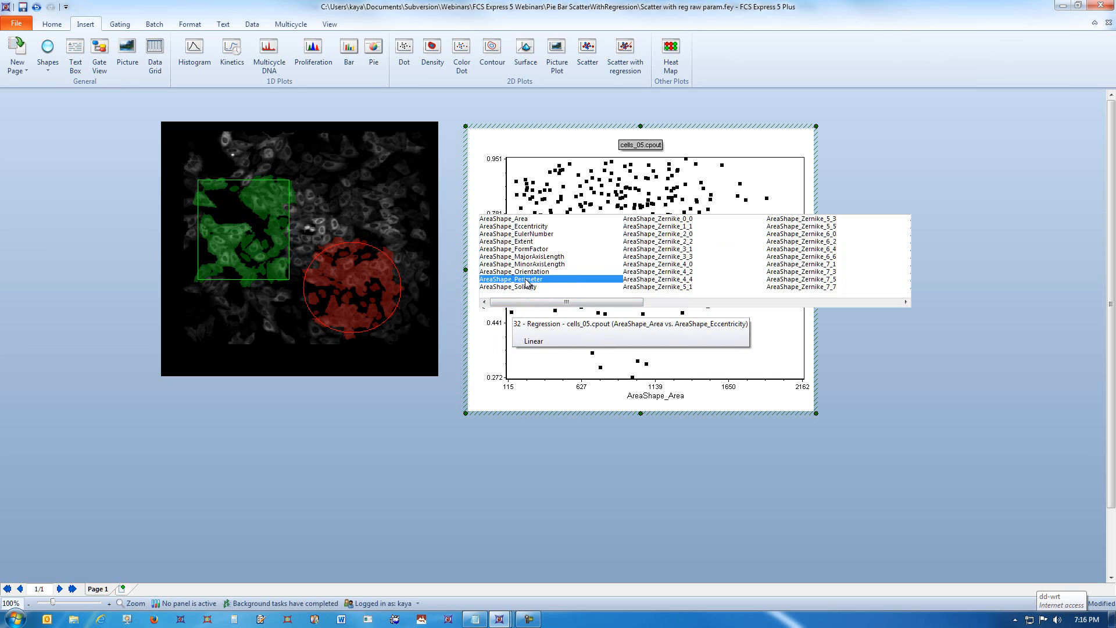
{"action": "left_click", "coordinate": [527, 280]}
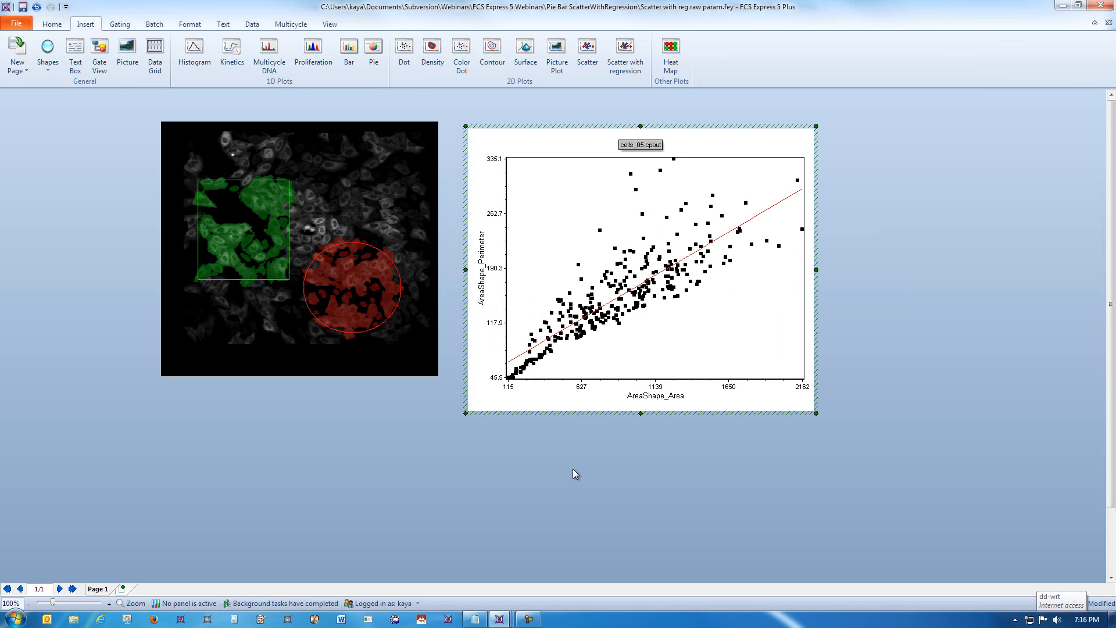
Step: Change the regression plot's fit model to Sigmoidal and preview the fitted curve
{"action": "double_click", "coordinate": [531, 169]}
{"action": "left_click_drag", "start_coordinate": [475, 106], "coordinate": [214, 100]}
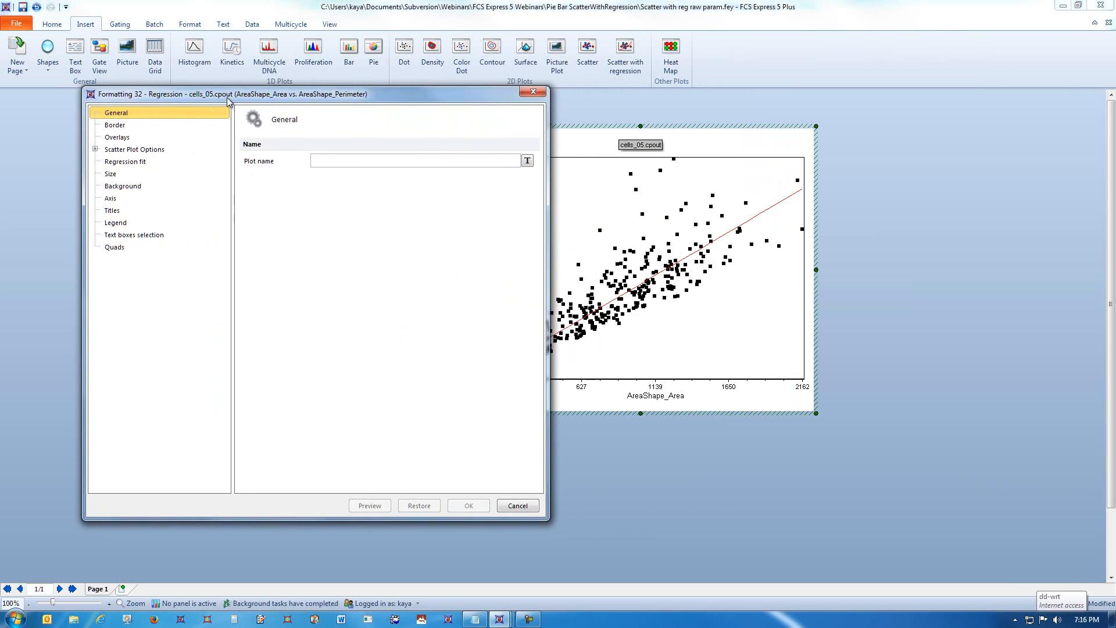
{"action": "left_click", "coordinate": [108, 162]}
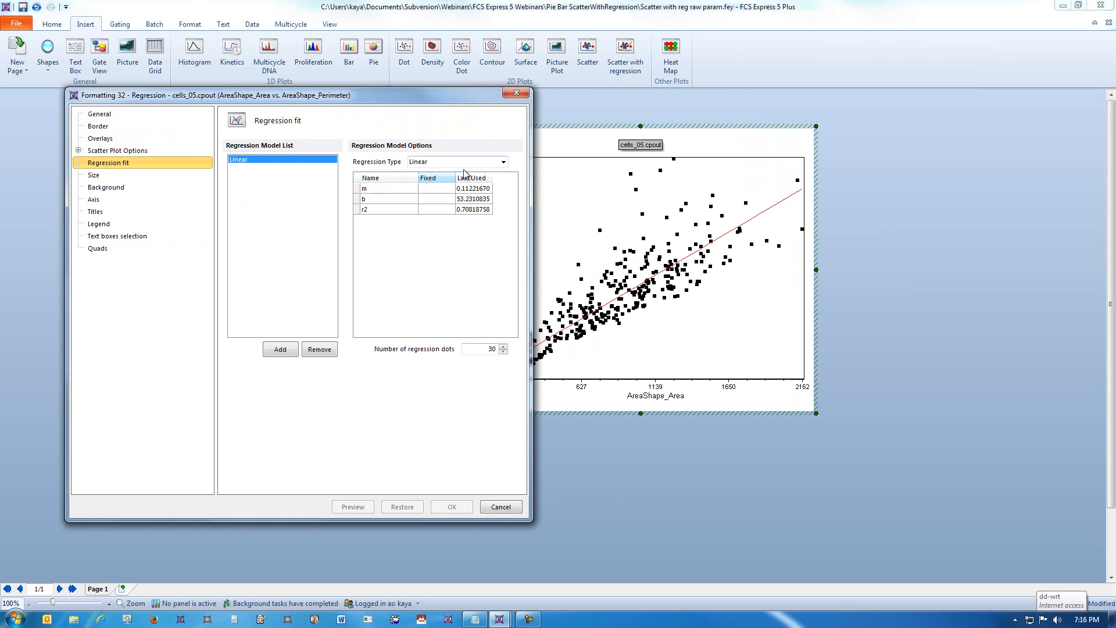
{"action": "left_click", "coordinate": [504, 163]}
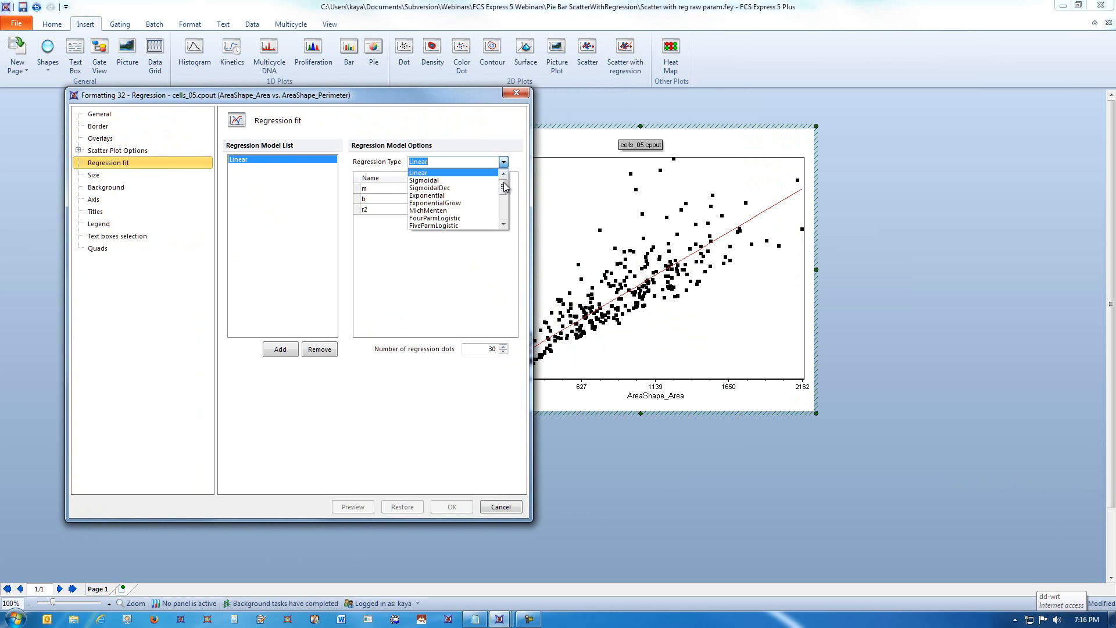
{"action": "mouse_move", "coordinate": [504, 181]}
{"action": "left_mouse_down"}
{"action": "mouse_move", "coordinate": [504, 209]}
{"action": "mouse_move", "coordinate": [504, 178]}
{"action": "left_mouse_up"}
{"action": "left_click", "coordinate": [446, 181]}
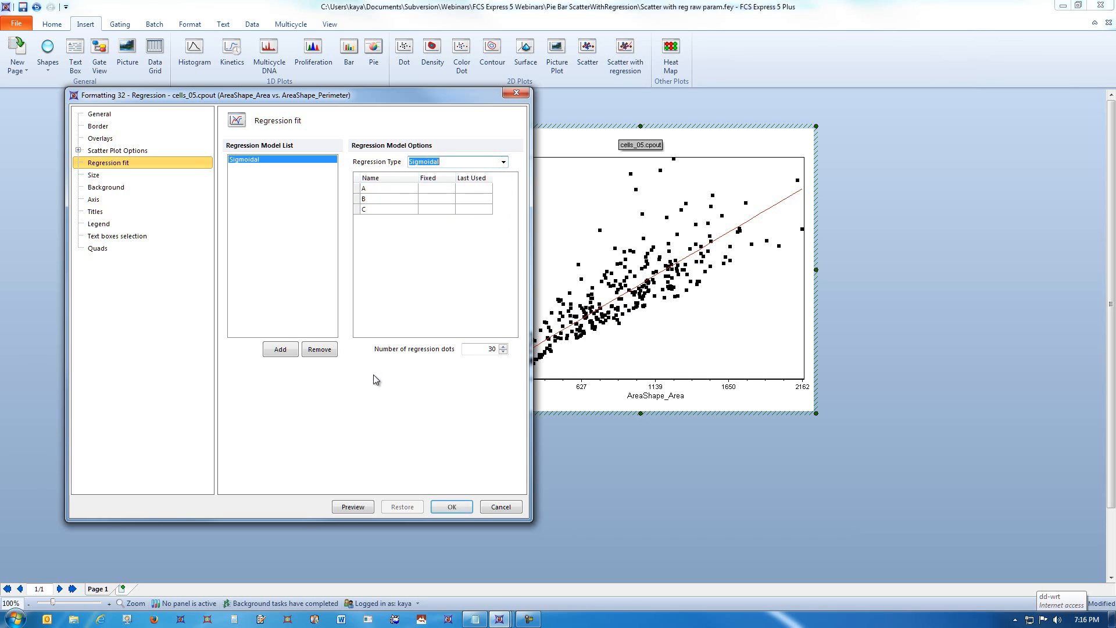
{"action": "left_click", "coordinate": [360, 508]}
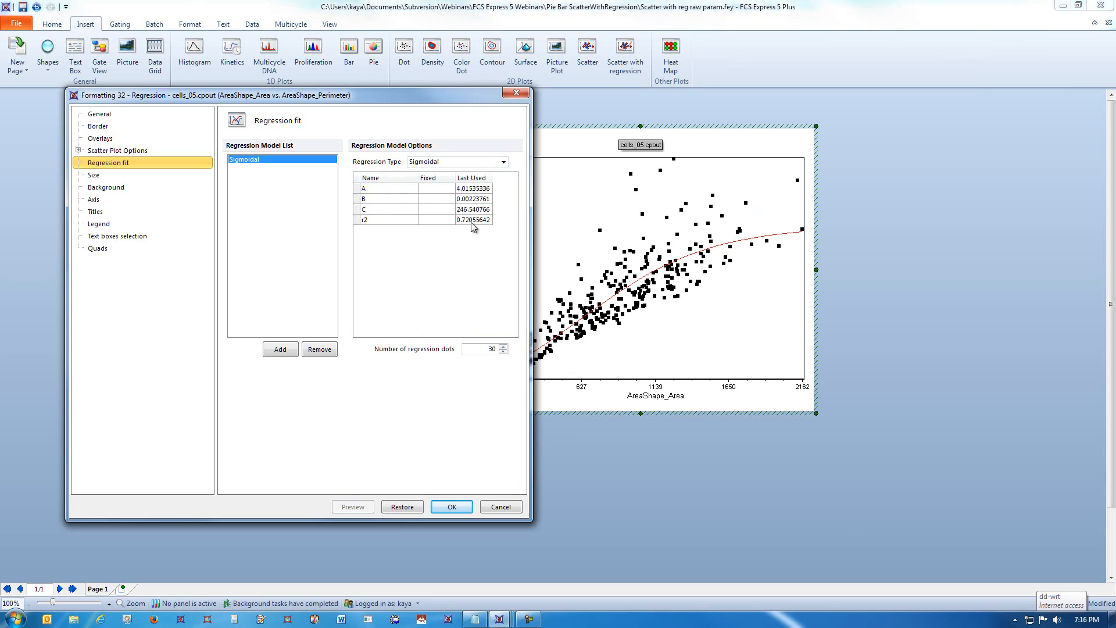
Step: Change the regression plot's fit model to Exponential and preview the curve
{"action": "left_click", "coordinate": [503, 162]}
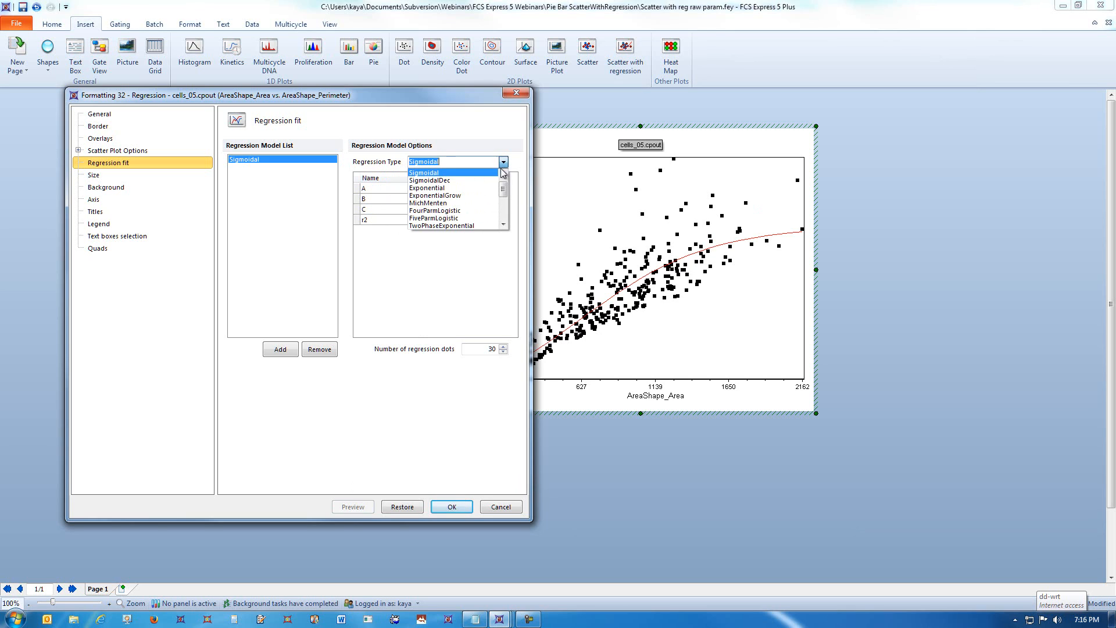
{"action": "left_click", "coordinate": [473, 187]}
{"action": "left_click", "coordinate": [368, 507]}
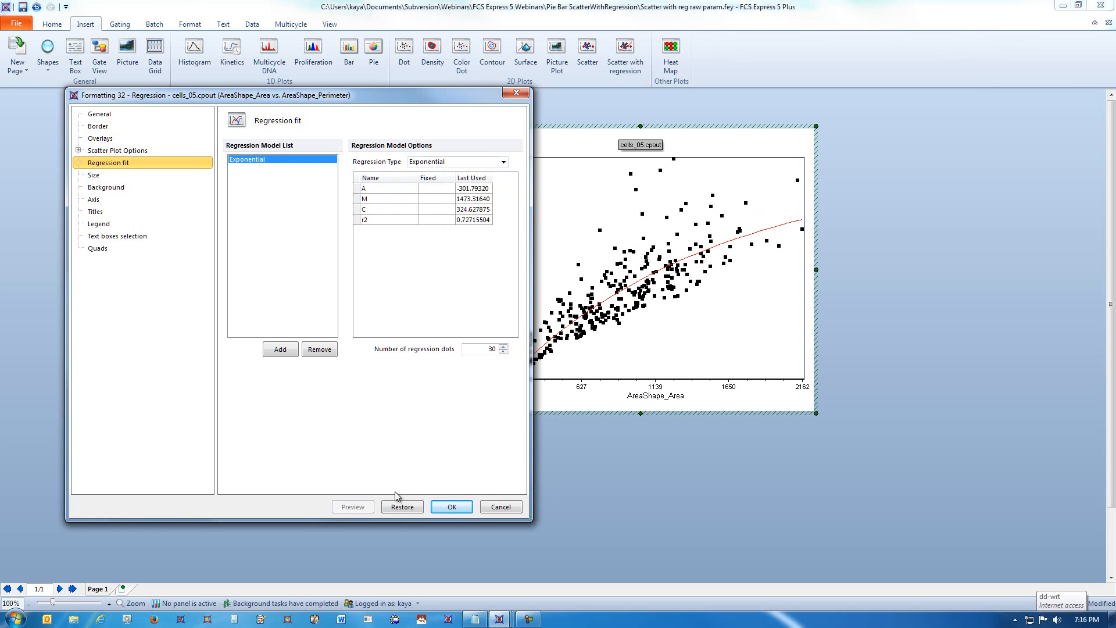
Step: Set the regression type to Linear and the cells_05.cpout overlay's error bar width to 2.50, and preview the plot
{"action": "left_click", "coordinate": [504, 163]}
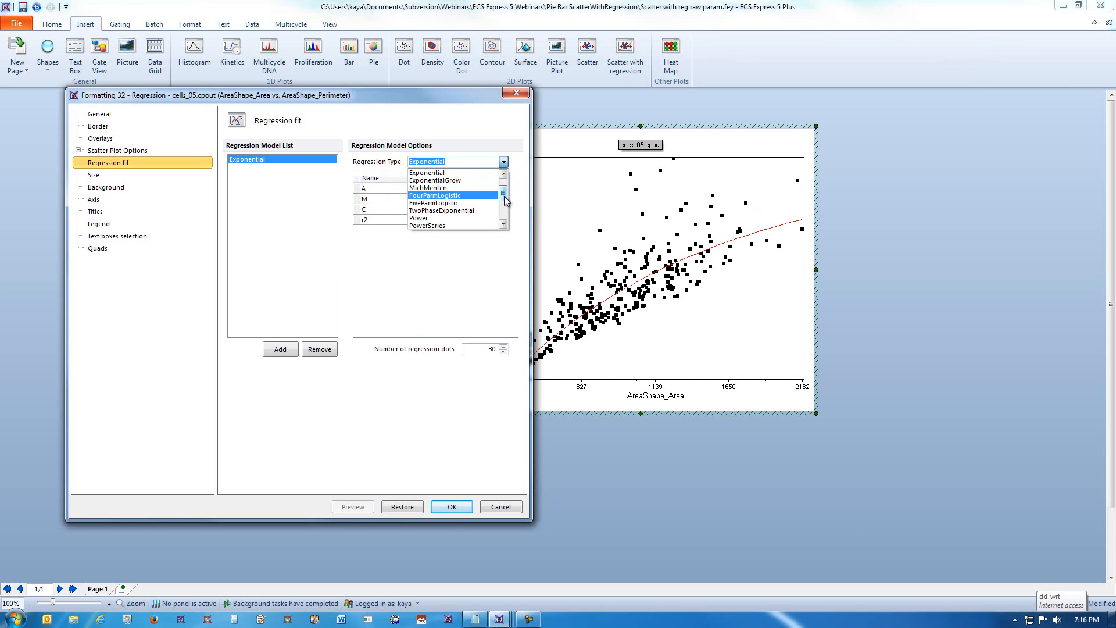
{"action": "scroll", "coordinate": [506, 201], "scroll_direction": "up", "scroll_amount": 3}
{"action": "left_click", "coordinate": [475, 174]}
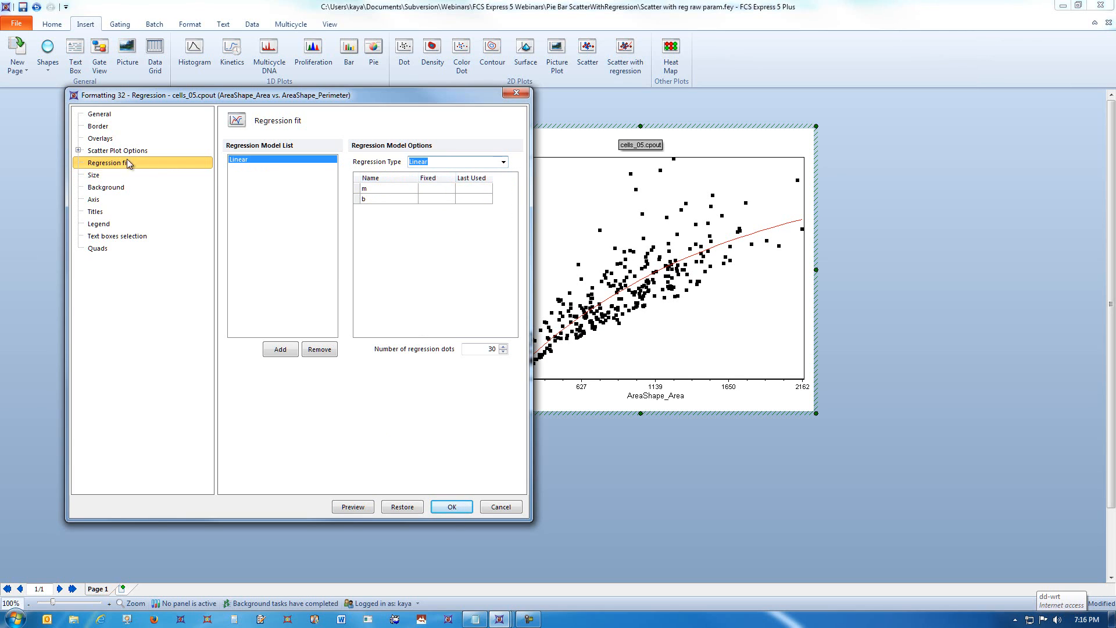
{"action": "left_click", "coordinate": [100, 138]}
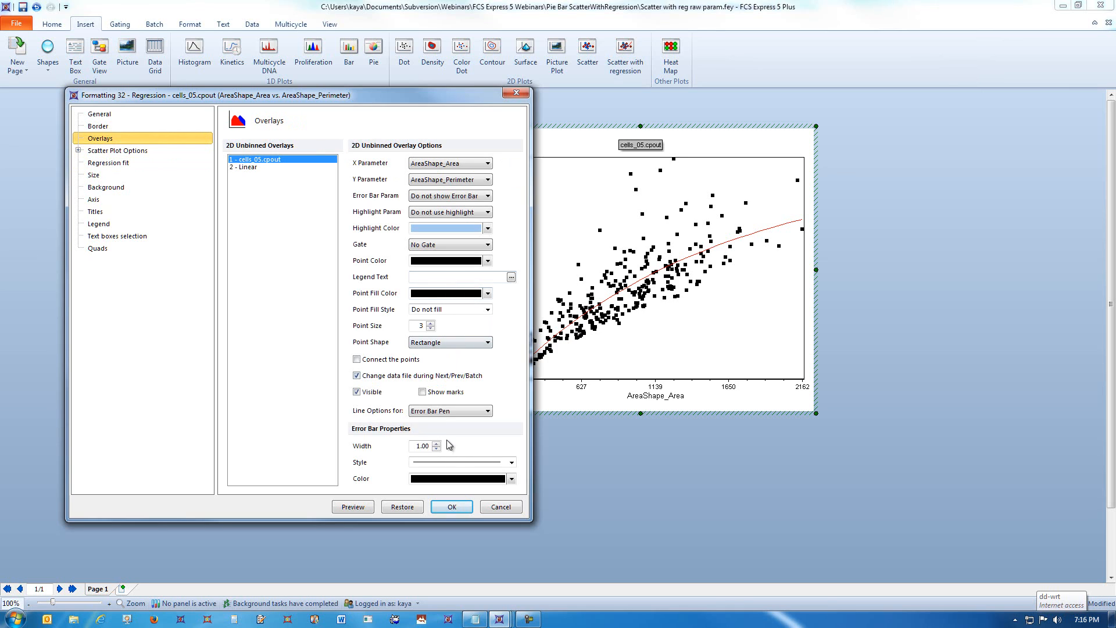
{"action": "left_click", "coordinate": [436, 444]}
{"action": "left_click", "coordinate": [356, 506]}
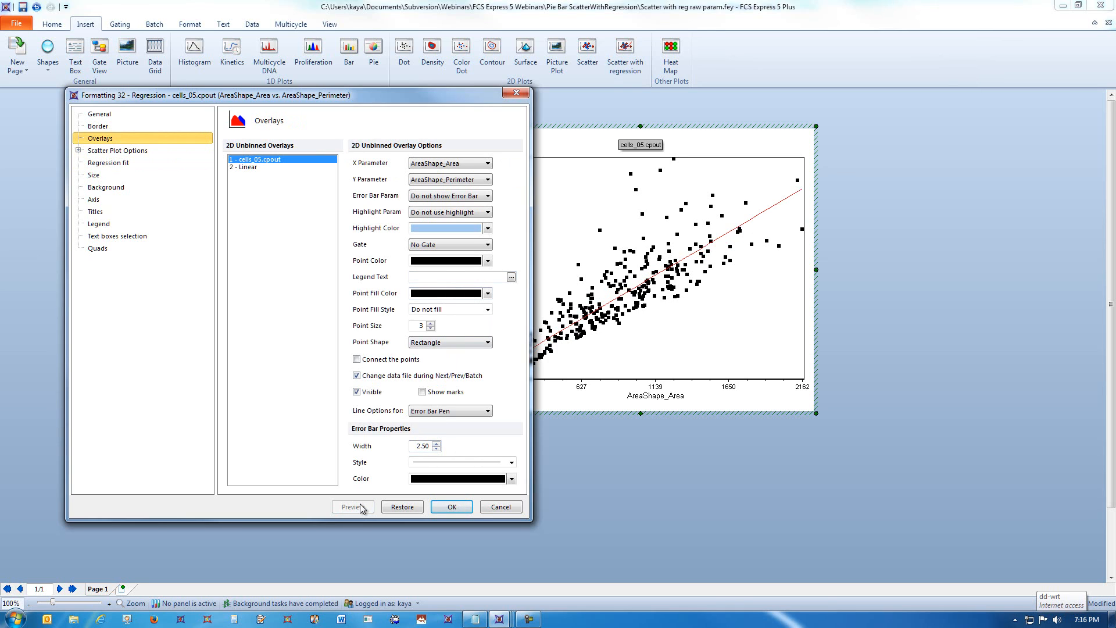
Step: Set the Linear overlay's connecting line width to 2.00, preview the thicker line and apply the formatting
{"action": "left_click", "coordinate": [261, 167]}
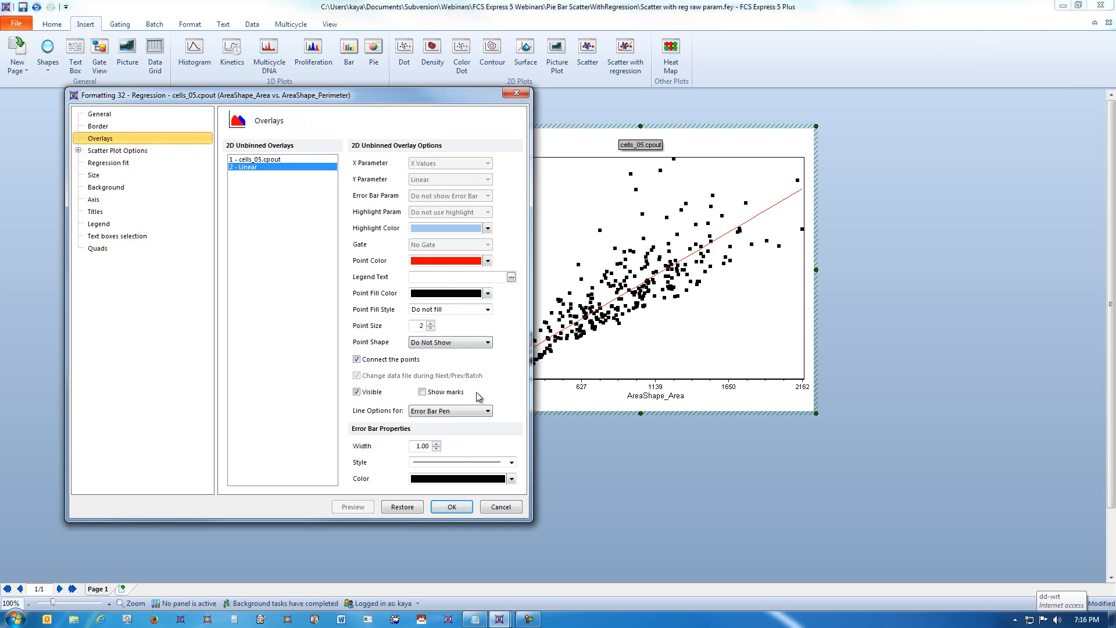
{"action": "left_click", "coordinate": [436, 443]}
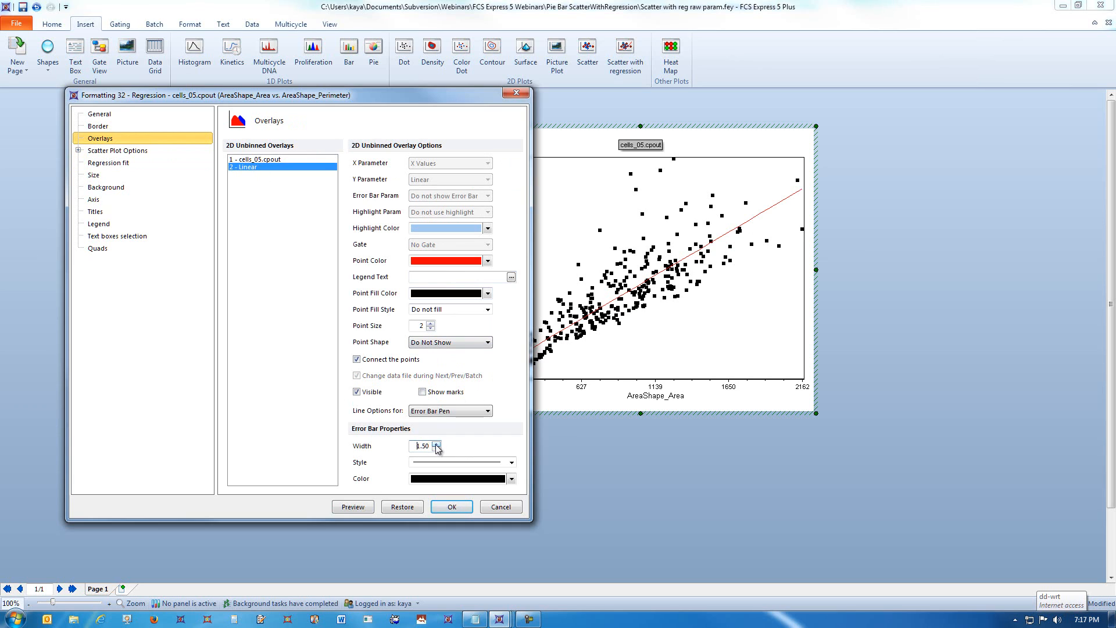
{"action": "left_click", "coordinate": [436, 444]}
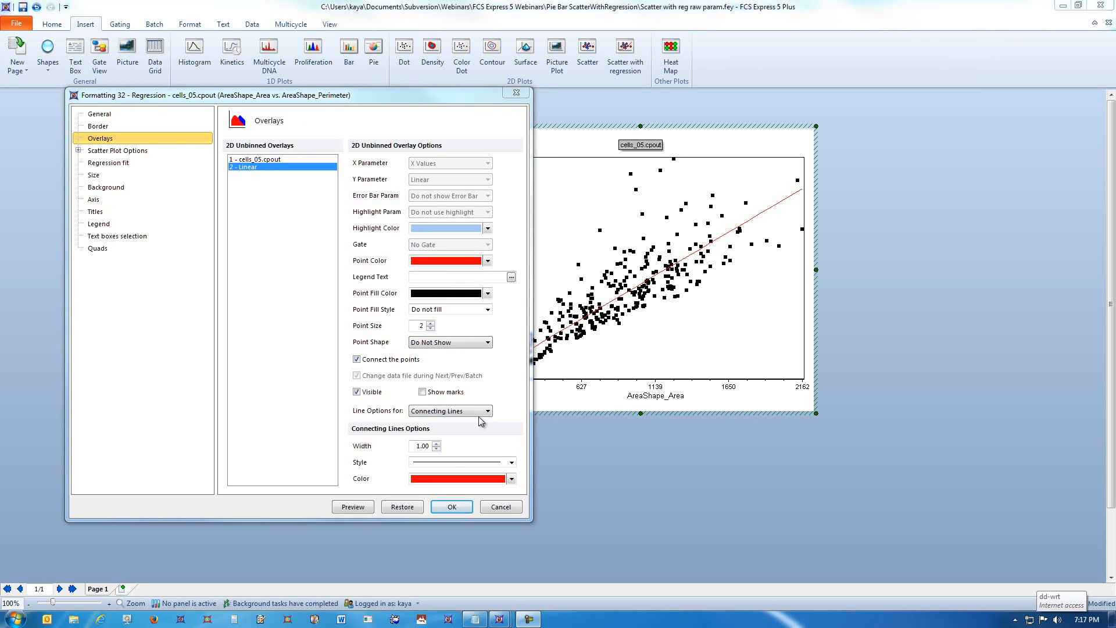
{"action": "left_click", "coordinate": [481, 416]}
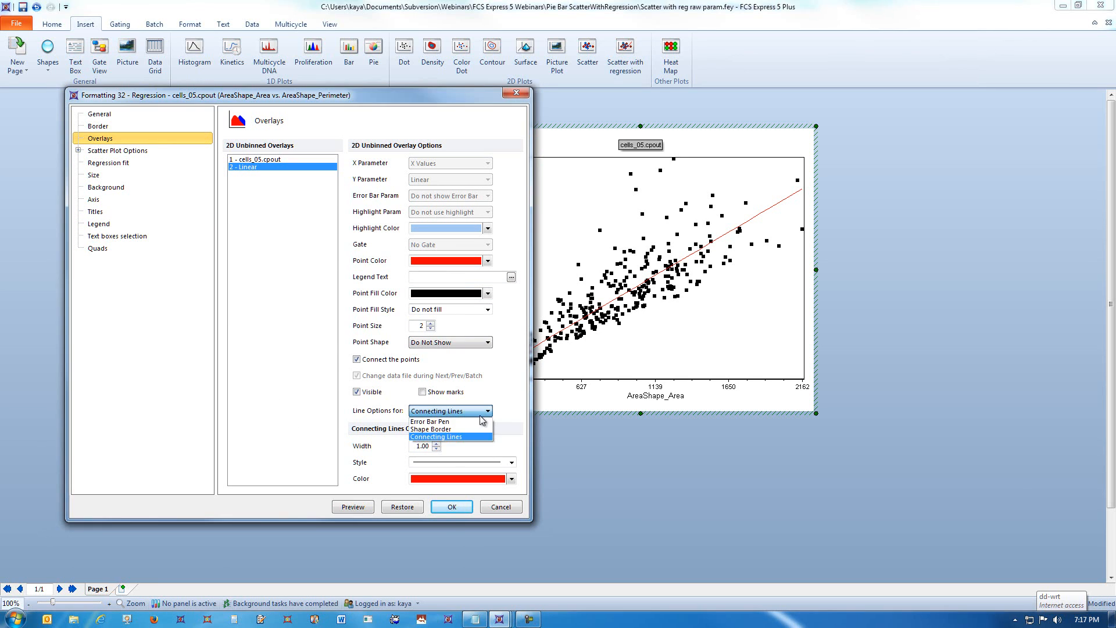
{"action": "left_click", "coordinate": [480, 437]}
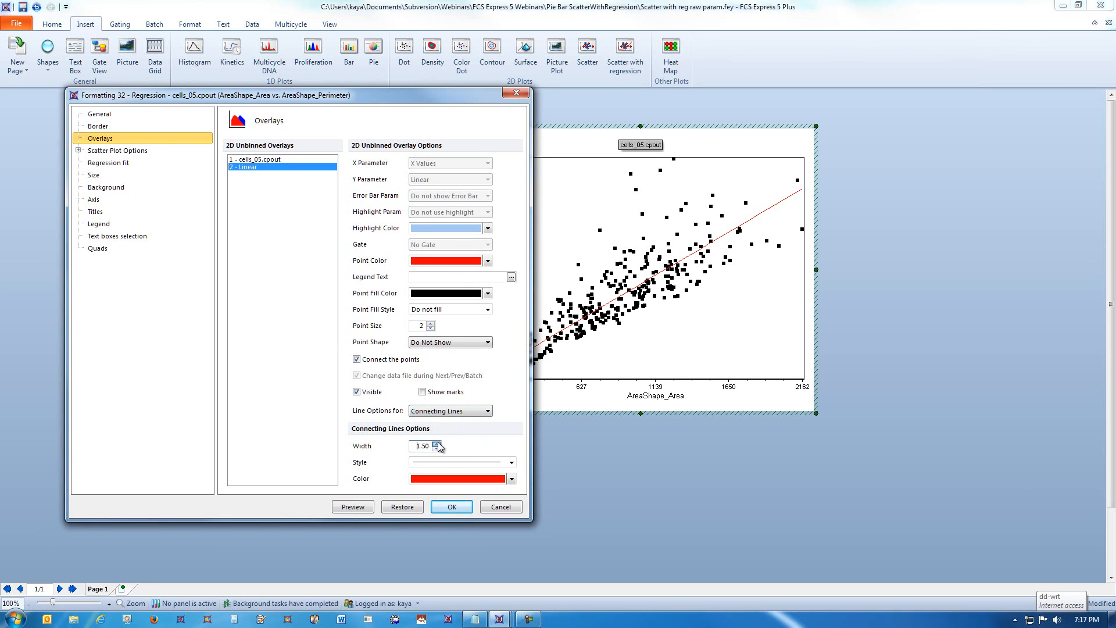
{"action": "left_click", "coordinate": [356, 507]}
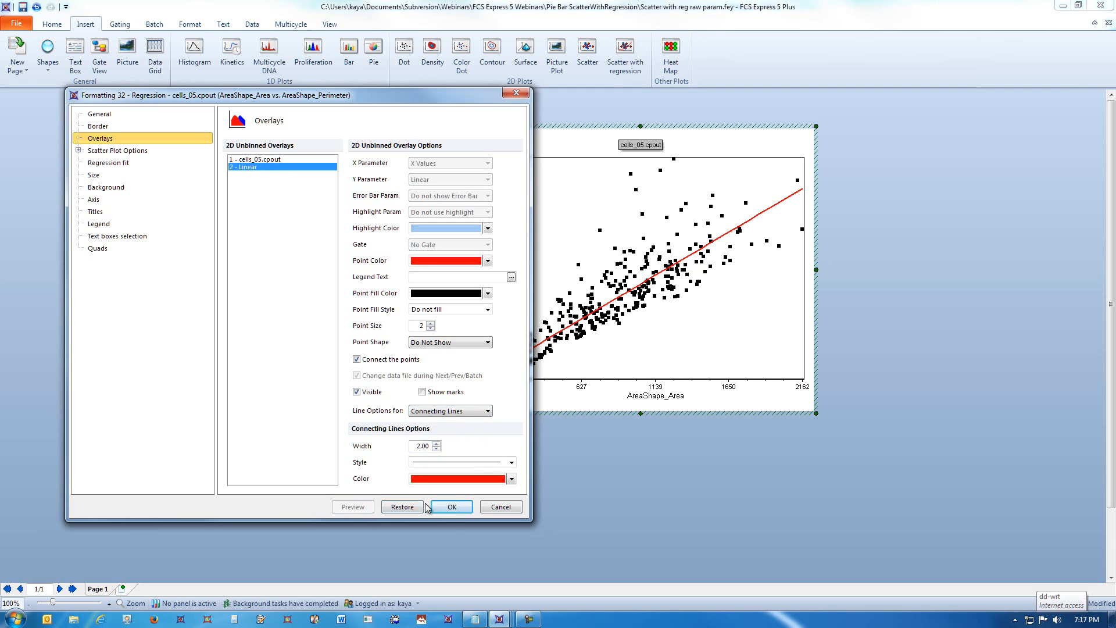
{"action": "left_click", "coordinate": [452, 507]}
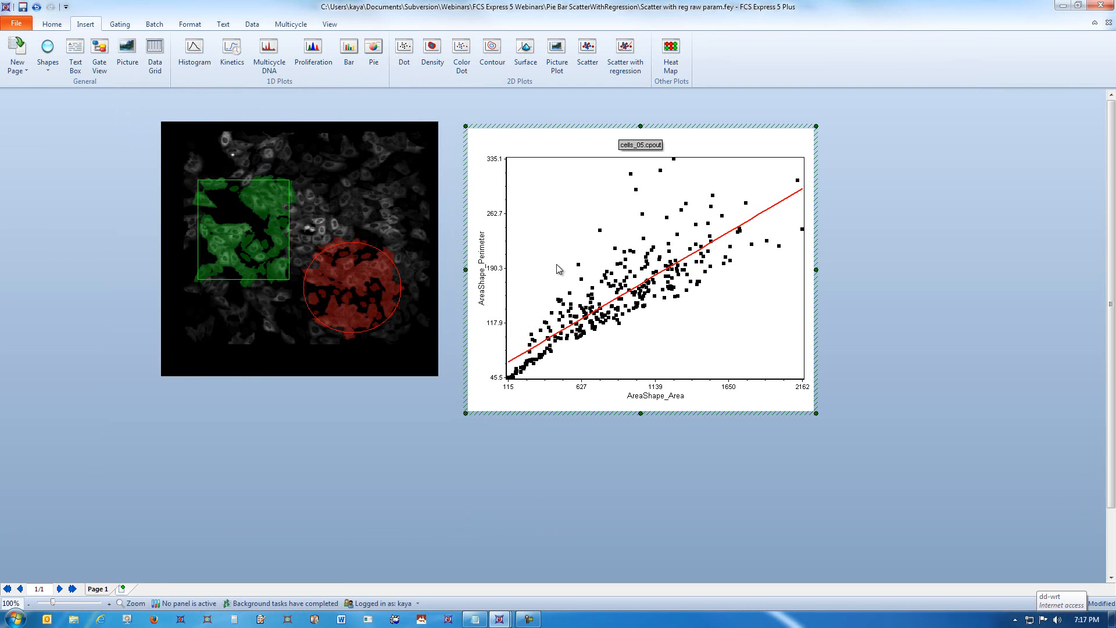
Step: Add a text box inside the regression plot's upper corner and start inserting a token in it
{"action": "right_click", "coordinate": [529, 186]}
{"action": "left_click", "coordinate": [558, 211]}
{"action": "right_click", "coordinate": [488, 138]}
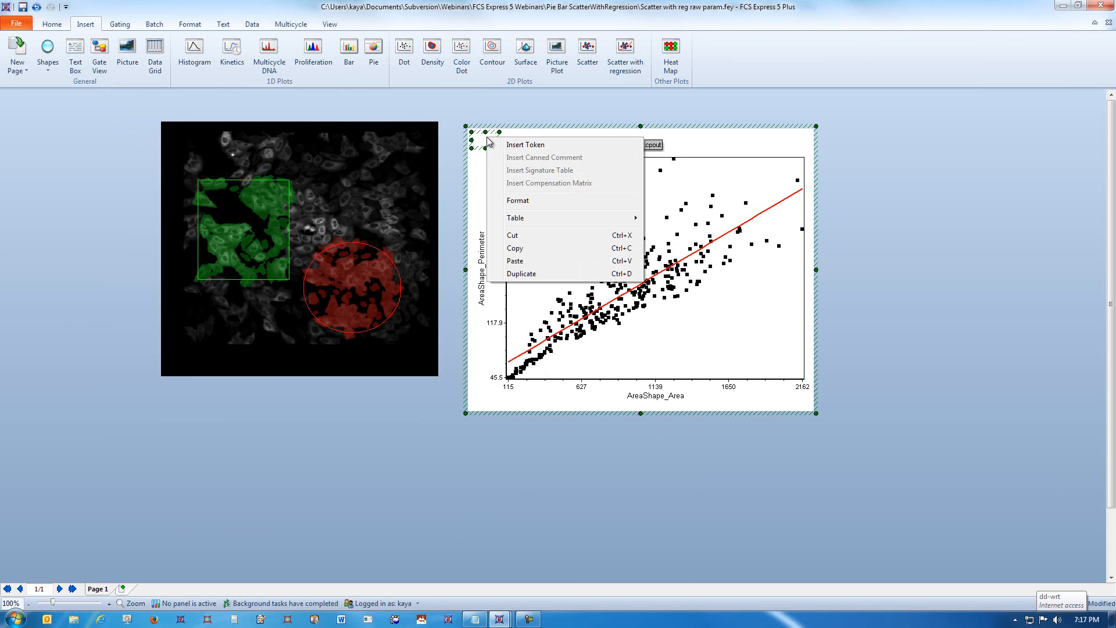
{"action": "left_click", "coordinate": [517, 145]}
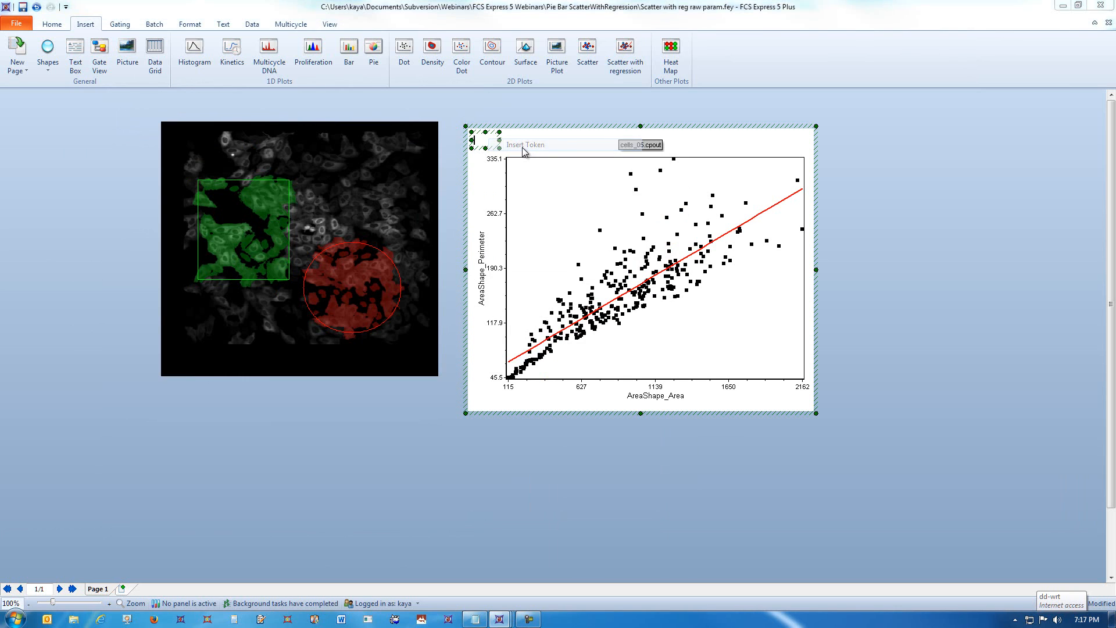
Step: Insert the Model Parameters regression statistic for curve 1 - Linear and move its text box into the upper plot area
{"action": "double_click", "coordinate": [493, 233]}
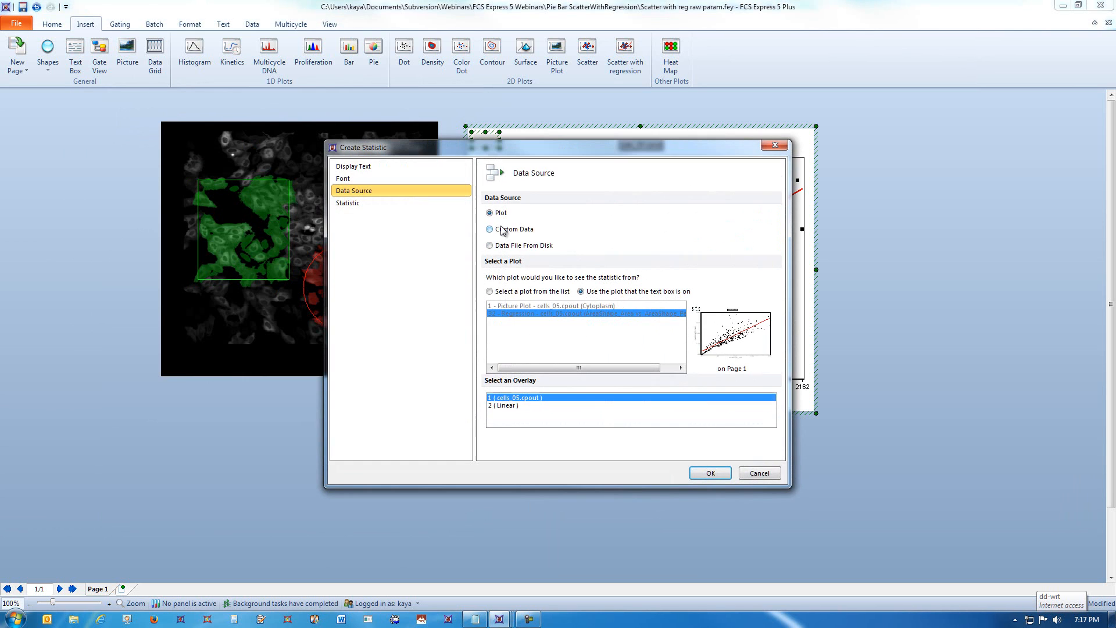
{"action": "left_click", "coordinate": [410, 204]}
{"action": "left_click", "coordinate": [562, 215]}
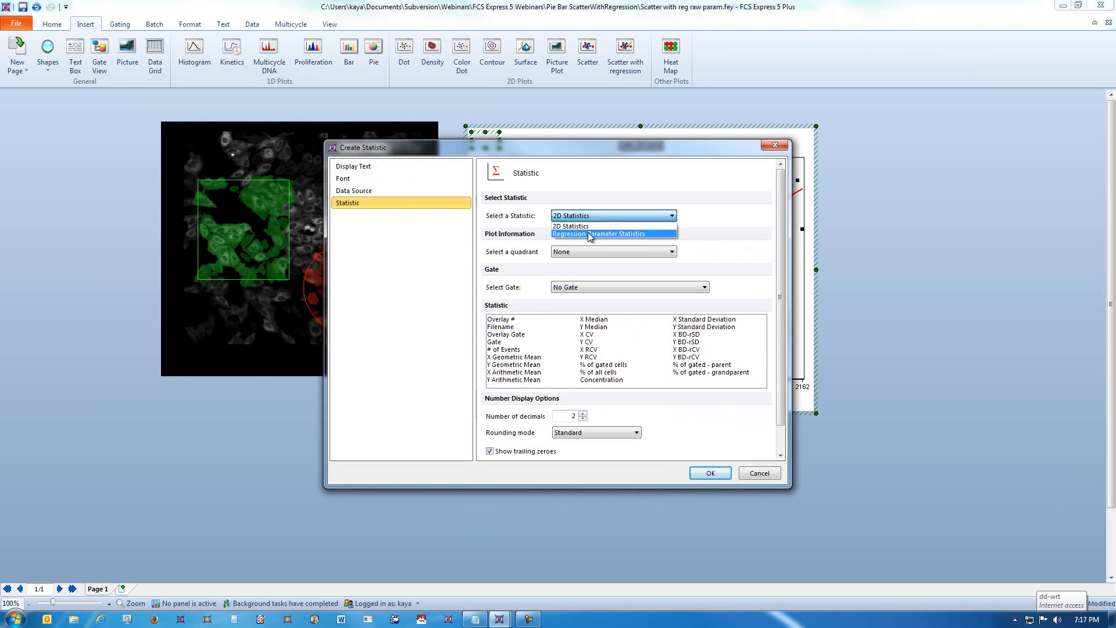
{"action": "left_click", "coordinate": [590, 235]}
{"action": "left_click", "coordinate": [542, 292]}
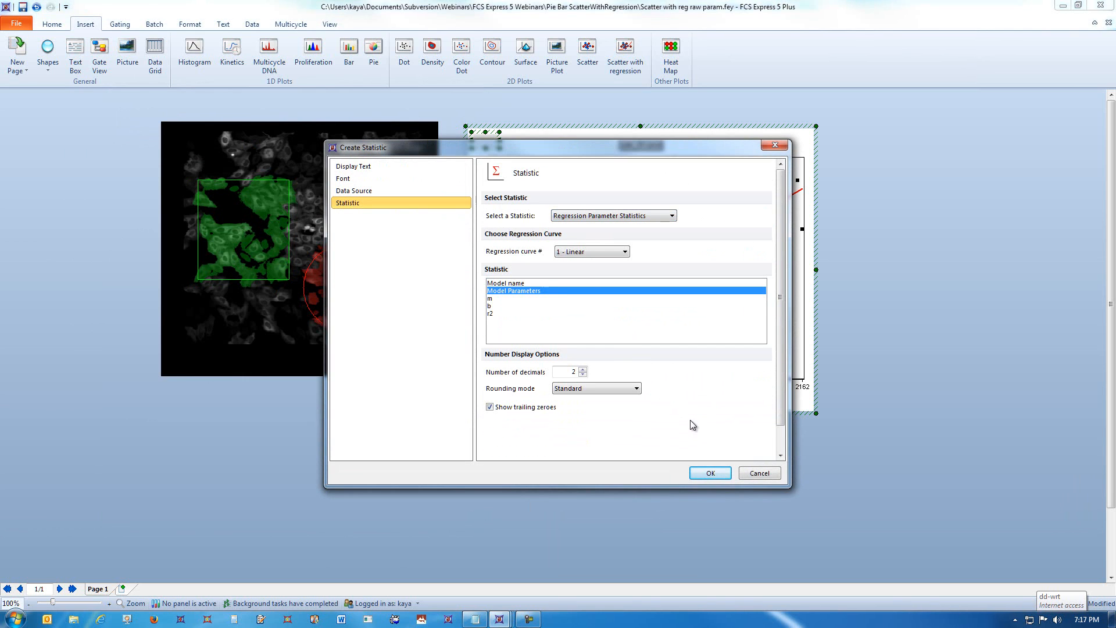
{"action": "left_click", "coordinate": [711, 474]}
{"action": "left_click_drag", "start_coordinate": [543, 134], "coordinate": [589, 186]}
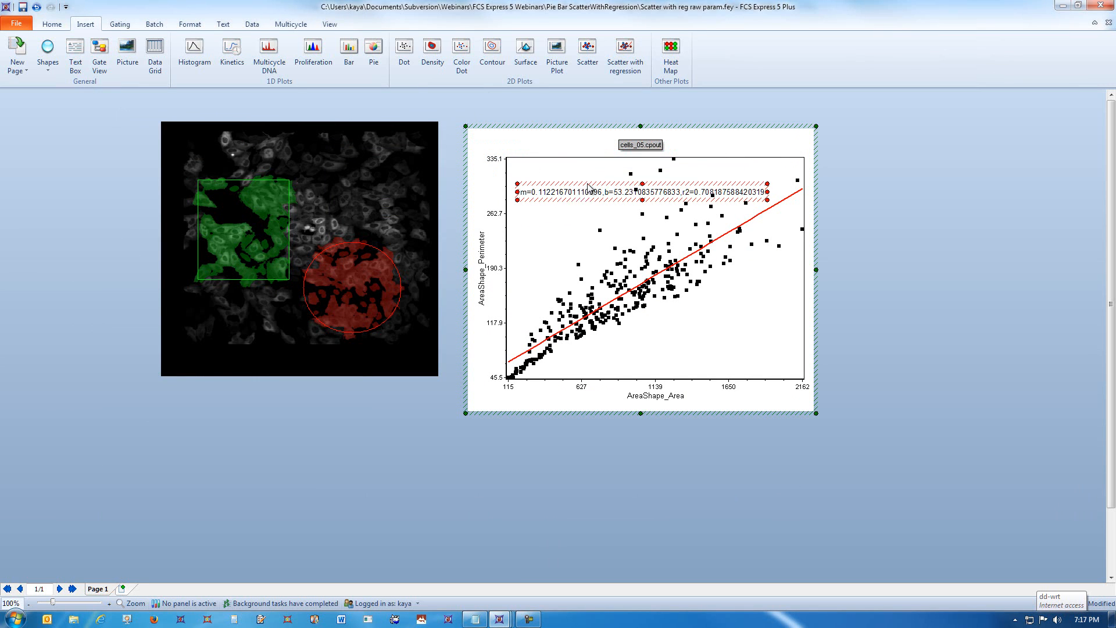
{"action": "left_click", "coordinate": [574, 141]}
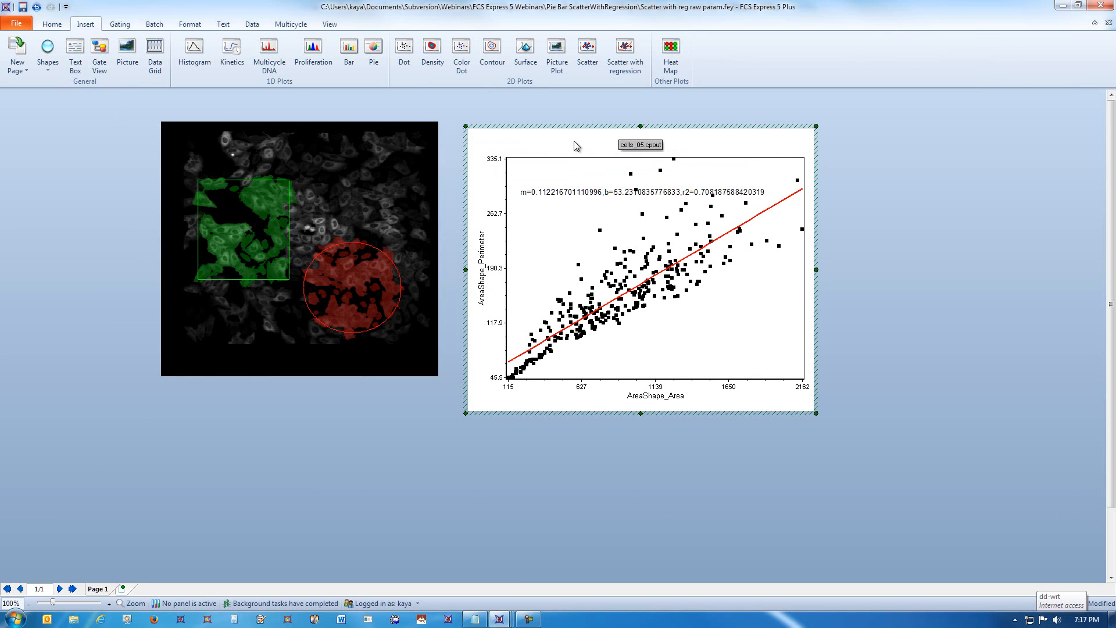
Step: Apply the Picture Plot - ellipse gate to the regression plot and shift the red elliptical gate on the picture plot
{"action": "left_click", "coordinate": [120, 23]}
{"action": "left_click", "coordinate": [56, 63]}
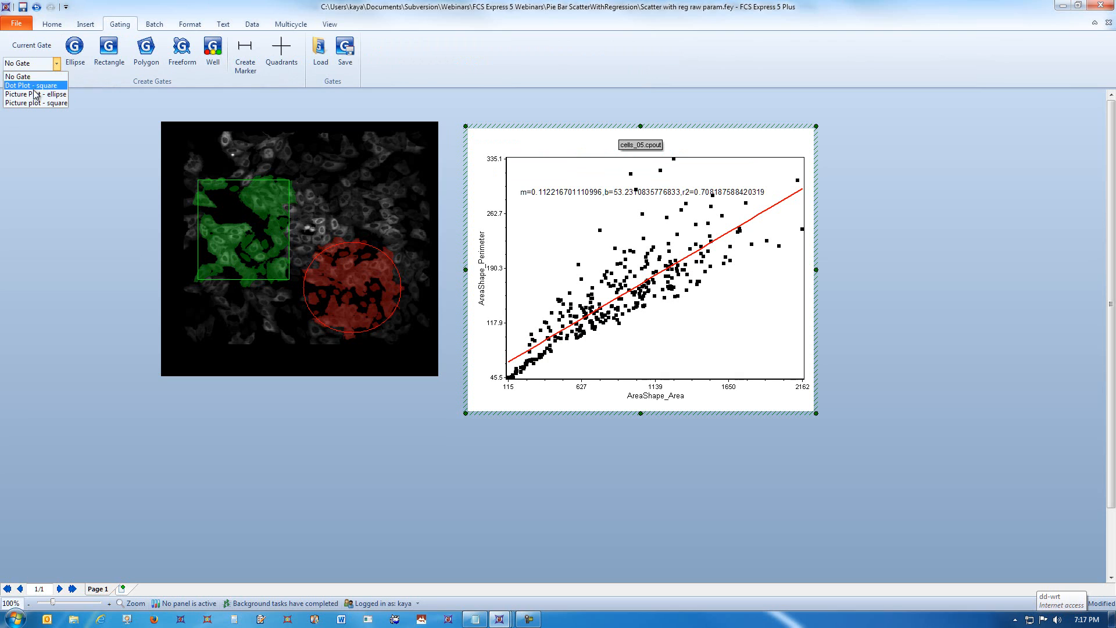
{"action": "key", "text": "Return"}
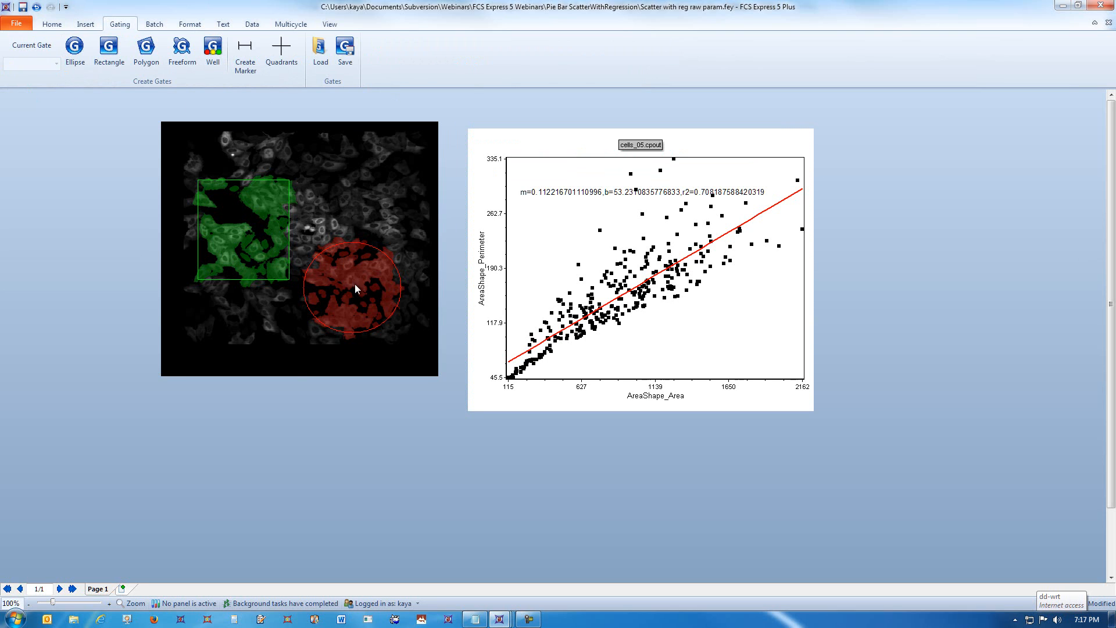
{"action": "left_click", "coordinate": [355, 284]}
{"action": "left_click_drag", "start_coordinate": [390, 289], "coordinate": [357, 299]}
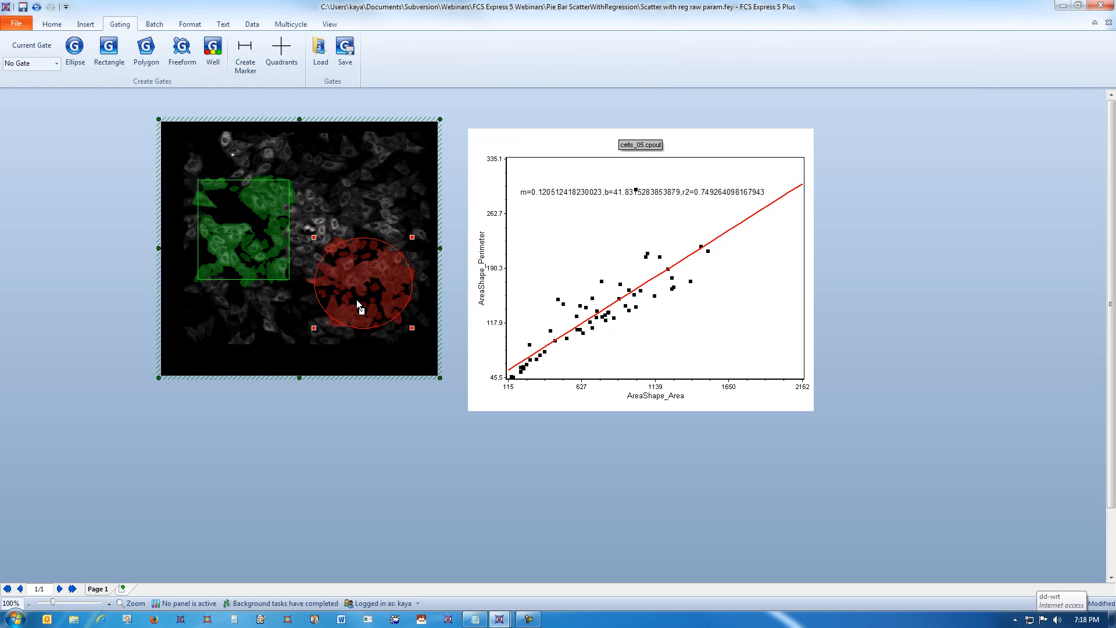
Step: Change the regression plot's Y axis to AreaShape_Eccentricity and move the red elliptical gate up over other cells
{"action": "left_click", "coordinate": [485, 297]}
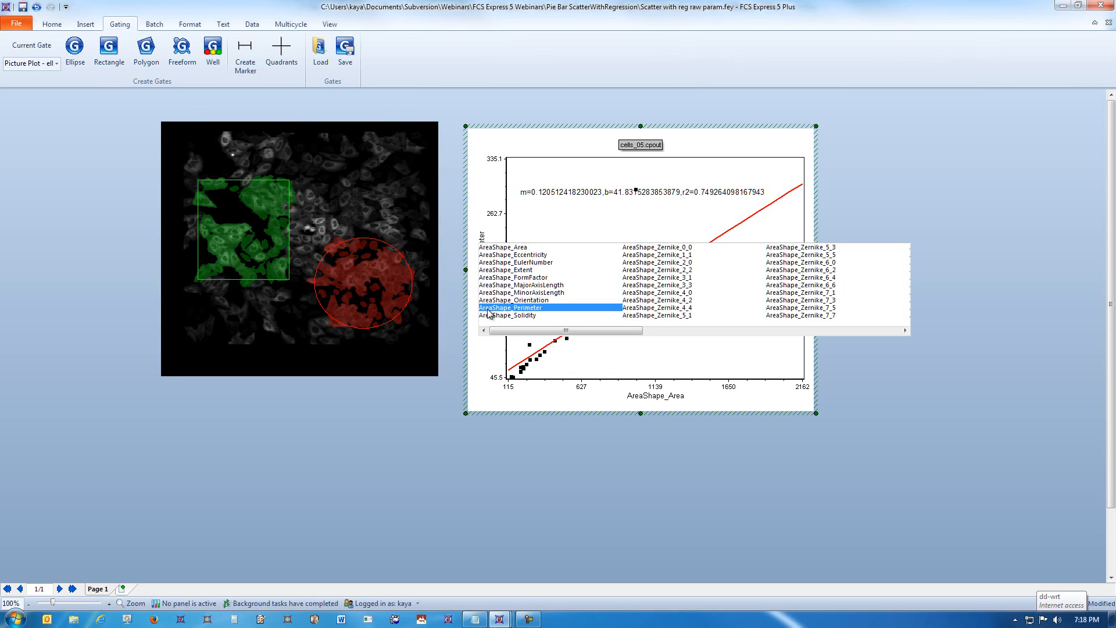
{"action": "left_click", "coordinate": [502, 255]}
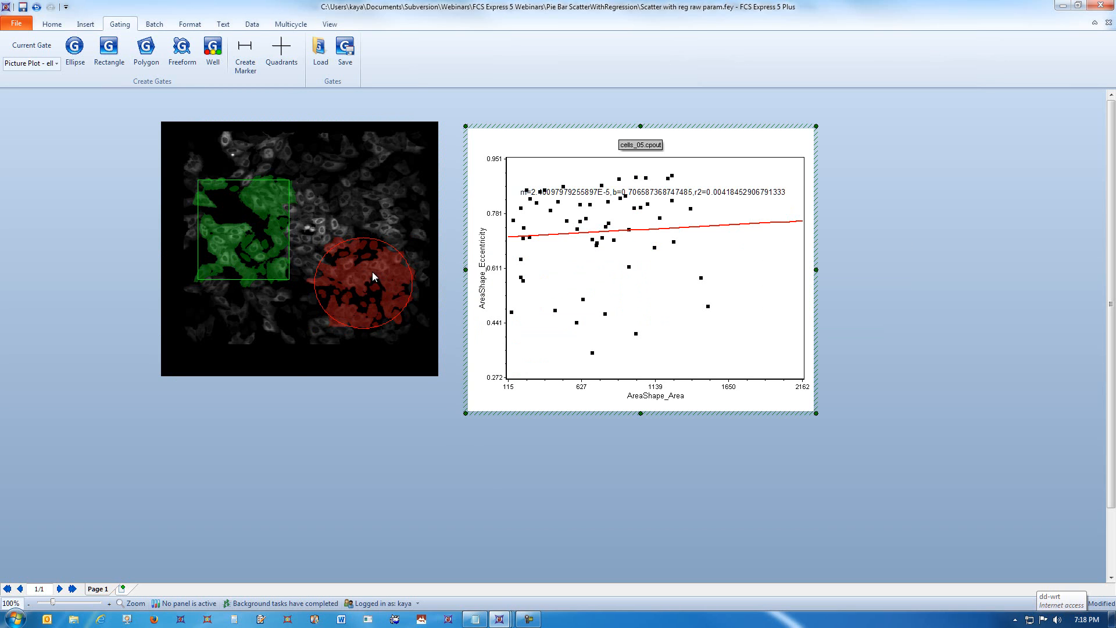
{"action": "left_click_drag", "start_coordinate": [372, 273], "coordinate": [374, 247]}
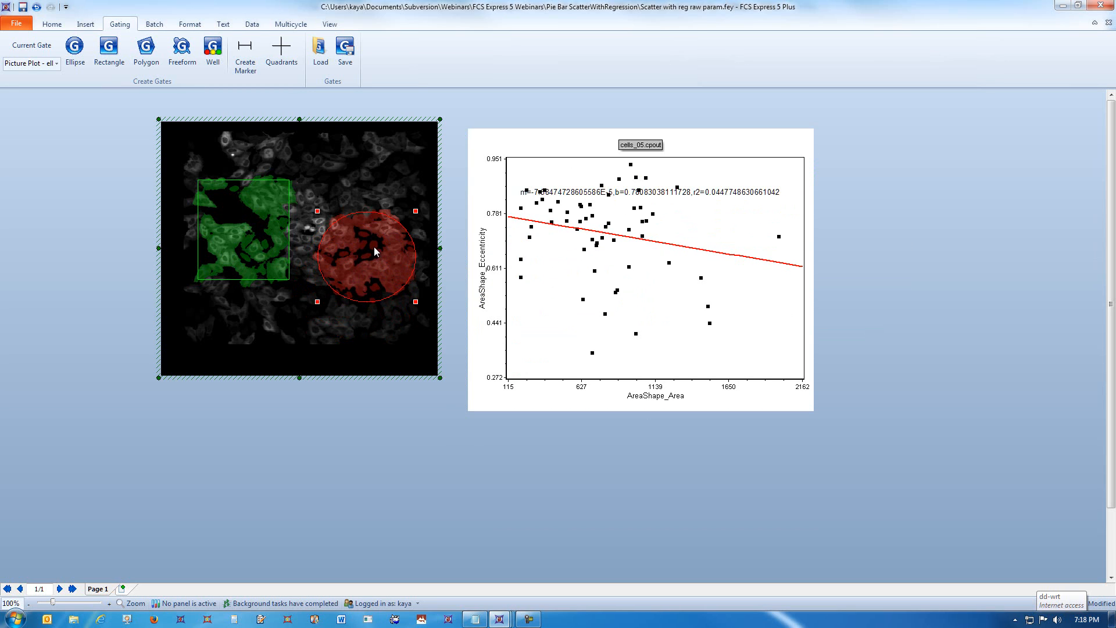
{"action": "left_click", "coordinate": [484, 499]}
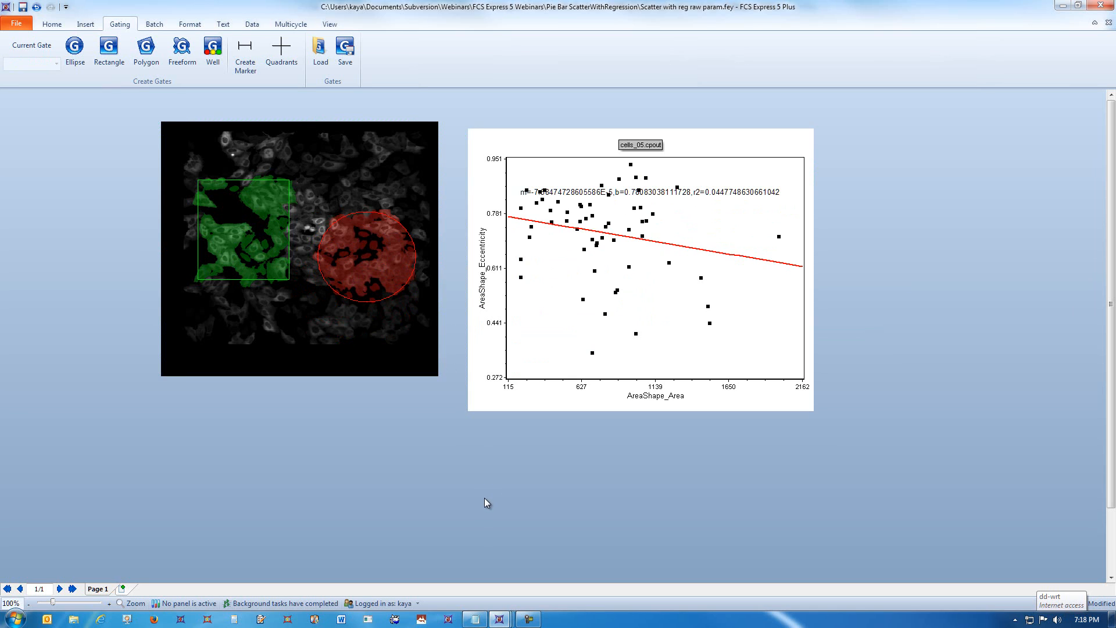
Step: Open the layout file "scatter with regression.fey" from the Welcome to FCS Express window
{"action": "mouse_move", "coordinate": [503, 621]}
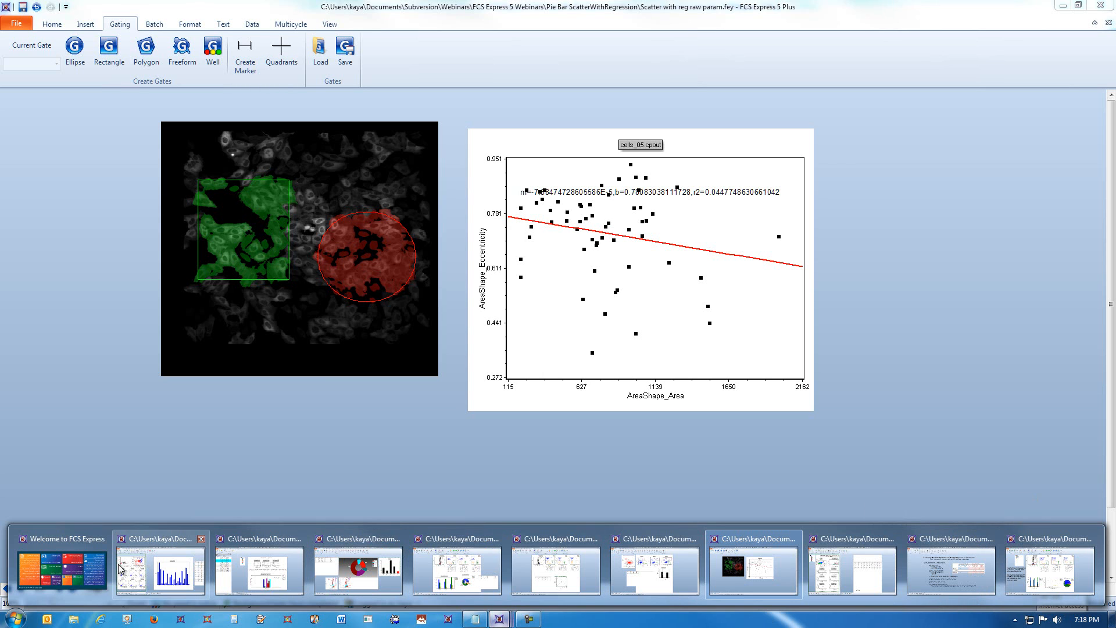
{"action": "left_click", "coordinate": [99, 569]}
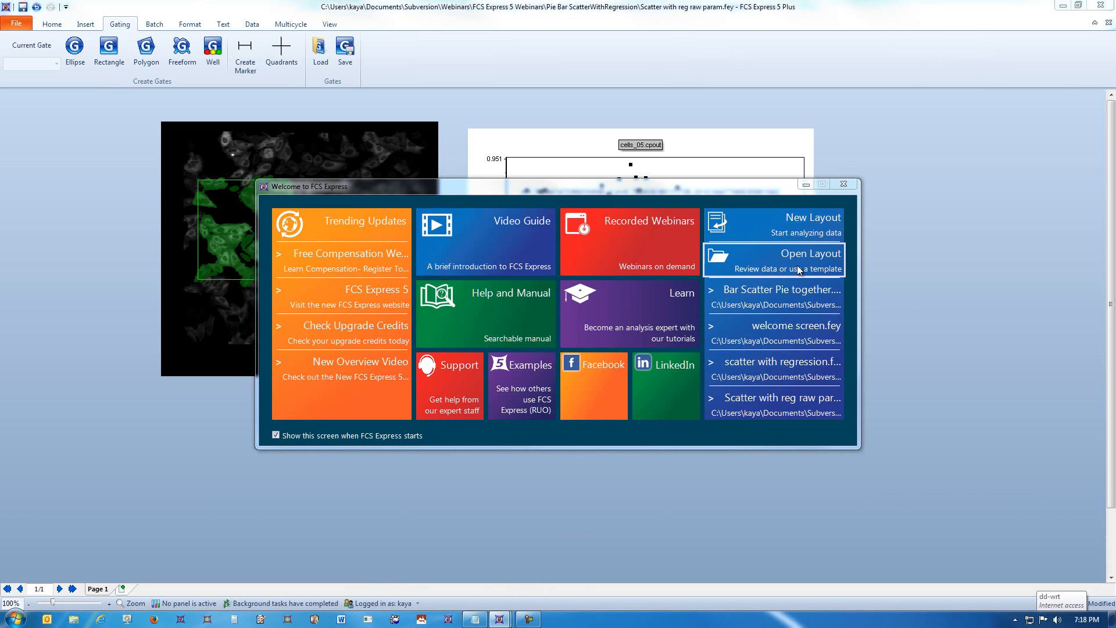
{"action": "left_click", "coordinate": [799, 268]}
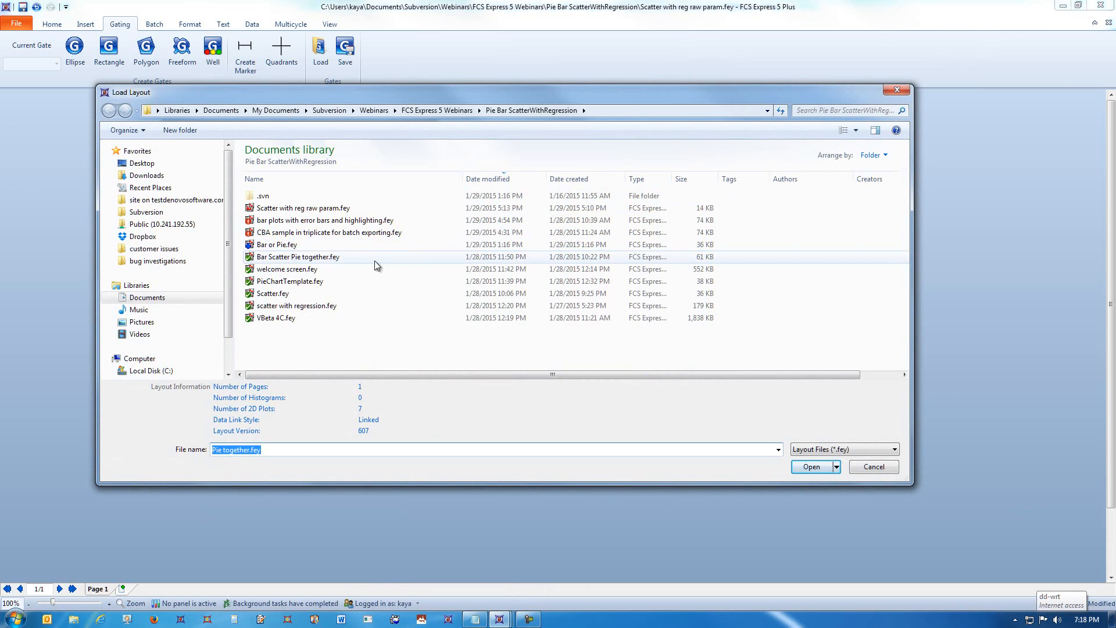
{"action": "left_click", "coordinate": [291, 306]}
{"action": "left_click", "coordinate": [811, 466]}
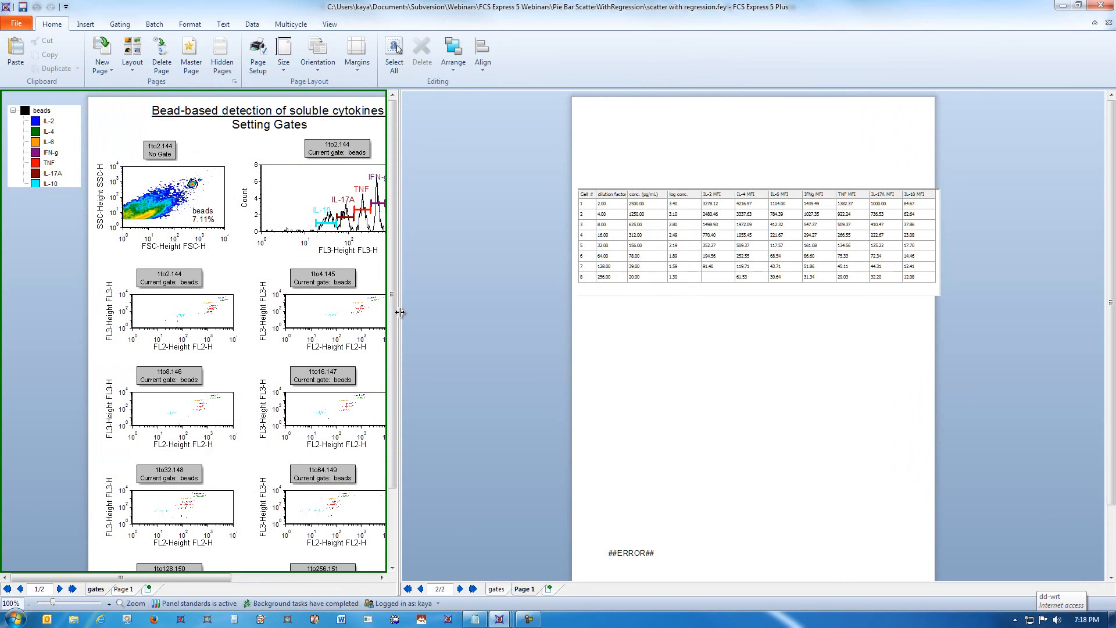
Step: Widen the pane showing the gates page and examine its FL3-H histogram and the bead dilution plots below it
{"action": "left_click_drag", "start_coordinate": [400, 312], "coordinate": [454, 319]}
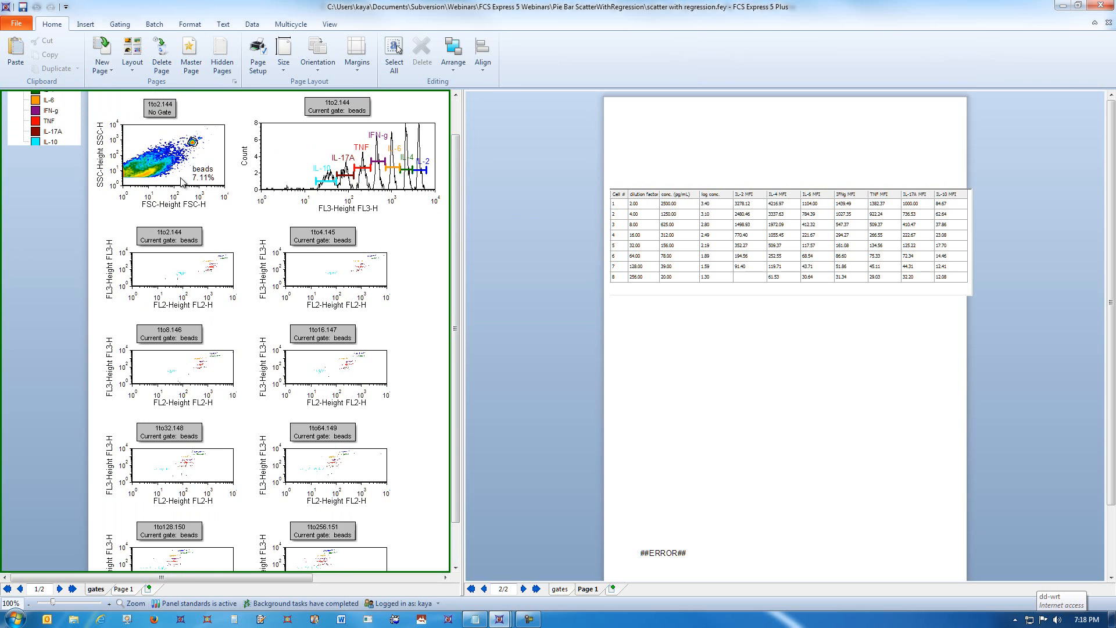
{"action": "mouse_move", "coordinate": [455, 245]}
{"action": "left_mouse_down"}
{"action": "mouse_move", "coordinate": [447, 317]}
{"action": "mouse_move", "coordinate": [453, 246]}
{"action": "left_mouse_up"}
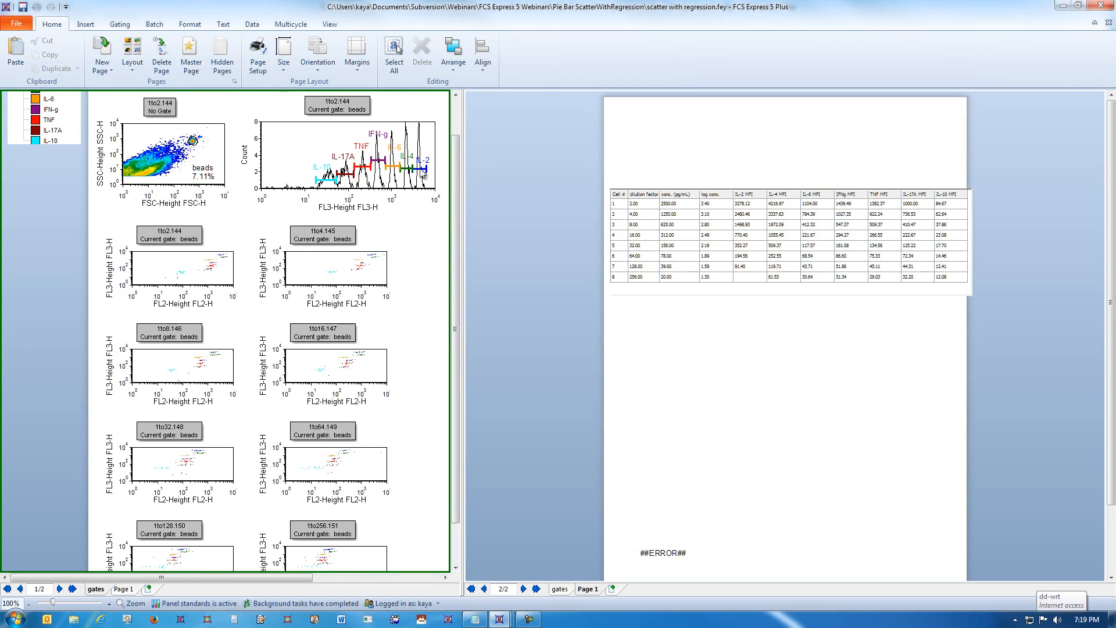
{"action": "left_click", "coordinate": [423, 174]}
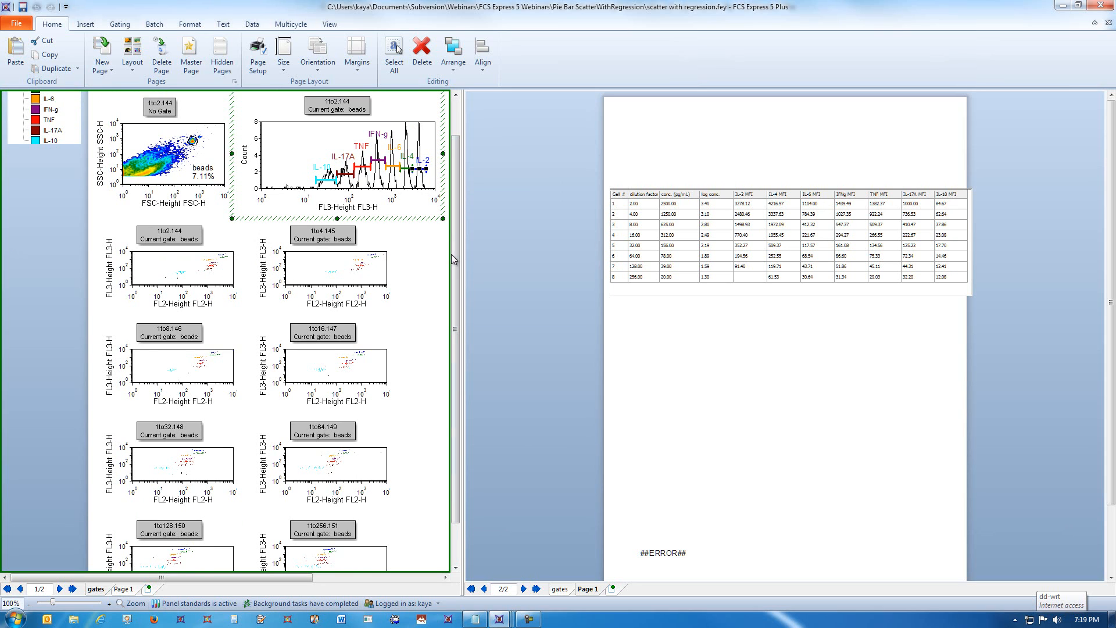
{"action": "left_click_drag", "start_coordinate": [452, 253], "coordinate": [453, 298]}
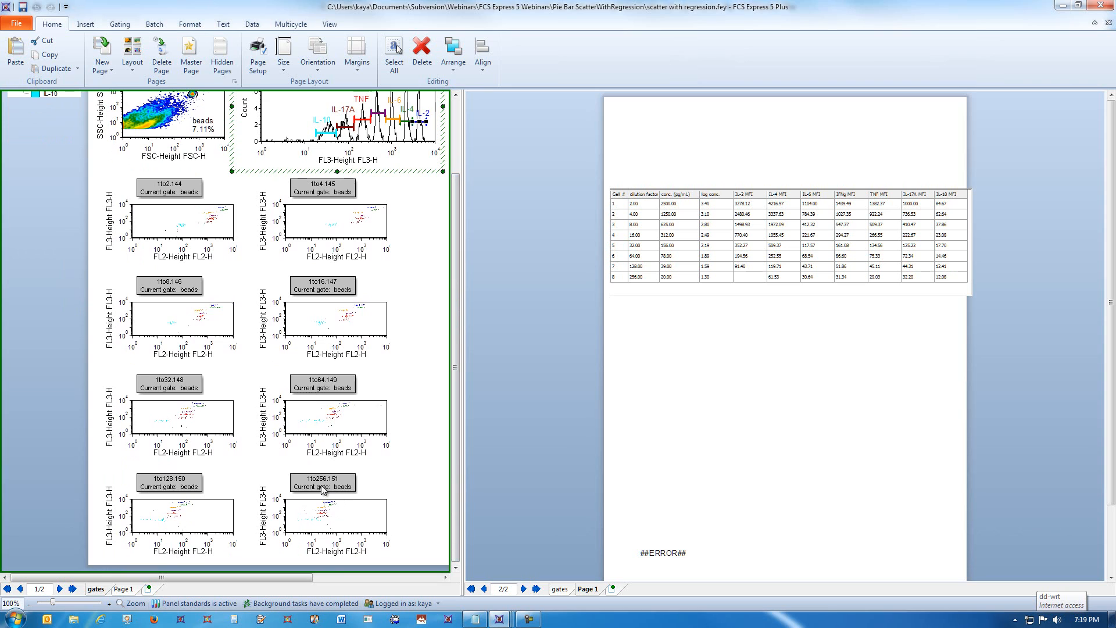
Step: Insert a statistic based on the 1to256.151 plot into the empty IL-2 MFI cell of the 256.00 dilution row
{"action": "left_click_drag", "start_coordinate": [457, 471], "coordinate": [456, 457]}
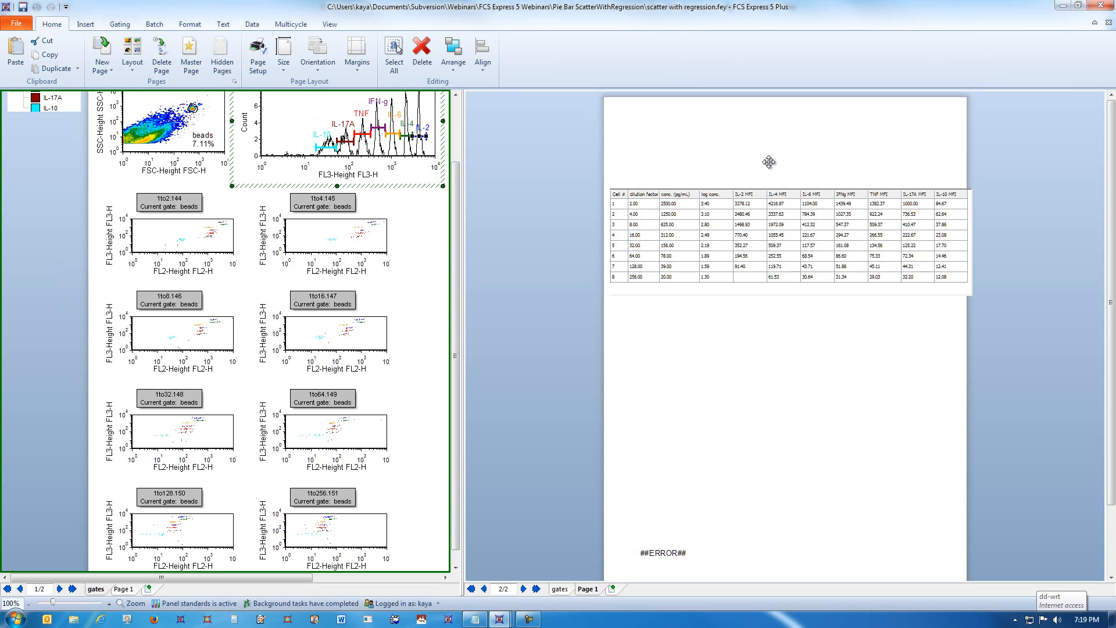
{"action": "left_click", "coordinate": [745, 280]}
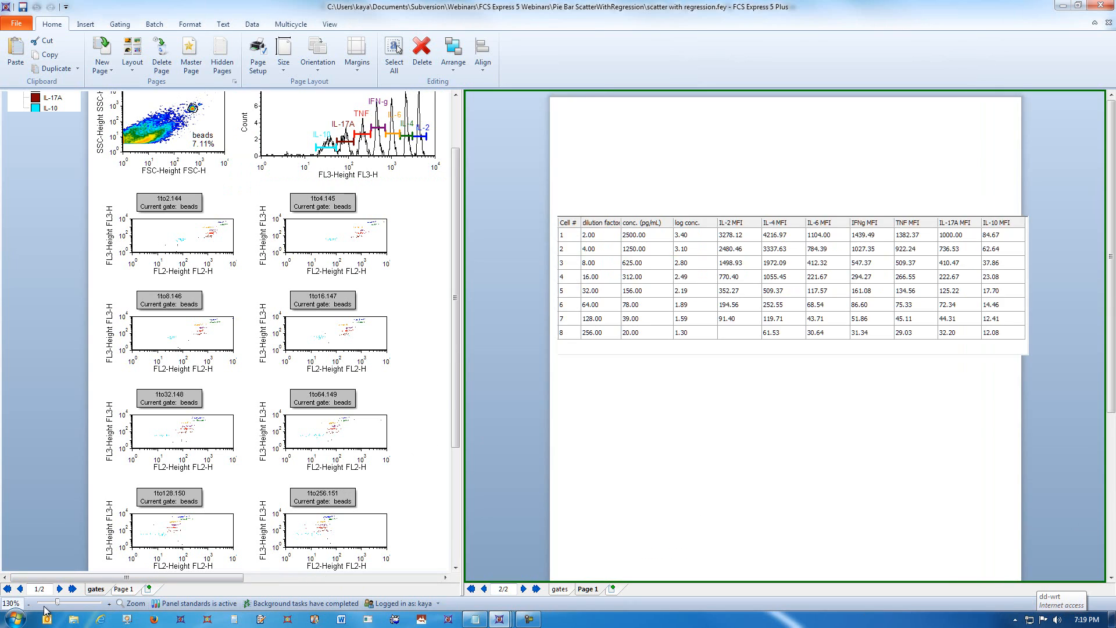
{"action": "left_click", "coordinate": [110, 605]}
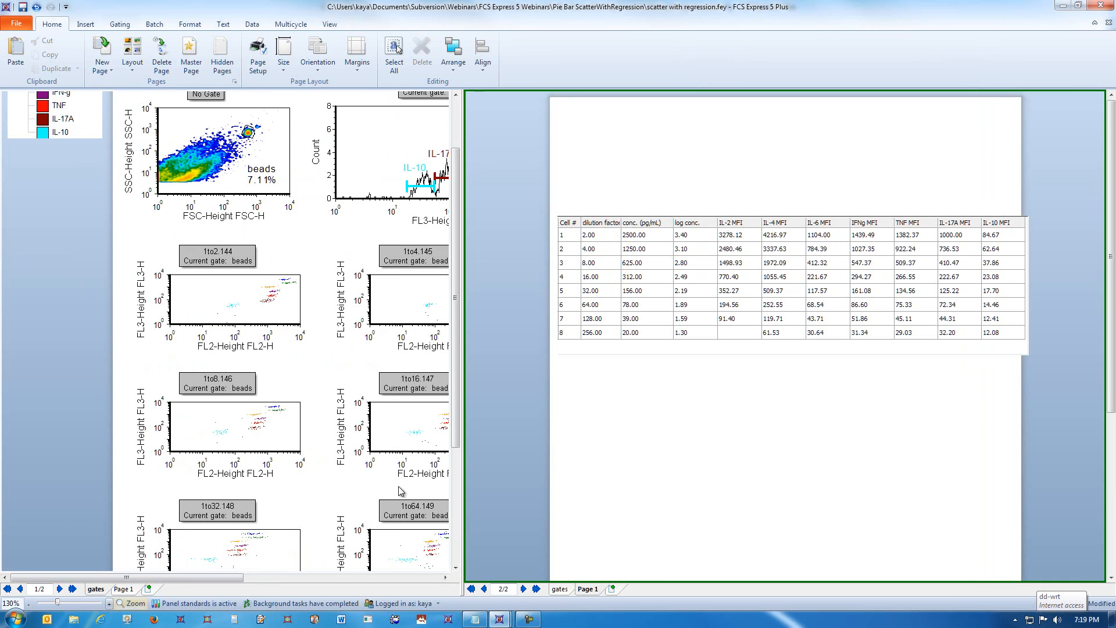
{"action": "left_click", "coordinate": [457, 441]}
{"action": "scroll", "coordinate": [453, 498], "scroll_direction": "down", "scroll_amount": 3}
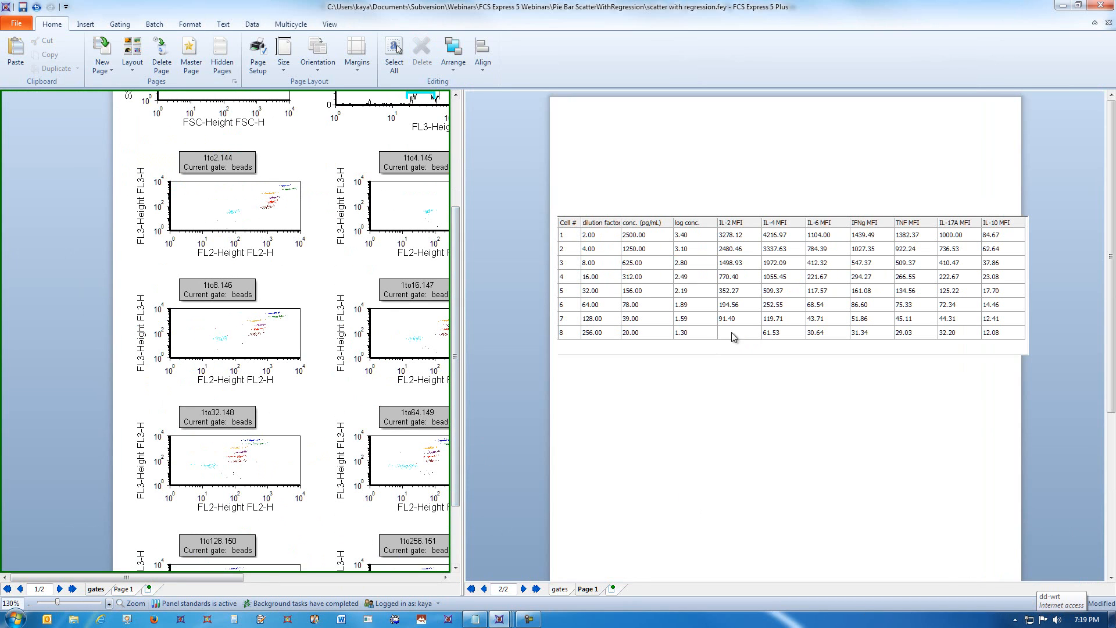
{"action": "left_click_drag", "start_coordinate": [218, 583], "coordinate": [327, 583]}
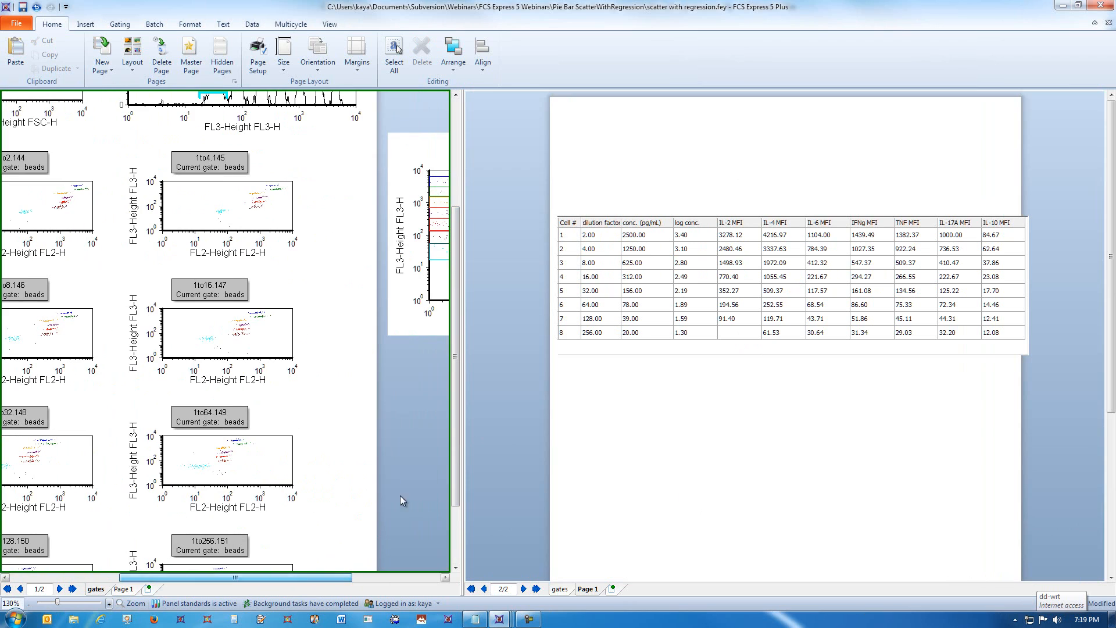
{"action": "left_click_drag", "start_coordinate": [454, 479], "coordinate": [451, 529]}
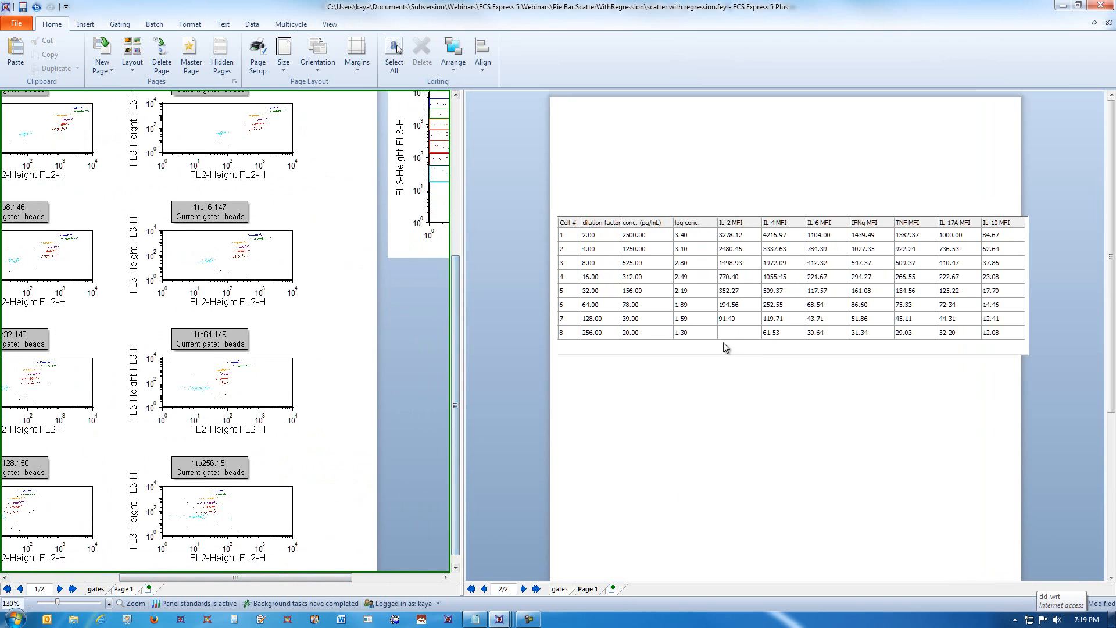
{"action": "left_click", "coordinate": [289, 475]}
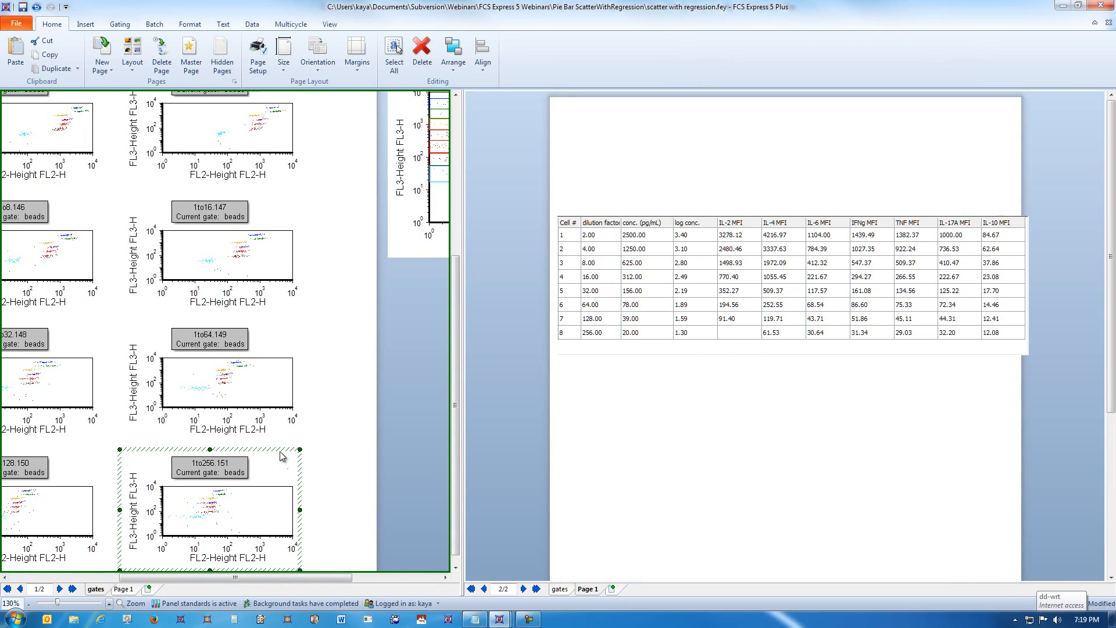
{"action": "left_click_drag", "start_coordinate": [278, 448], "coordinate": [748, 339]}
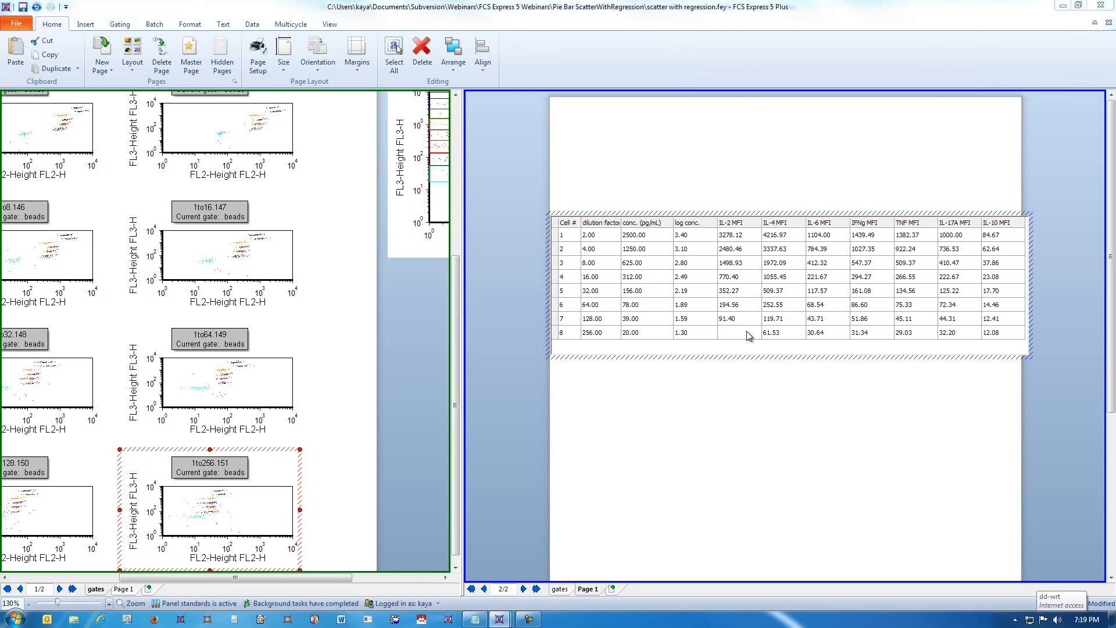
{"action": "left_click", "coordinate": [602, 382]}
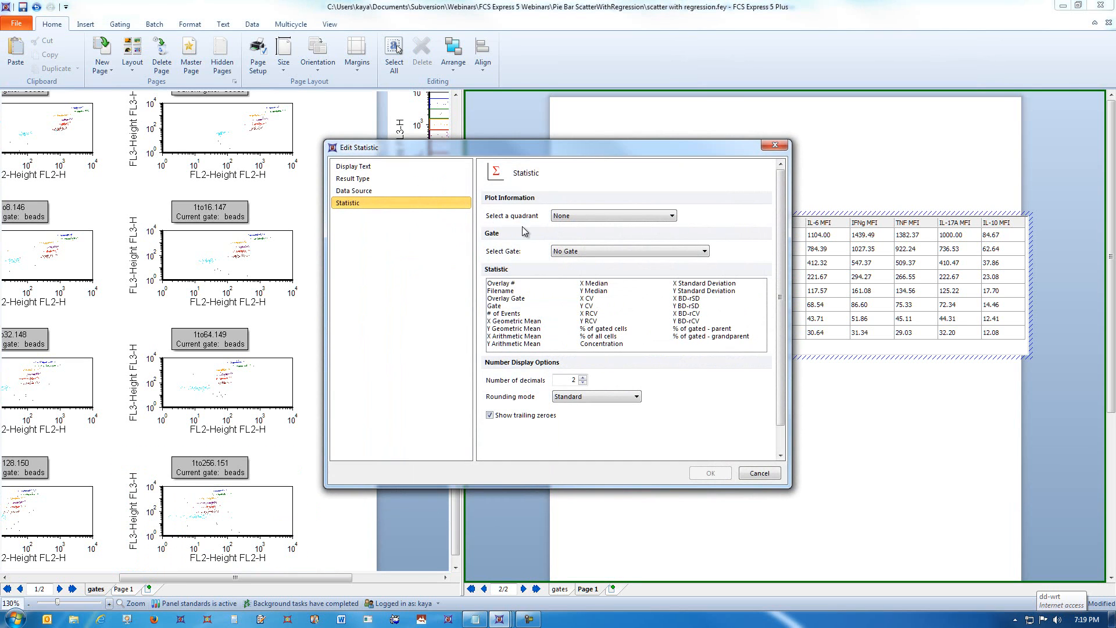
Step: Define the new statistic as the X Median of the IL-2 gate
{"action": "left_click", "coordinate": [567, 251]}
{"action": "left_click", "coordinate": [578, 301]}
{"action": "left_click", "coordinate": [604, 284]}
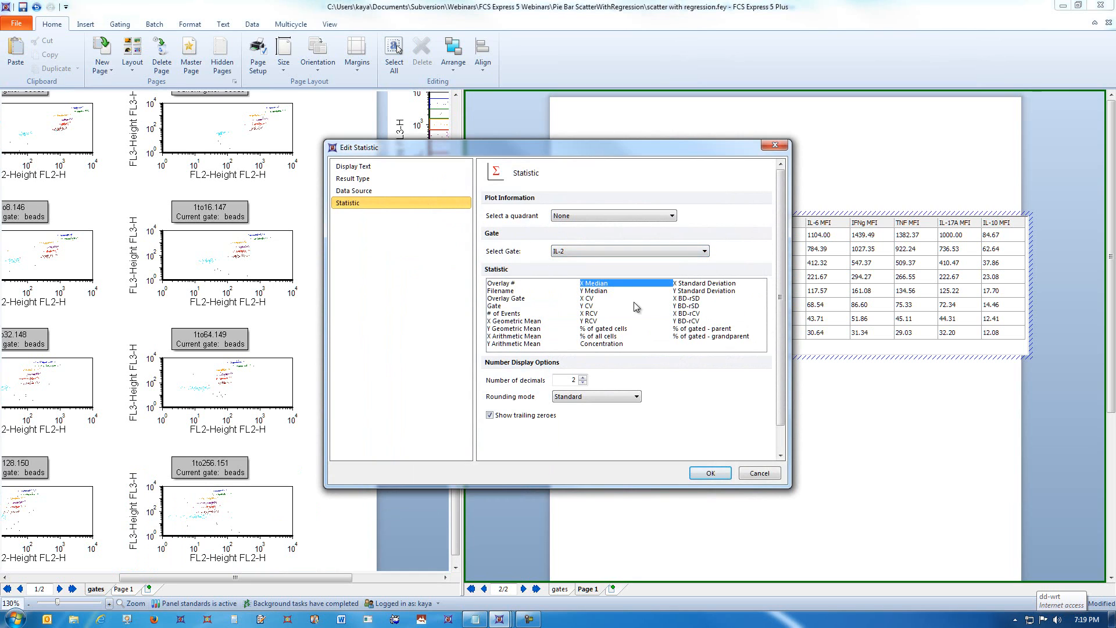
{"action": "left_click", "coordinate": [711, 473]}
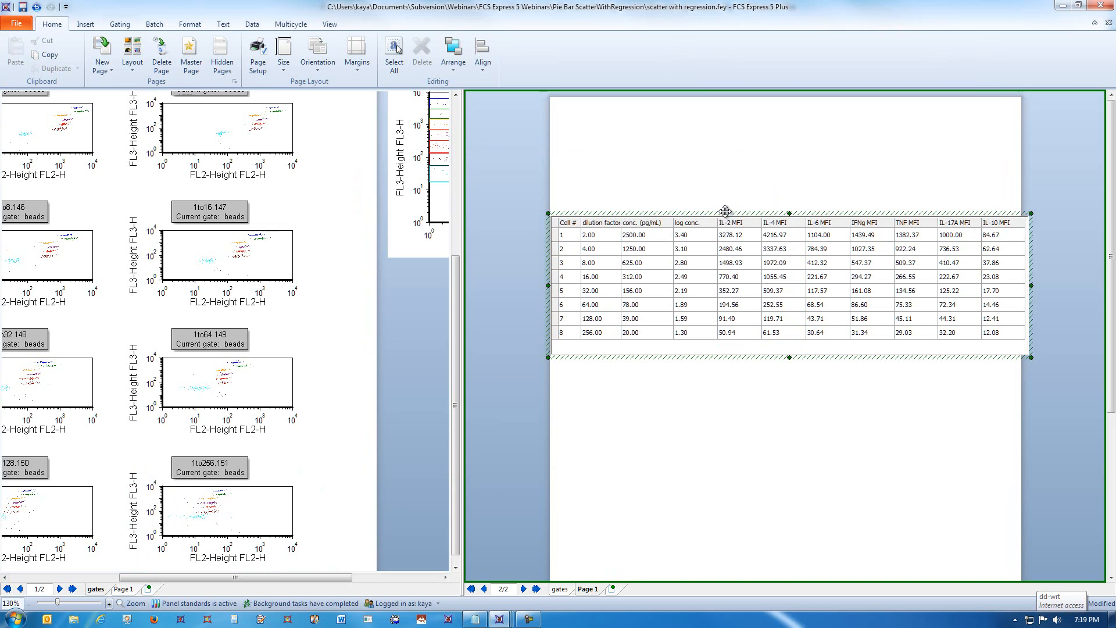
Step: Move the MFI data grid up the page and insert a Scatter with regression plot below it
{"action": "left_click_drag", "start_coordinate": [725, 221], "coordinate": [712, 140]}
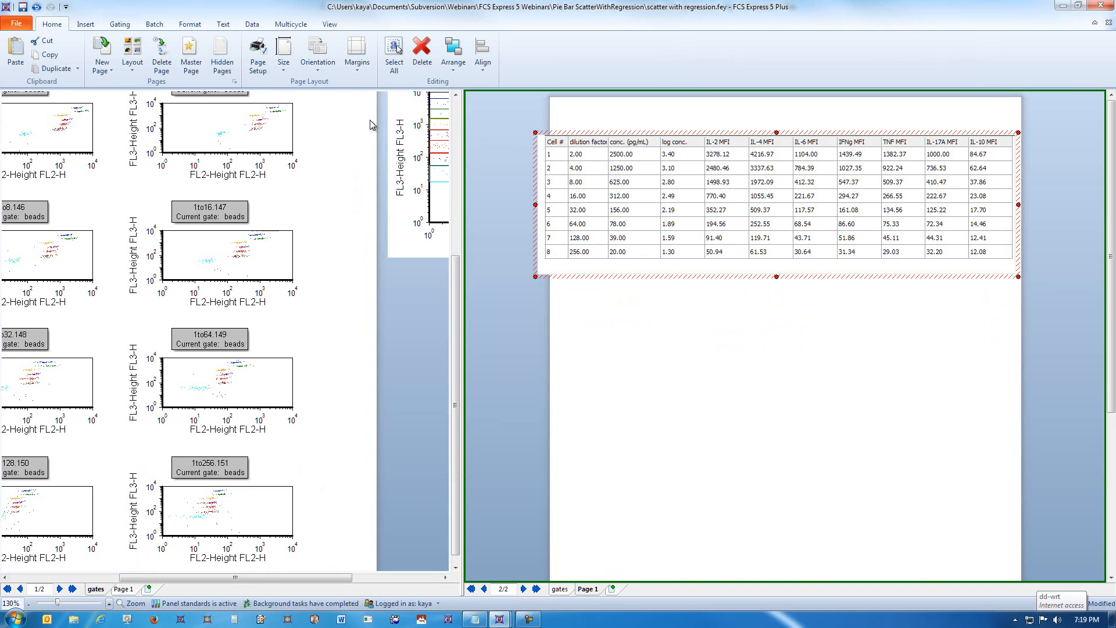
{"action": "left_click", "coordinate": [91, 25]}
{"action": "left_click", "coordinate": [638, 69]}
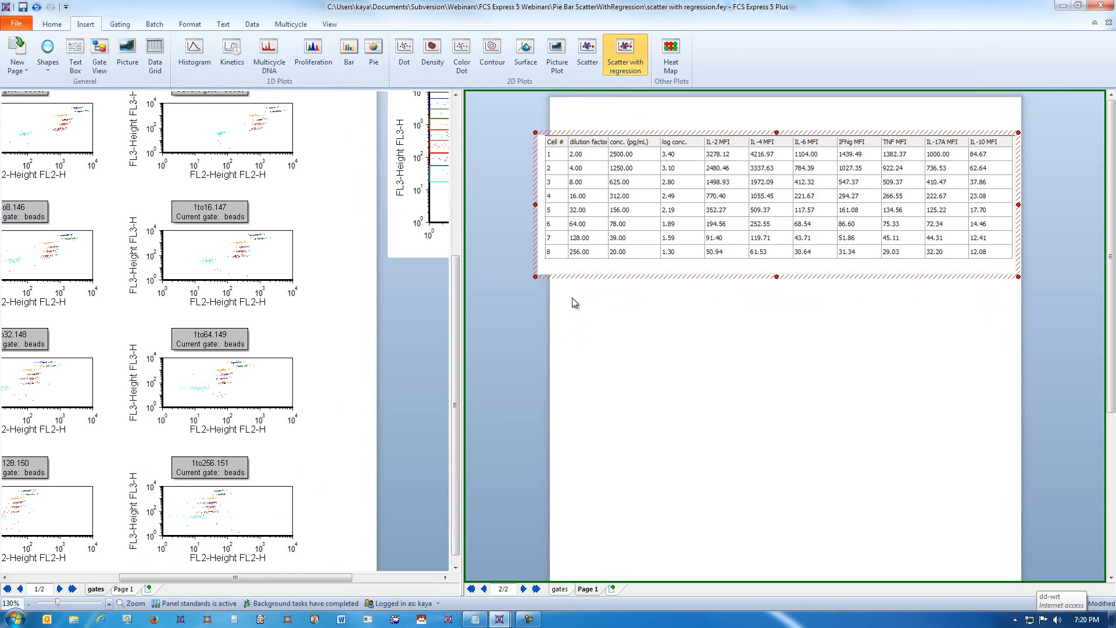
{"action": "left_click_drag", "start_coordinate": [572, 298], "coordinate": [907, 528]}
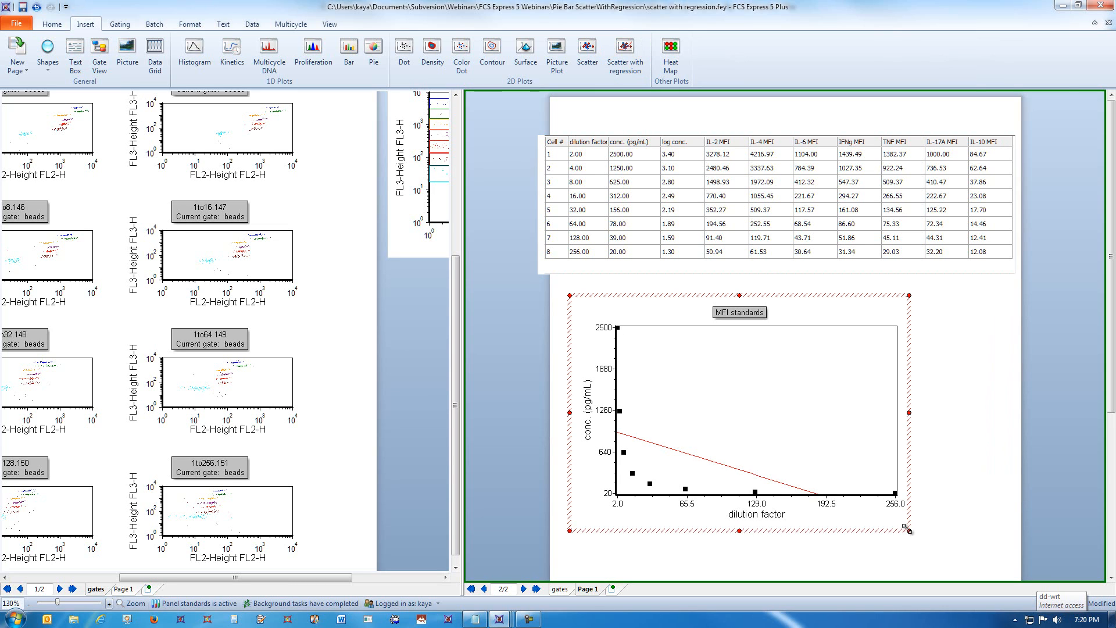
Step: Set the regression plot's X axis to log conc. and its Y axis to IL-2 MFI
{"action": "left_click", "coordinate": [768, 516]}
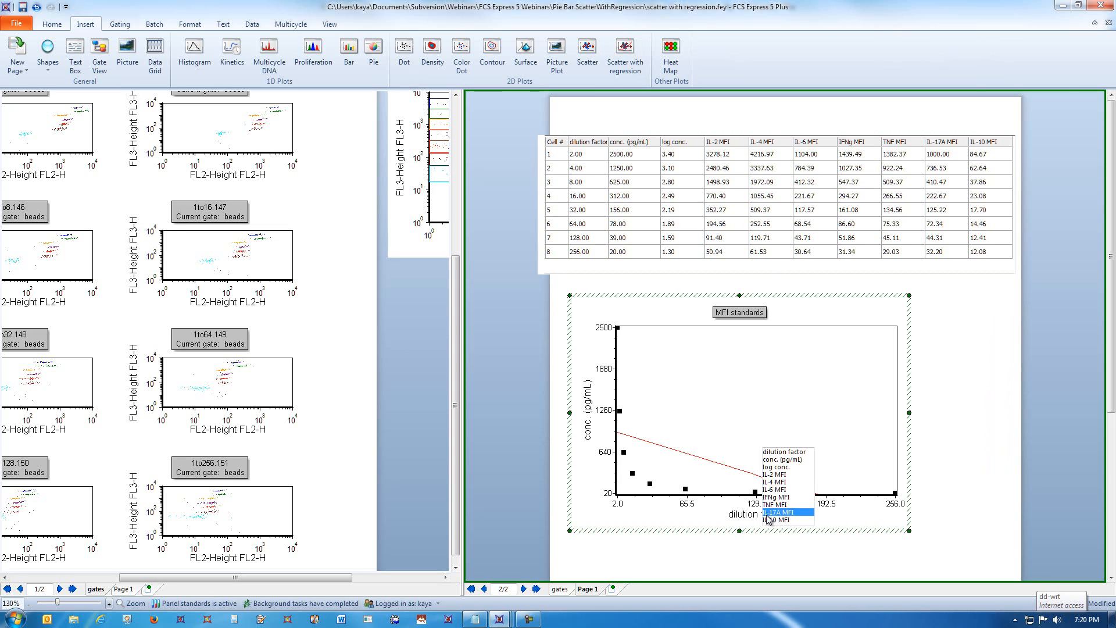
{"action": "left_click", "coordinate": [775, 467]}
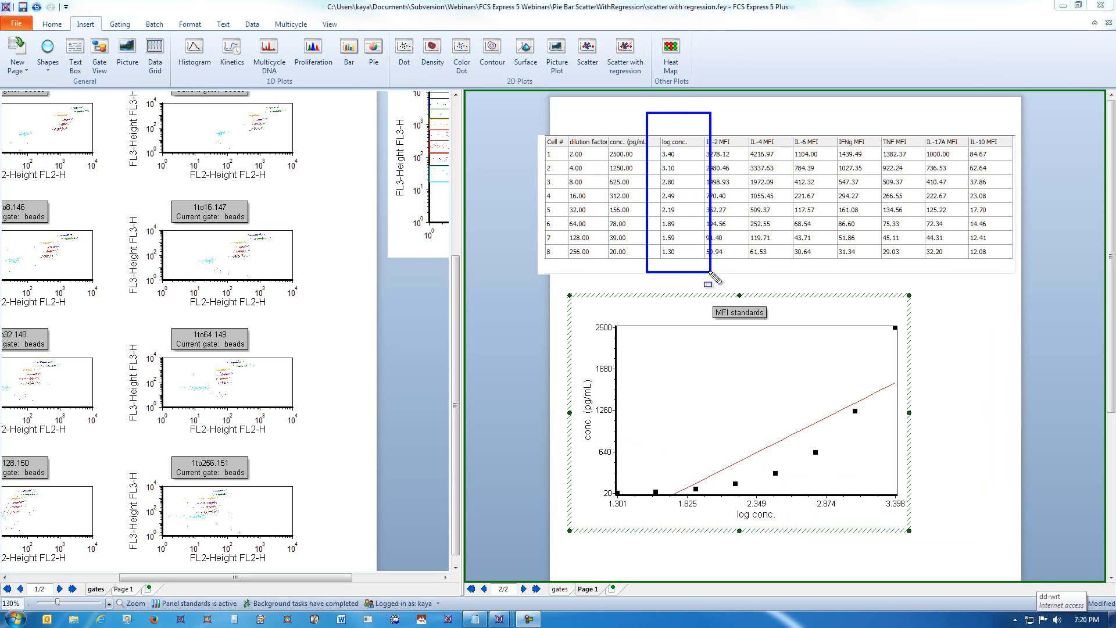
{"action": "left_click_drag", "start_coordinate": [708, 272], "coordinate": [711, 273]}
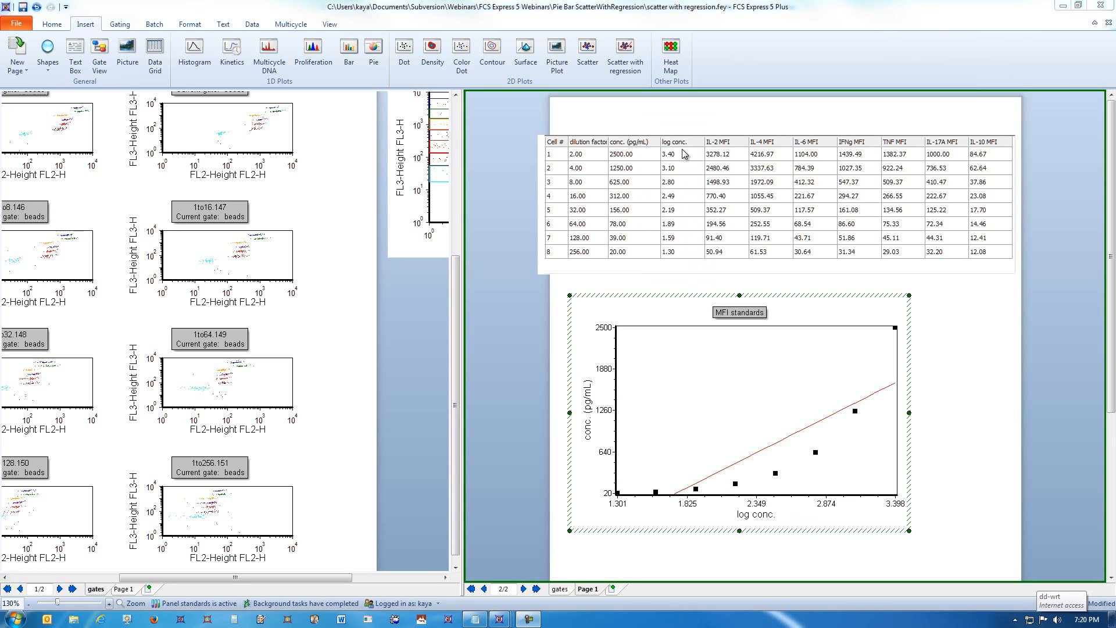
{"action": "left_click", "coordinate": [589, 439]}
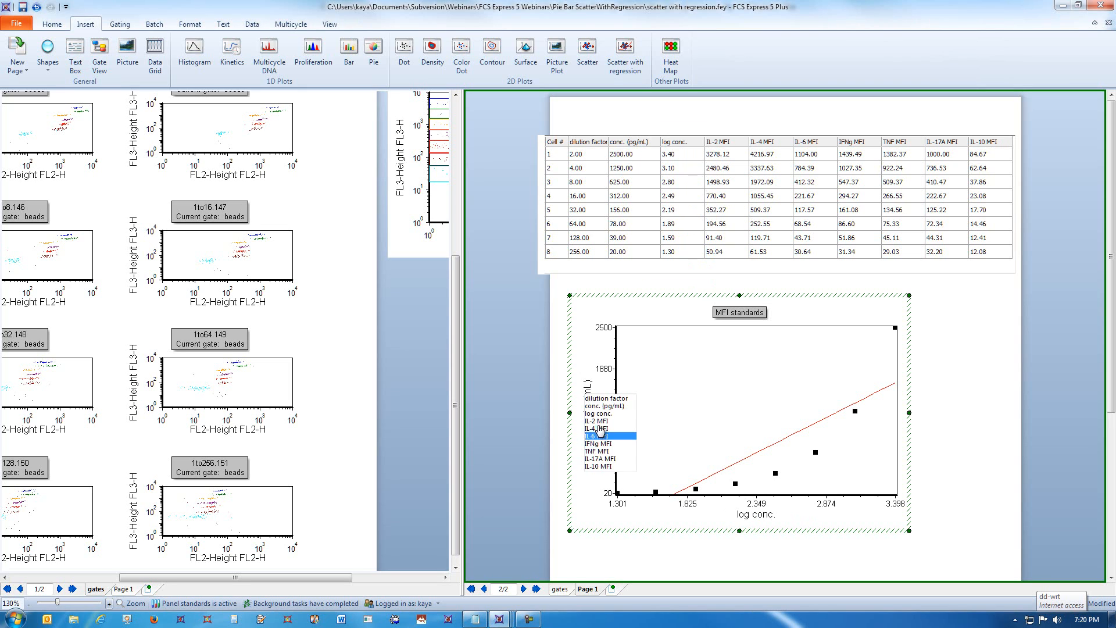
{"action": "left_click", "coordinate": [598, 421]}
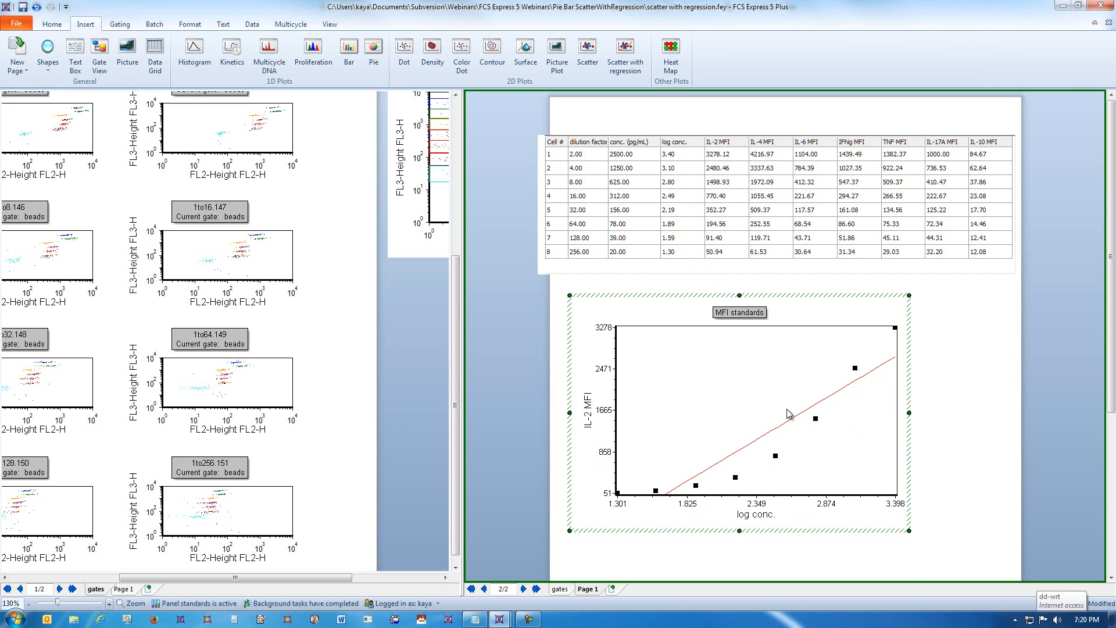
Step: Open the Regression fit formatting options of the MFI standards plot
{"action": "right_click", "coordinate": [636, 314]}
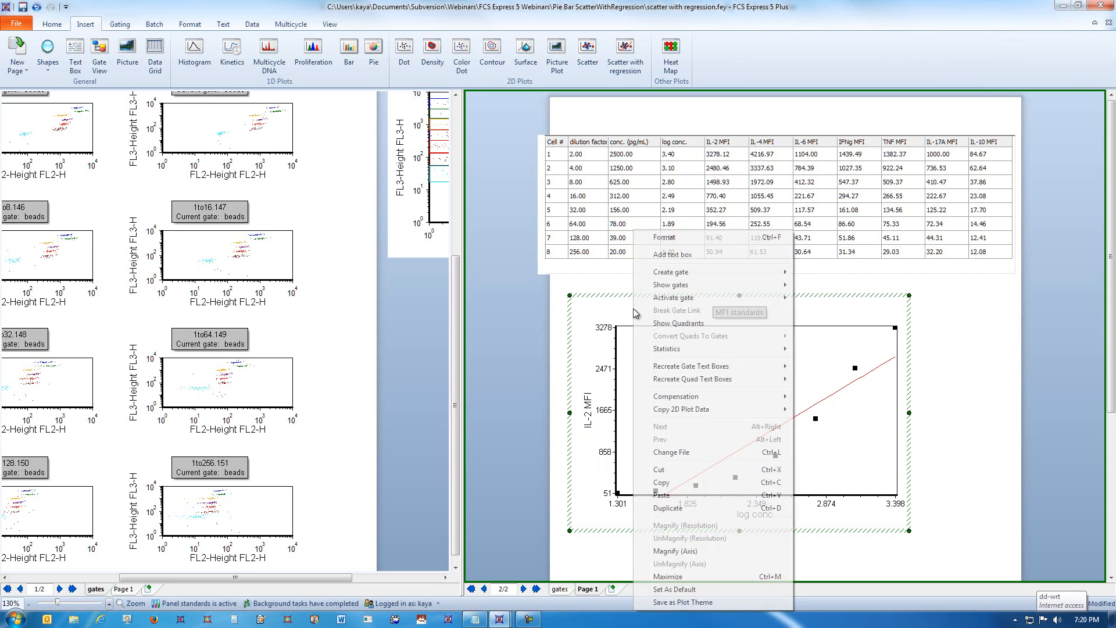
{"action": "left_click", "coordinate": [671, 233]}
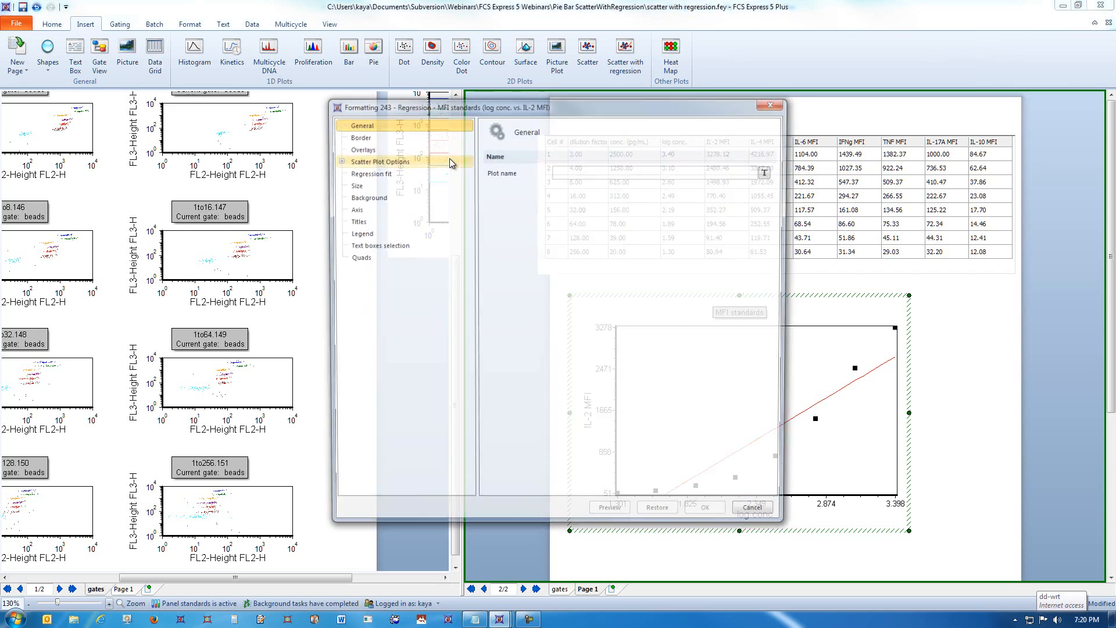
{"action": "left_click_drag", "start_coordinate": [422, 109], "coordinate": [209, 95]}
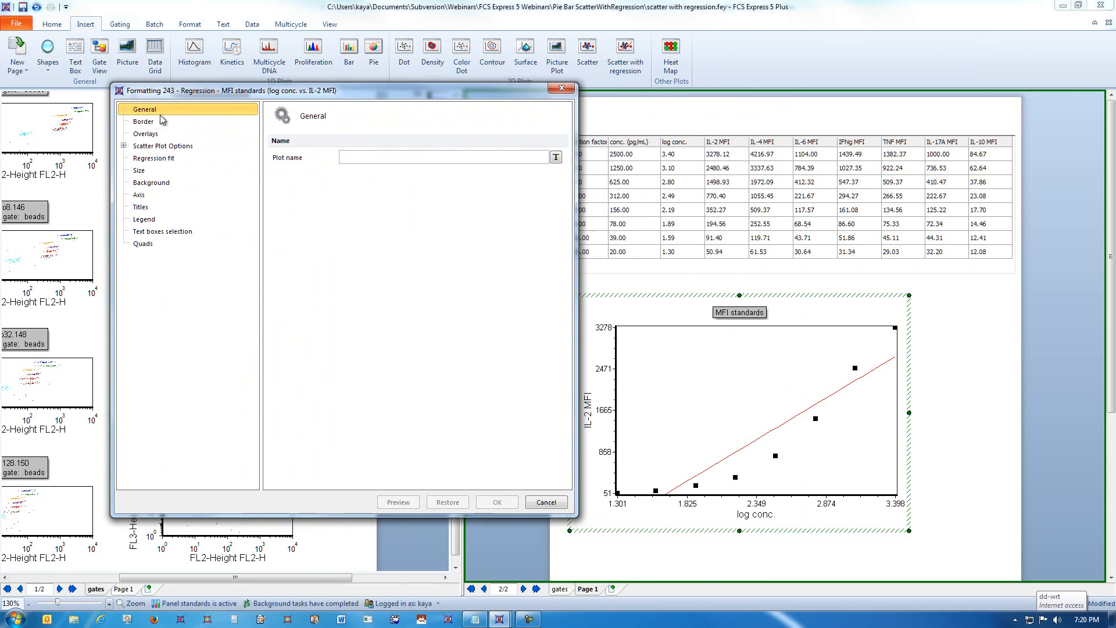
{"action": "left_click", "coordinate": [124, 147]}
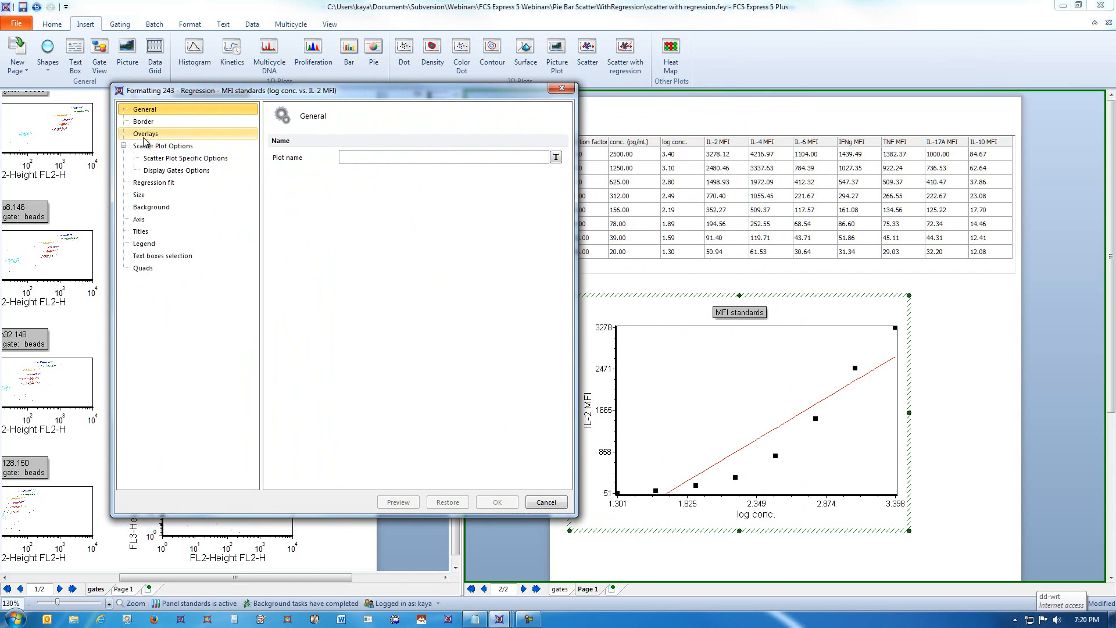
{"action": "left_click", "coordinate": [155, 182]}
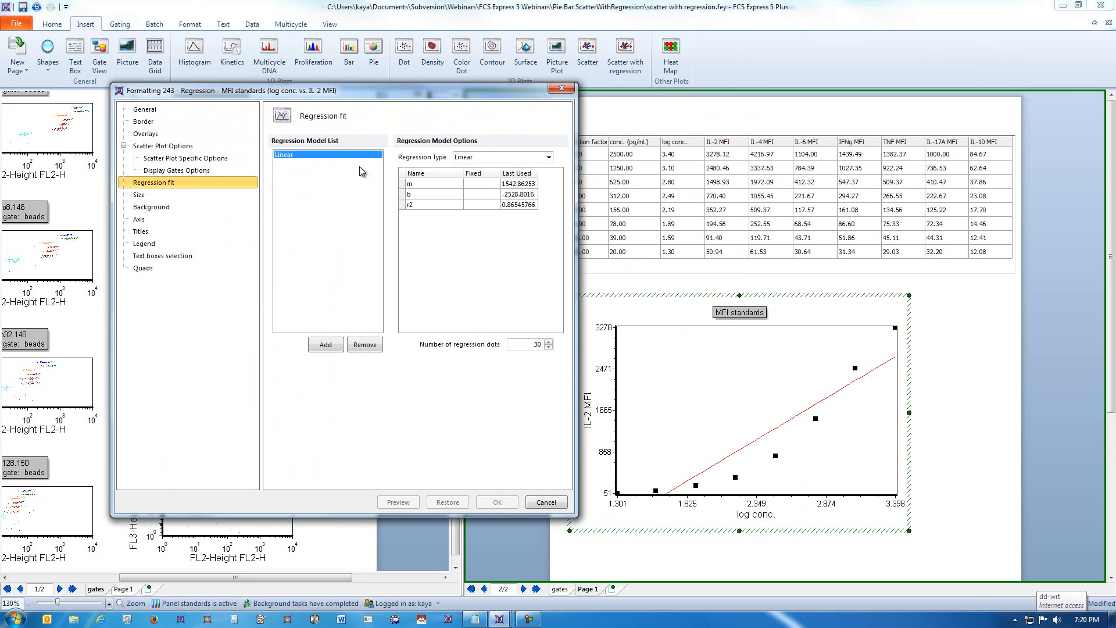
Step: Try the ExponentialGrow regression type and preview its fit on the MFI standards plot
{"action": "left_click", "coordinate": [548, 158]}
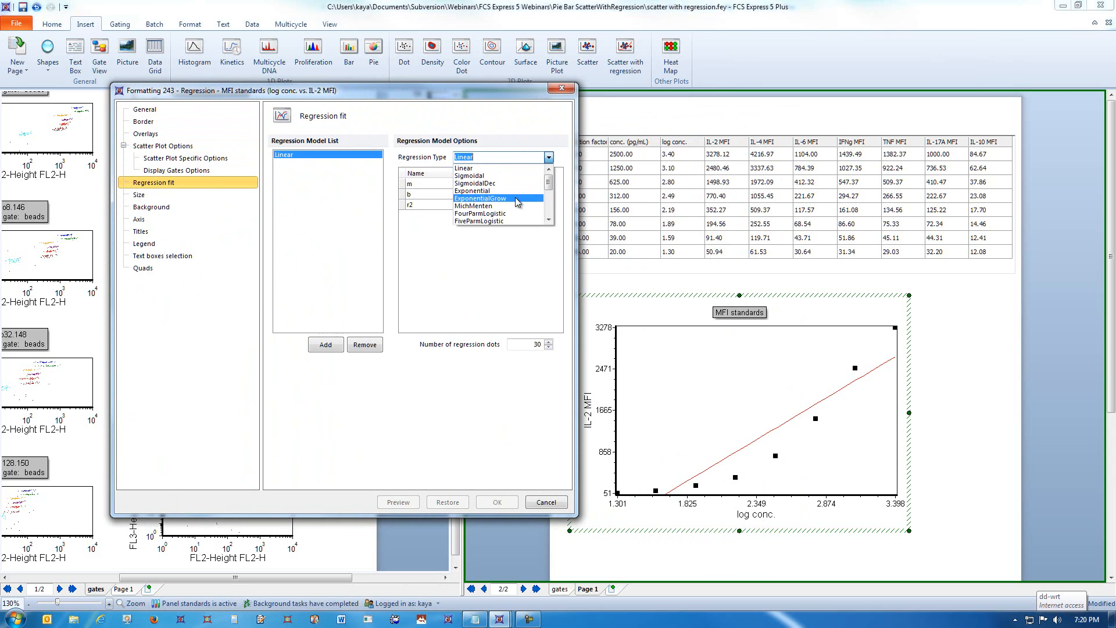
{"action": "left_click", "coordinate": [481, 199]}
{"action": "left_click", "coordinate": [399, 504]}
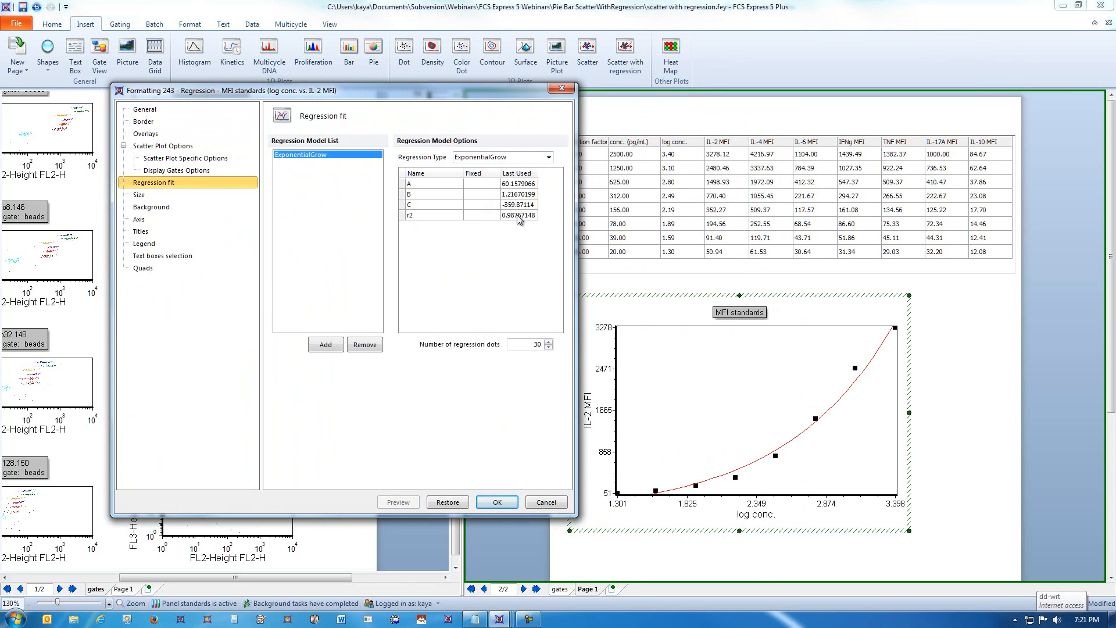
Step: Change the regression type to FourParmLogistic, preview the fit and apply it to the MFI standards plot
{"action": "left_click", "coordinate": [548, 157]}
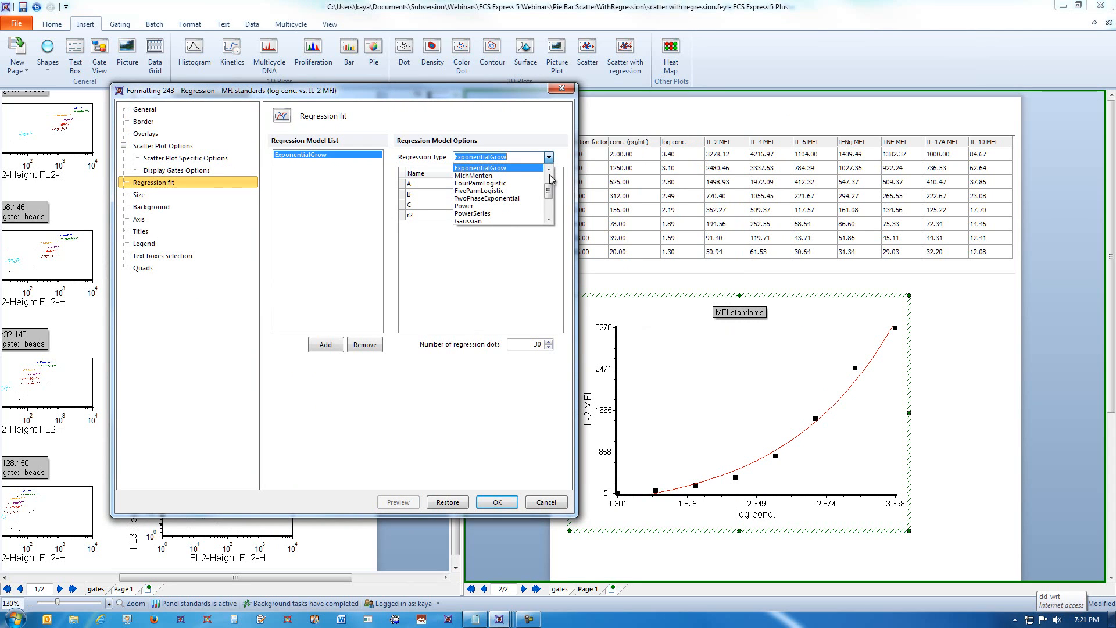
{"action": "left_click", "coordinate": [549, 220]}
{"action": "left_click", "coordinate": [549, 220]}
{"action": "left_click", "coordinate": [548, 219]}
{"action": "left_click", "coordinate": [549, 220]}
{"action": "left_click", "coordinate": [550, 220]}
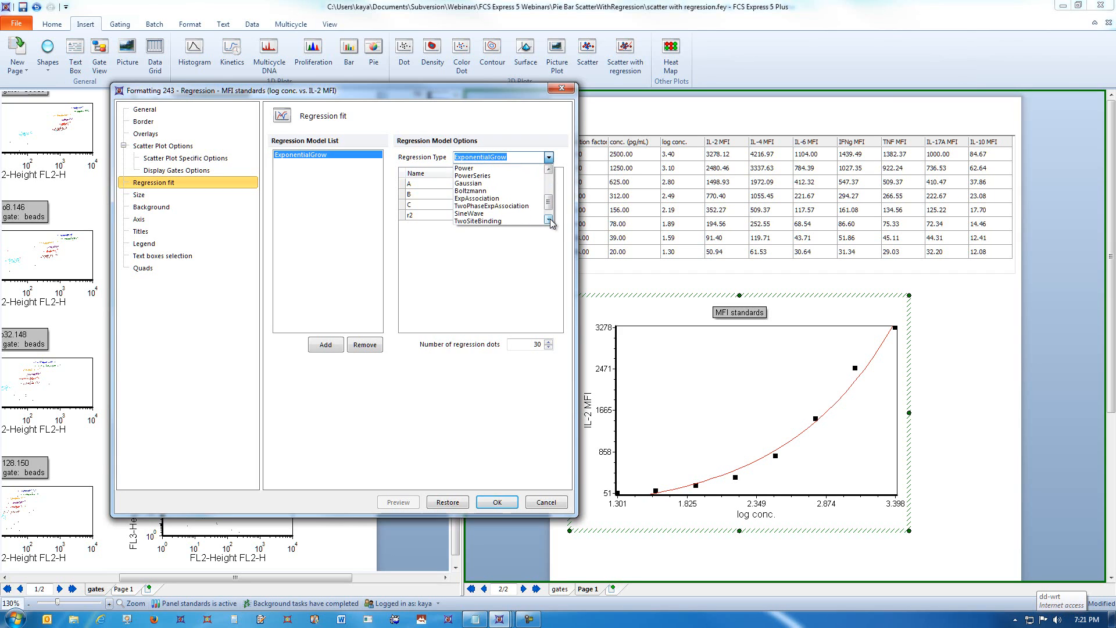
{"action": "left_click", "coordinate": [548, 219]}
{"action": "left_click", "coordinate": [548, 220]}
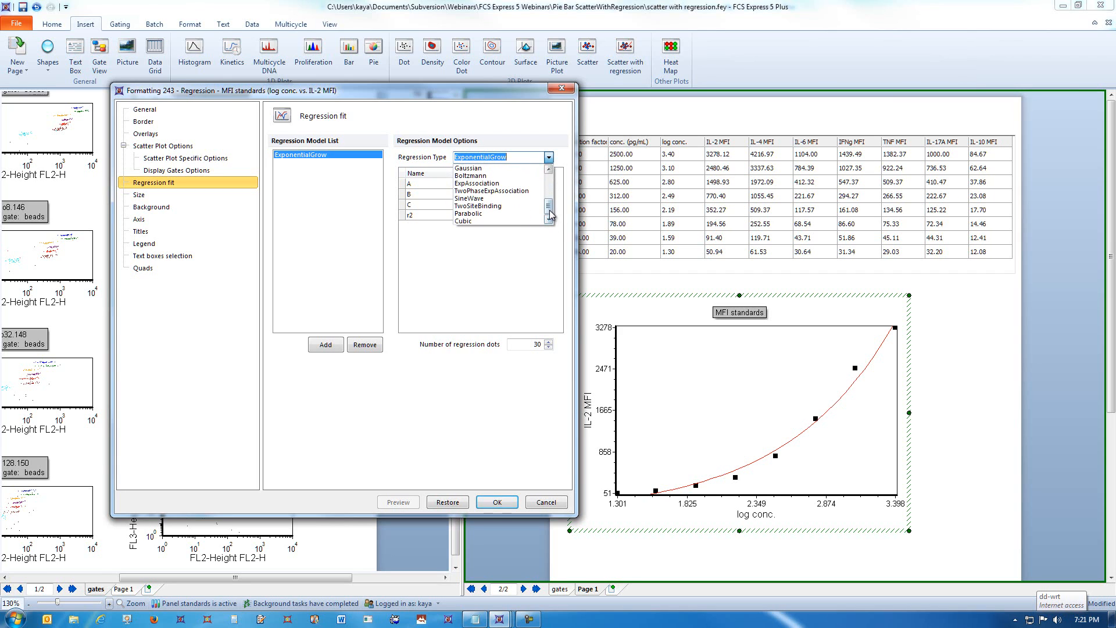
{"action": "left_click_drag", "start_coordinate": [550, 211], "coordinate": [549, 194]}
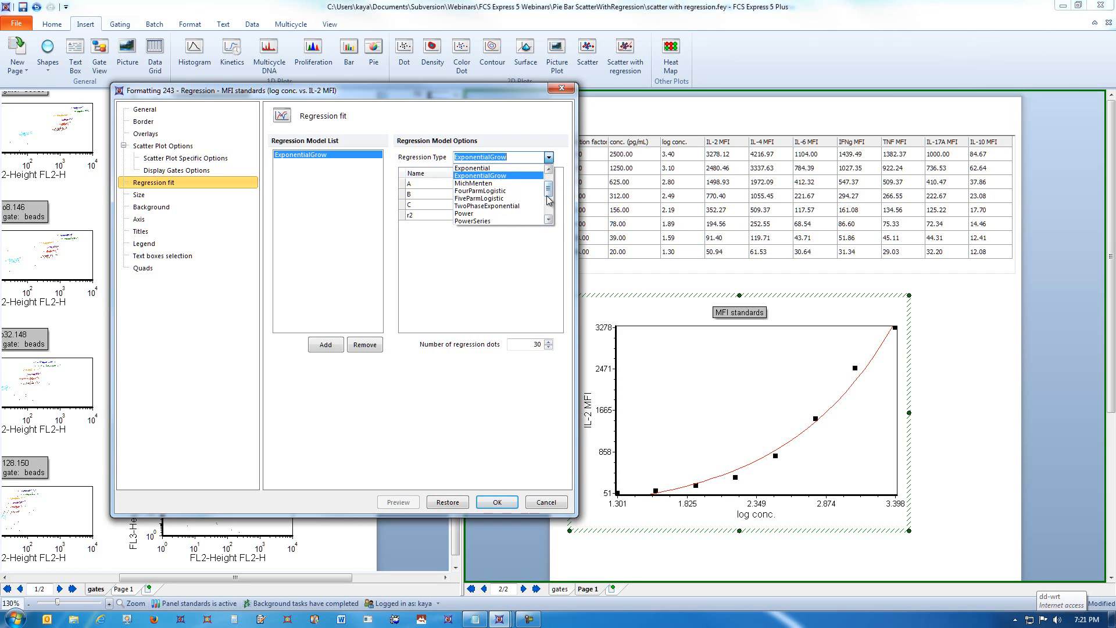
{"action": "left_click", "coordinate": [506, 191]}
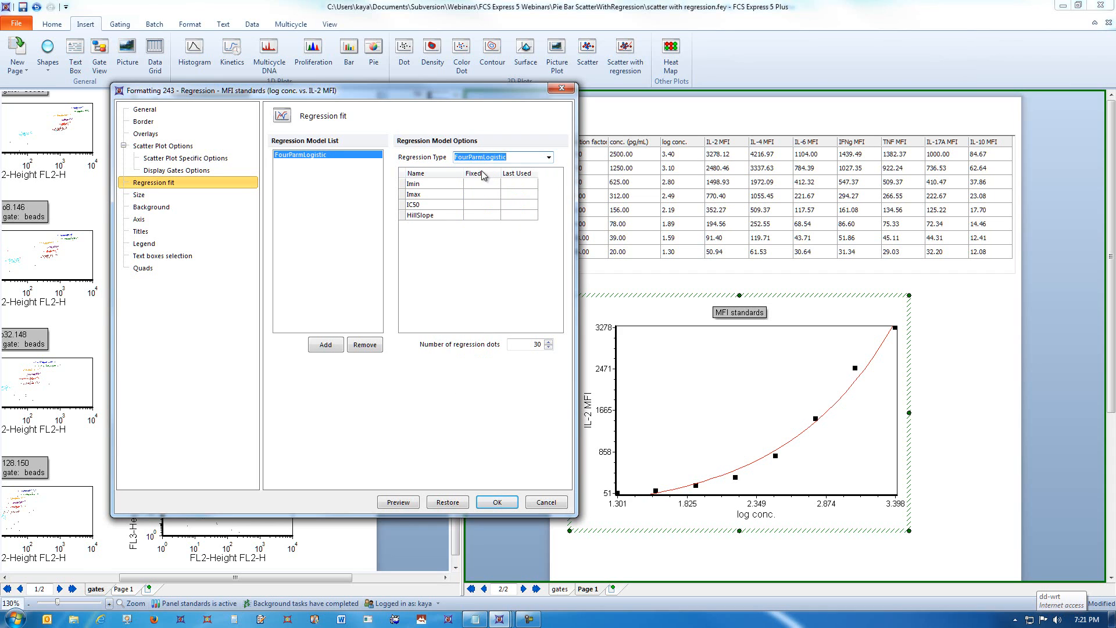
{"action": "left_click", "coordinate": [407, 503]}
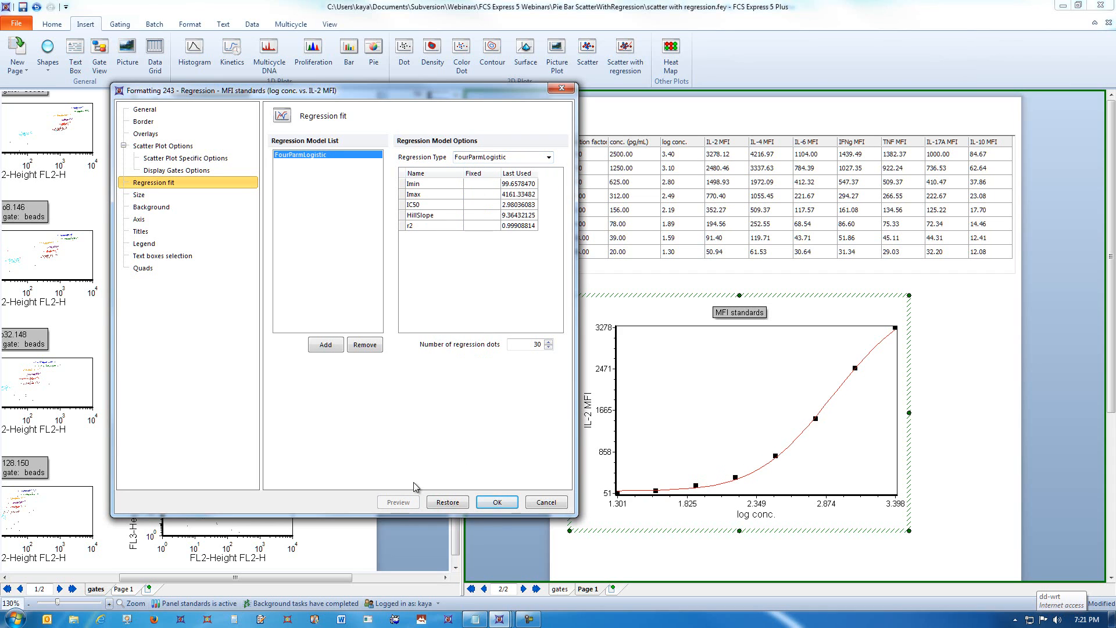
{"action": "left_click", "coordinate": [499, 503]}
Step: Add a text box to the MFI standards plot and start inserting a token into it
{"action": "right_click", "coordinate": [651, 380]}
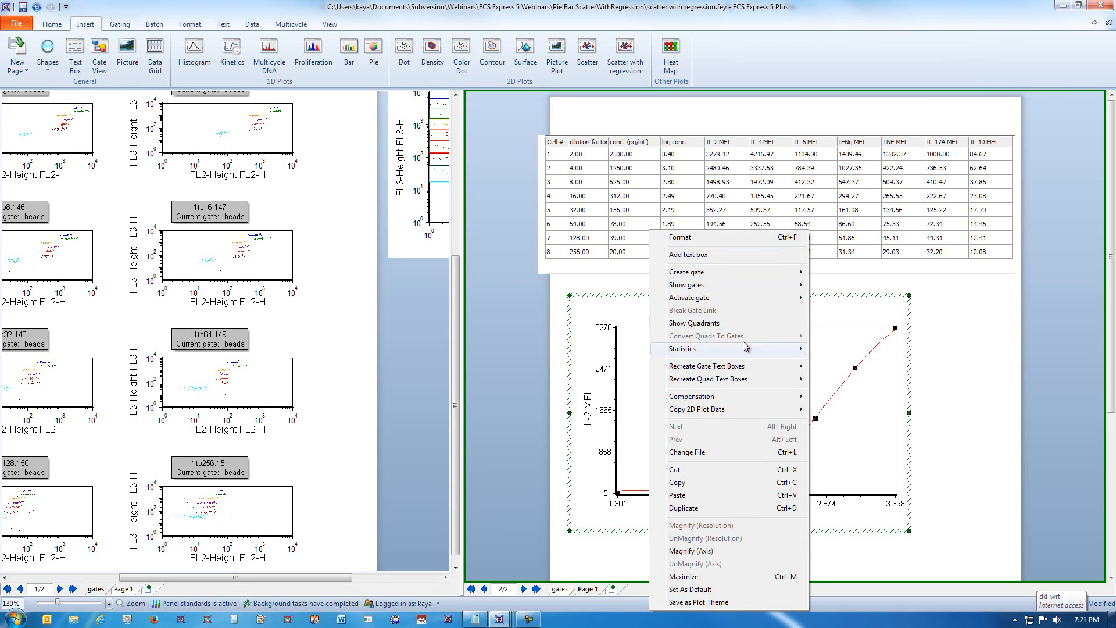
{"action": "mouse_move", "coordinate": [754, 396]}
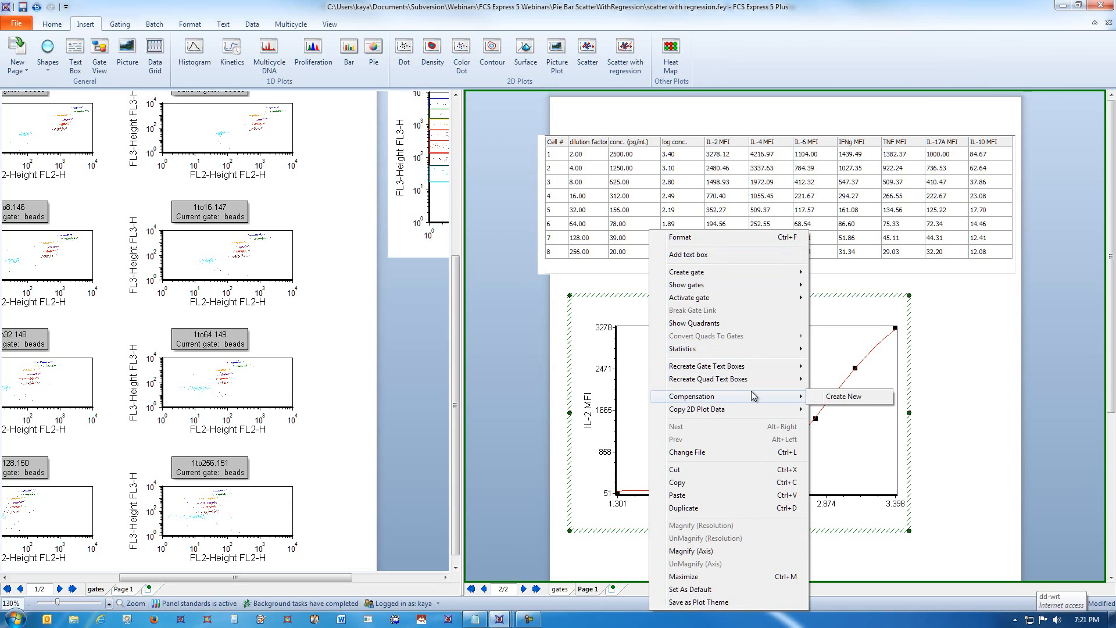
{"action": "left_click", "coordinate": [707, 256]}
{"action": "right_click", "coordinate": [585, 309]}
{"action": "left_click", "coordinate": [602, 318]}
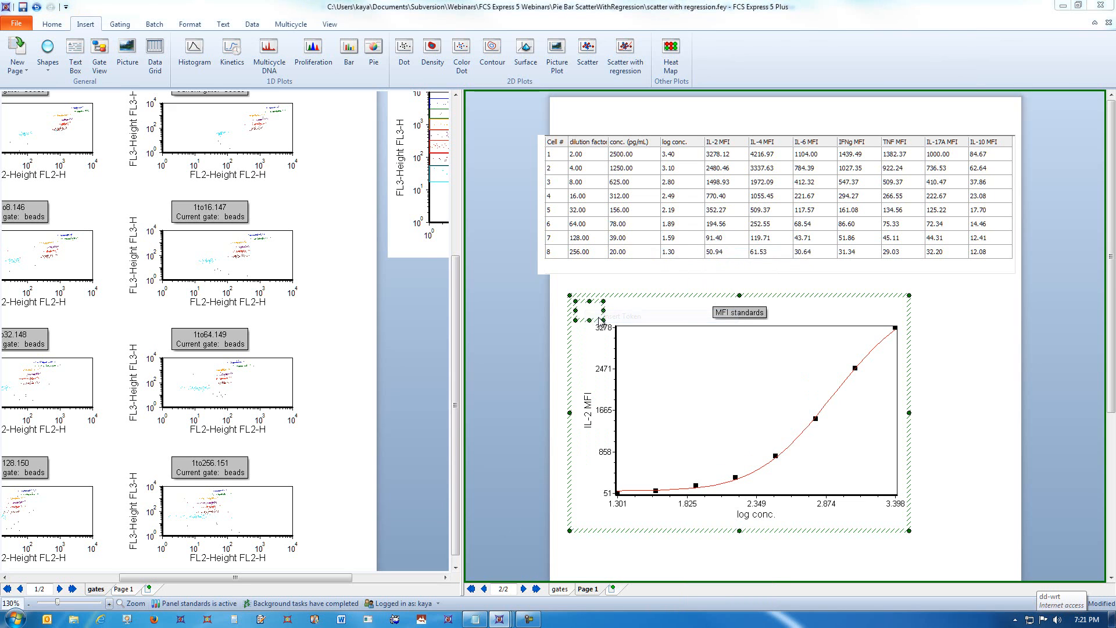
Step: Insert the Model Parameters regression statistic of the FourParmLogistic curve as a token and place its text box below the MFI standards plot
{"action": "double_click", "coordinate": [491, 235]}
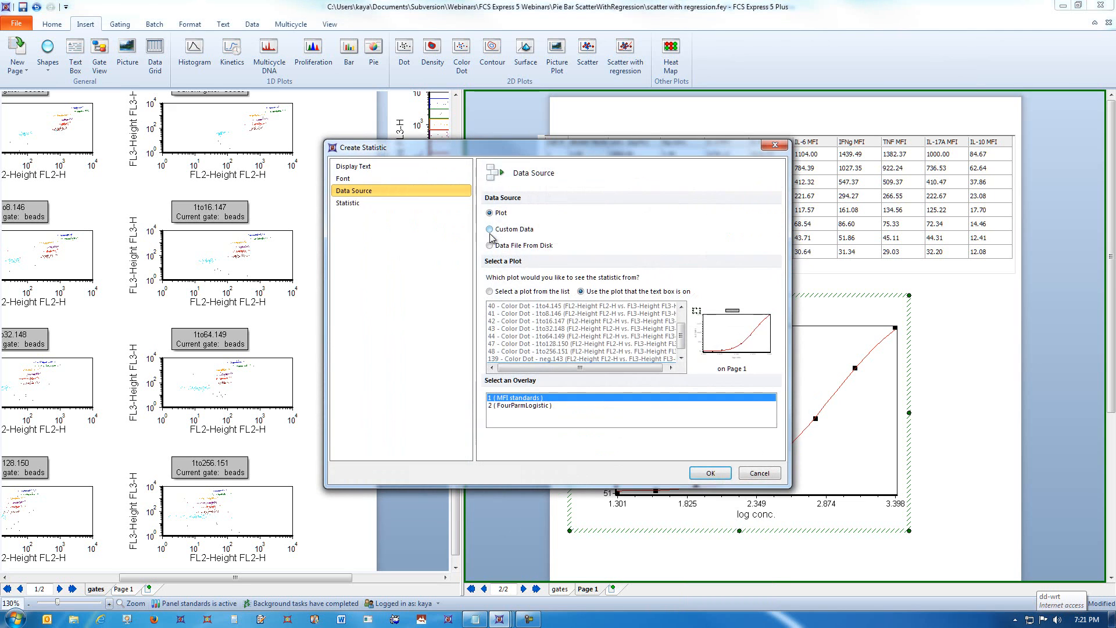
{"action": "left_click", "coordinate": [613, 216]}
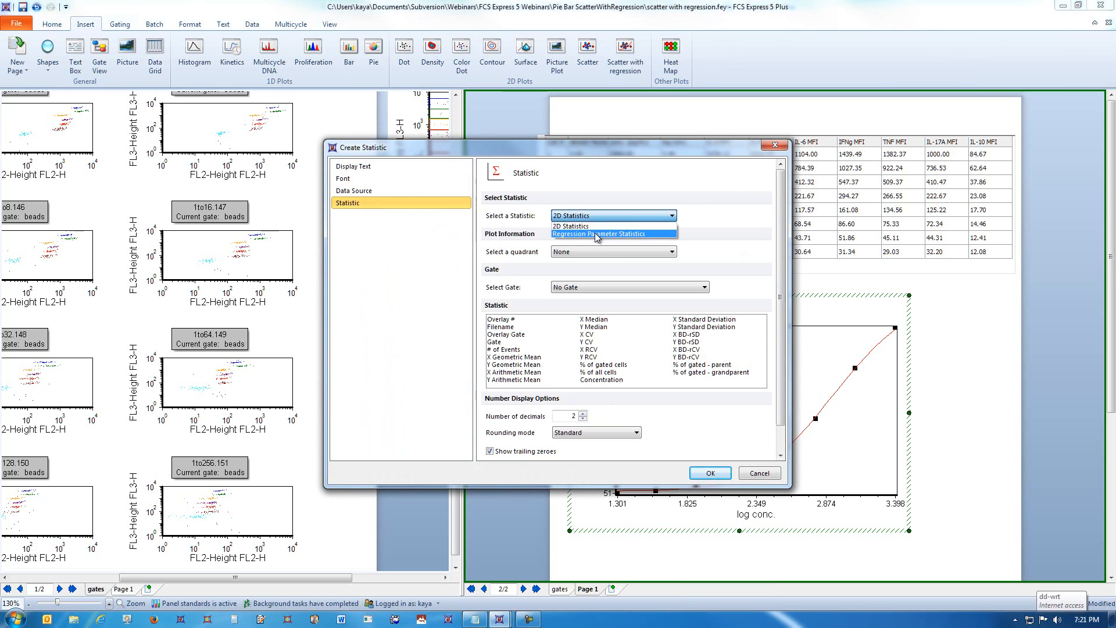
{"action": "left_click", "coordinate": [599, 231]}
{"action": "left_click", "coordinate": [523, 292]}
{"action": "left_click", "coordinate": [711, 473]}
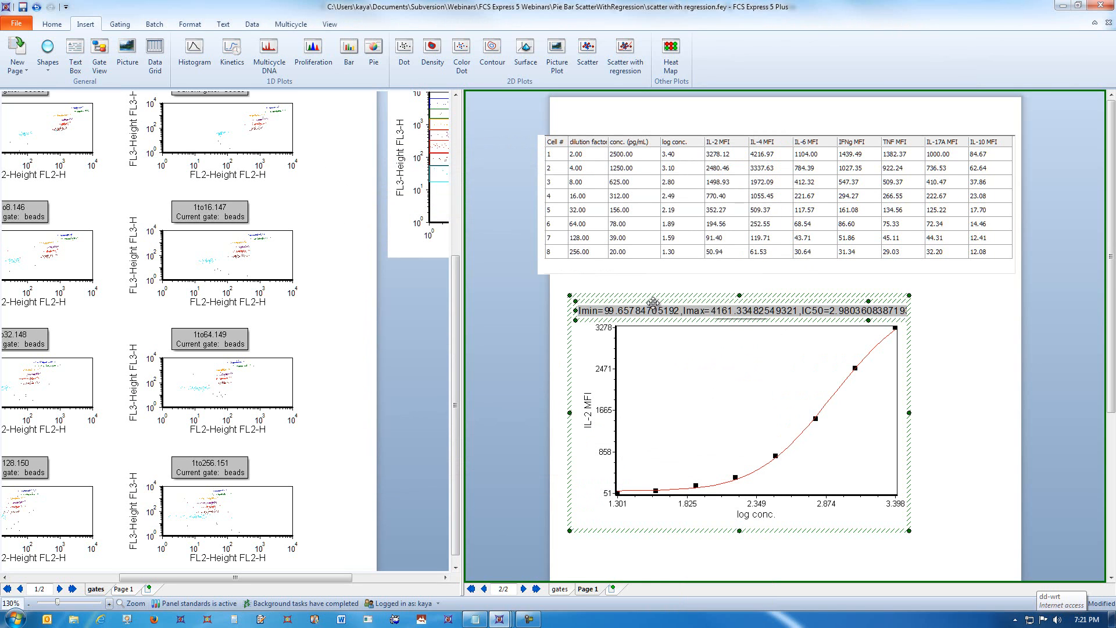
{"action": "left_click_drag", "start_coordinate": [654, 308], "coordinate": [672, 556]}
{"action": "scroll", "coordinate": [920, 433], "scroll_direction": "down", "scroll_amount": 1}
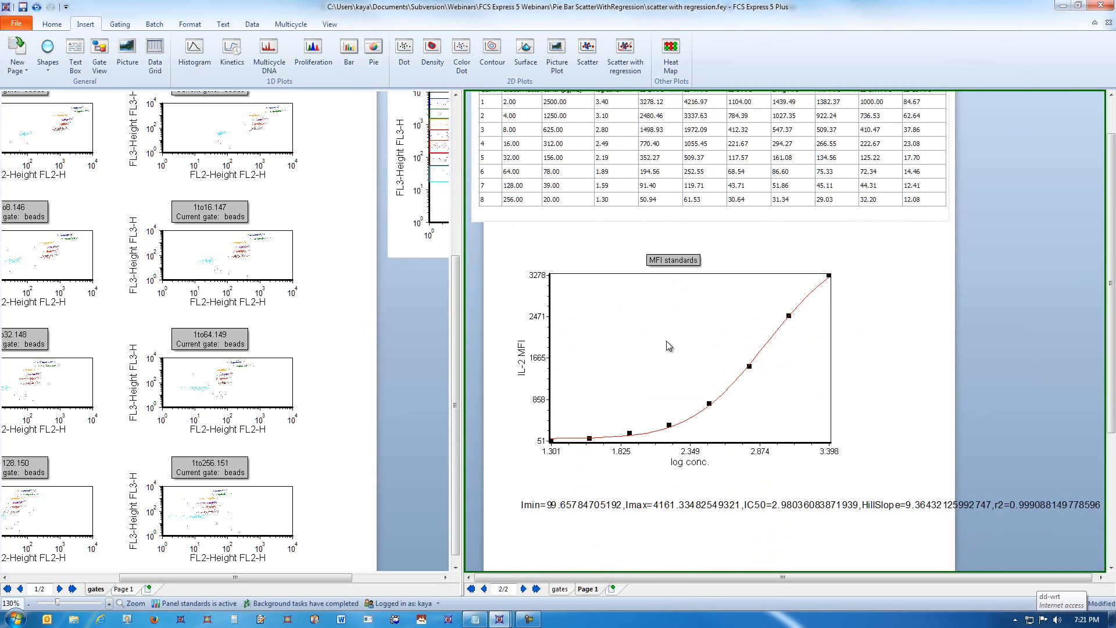
Step: Add a second text box to the MFI standards plot and open token insertion for it
{"action": "right_click", "coordinate": [654, 320]}
{"action": "left_click", "coordinate": [692, 256]}
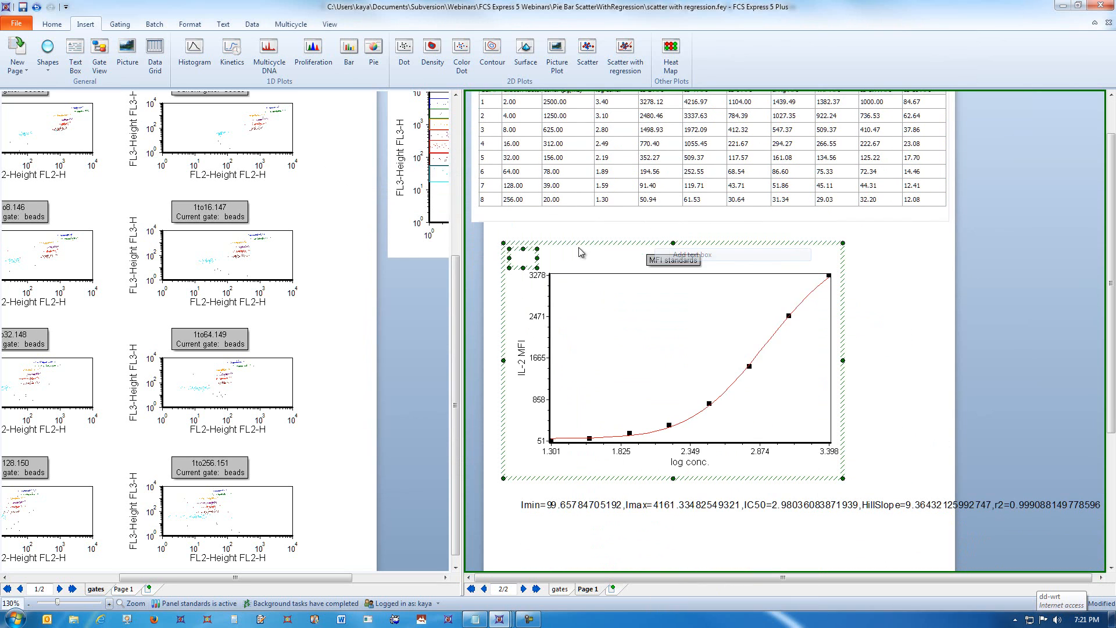
{"action": "right_click", "coordinate": [529, 259]}
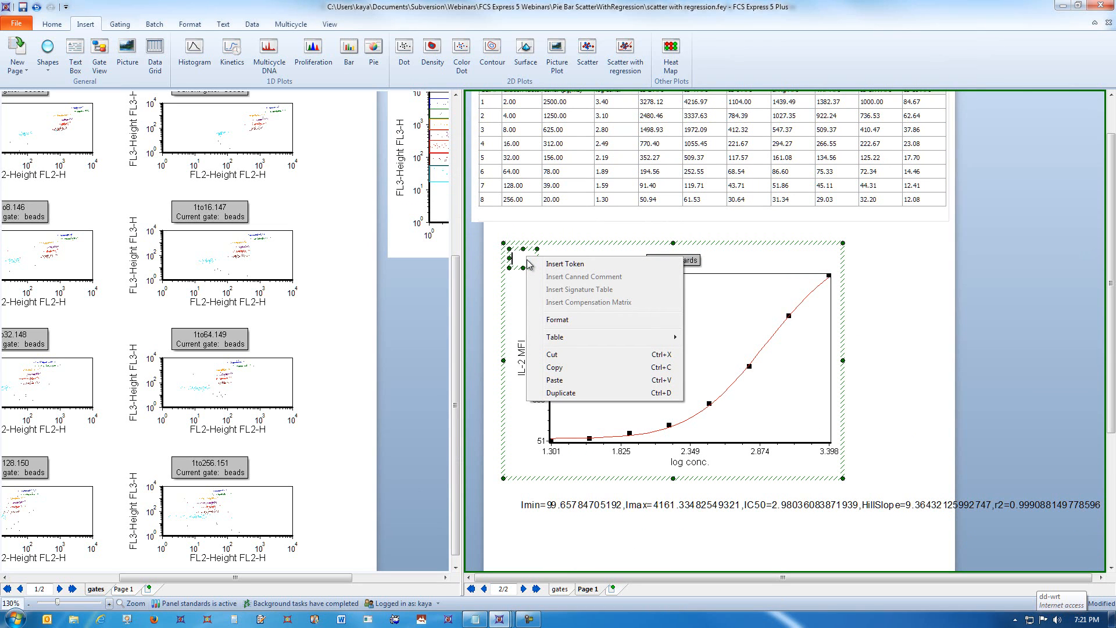
{"action": "left_click", "coordinate": [551, 265]}
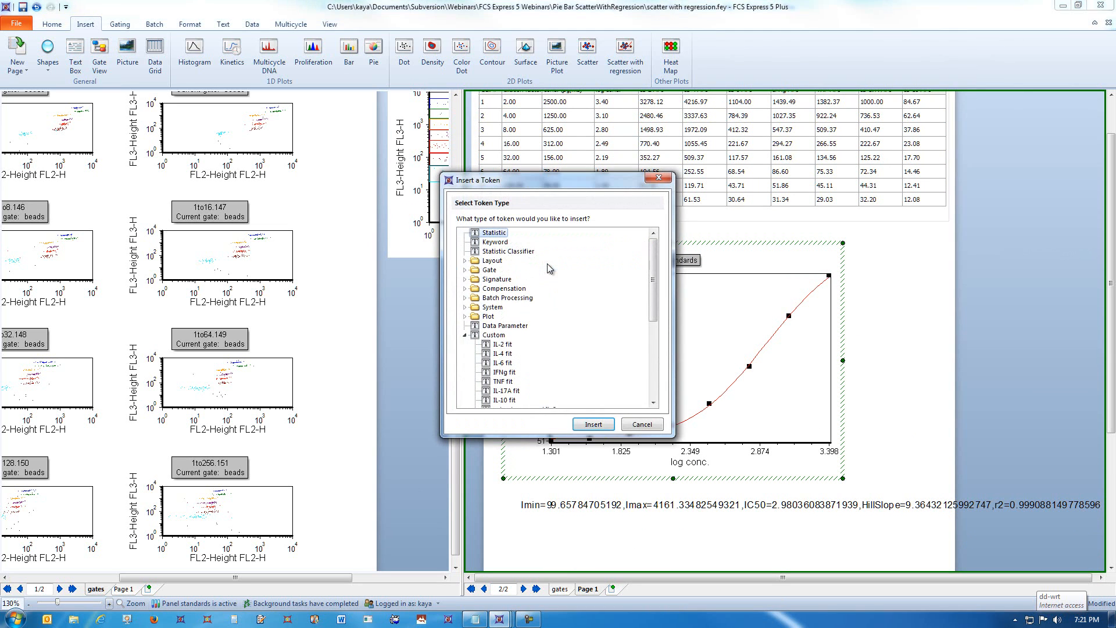
Step: Insert a regression parameter statistic token showing the Model name of the FourParmLogistic curve in the new text box
{"action": "double_click", "coordinate": [489, 234]}
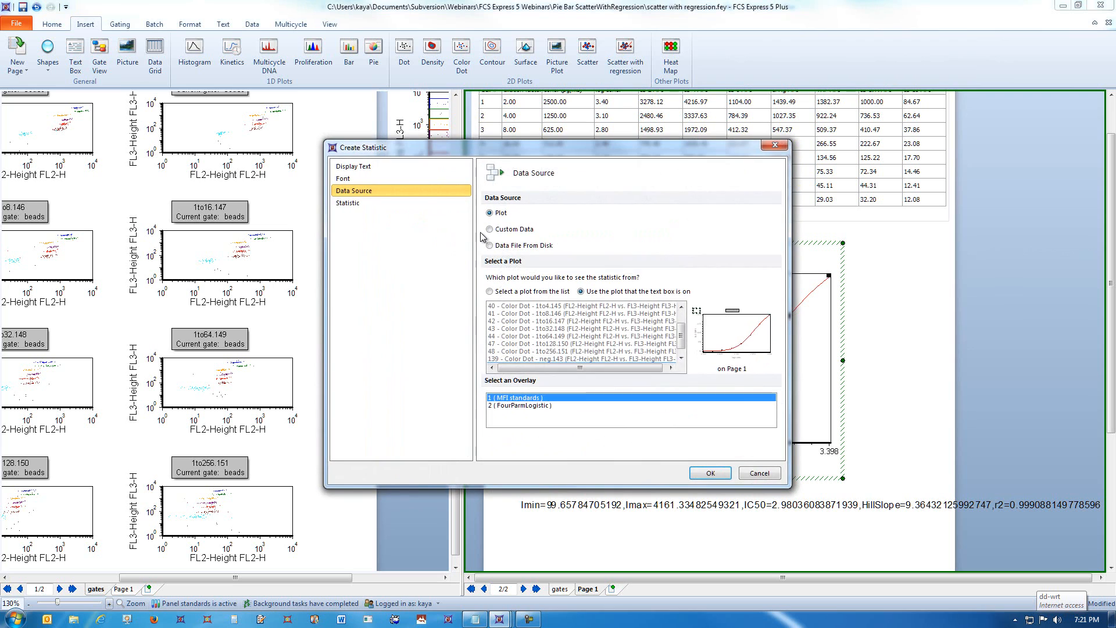
{"action": "left_click", "coordinate": [410, 205]}
{"action": "left_click", "coordinate": [632, 217]}
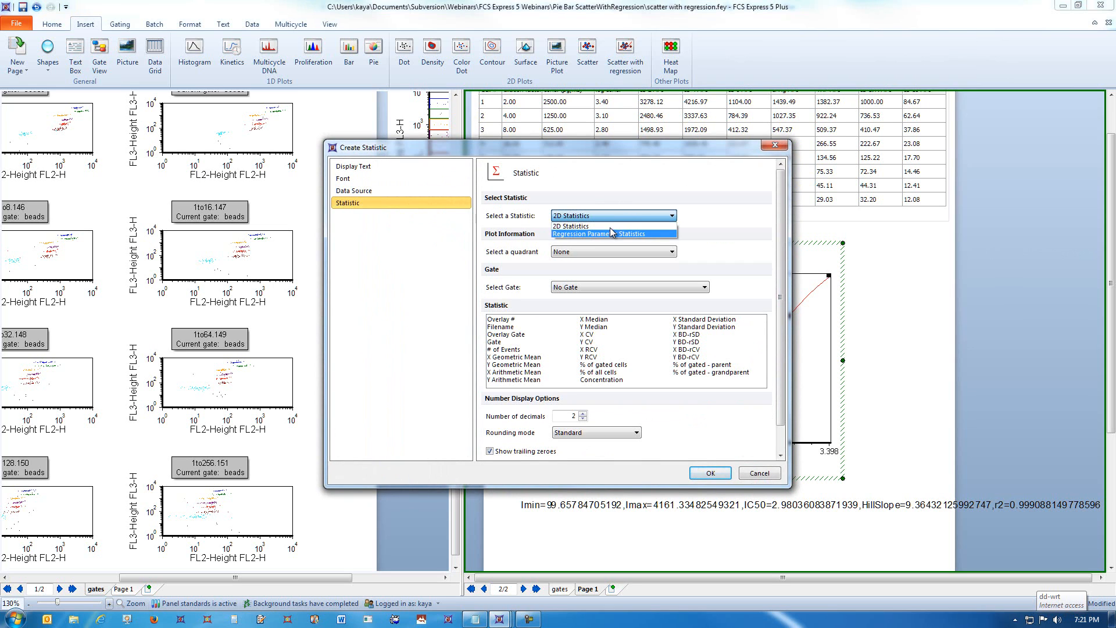
{"action": "left_click", "coordinate": [611, 231]}
{"action": "left_click", "coordinate": [520, 285]}
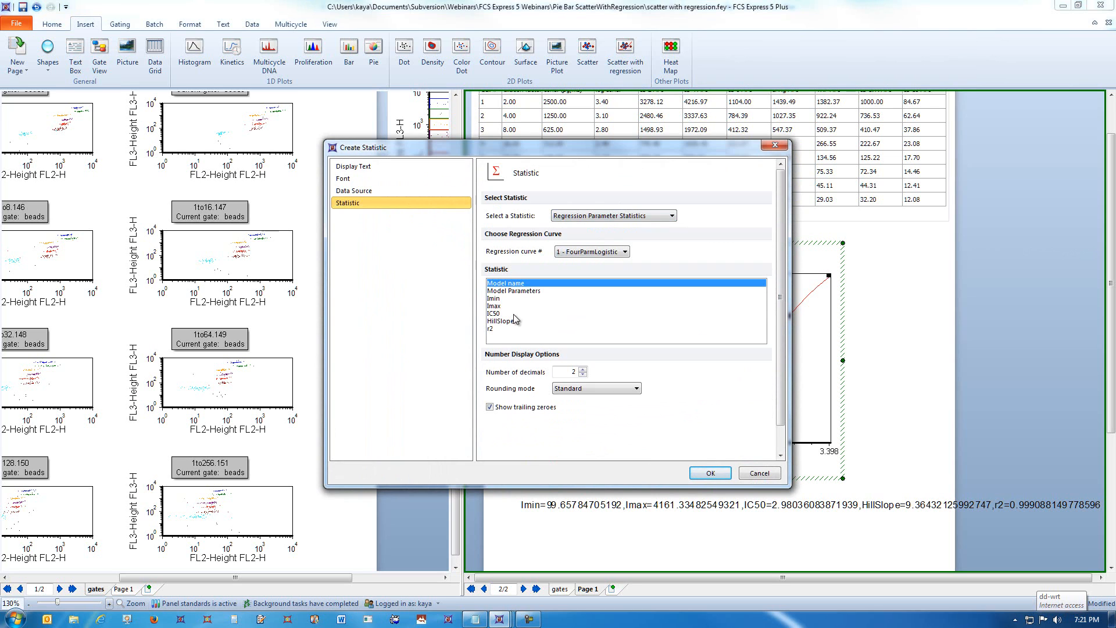
{"action": "left_click", "coordinate": [498, 330]}
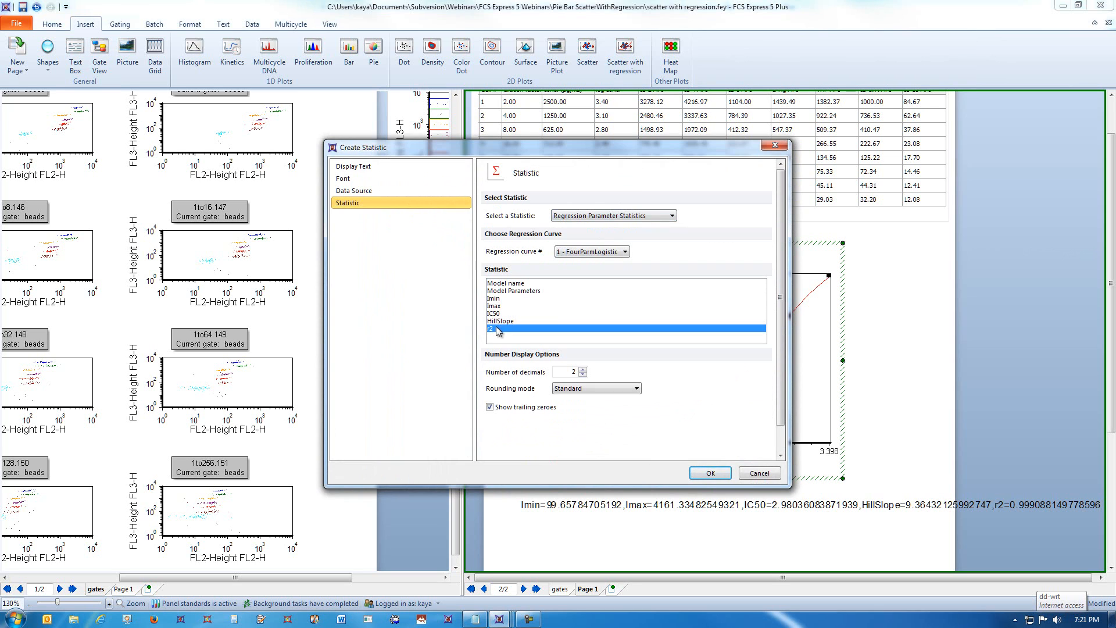
{"action": "left_click", "coordinate": [521, 284]}
{"action": "left_click", "coordinate": [711, 473]}
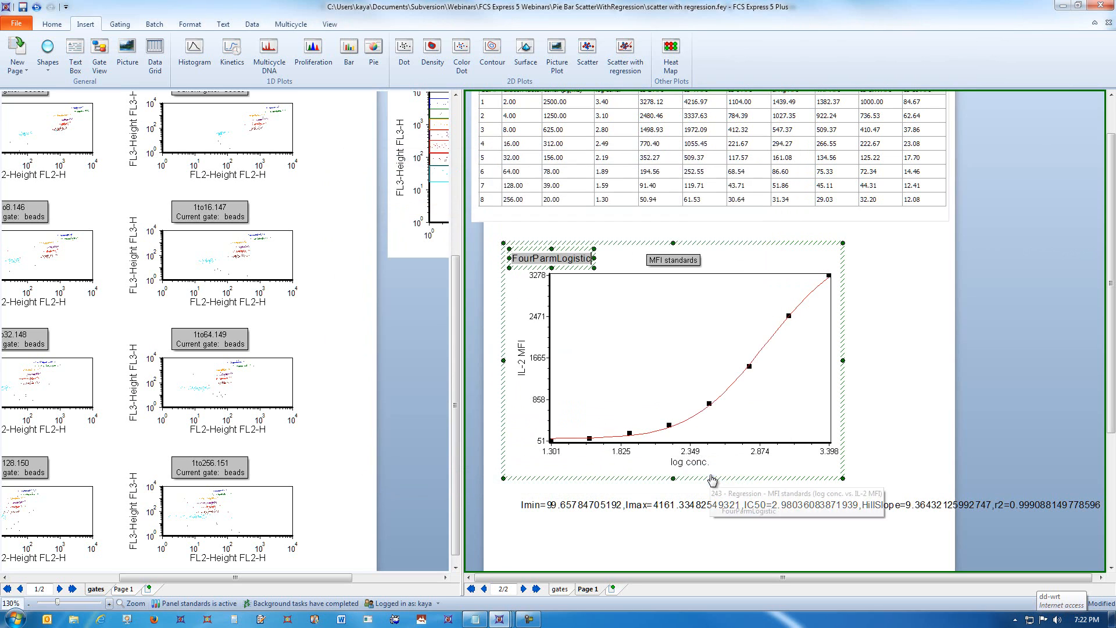
{"action": "left_click", "coordinate": [961, 298]}
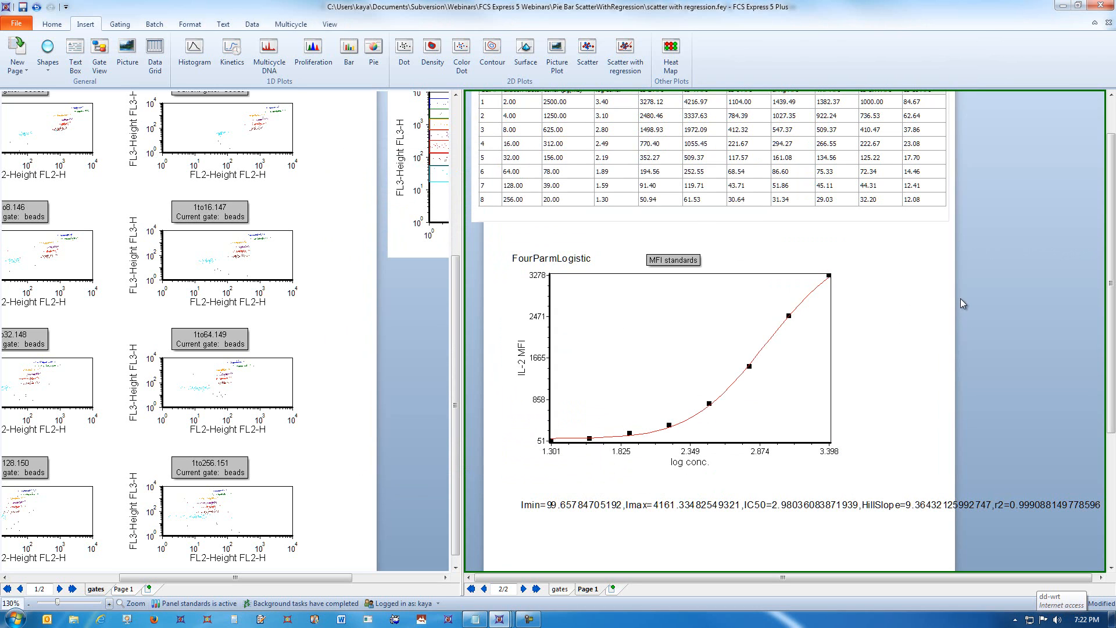
Step: Adjust the IL-2 gate marker slightly on the 1to2.144 histogram of the gates page
{"action": "left_click_drag", "start_coordinate": [455, 338], "coordinate": [439, 233]}
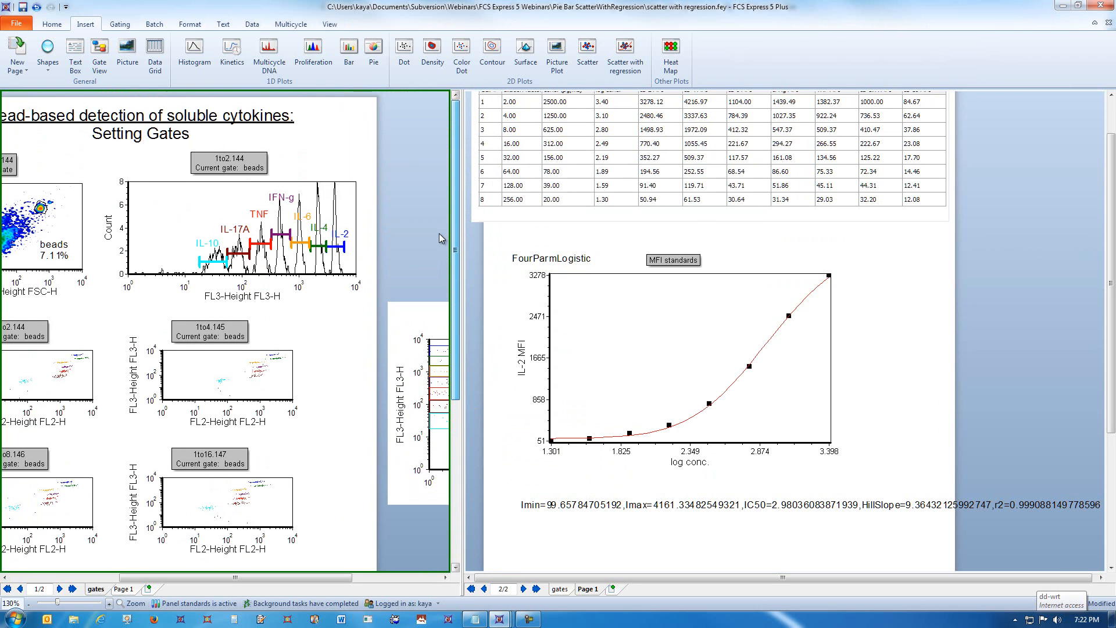
{"action": "left_click_drag", "start_coordinate": [337, 247], "coordinate": [347, 247]}
{"action": "left_click", "coordinate": [619, 280]}
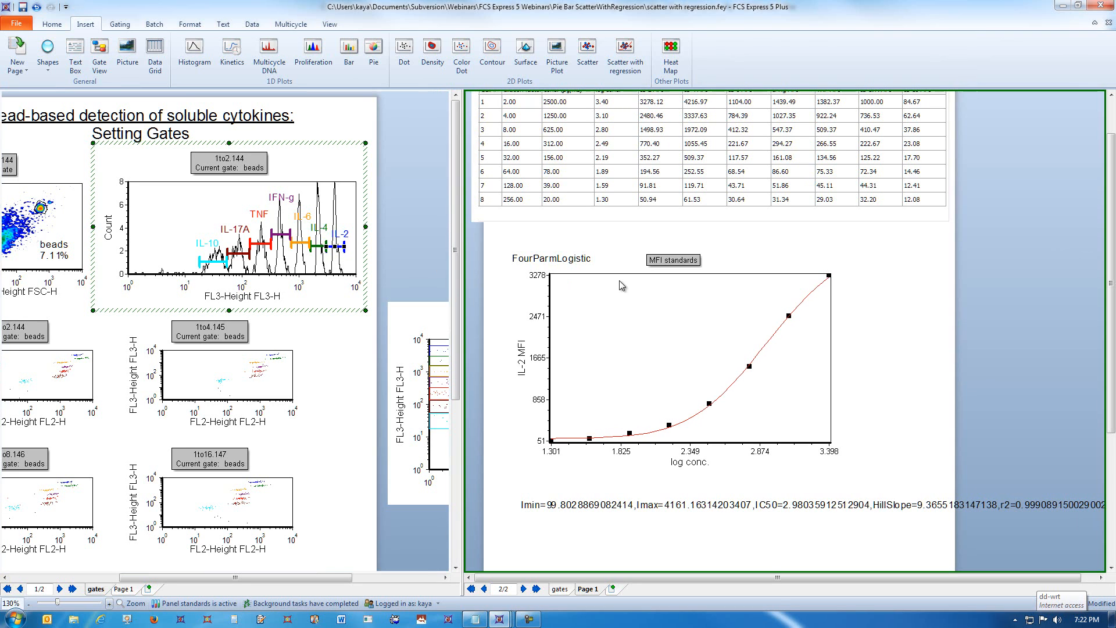
Step: Maximize the MFI standards plot to inspect the fitted curve, and restore it to its original size
{"action": "right_click", "coordinate": [620, 281]}
{"action": "left_click", "coordinate": [684, 578]}
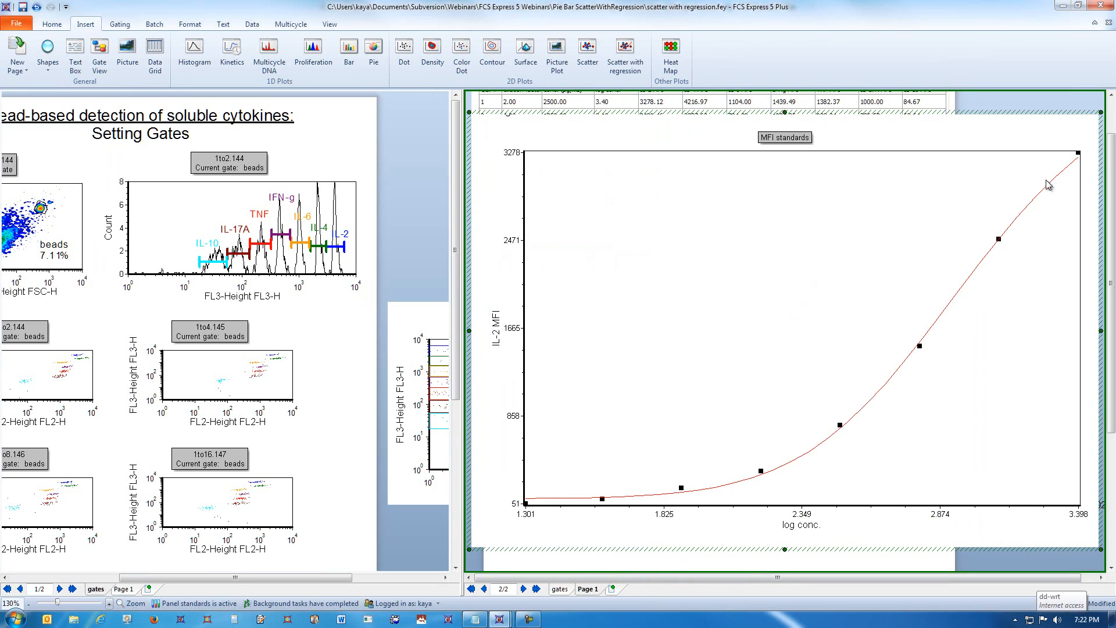
{"action": "right_click", "coordinate": [727, 317]}
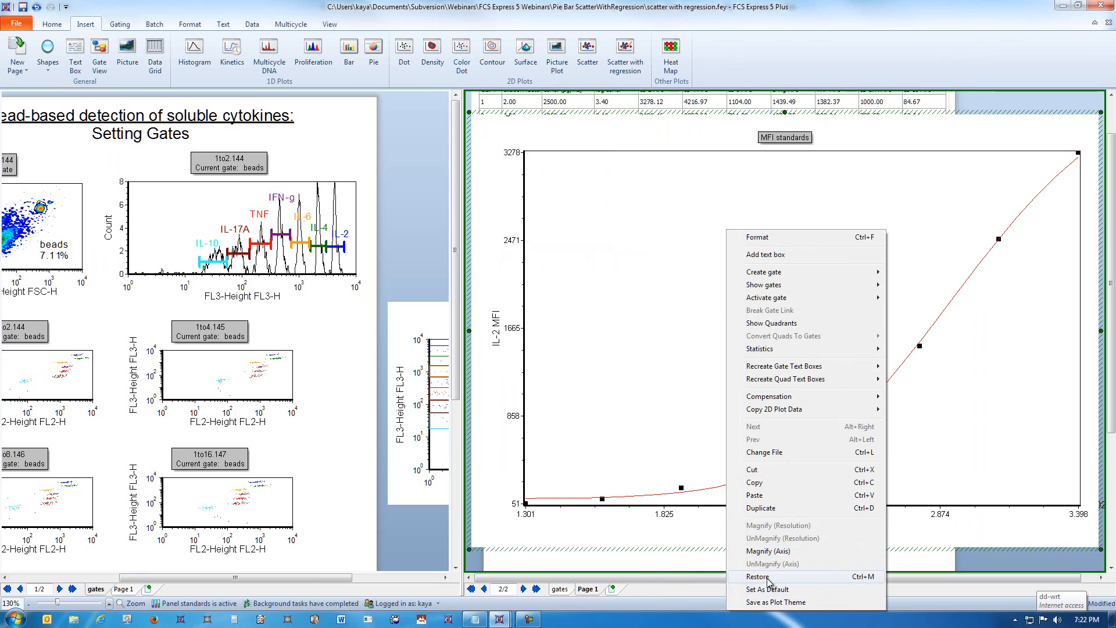
{"action": "left_click", "coordinate": [766, 577]}
Step: Switch to the Bar Scatter Pie together layout and step the data of all objects between iterations, ending on iteration 3
{"action": "mouse_move", "coordinate": [499, 621]}
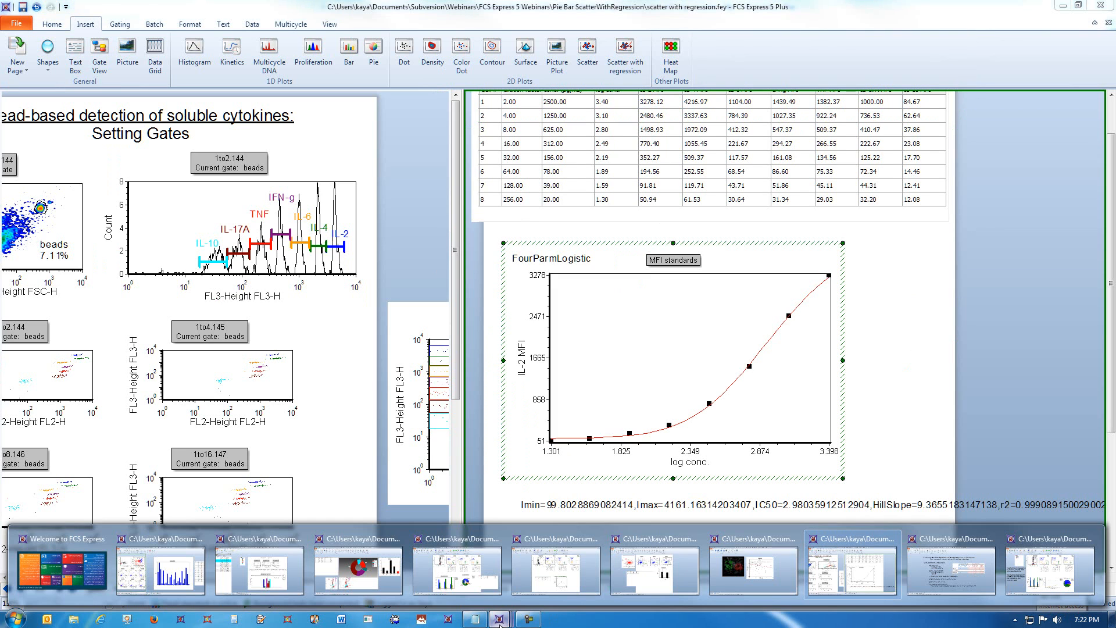
{"action": "left_click", "coordinate": [1052, 563]}
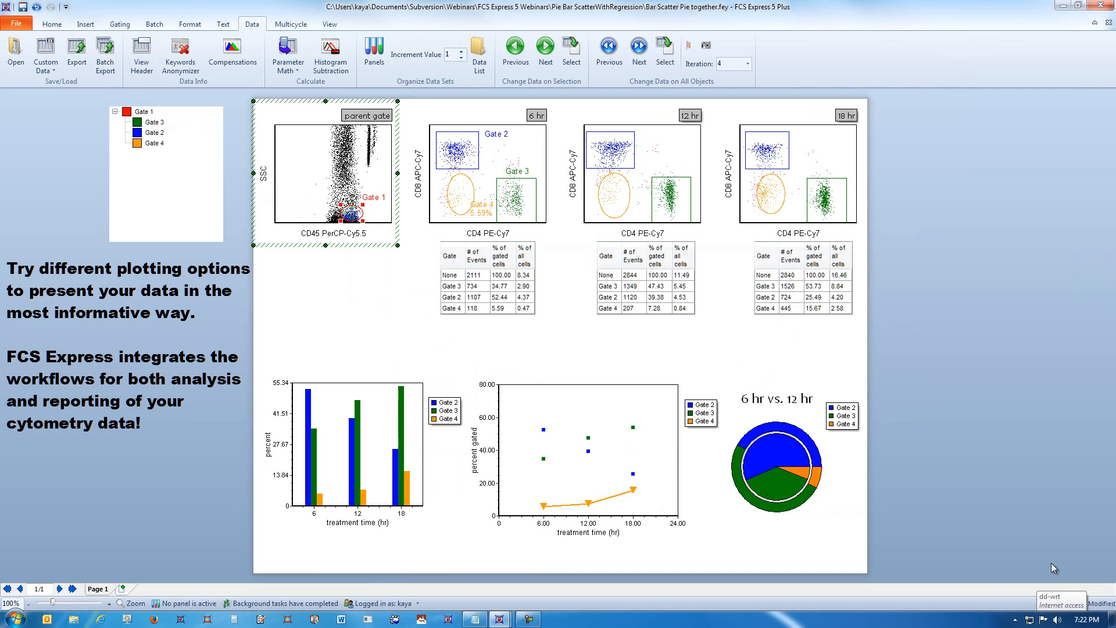
{"action": "left_click", "coordinate": [611, 54]}
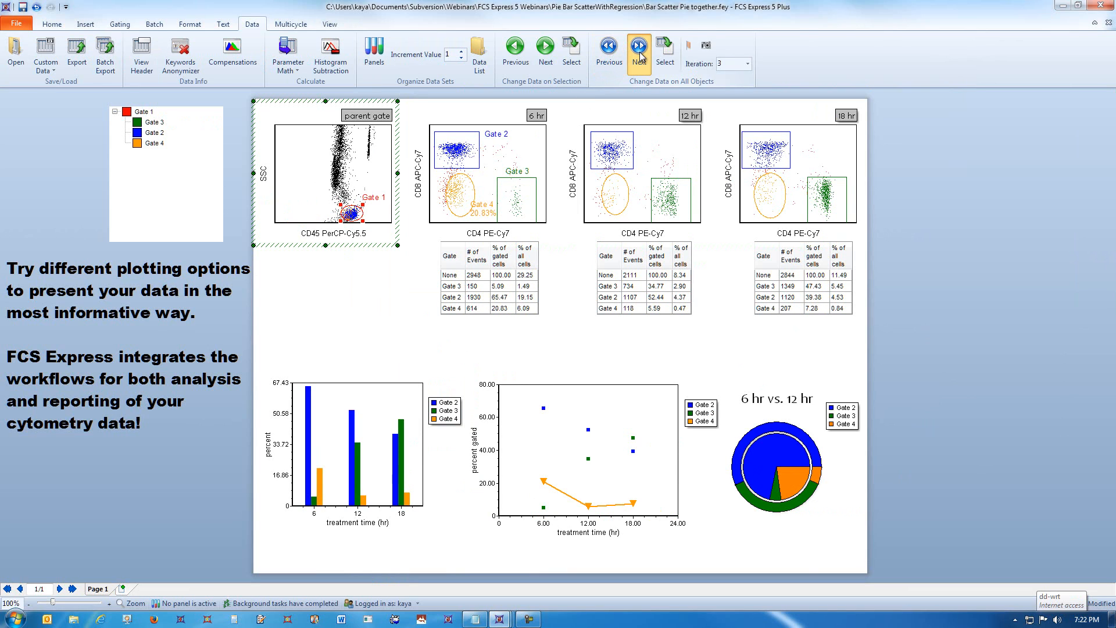
{"action": "left_click", "coordinate": [640, 54]}
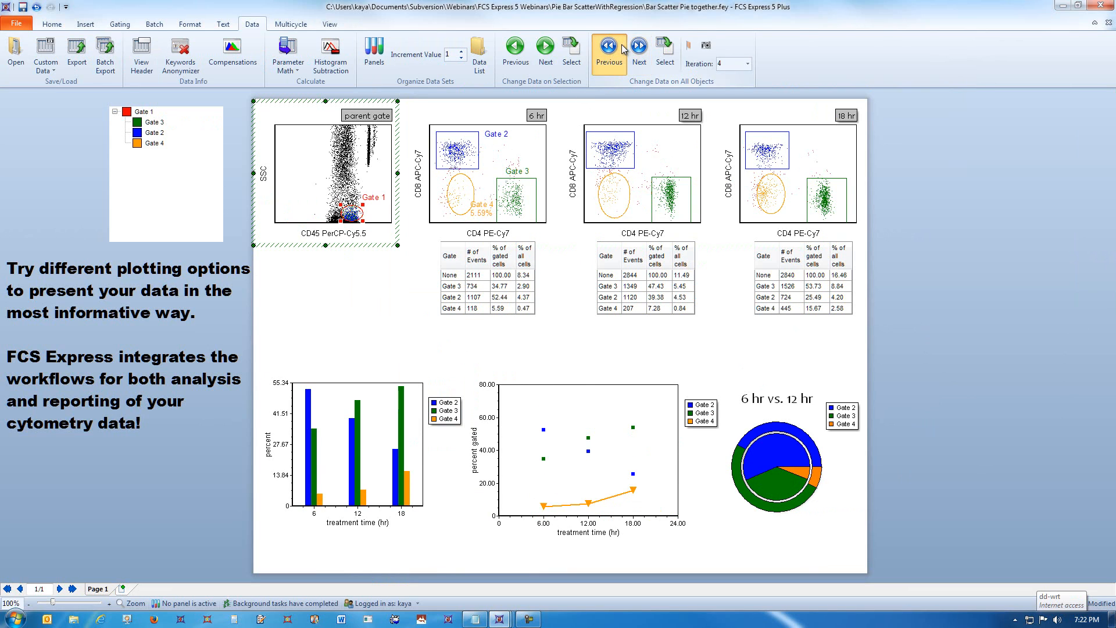
{"action": "left_click", "coordinate": [621, 48]}
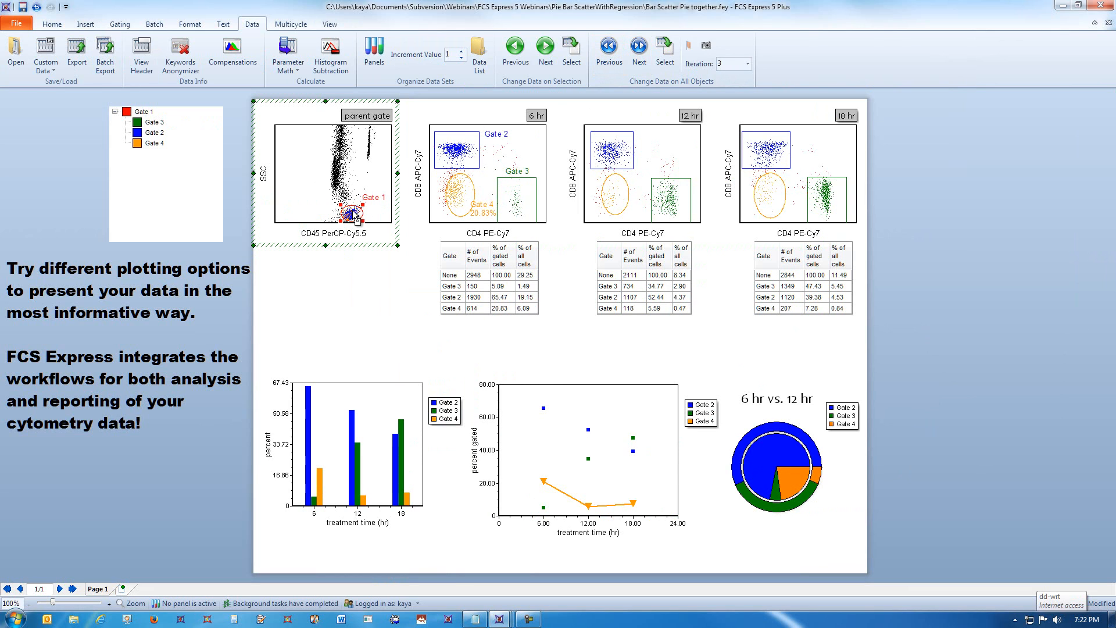
Step: Shift Gate 1 slightly on the parent gate plot and Gate 2 slightly on the 6 hr plot
{"action": "mouse_move", "coordinate": [343, 209]}
{"action": "left_mouse_down"}
{"action": "mouse_move", "coordinate": [352, 198]}
{"action": "mouse_move", "coordinate": [358, 217]}
{"action": "mouse_move", "coordinate": [344, 221]}
{"action": "mouse_move", "coordinate": [359, 218]}
{"action": "left_mouse_up"}
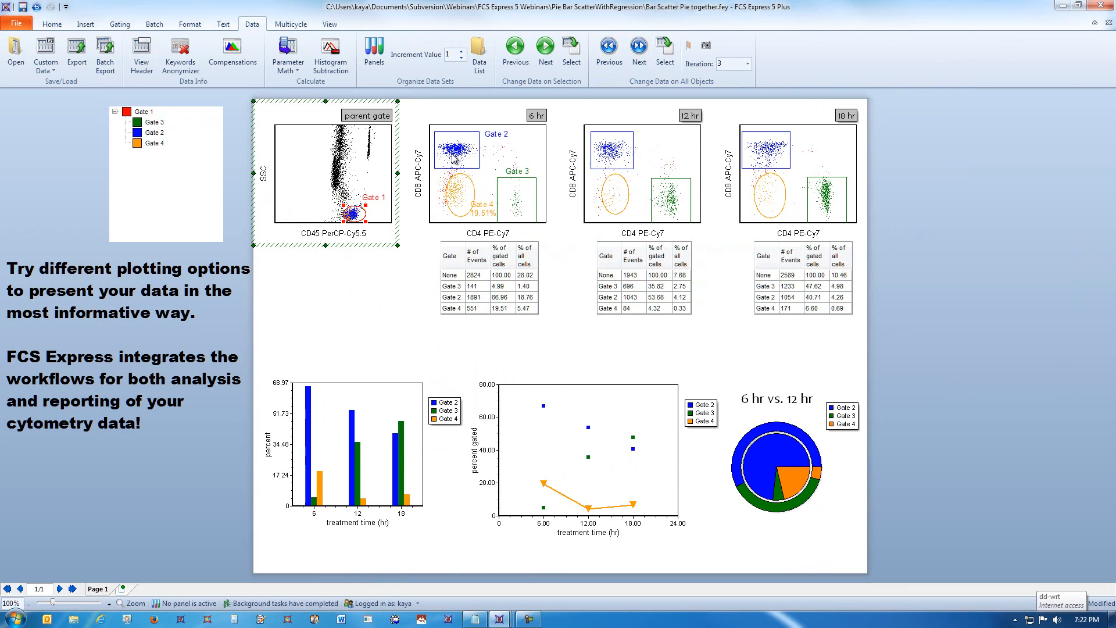
{"action": "mouse_move", "coordinate": [456, 159]}
{"action": "left_mouse_down"}
{"action": "mouse_move", "coordinate": [478, 170]}
{"action": "mouse_move", "coordinate": [463, 150]}
{"action": "mouse_move", "coordinate": [446, 158]}
{"action": "mouse_move", "coordinate": [458, 162]}
{"action": "left_mouse_up"}
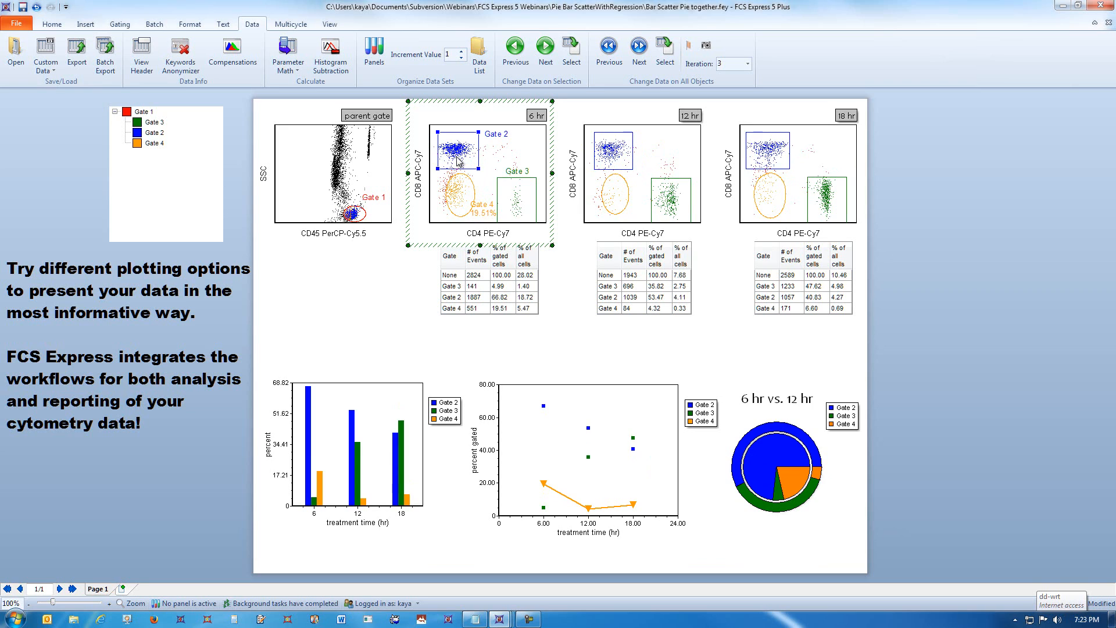
Step: Switch to the De Novo Software website in the browser and look at the Upcoming Webinars and Download options
{"action": "left_click", "coordinate": [155, 621]}
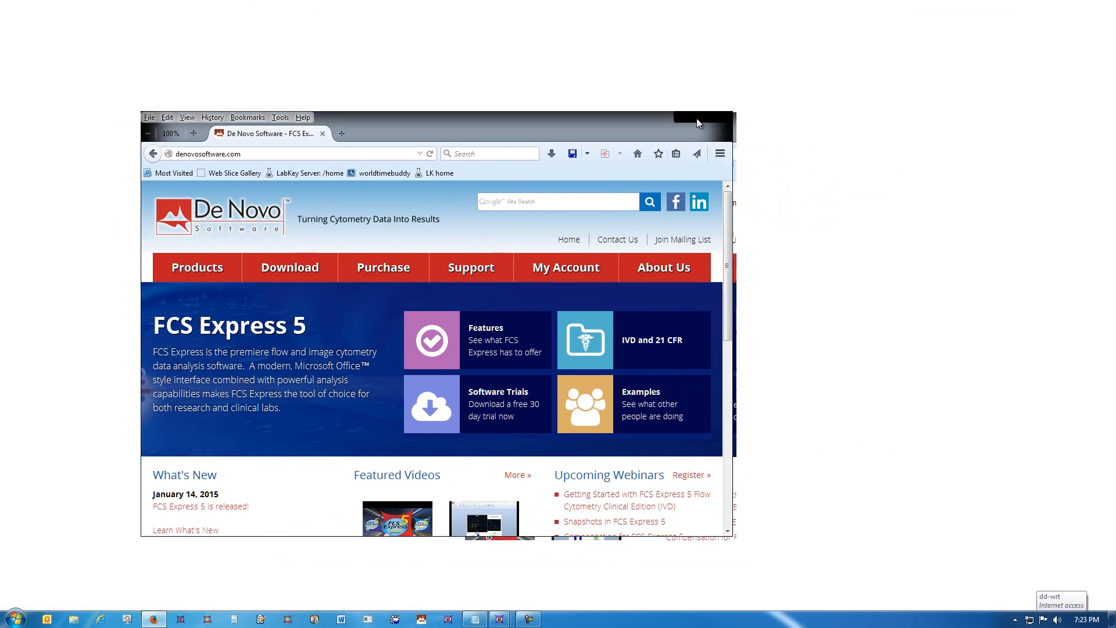
{"action": "left_click", "coordinate": [697, 118]}
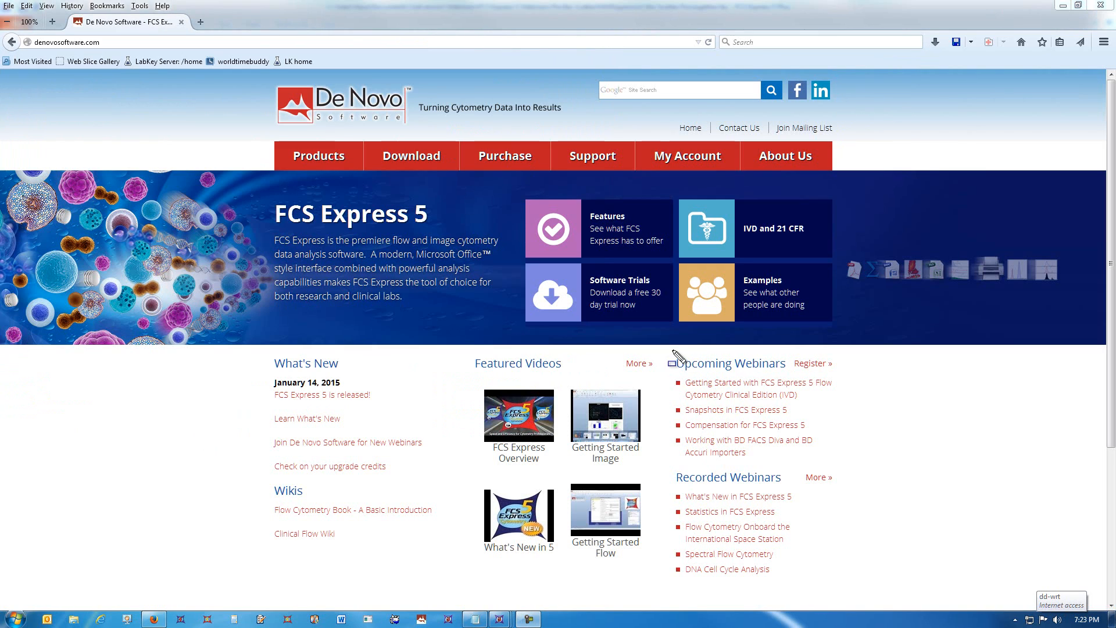
{"action": "left_click_drag", "start_coordinate": [705, 365], "coordinate": [849, 377]}
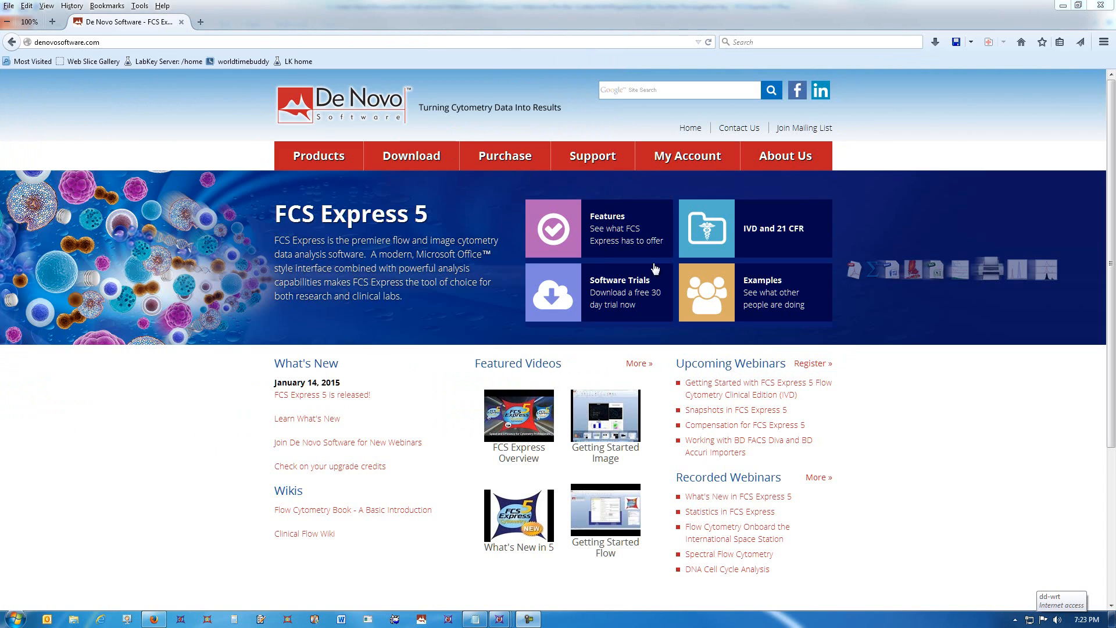
{"action": "mouse_move", "coordinate": [422, 163]}
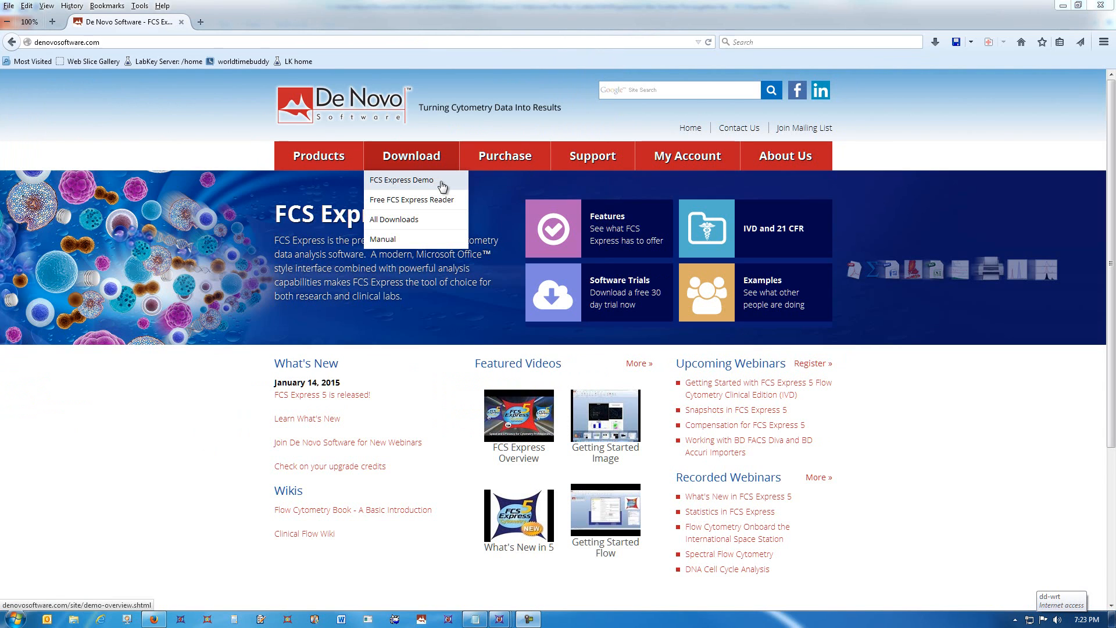
Step: Open the Support page from the FCS Express welcome screen and review the live help, e-mail and phone contact options
{"action": "mouse_move", "coordinate": [498, 619]}
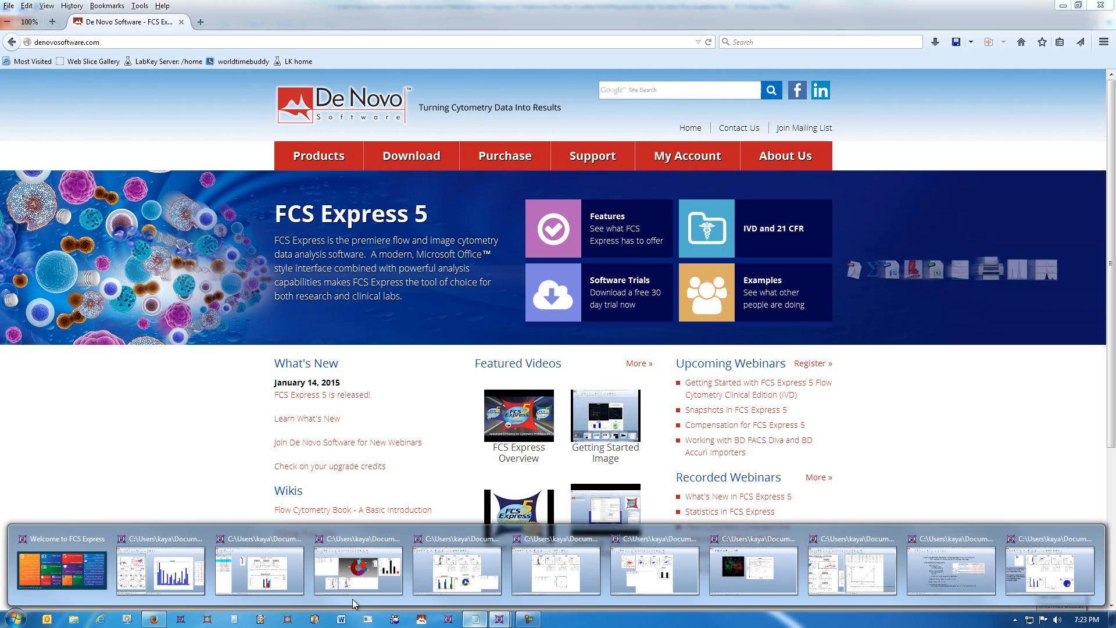
{"action": "left_click", "coordinate": [61, 569]}
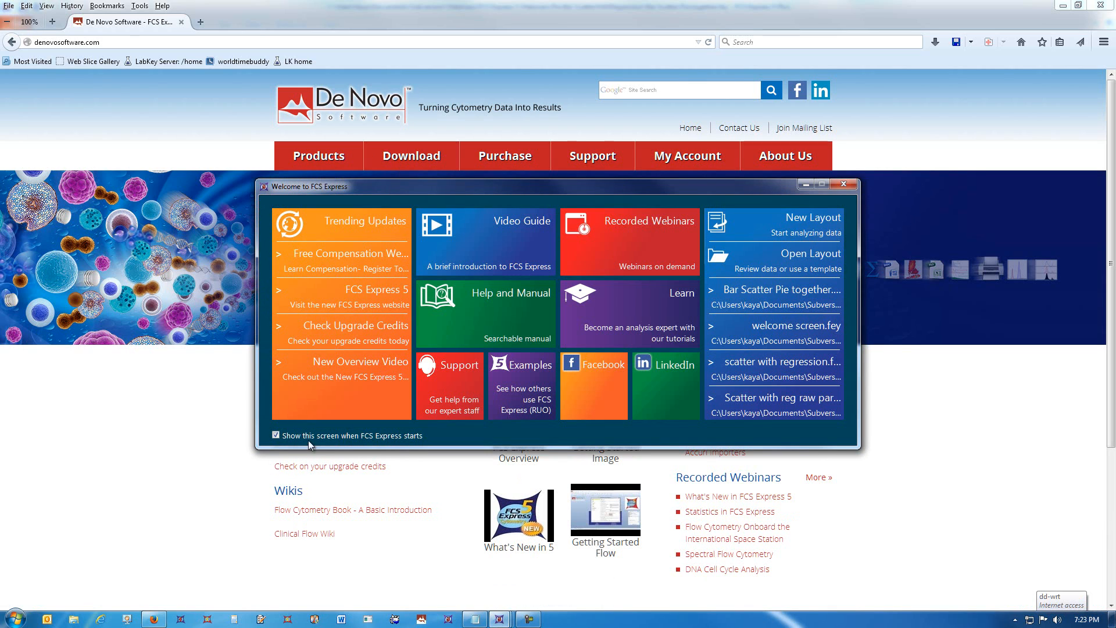
{"action": "left_click", "coordinate": [461, 379]}
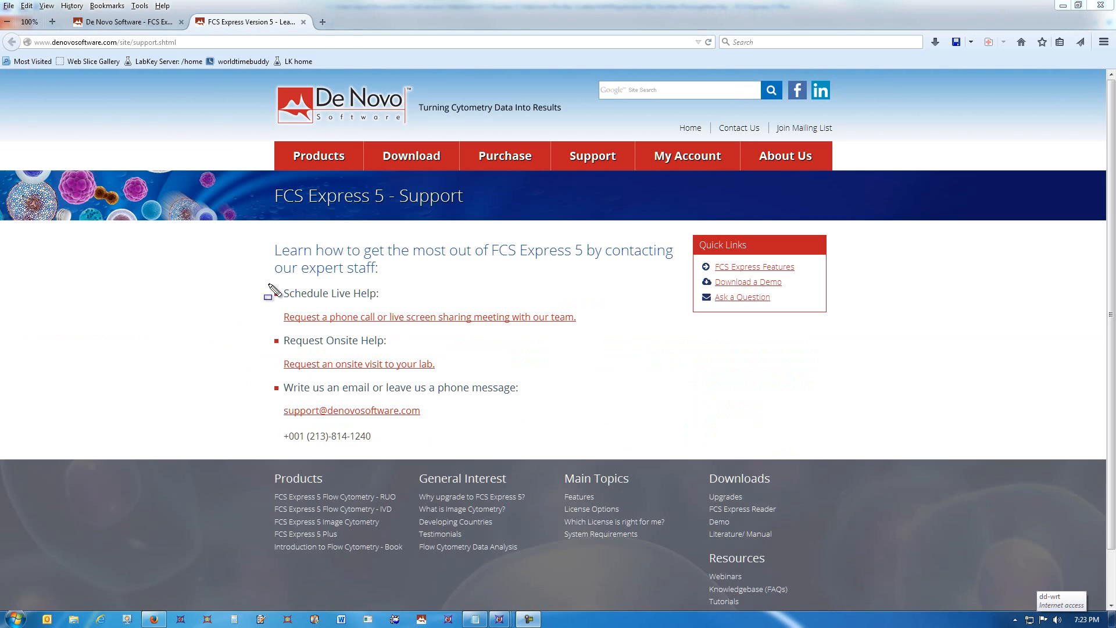
{"action": "left_click_drag", "start_coordinate": [268, 284], "coordinate": [389, 303]}
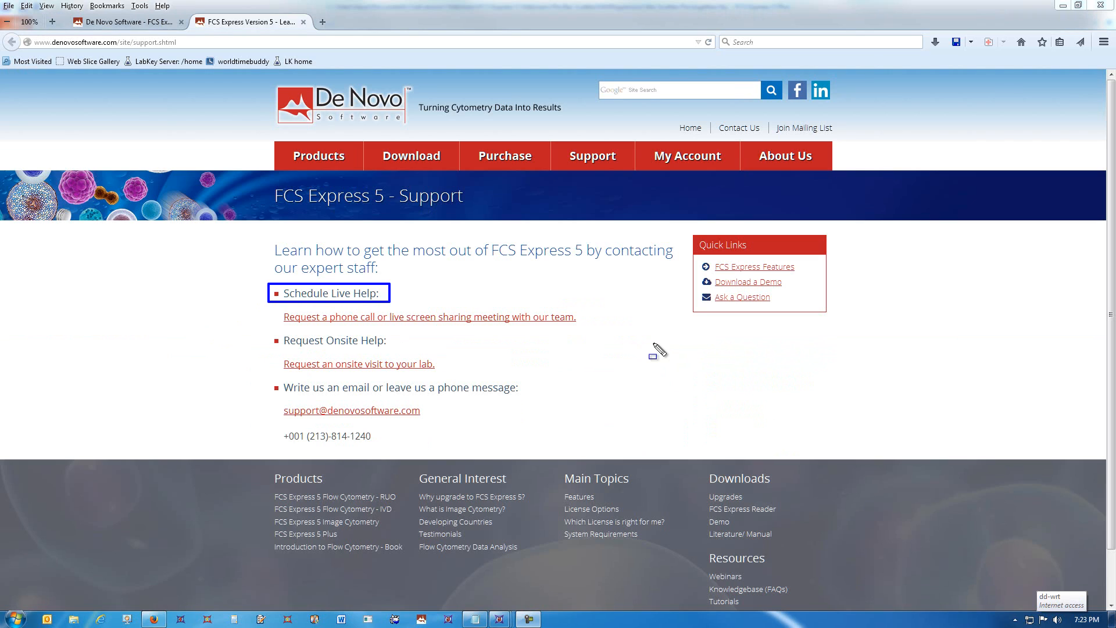
{"action": "mouse_move", "coordinate": [274, 402]}
{"action": "left_mouse_down"}
{"action": "mouse_move", "coordinate": [409, 431]}
{"action": "mouse_move", "coordinate": [436, 424]}
{"action": "left_mouse_up"}
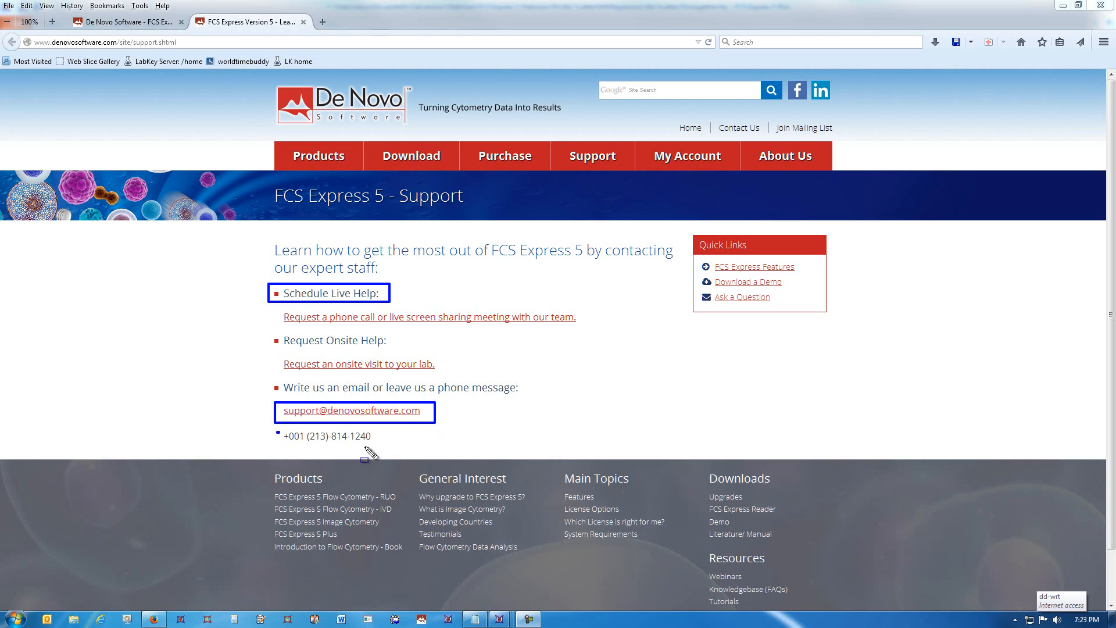
{"action": "left_click_drag", "start_coordinate": [277, 432], "coordinate": [392, 447]}
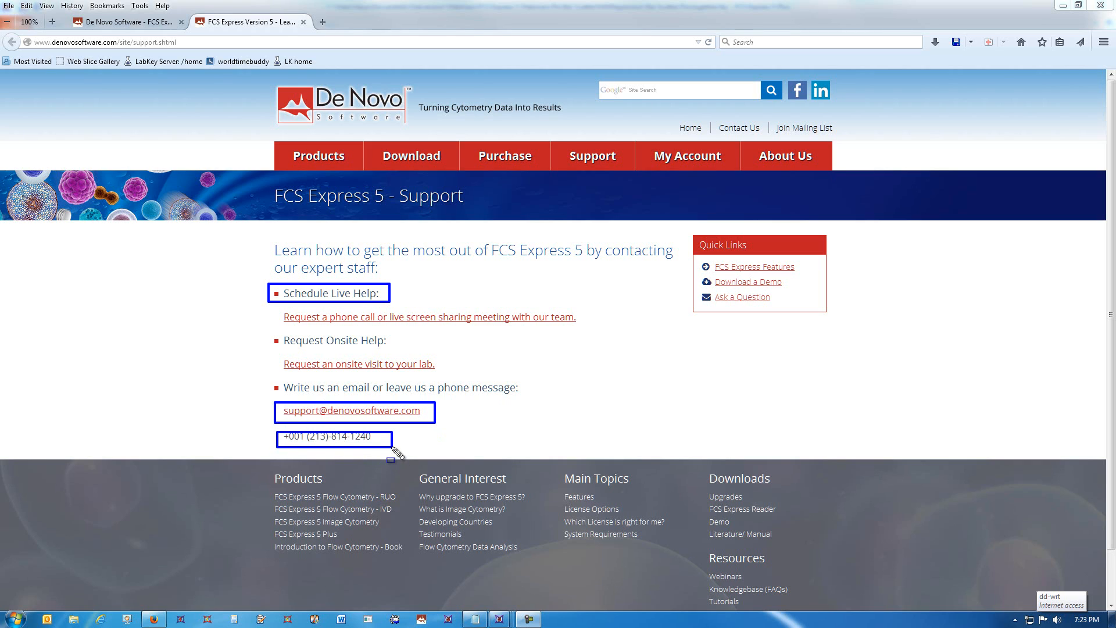
Step: Return to the Bar Scatter Pie together layout in FCS Express and deselect the 6 hr plot
{"action": "left_click", "coordinate": [500, 620]}
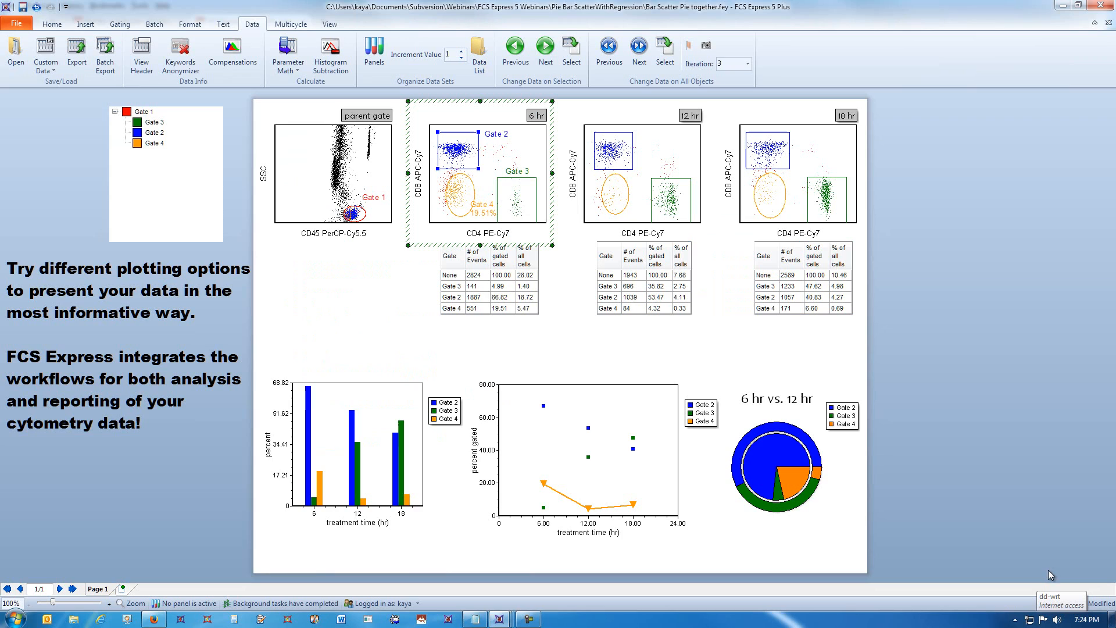
{"action": "left_click", "coordinate": [1050, 573]}
{"action": "left_click", "coordinate": [1007, 262]}
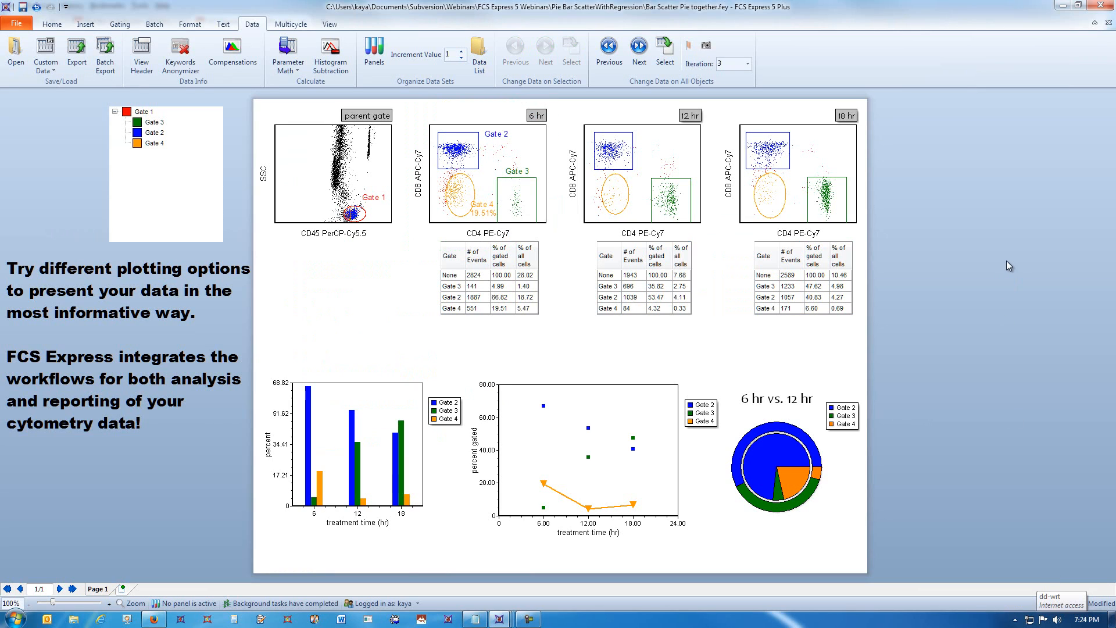